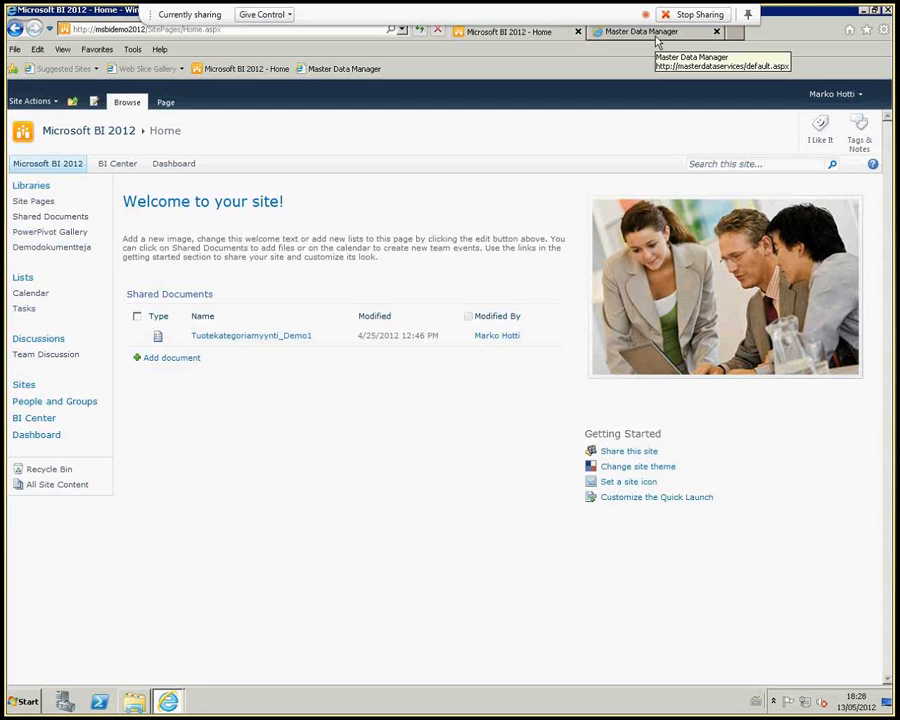
View the Master Data Manager site, then open Microsoft Excel 2010 and connect its master data add-in to MDS
{"action": "left_click", "coordinate": [657, 40]}
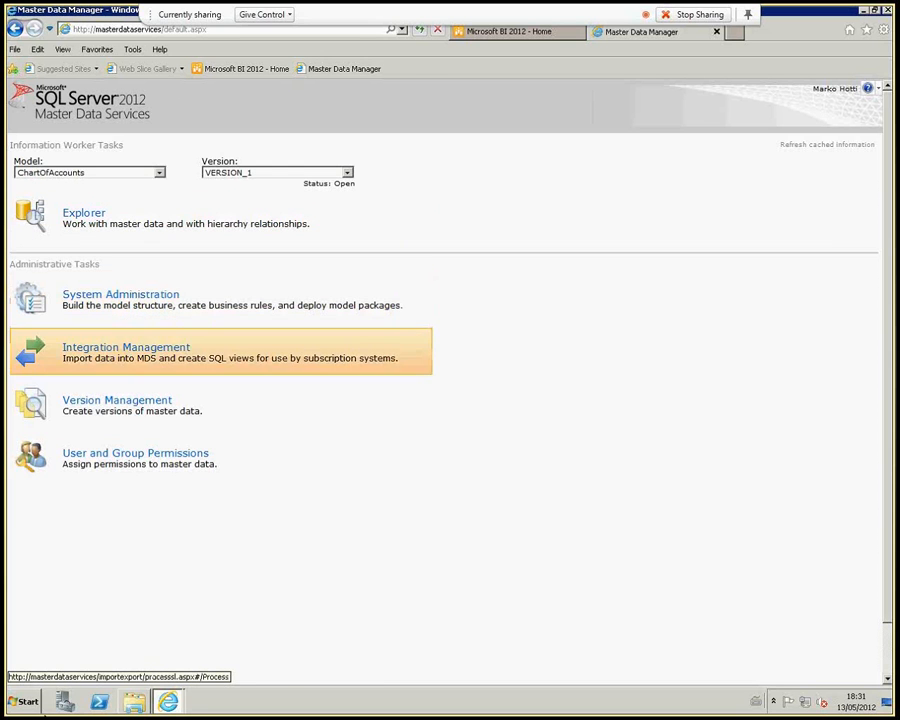
{"action": "left_click", "coordinate": [20, 702]}
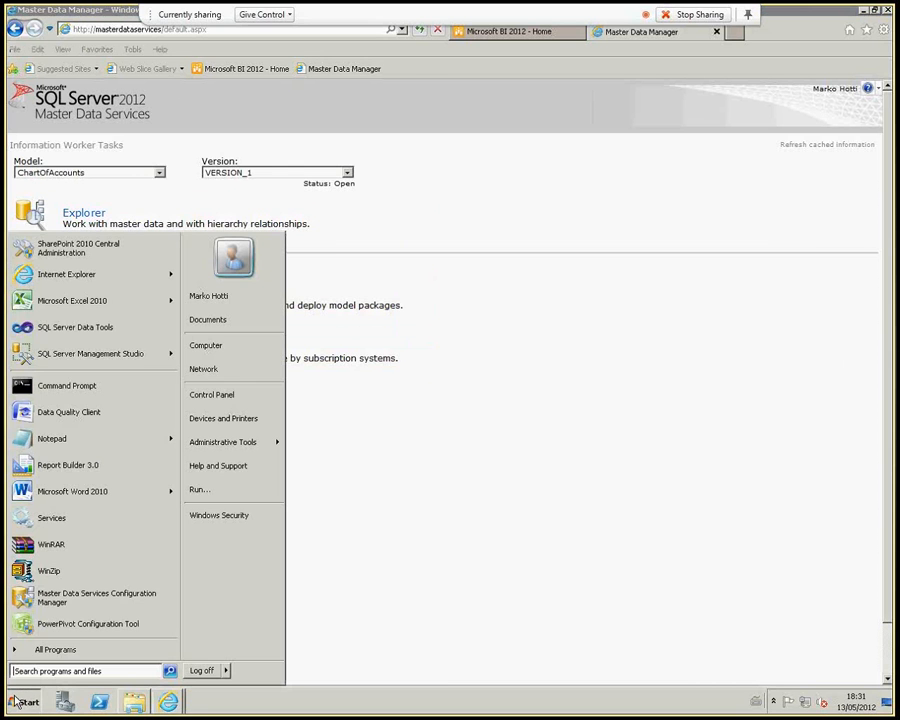
{"action": "left_click", "coordinate": [72, 300]}
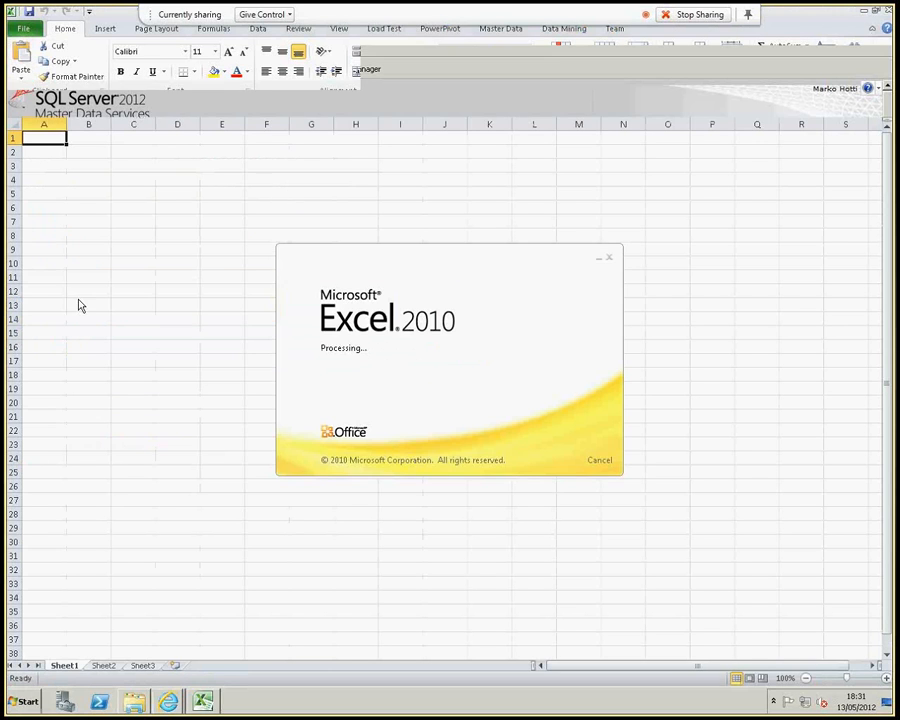
{"action": "left_click", "coordinate": [486, 30]}
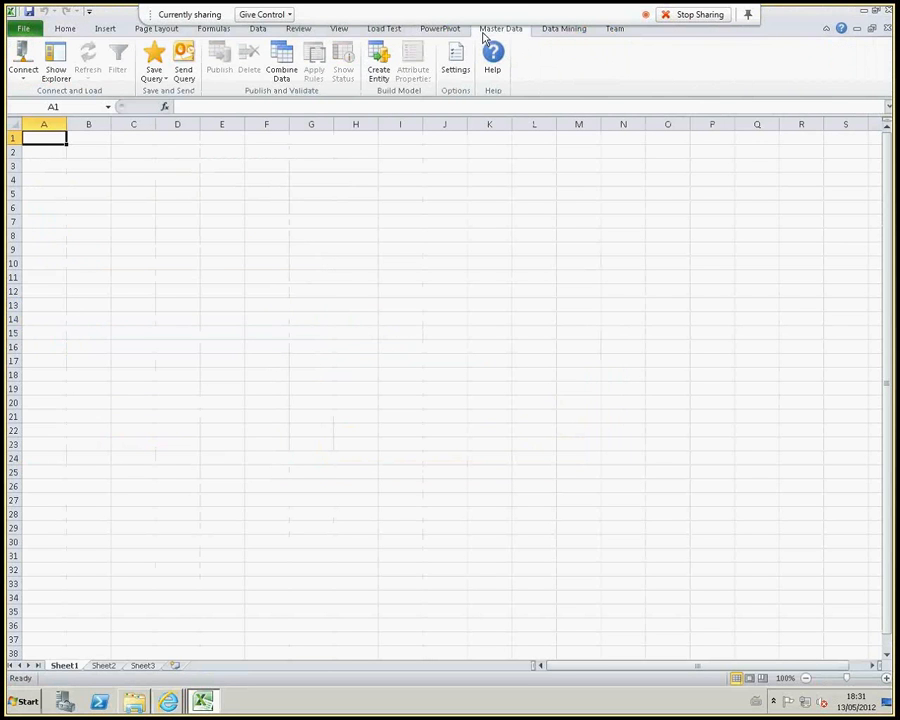
{"action": "left_click", "coordinate": [23, 84]}
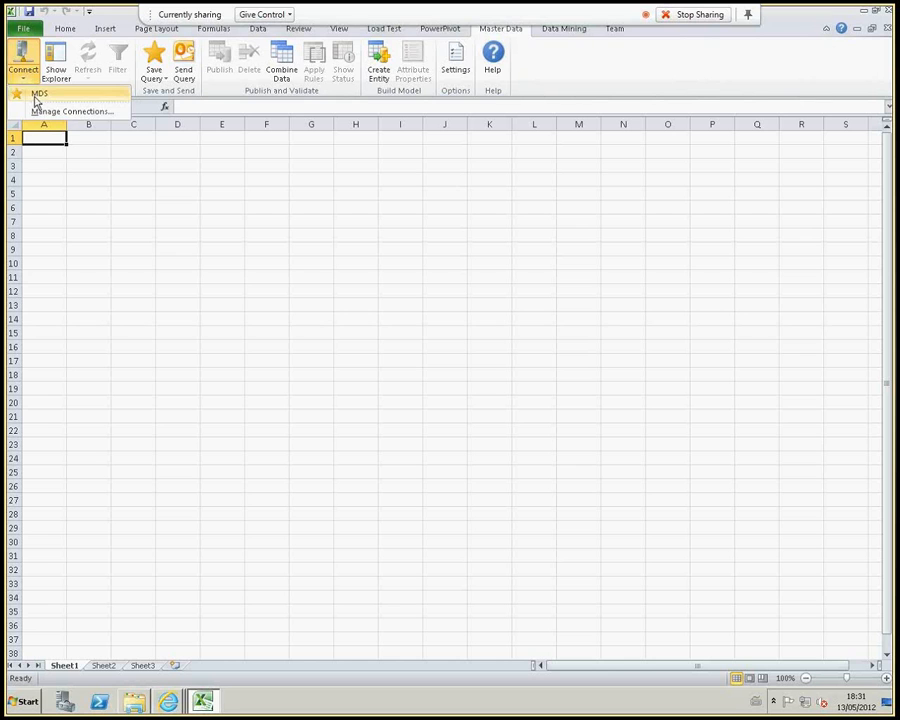
{"action": "left_click", "coordinate": [36, 97]}
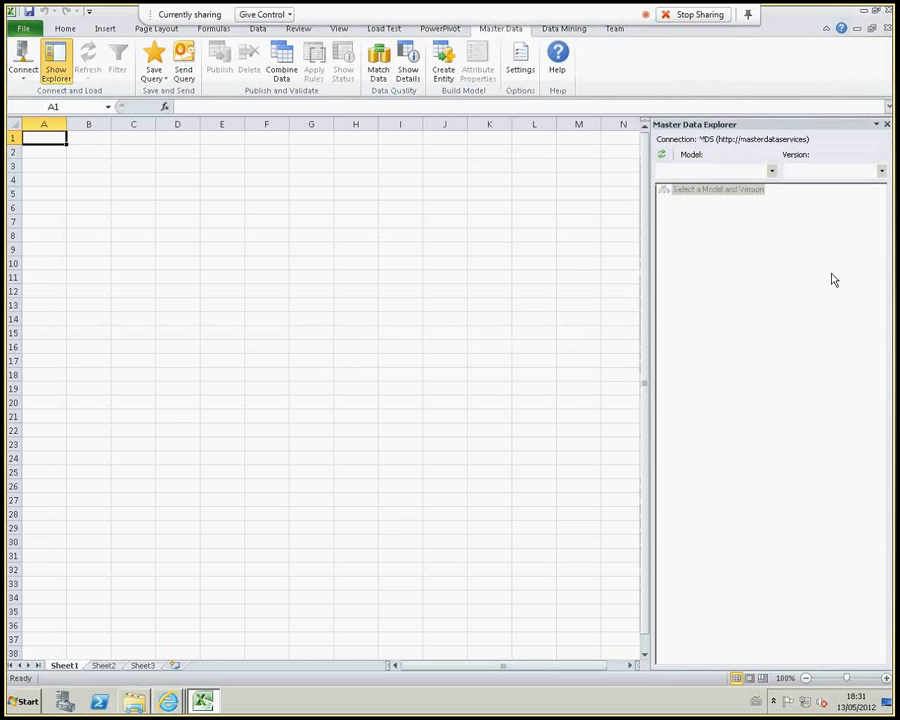
Load the Customer entity from VERSION_1 of the Customer model into the worksheet
{"action": "left_click", "coordinate": [772, 172]}
{"action": "left_click", "coordinate": [733, 195]}
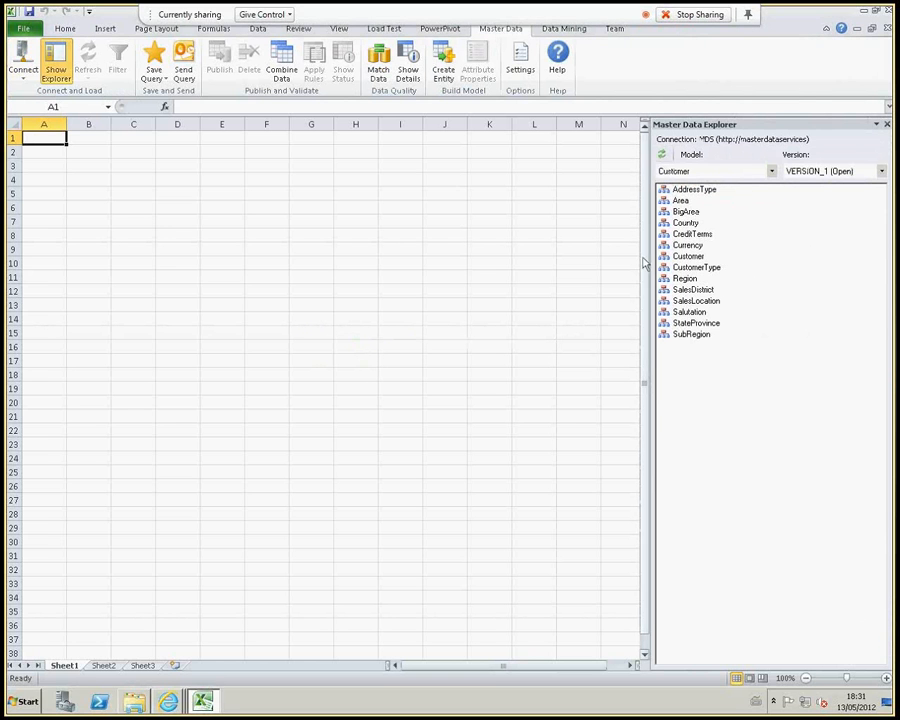
{"action": "left_click", "coordinate": [688, 256]}
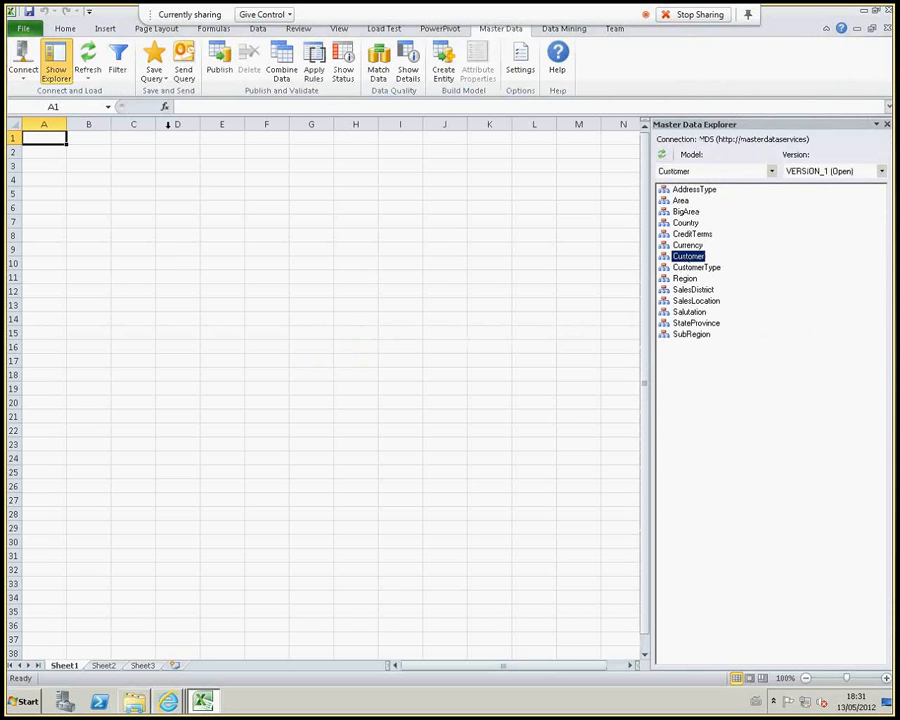
{"action": "left_click", "coordinate": [87, 57]}
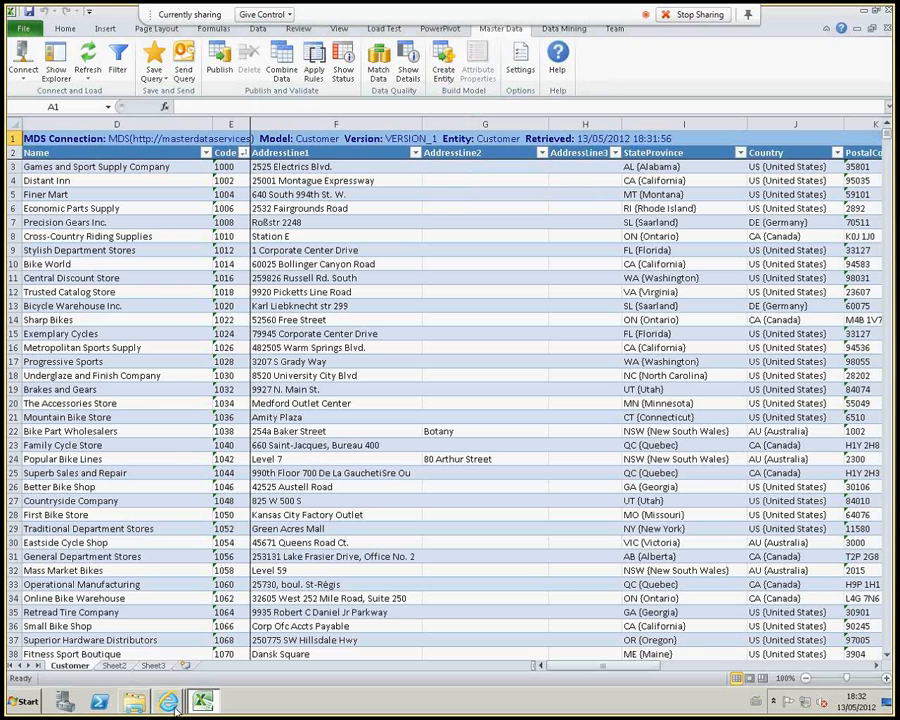
Switch to Master Data Manager in Internet Explorer and open the model maintenance page under System Administration
{"action": "mouse_move", "coordinate": [168, 703]}
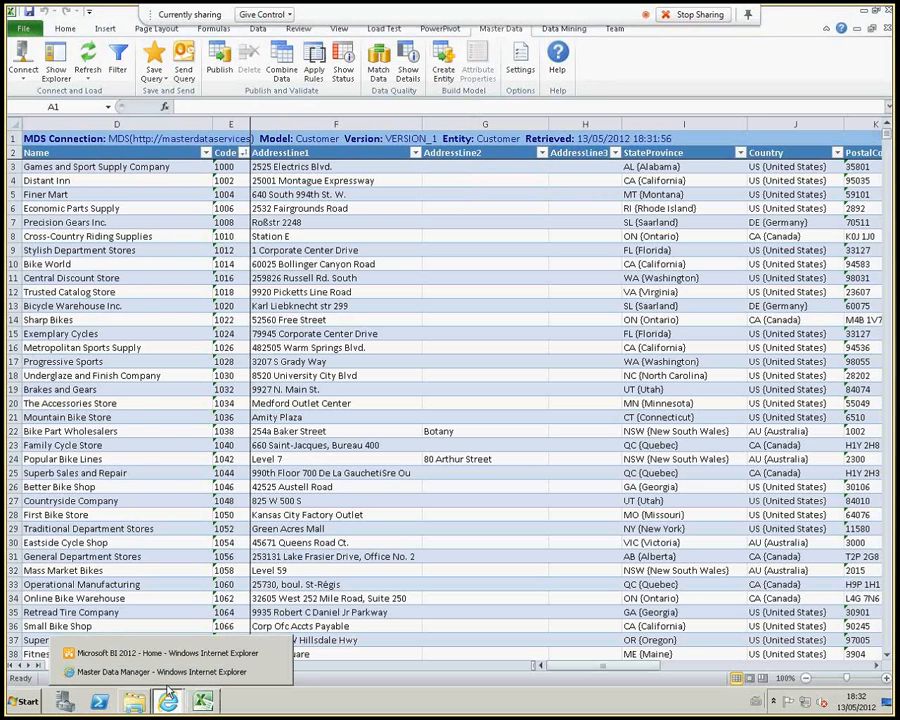
{"action": "left_click", "coordinate": [168, 673]}
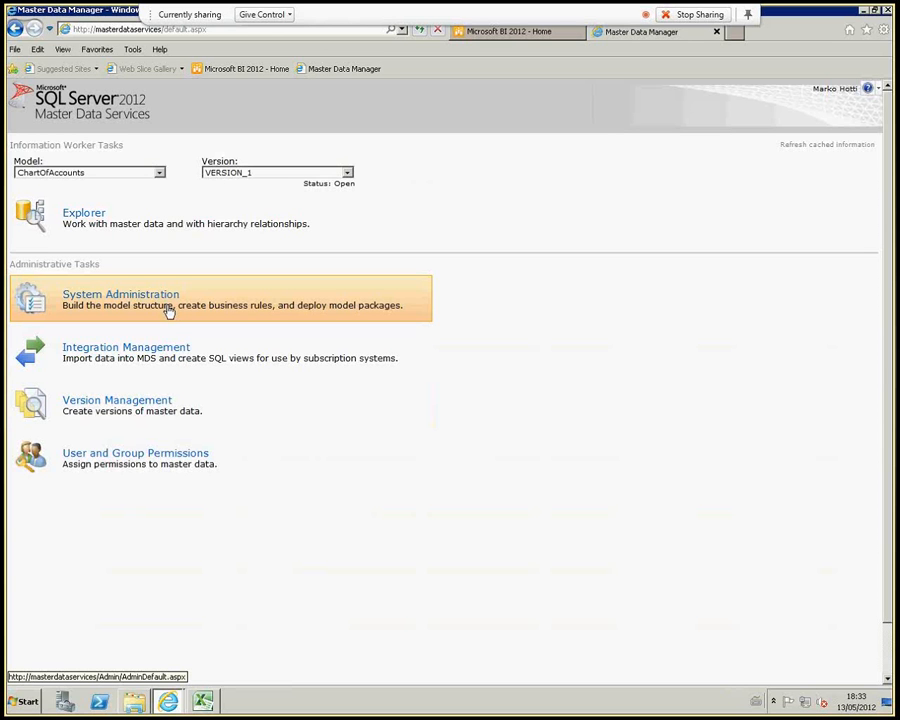
{"action": "left_click", "coordinate": [169, 312]}
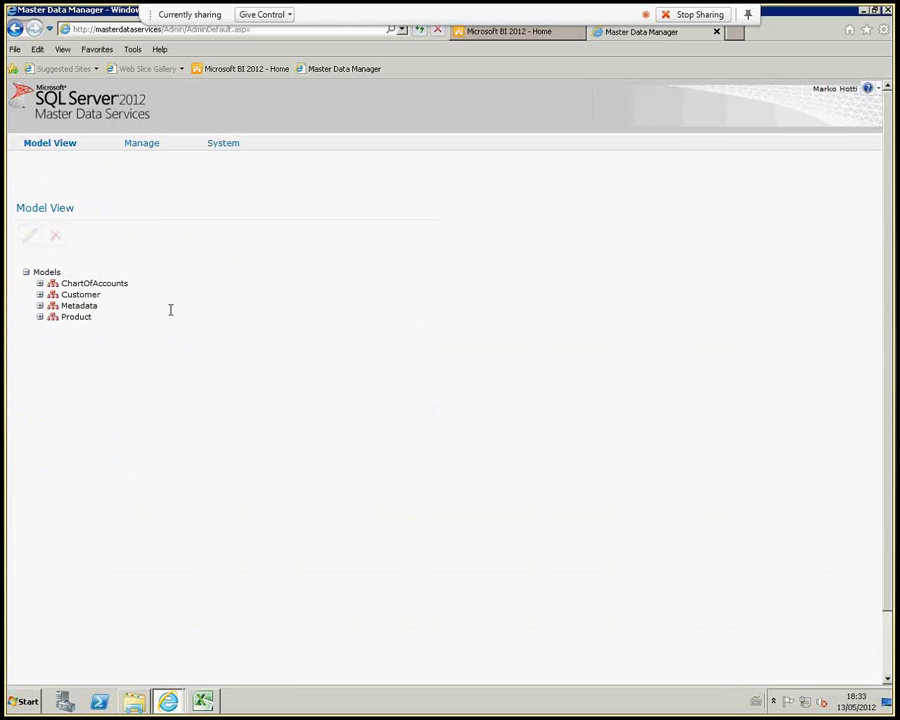
{"action": "mouse_move", "coordinate": [138, 148]}
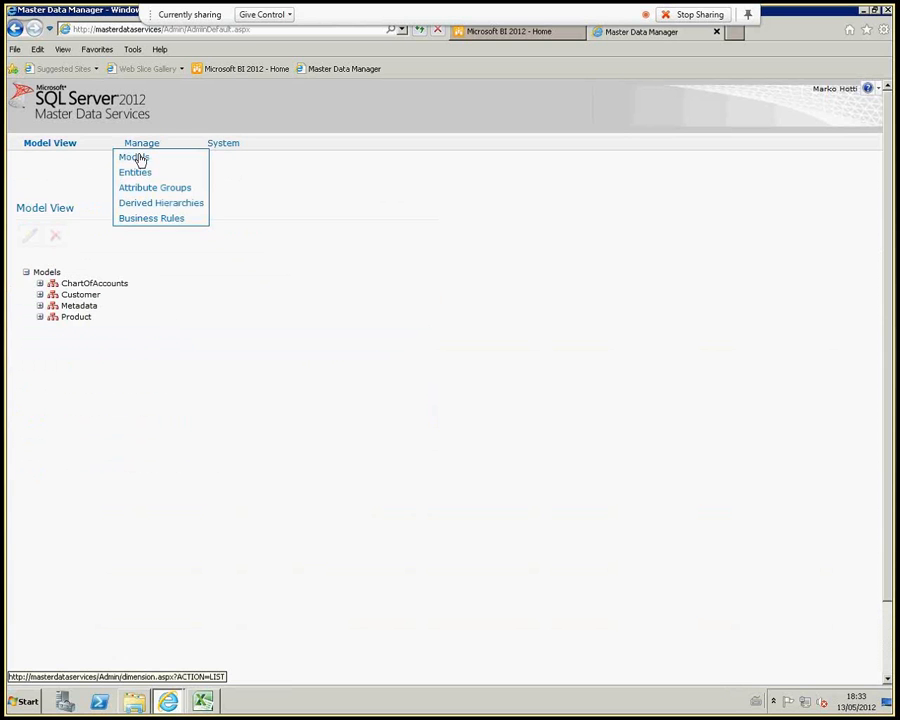
{"action": "left_click", "coordinate": [141, 162]}
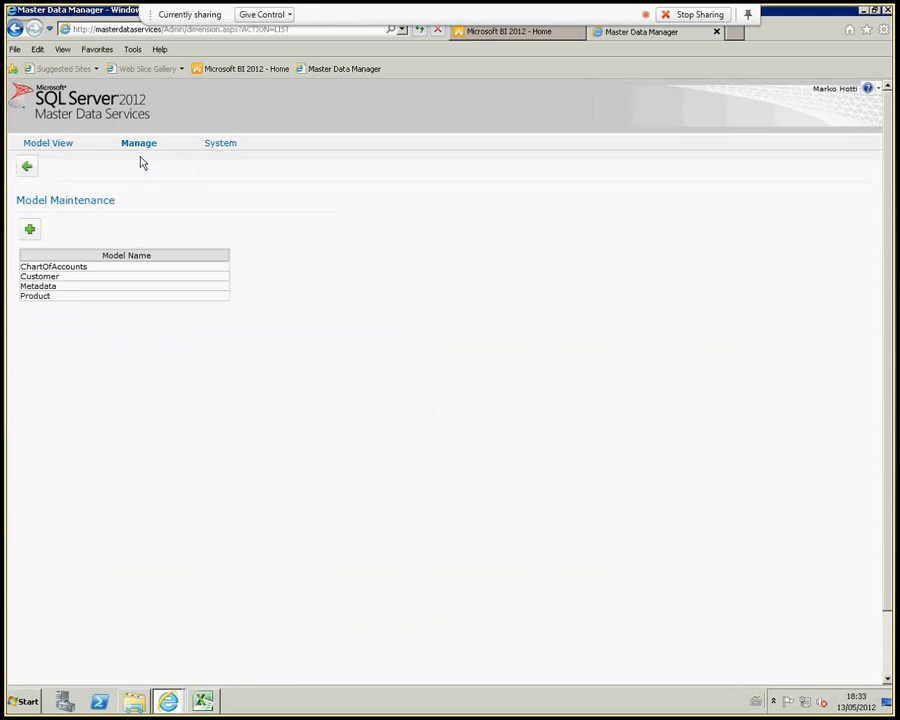
Add and save a model named Tuotehallinta without creating an entity of the same name
{"action": "left_click", "coordinate": [31, 233]}
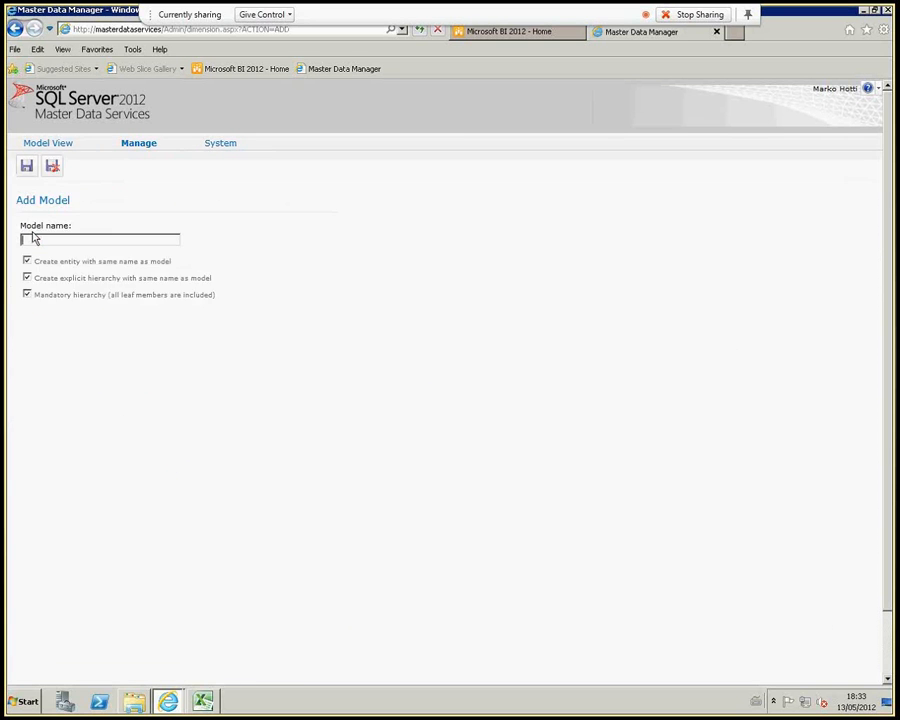
{"action": "left_click", "coordinate": [36, 237]}
{"action": "type", "text": "Te"}
{"action": "type", "text": "t"}
{"action": "type", "text": "tehallinta"}
{"action": "left_click", "coordinate": [27, 261]}
{"action": "left_click", "coordinate": [25, 168]}
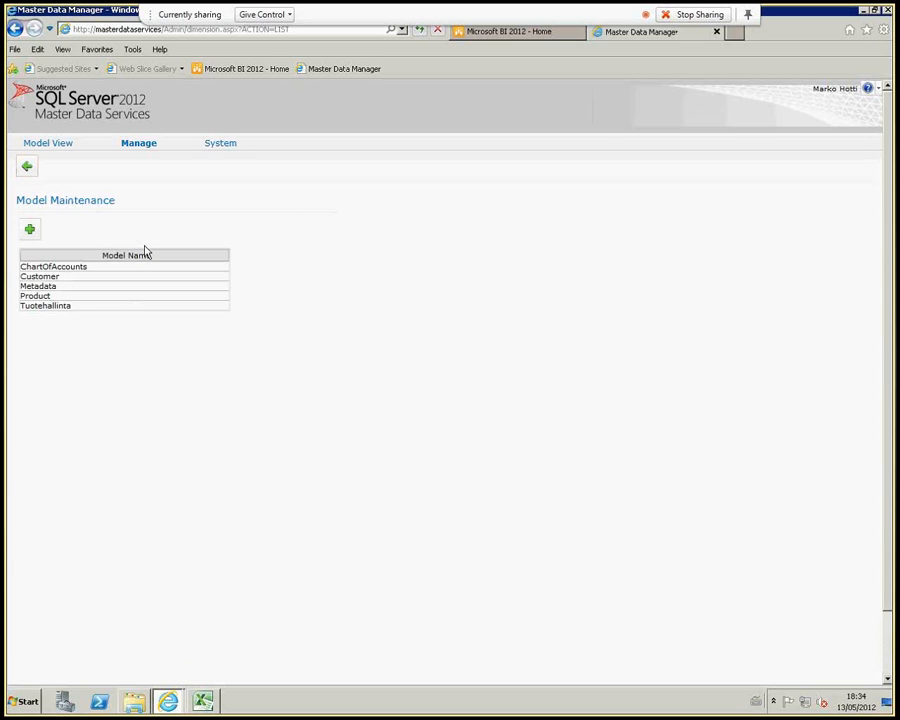
Add an entity named Tuote to the Tuotehallinta model, with staging table name demo_Tuote and explicit hierarchies and collections set to No
{"action": "mouse_move", "coordinate": [153, 157]}
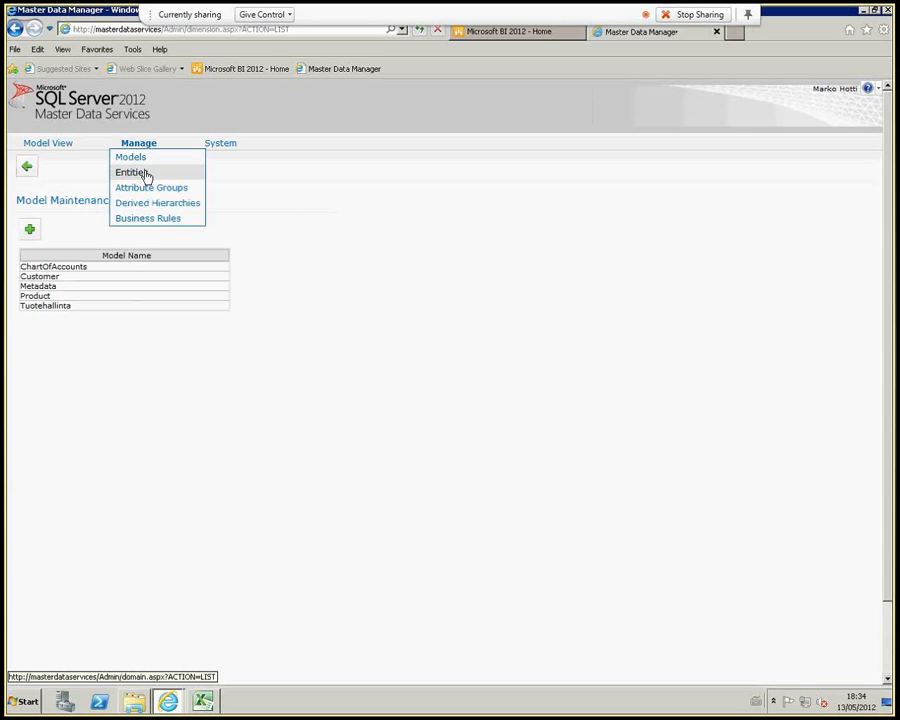
{"action": "left_click", "coordinate": [131, 172]}
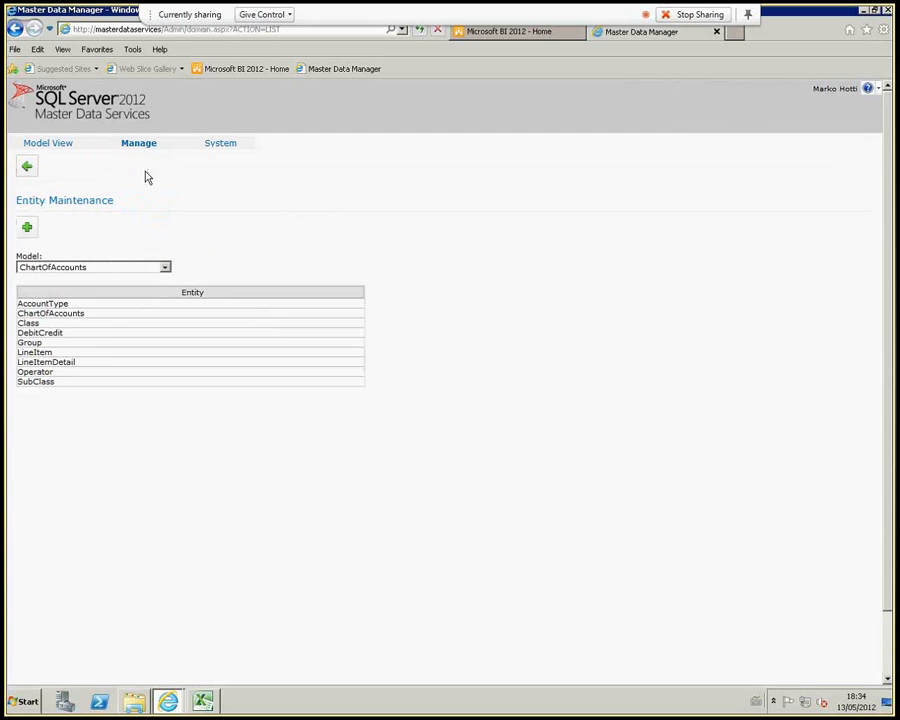
{"action": "left_click", "coordinate": [165, 270]}
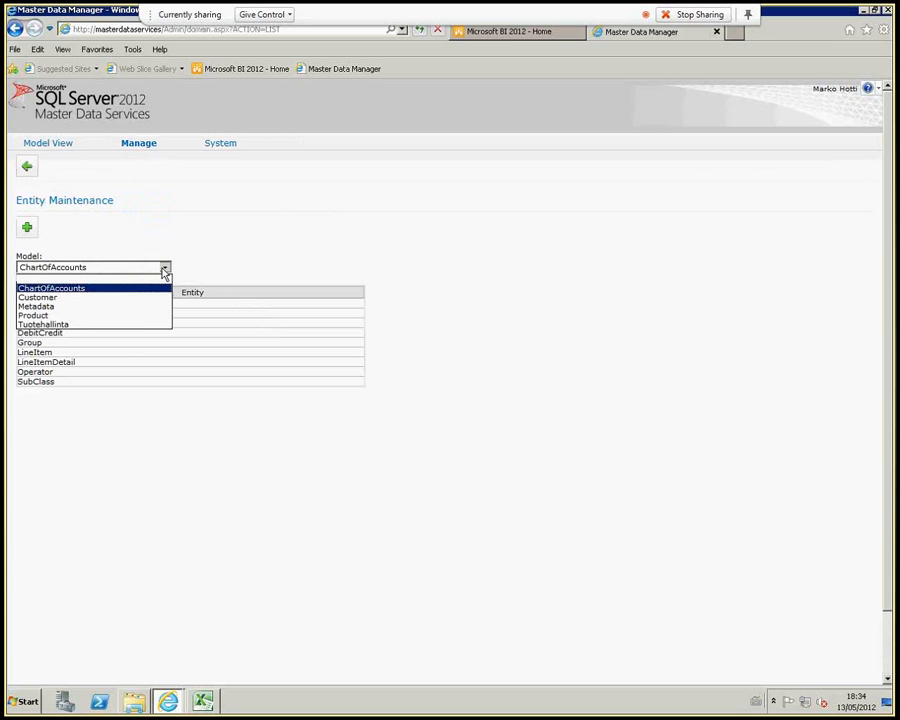
{"action": "left_click", "coordinate": [133, 326]}
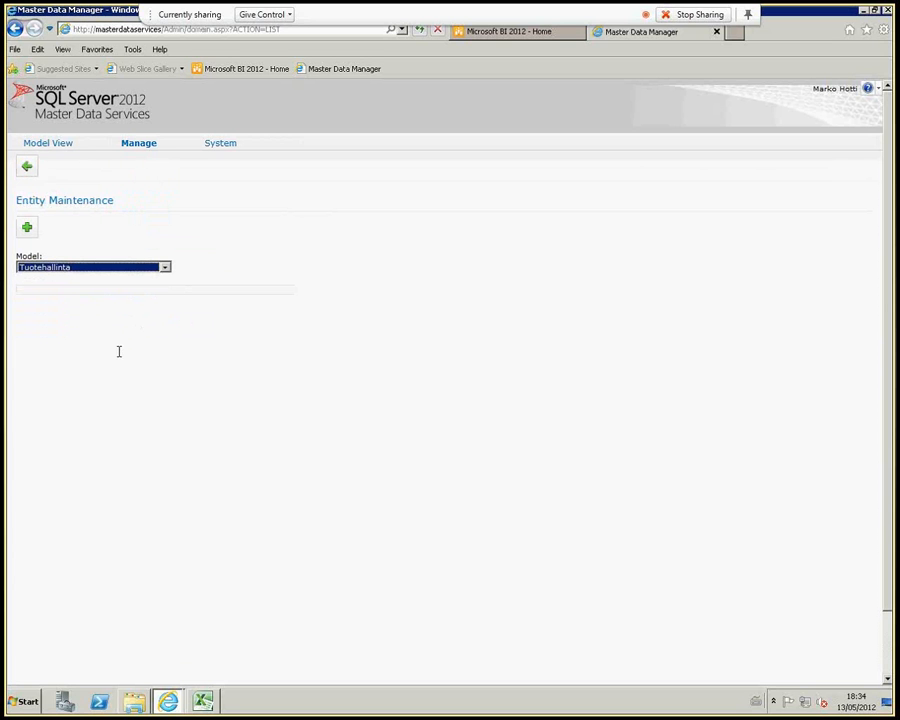
{"action": "left_click", "coordinate": [27, 230]}
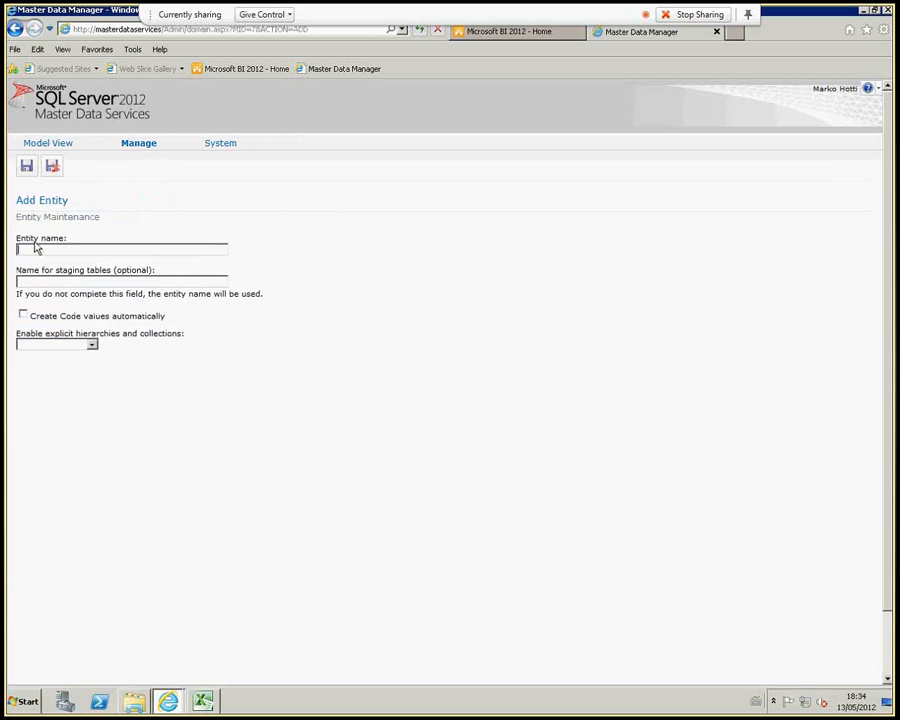
{"action": "double_click", "coordinate": [48, 252]}
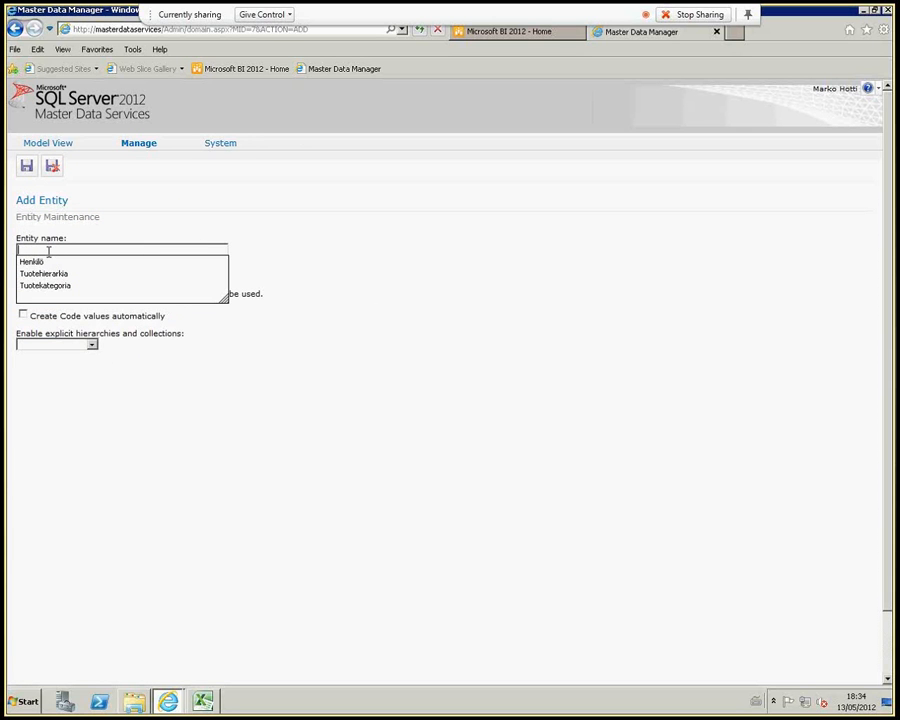
{"action": "type", "text": "Tuote"}
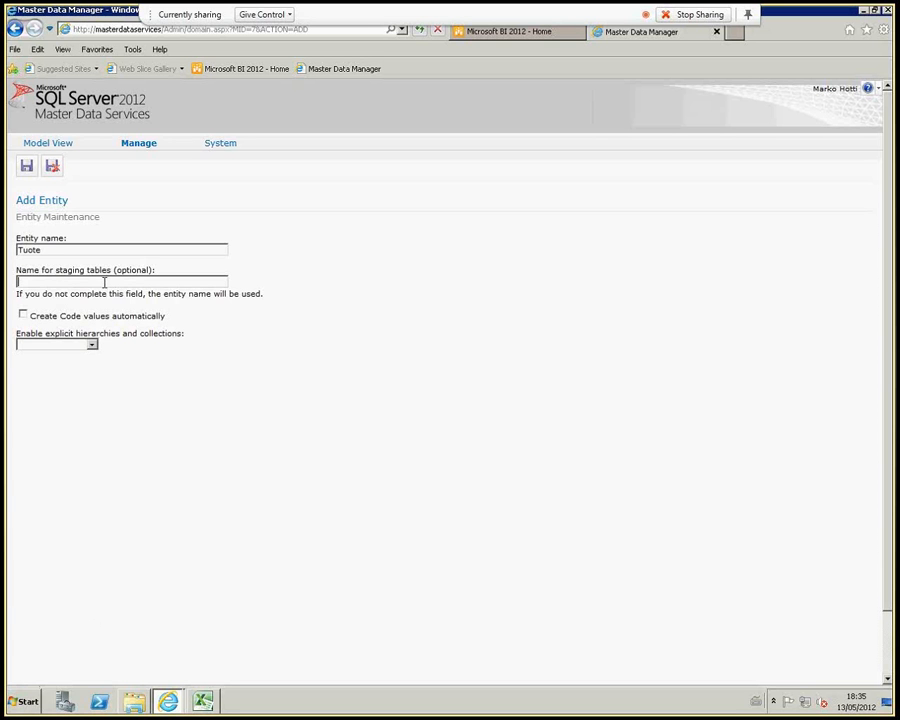
{"action": "type", "text": "demo_Tuote"}
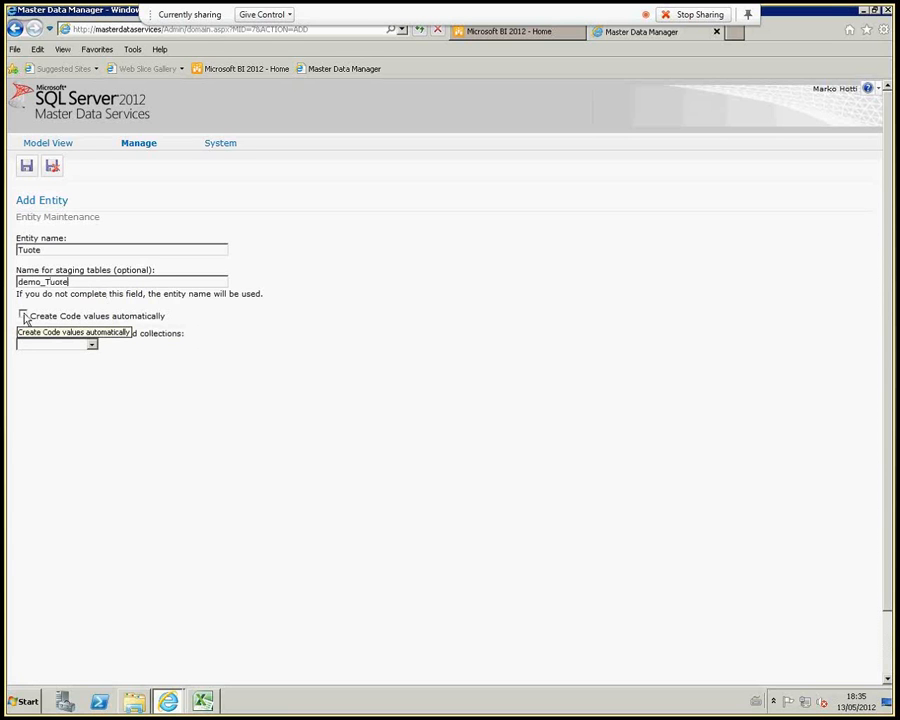
{"action": "left_click", "coordinate": [91, 347]}
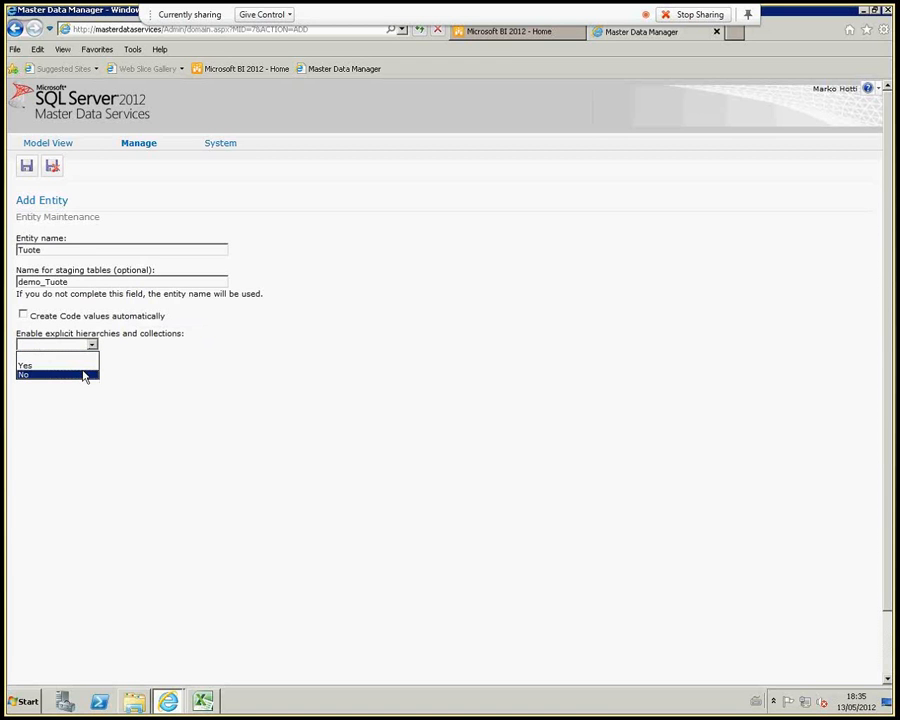
{"action": "left_click", "coordinate": [85, 375]}
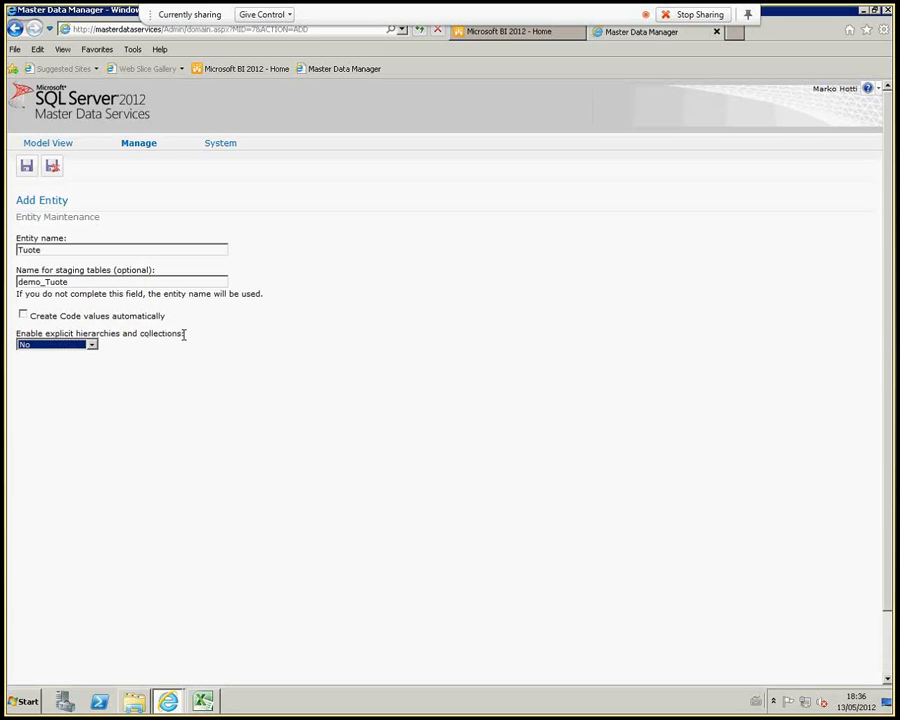
{"action": "left_click", "coordinate": [27, 166]}
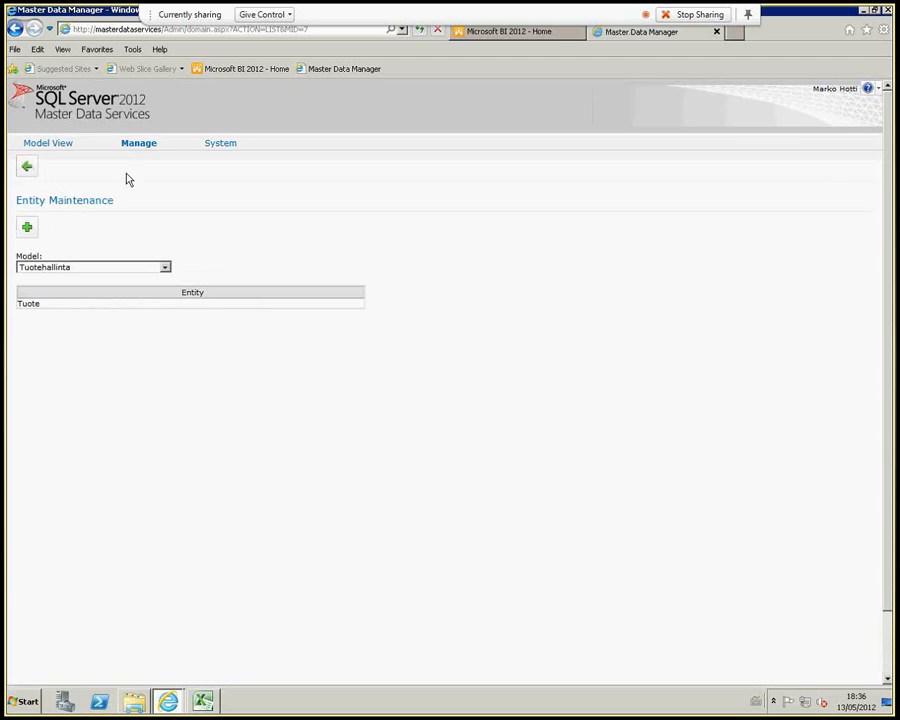
Add an entity named Tuotealiryhmä to the same model, with staging table name demo_Tuotealiryhmä and explicit hierarchies and collections set to No
{"action": "left_click", "coordinate": [28, 228]}
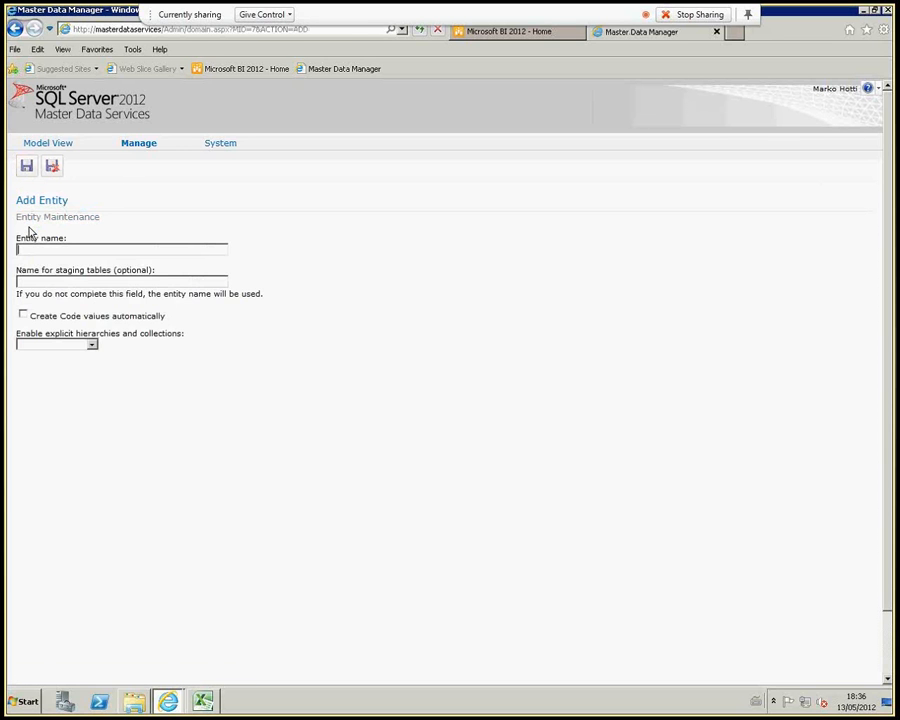
{"action": "type", "text": "Tuot"}
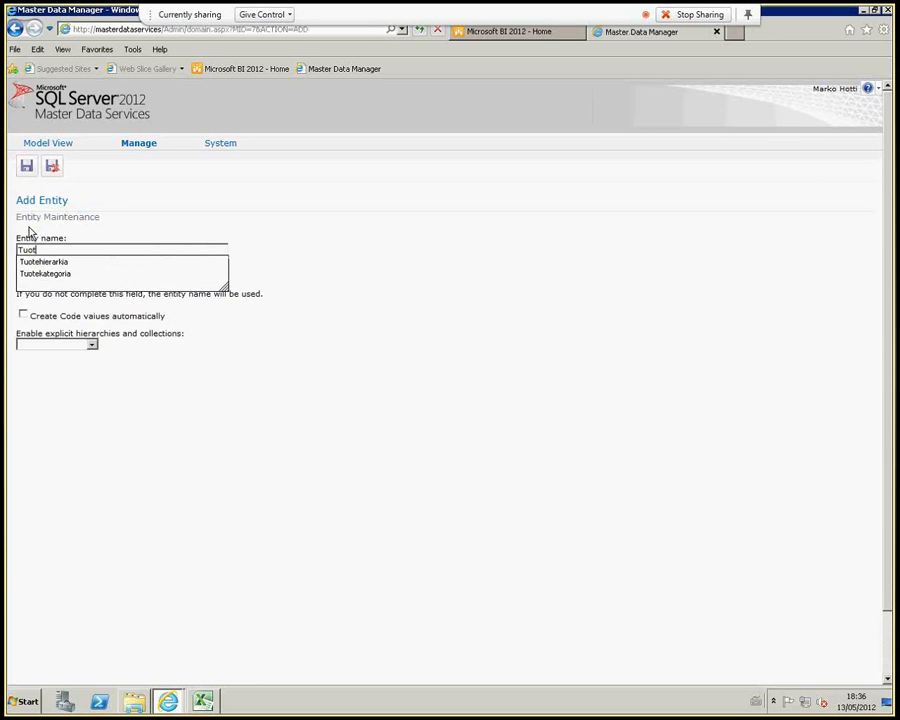
{"action": "type", "text": "ealiryhma"}
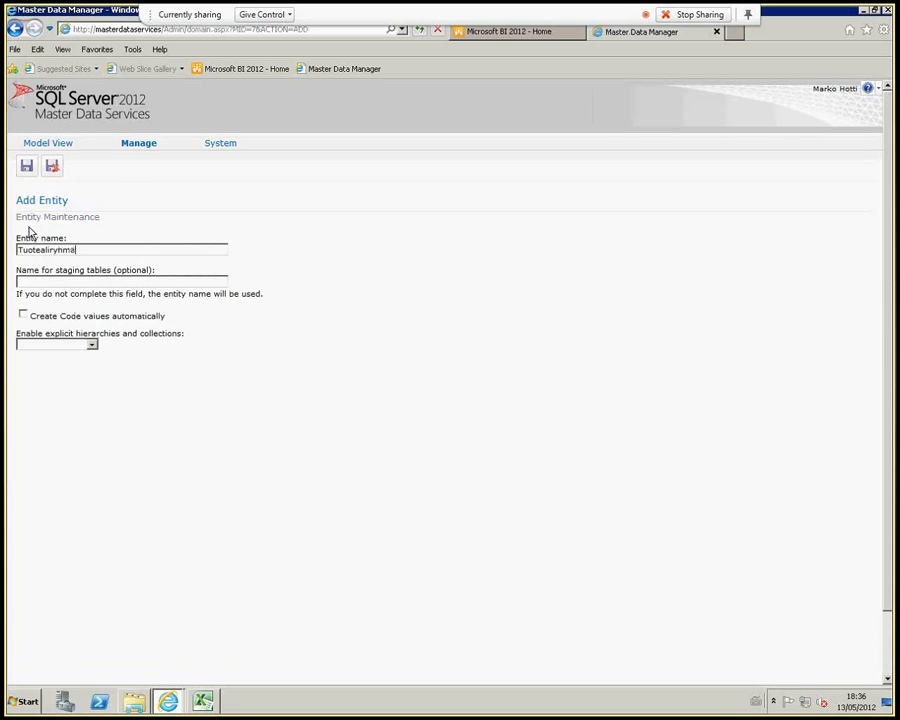
{"action": "key", "text": "Tab"}
{"action": "type", "text": "demo_Tuotealiryhma"}
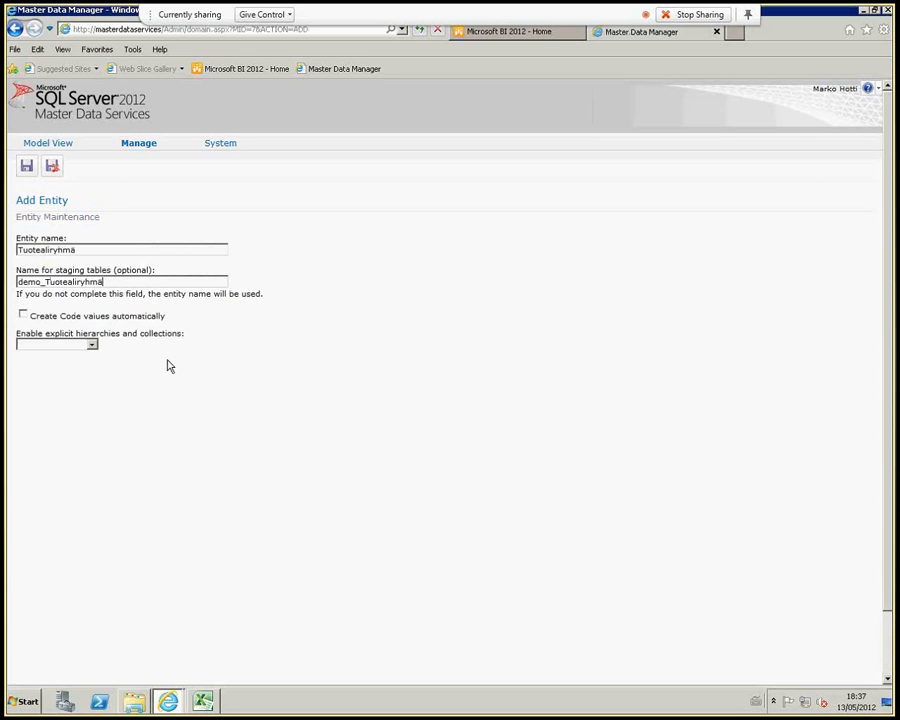
{"action": "left_click", "coordinate": [90, 345]}
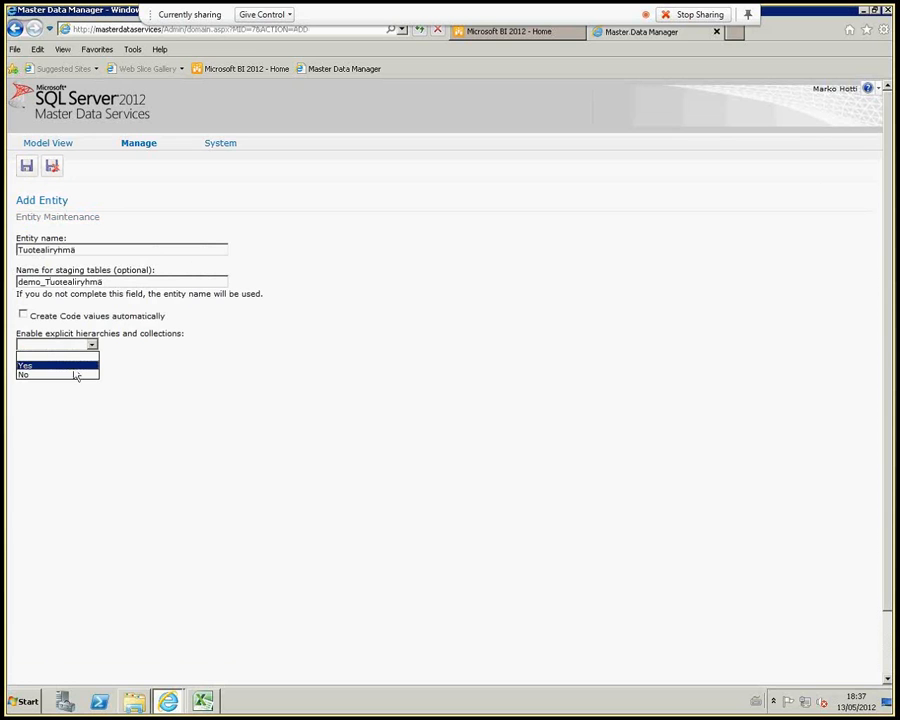
{"action": "left_click", "coordinate": [76, 375]}
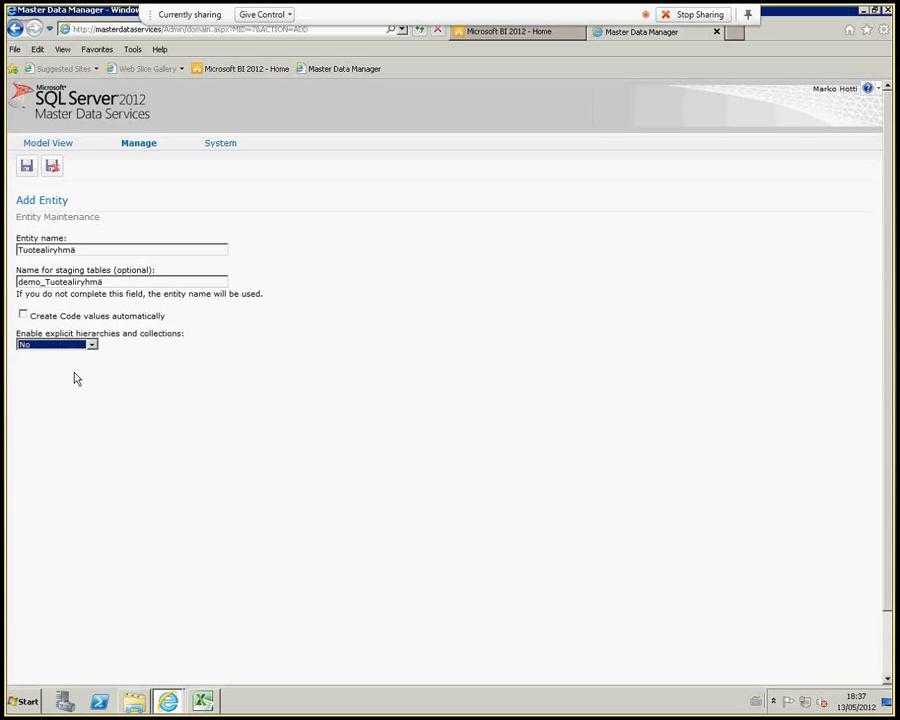
{"action": "left_click", "coordinate": [27, 167]}
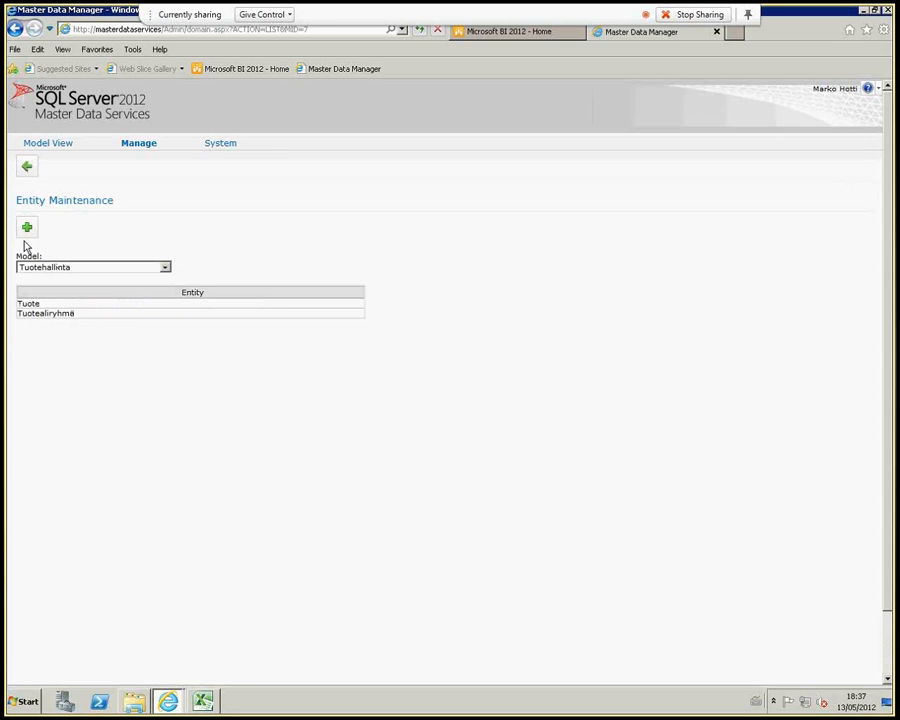
Add an entity named Tuotepääryhmä to the Tuotehallinta model, with staging table name demo_Tuotepääryhmä and explicit hierarchies and collections set to No
{"action": "left_click", "coordinate": [27, 227]}
{"action": "type", "text": "Tuo"}
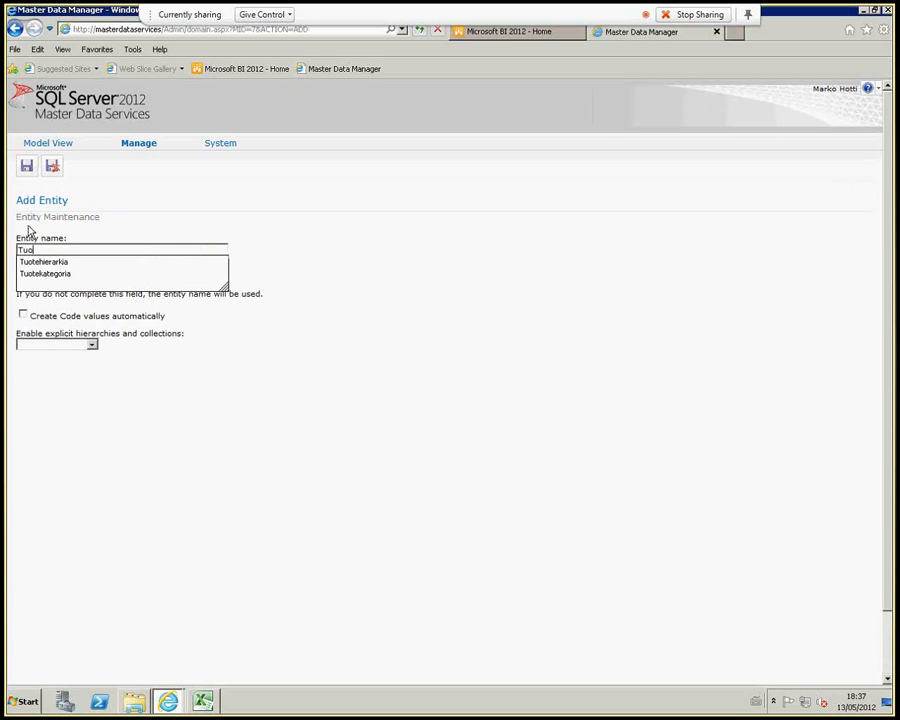
{"action": "type", "text": "tepääryhmä"}
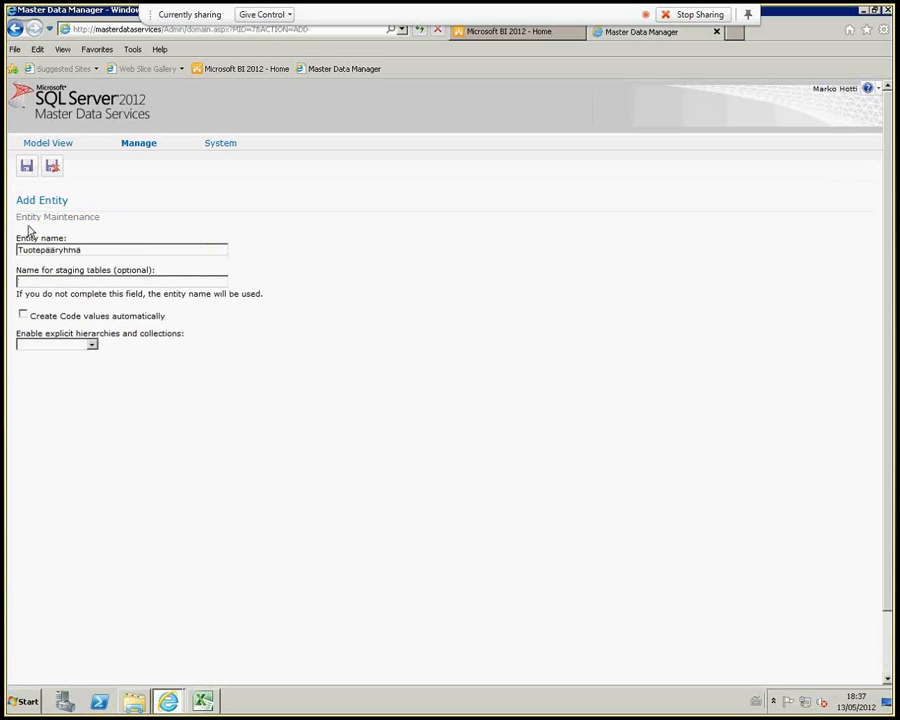
{"action": "key", "text": "Tab"}
{"action": "type", "text": "demo_Tuotepääryhmä"}
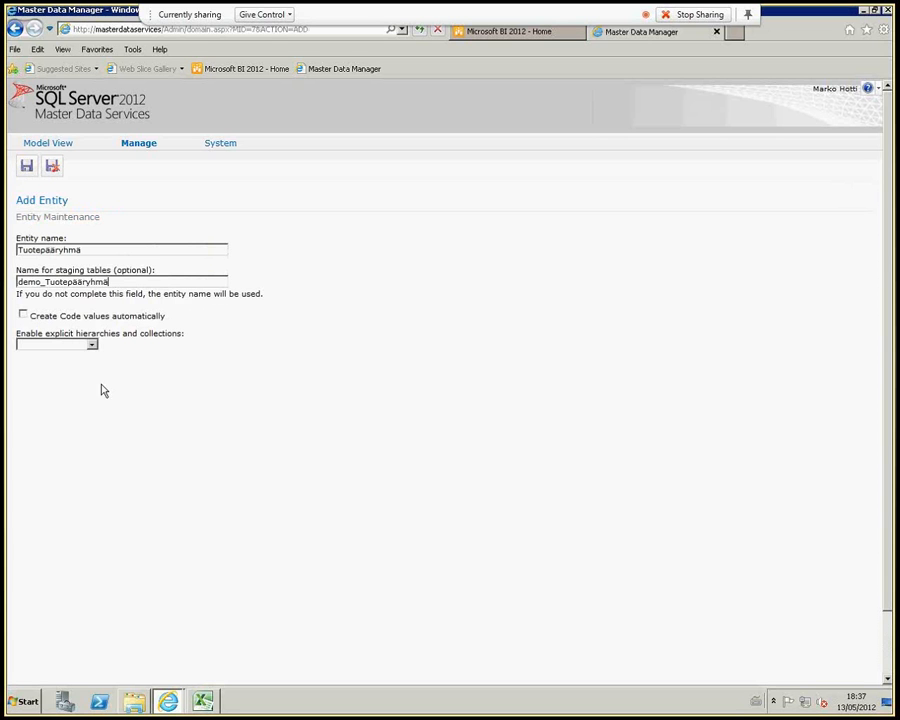
{"action": "left_click", "coordinate": [90, 345]}
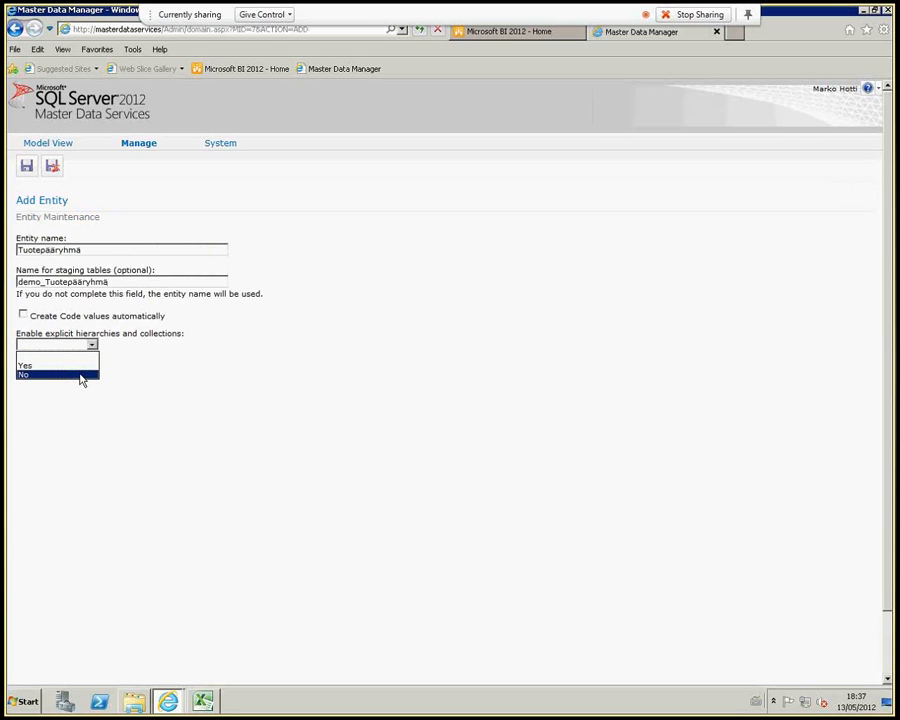
{"action": "left_click", "coordinate": [80, 376]}
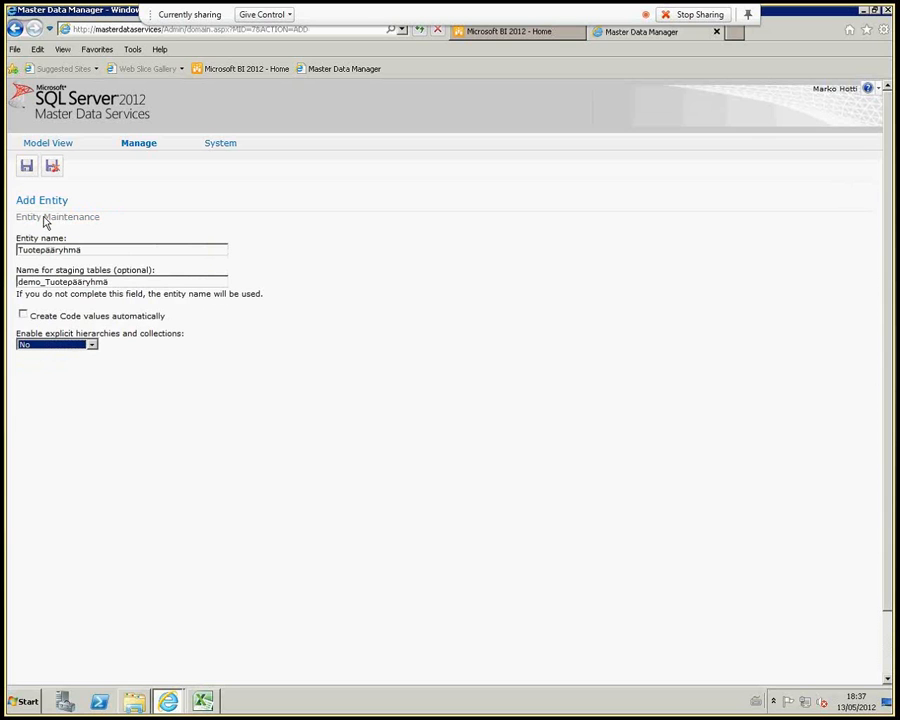
{"action": "left_click", "coordinate": [28, 166]}
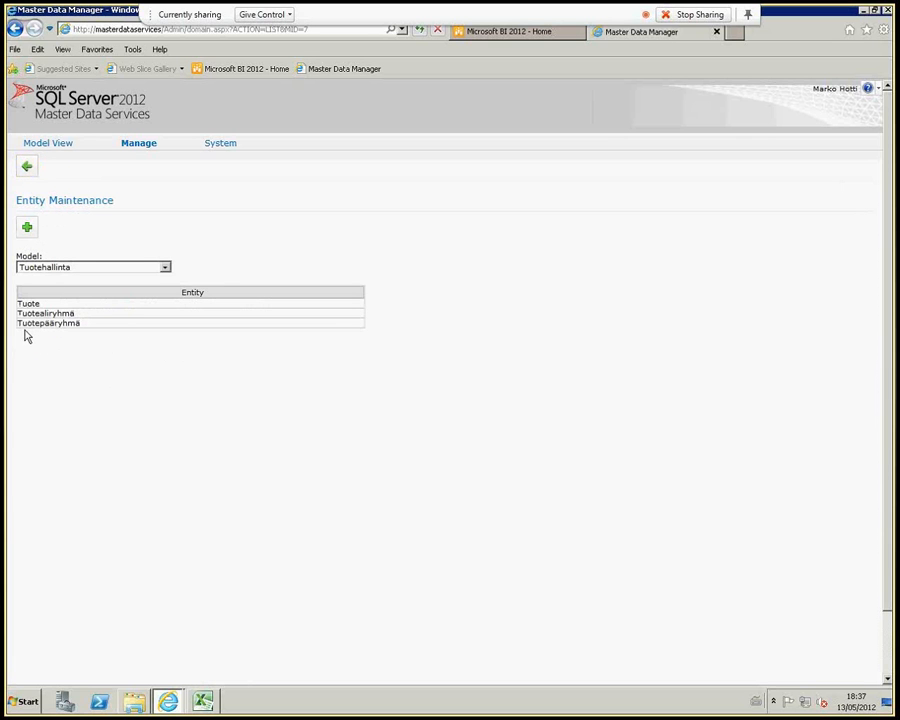
Start a new entity named Henkilö with staging table name demo_Henkilö and explicit hierarchies and collections set to No
{"action": "left_click", "coordinate": [28, 230]}
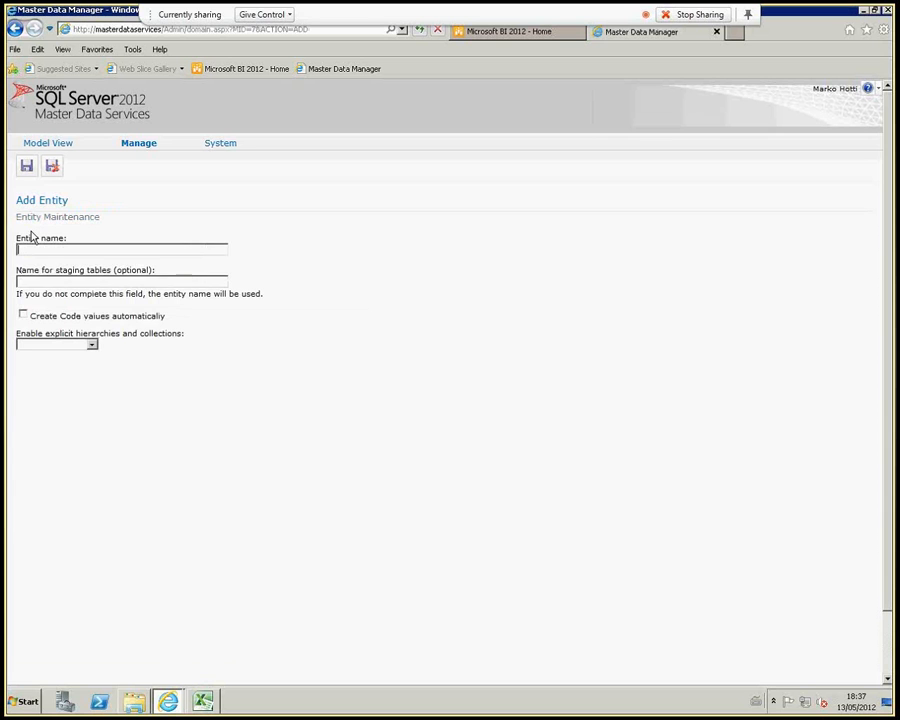
{"action": "type", "text": "Henkilö"}
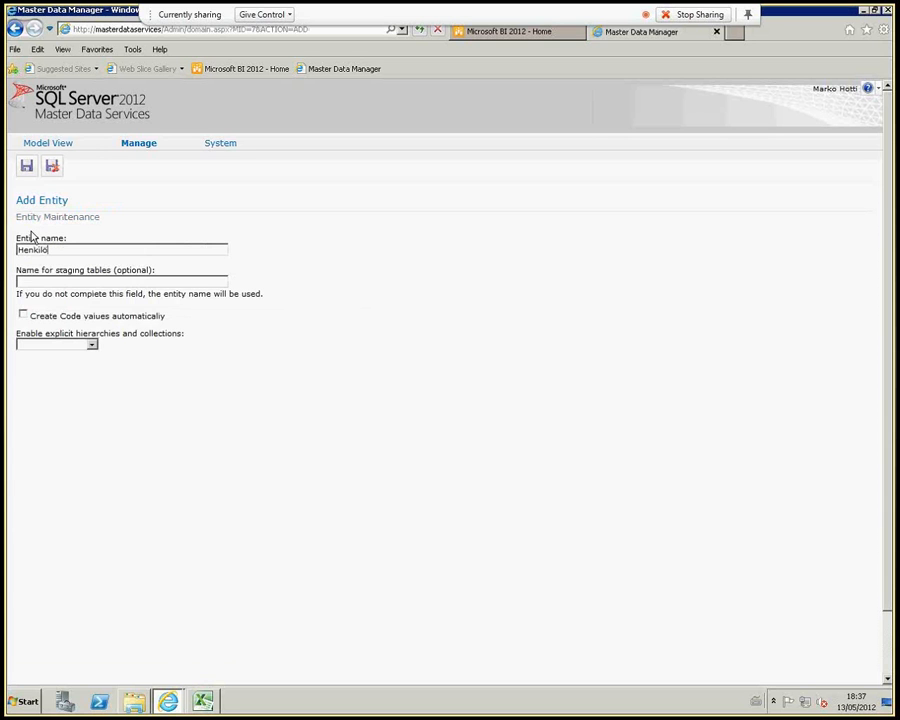
{"action": "key", "text": "Tab"}
{"action": "type", "text": "demo_Henkilö"}
{"action": "left_click", "coordinate": [90, 344]}
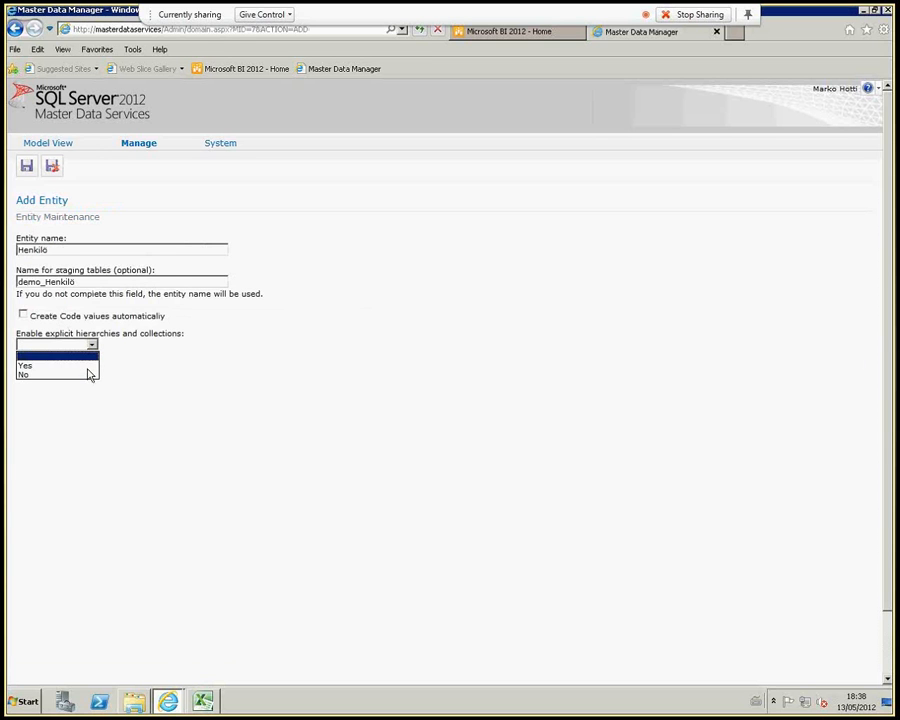
{"action": "left_click", "coordinate": [88, 374]}
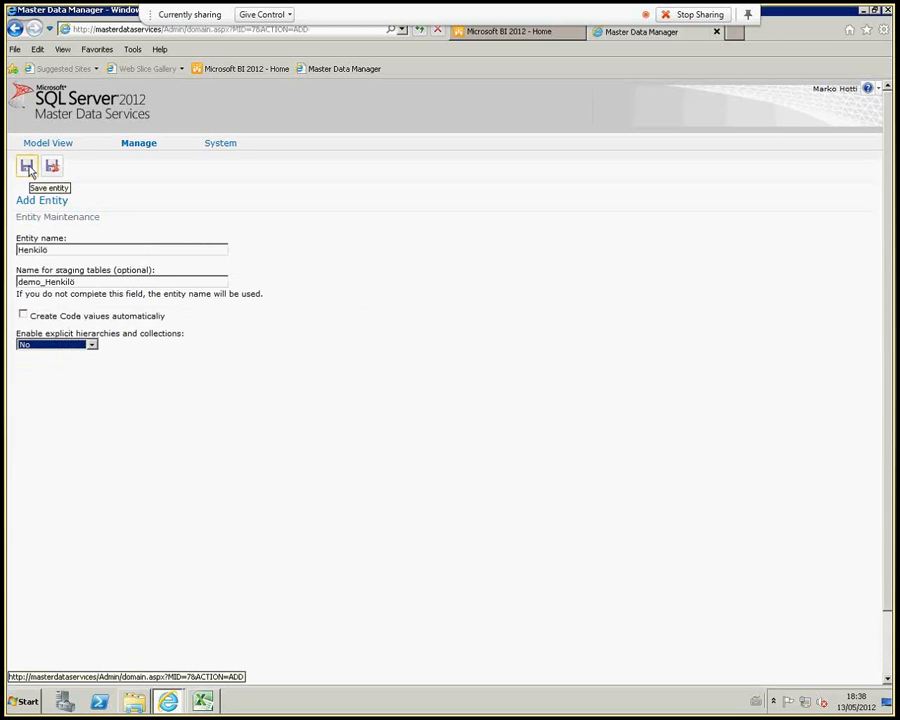
Enable explicit hierarchies and collections for the Henkilö entity, name the explicit hierarchy Henkilöhierarkia, and save the entity
{"action": "left_click", "coordinate": [91, 345]}
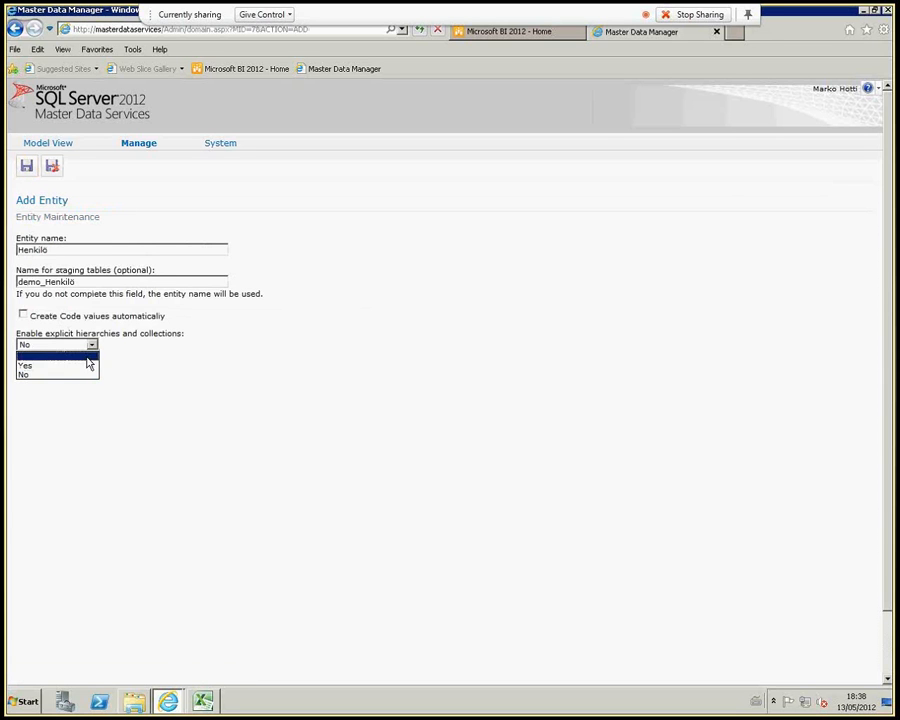
{"action": "left_click", "coordinate": [87, 365]}
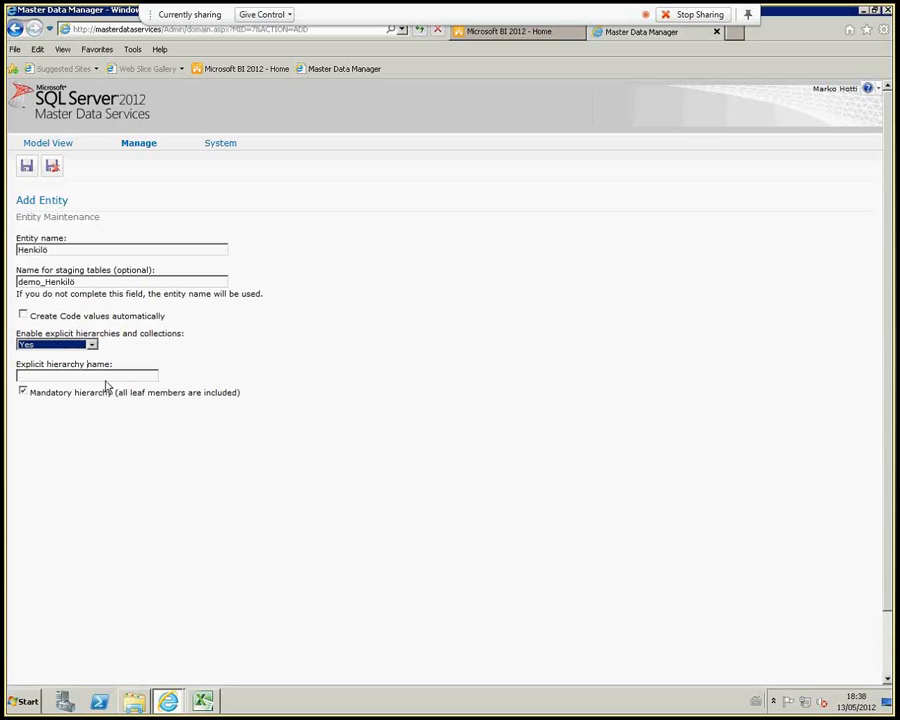
{"action": "left_click", "coordinate": [106, 377]}
{"action": "type", "text": "Hen"}
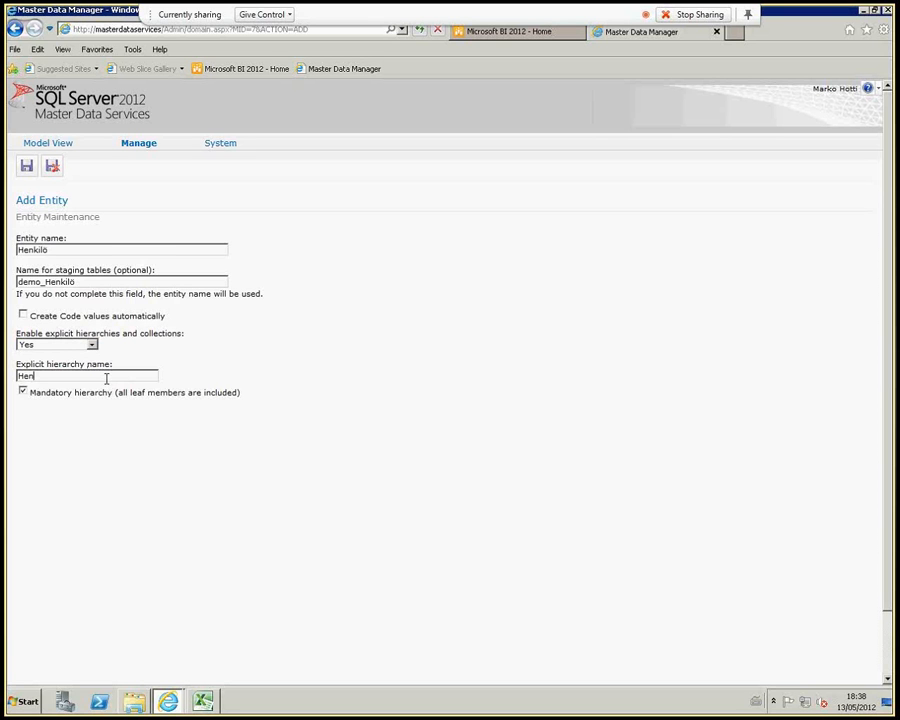
{"action": "type", "text": "kilöhierarkia"}
{"action": "left_click", "coordinate": [27, 168]}
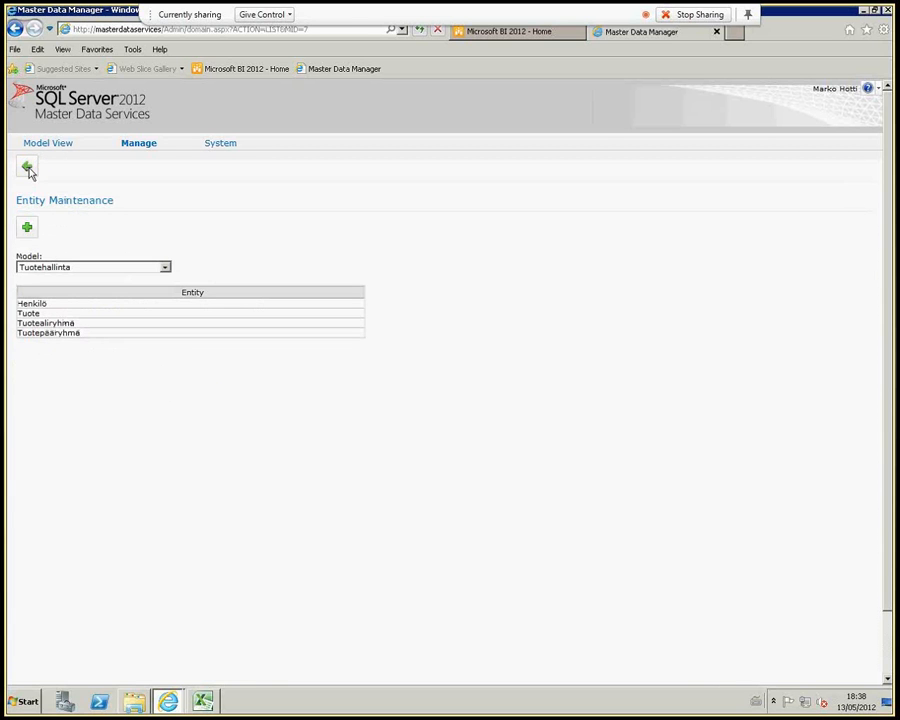
Add an entity named Maakoodit to the same model, with staging table name demo_Maakoodit and explicit hierarchies and collections set to No
{"action": "left_click", "coordinate": [29, 230]}
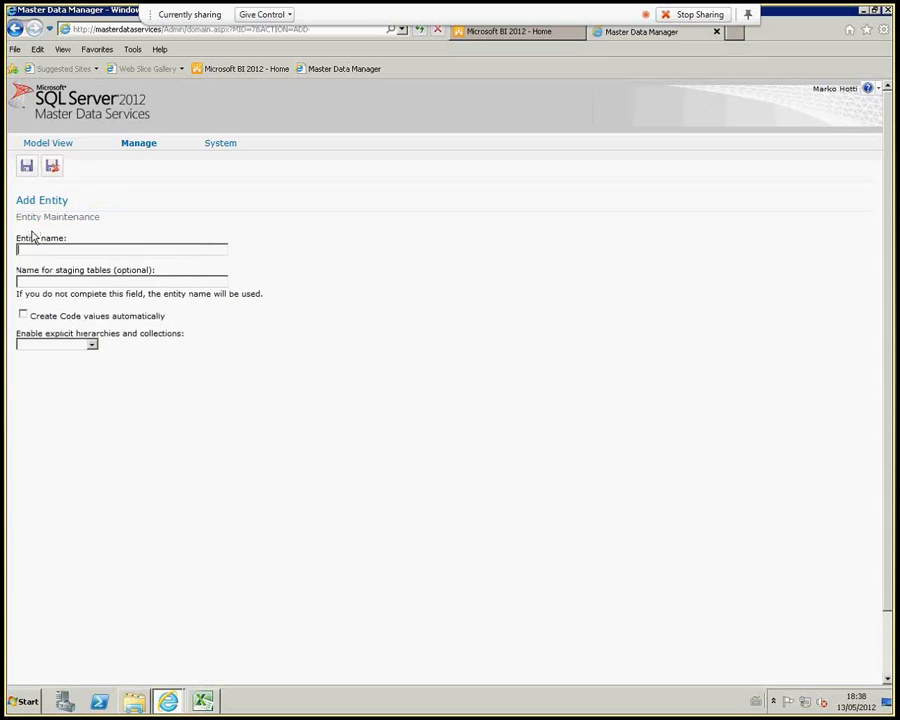
{"action": "type", "text": "Maakoodit"}
{"action": "key", "text": "Tab"}
{"action": "type", "text": "demo_Maakoodit"}
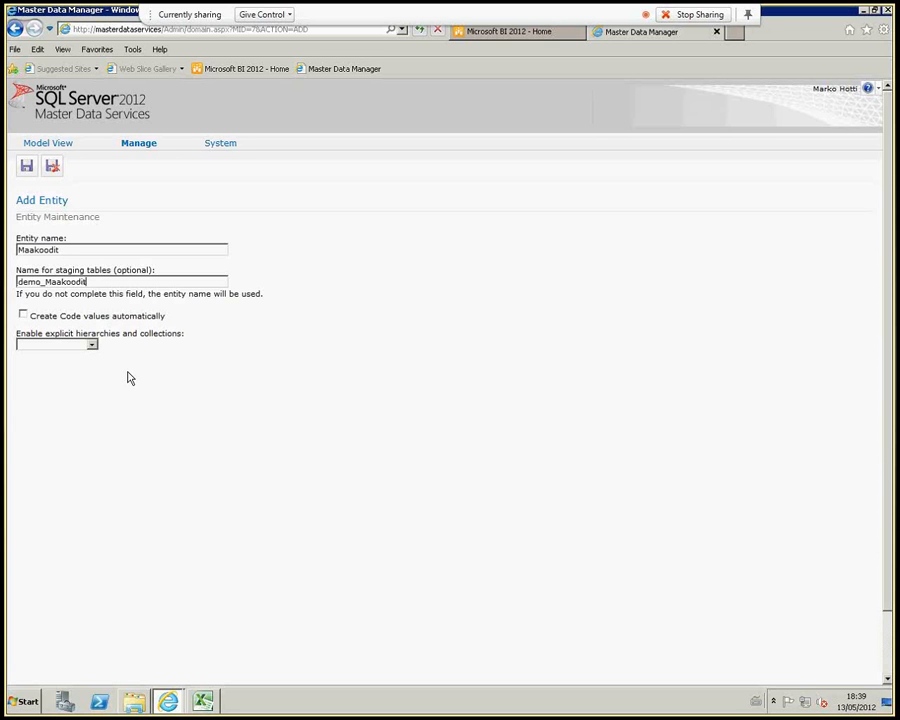
{"action": "left_click", "coordinate": [91, 346]}
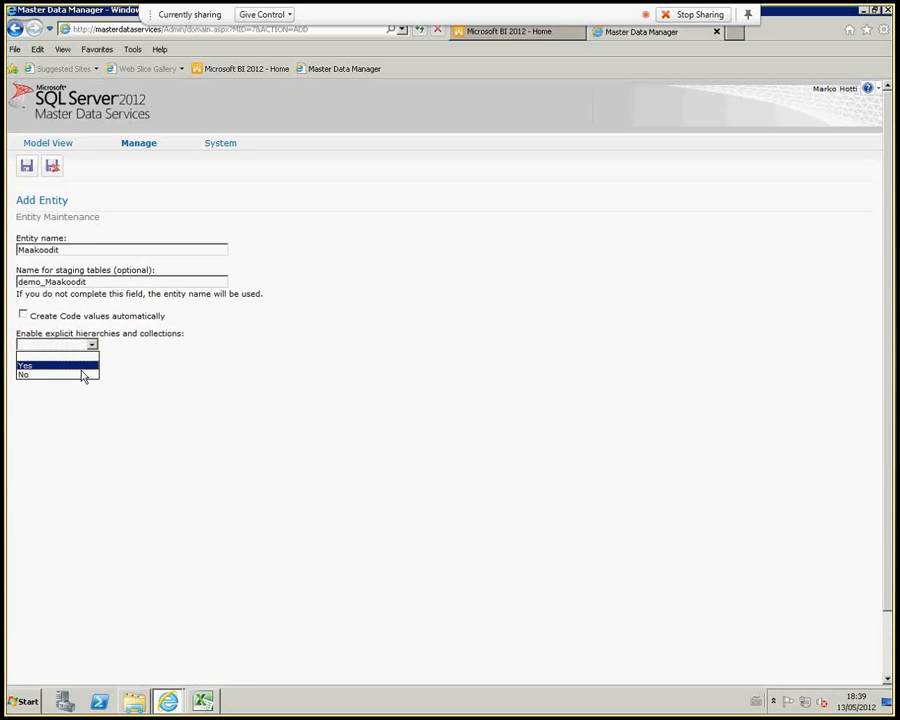
{"action": "left_click", "coordinate": [83, 374]}
{"action": "left_click", "coordinate": [27, 168]}
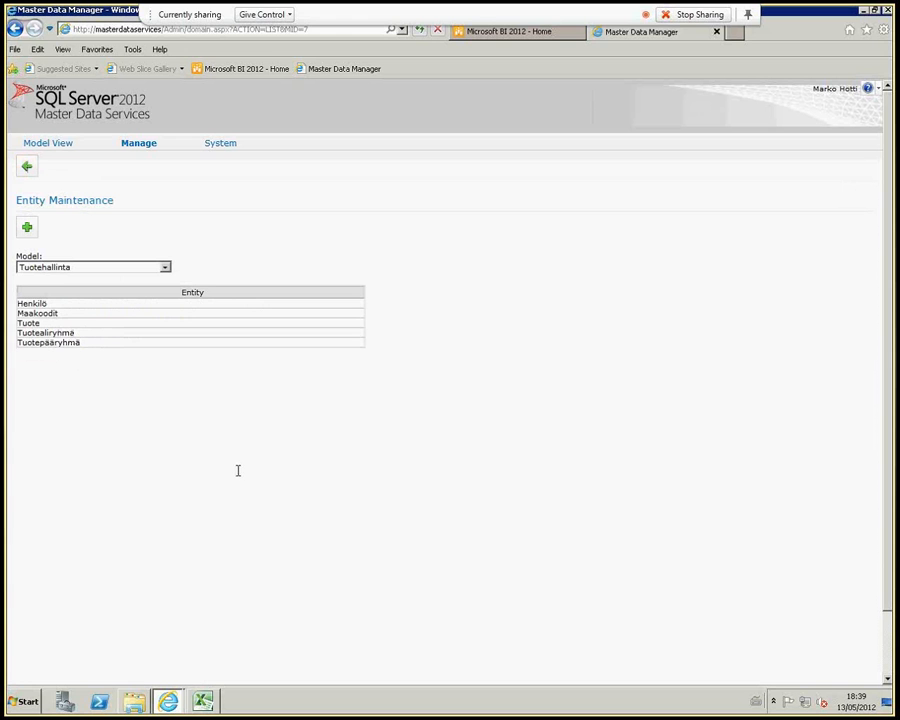
Switch to Excel, connect to the MDS server from Sheet2, and select the Tuotehallinta model in the Master Data Explorer
{"action": "left_click", "coordinate": [204, 702]}
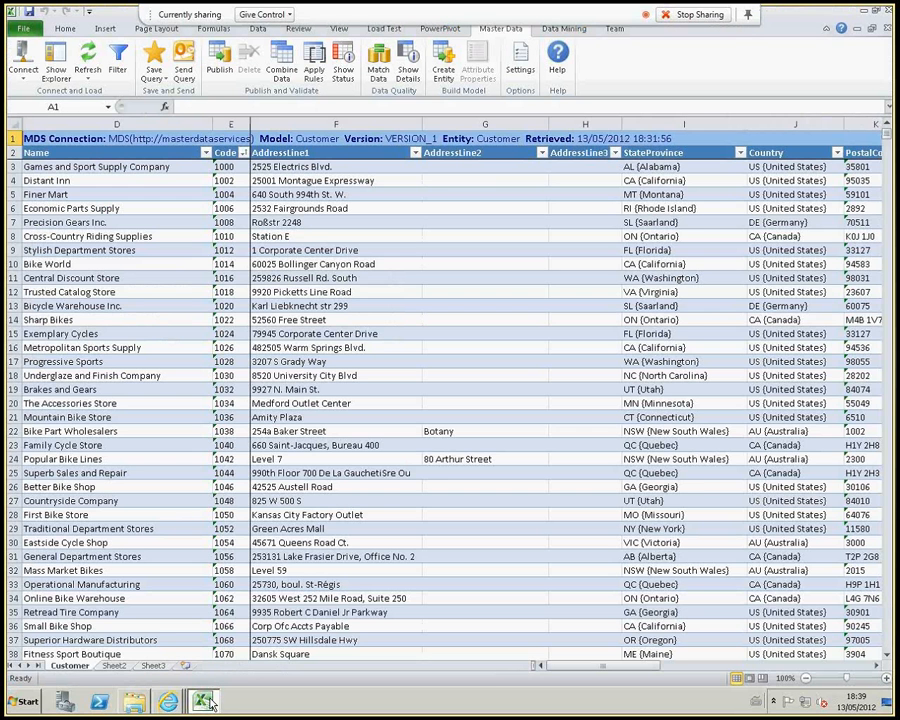
{"action": "left_click", "coordinate": [114, 666]}
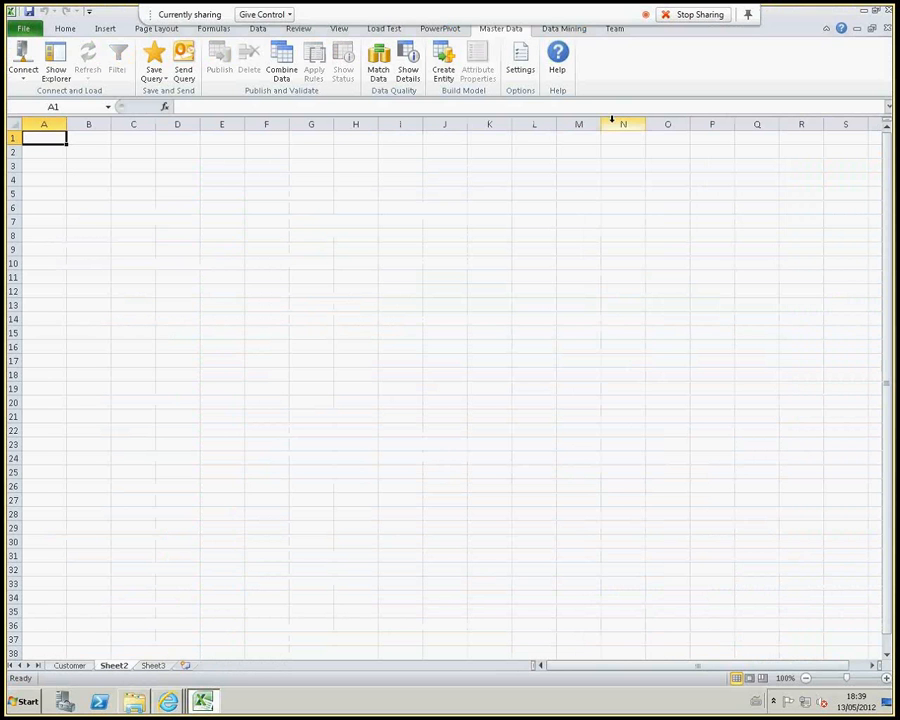
{"action": "left_click", "coordinate": [23, 74]}
{"action": "left_click", "coordinate": [34, 91]}
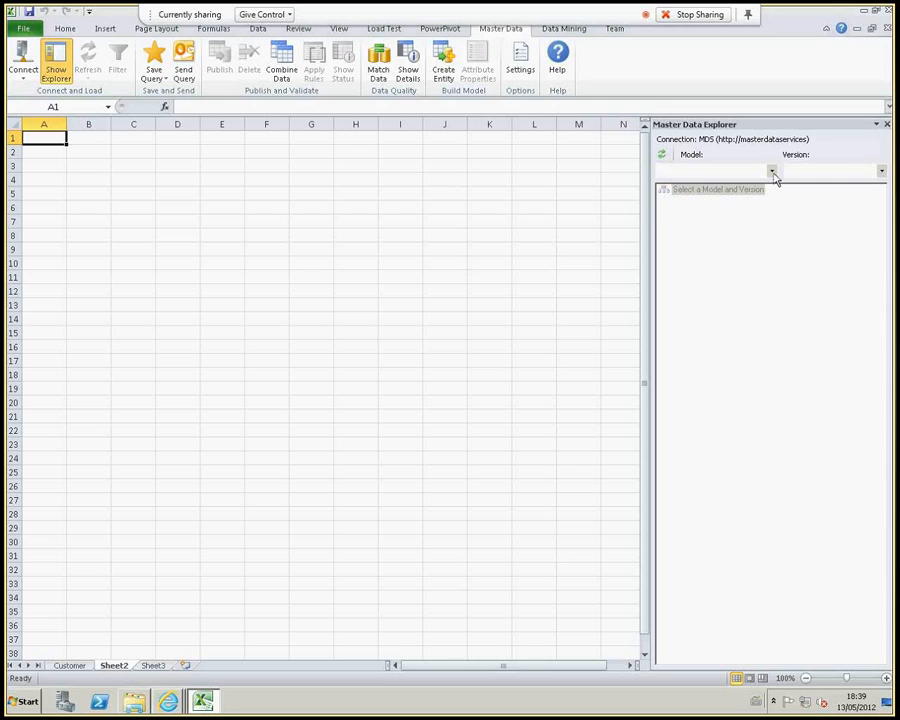
{"action": "left_click", "coordinate": [772, 174]}
{"action": "left_click", "coordinate": [737, 219]}
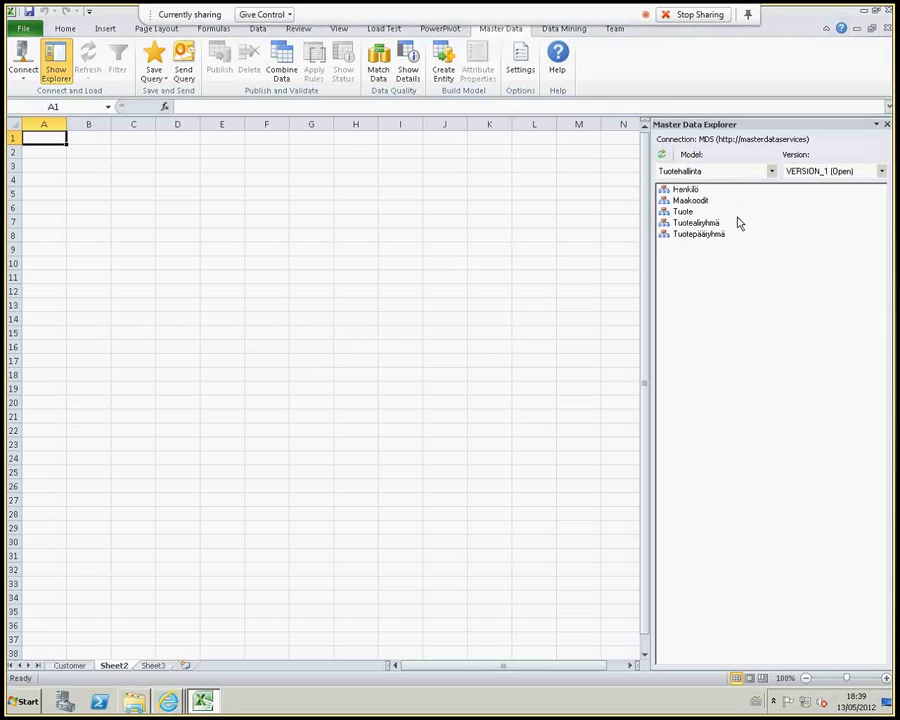
Load the Maakoodit entity into the empty sheet and widen its Name column
{"action": "left_click", "coordinate": [688, 201]}
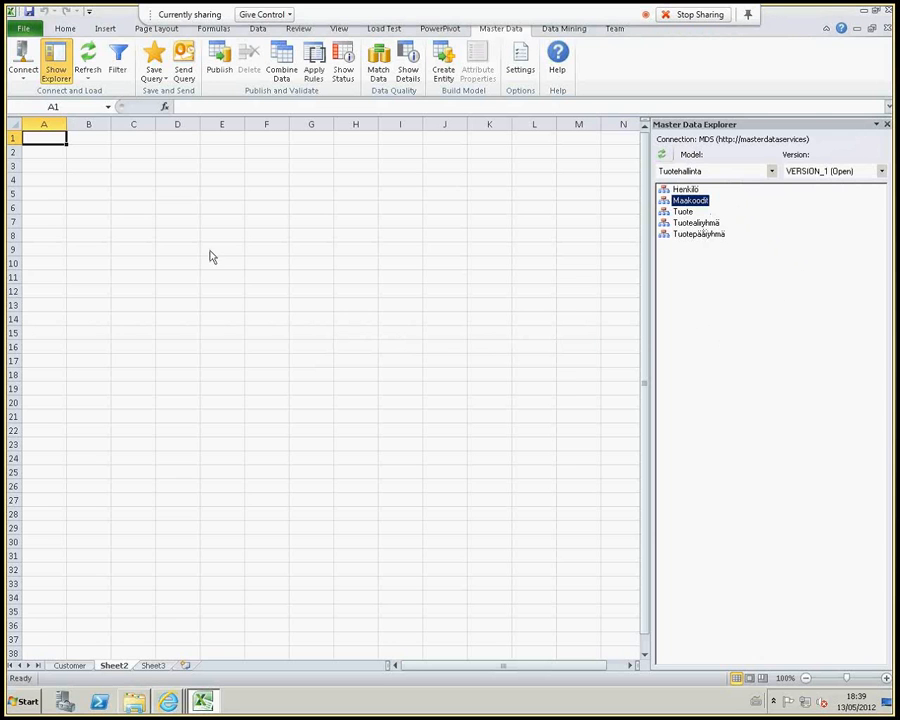
{"action": "left_click", "coordinate": [87, 58]}
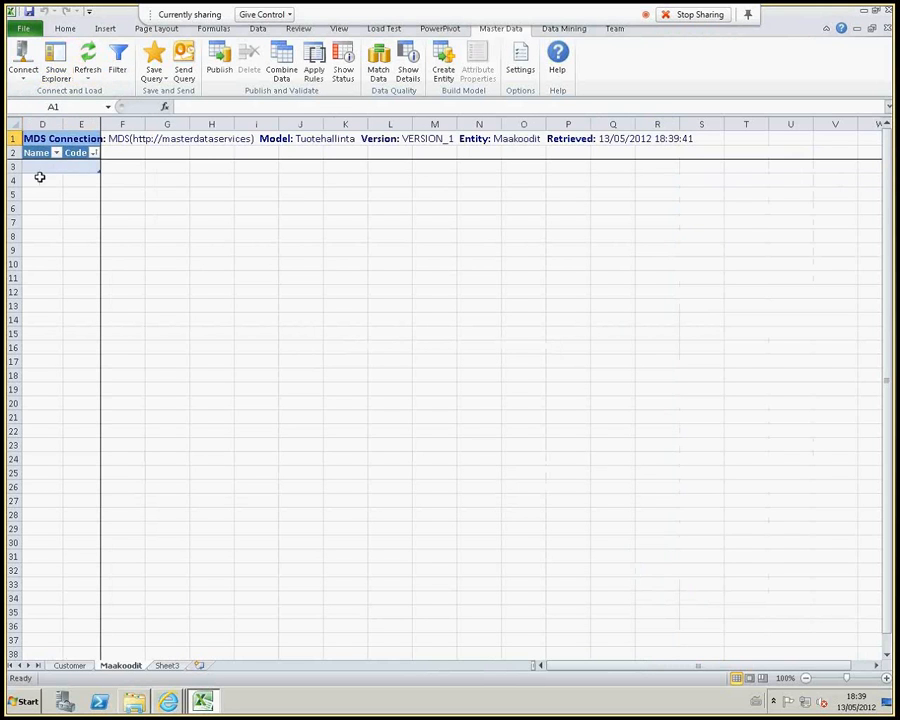
{"action": "left_click_drag", "start_coordinate": [63, 120], "coordinate": [106, 119]}
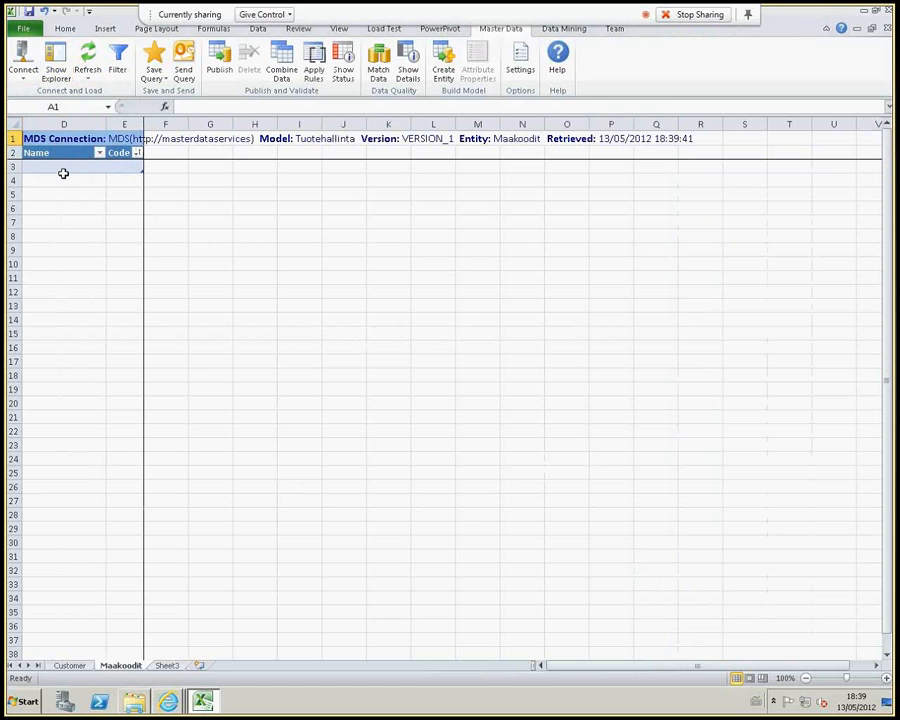
Enter three Maakoodit members with name and code: Finland FI, Sweden SE and Norway NO
{"action": "left_click", "coordinate": [63, 170]}
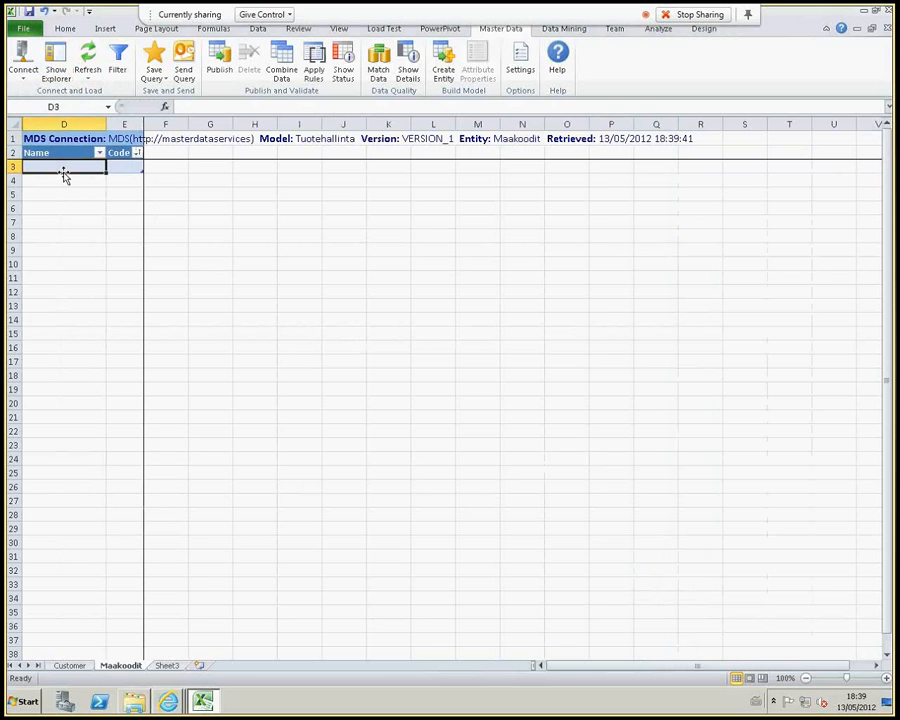
{"action": "type", "text": "Finland"}
{"action": "key", "text": "Tab"}
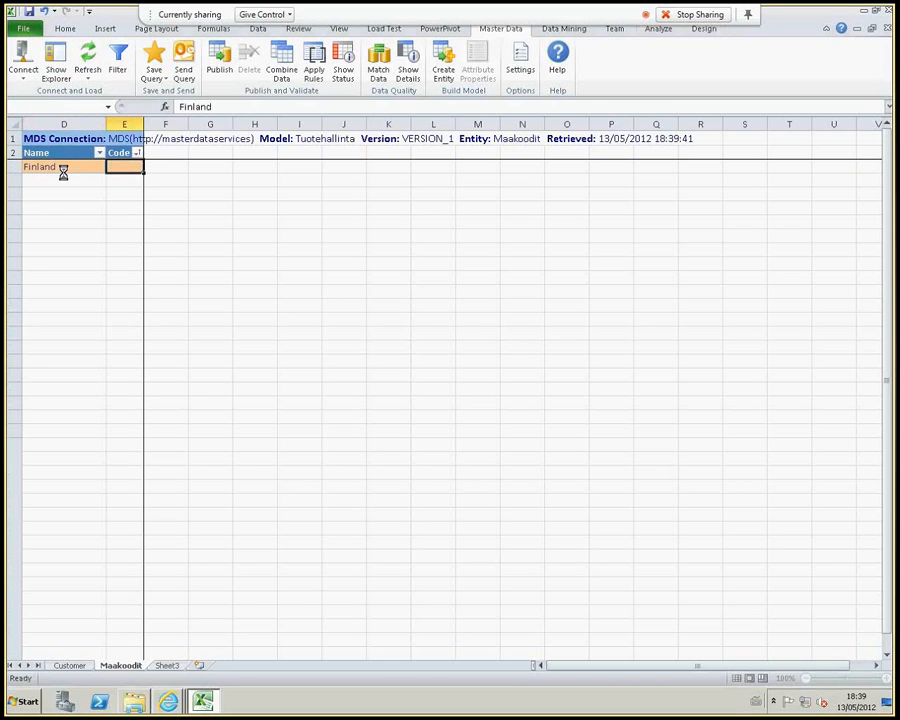
{"action": "type", "text": "FI"}
{"action": "key", "text": "Return"}
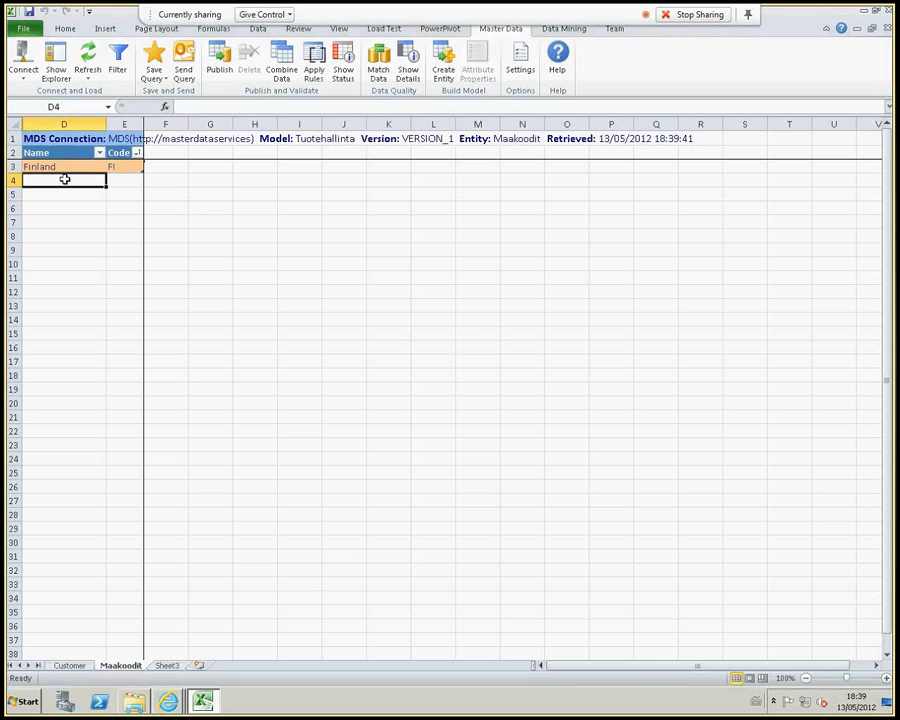
{"action": "type", "text": "Sweden"}
{"action": "key", "text": "Tab"}
{"action": "type", "text": "SE"}
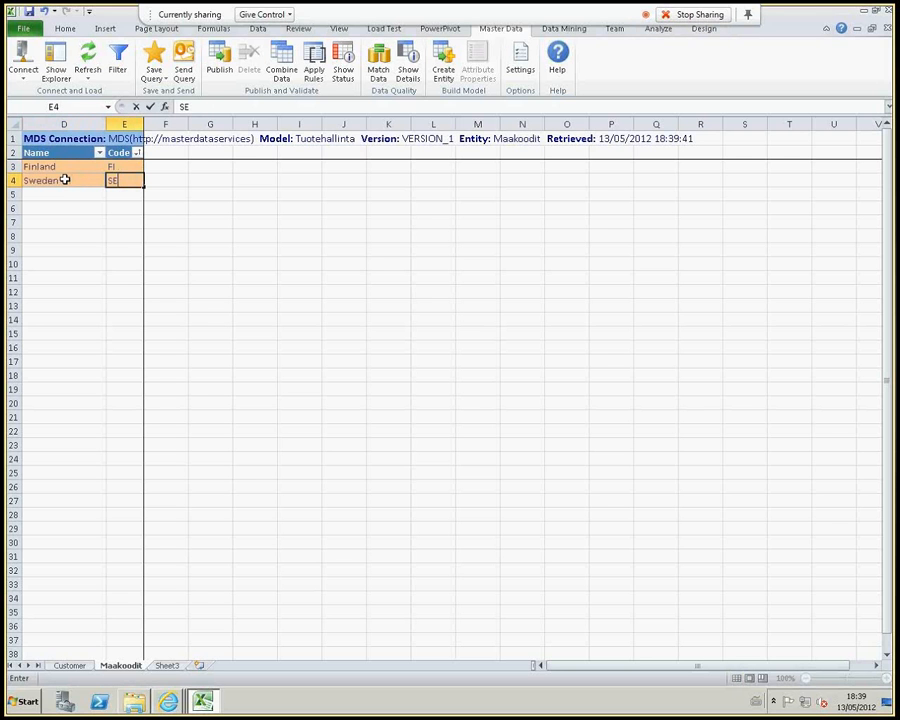
{"action": "key", "text": "Return"}
{"action": "type", "text": "Norway"}
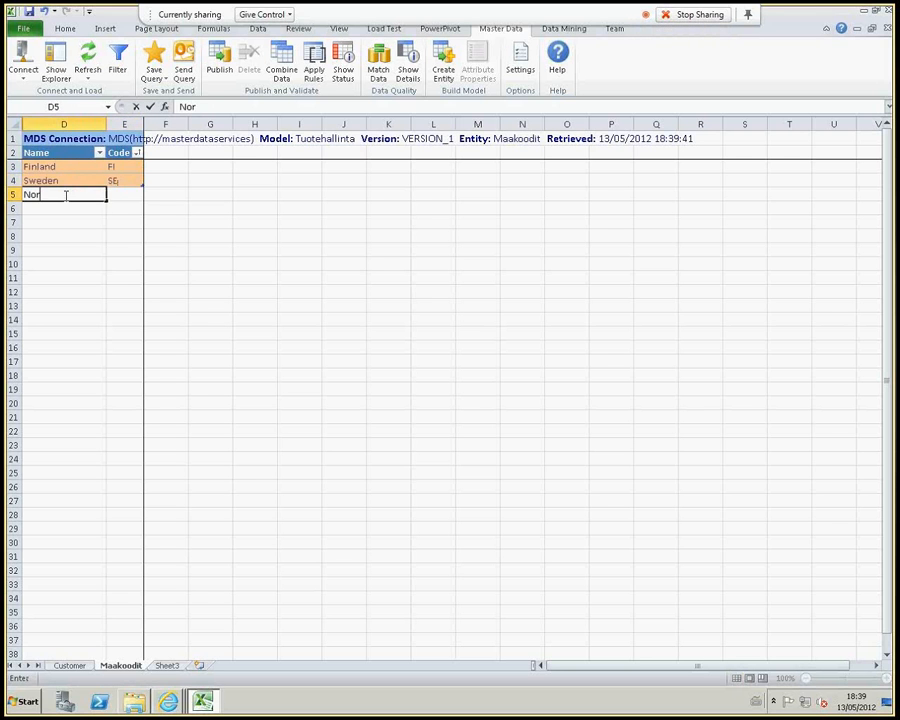
{"action": "key", "text": "Tab"}
{"action": "type", "text": "NO"}
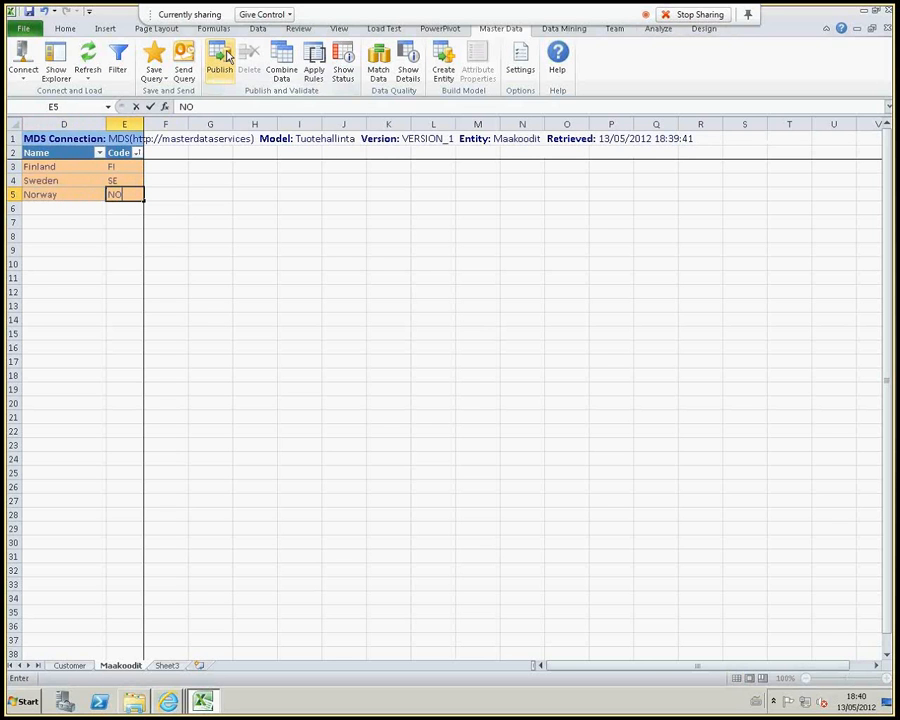
Publish the new Maakoodit members with one shared annotation: "Luodaan maakoodit by" followed by the author's first name
{"action": "left_click", "coordinate": [227, 55]}
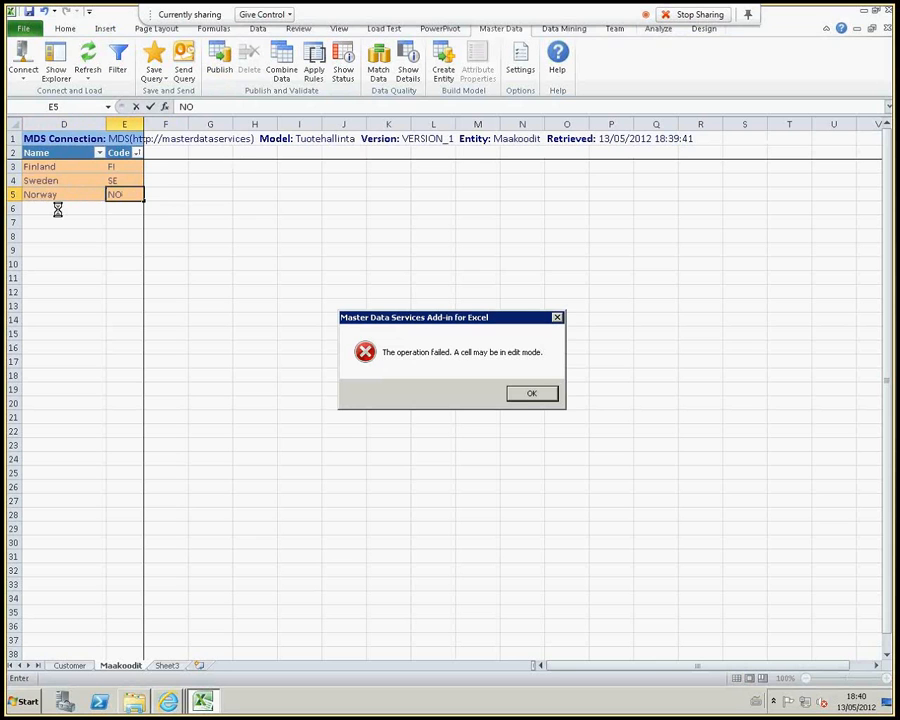
{"action": "left_click", "coordinate": [531, 393]}
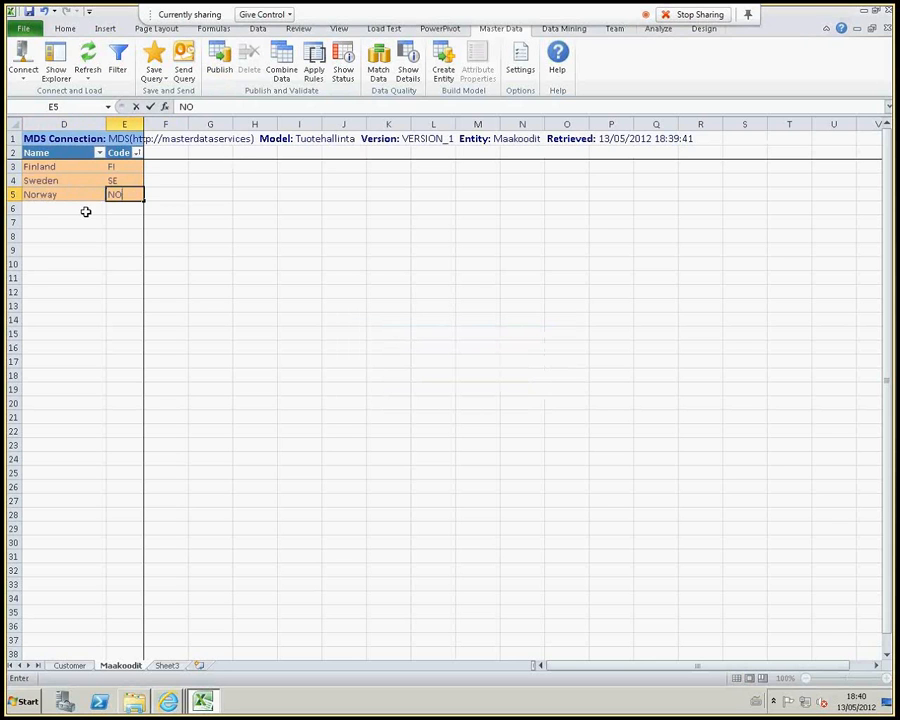
{"action": "left_click", "coordinate": [81, 211]}
{"action": "left_click", "coordinate": [219, 62]}
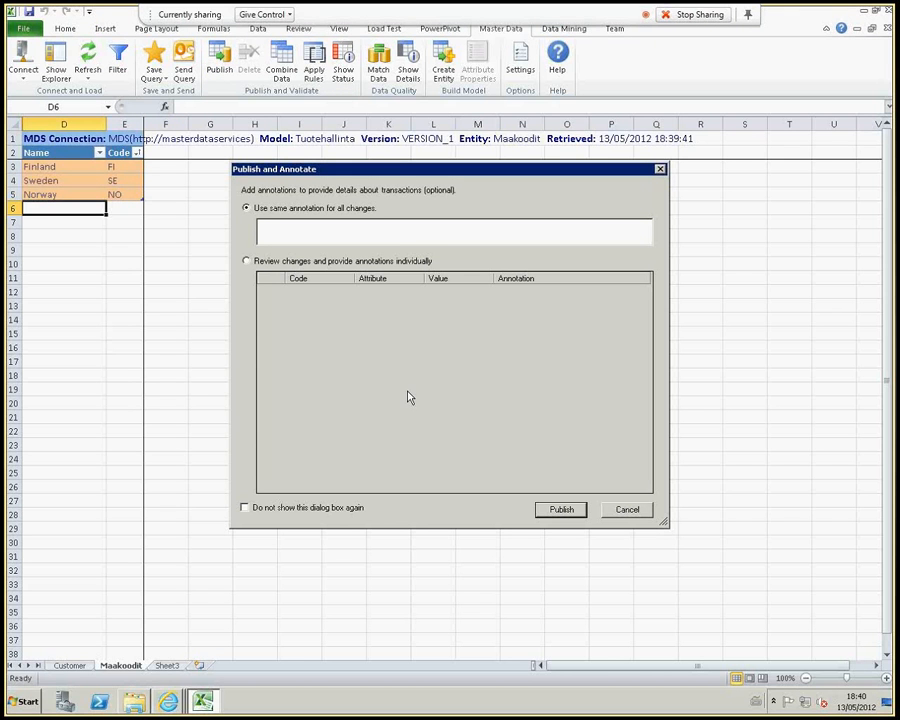
{"action": "left_click", "coordinate": [281, 227]}
{"action": "type", "text": "Luodaan maakoodit by Marko"}
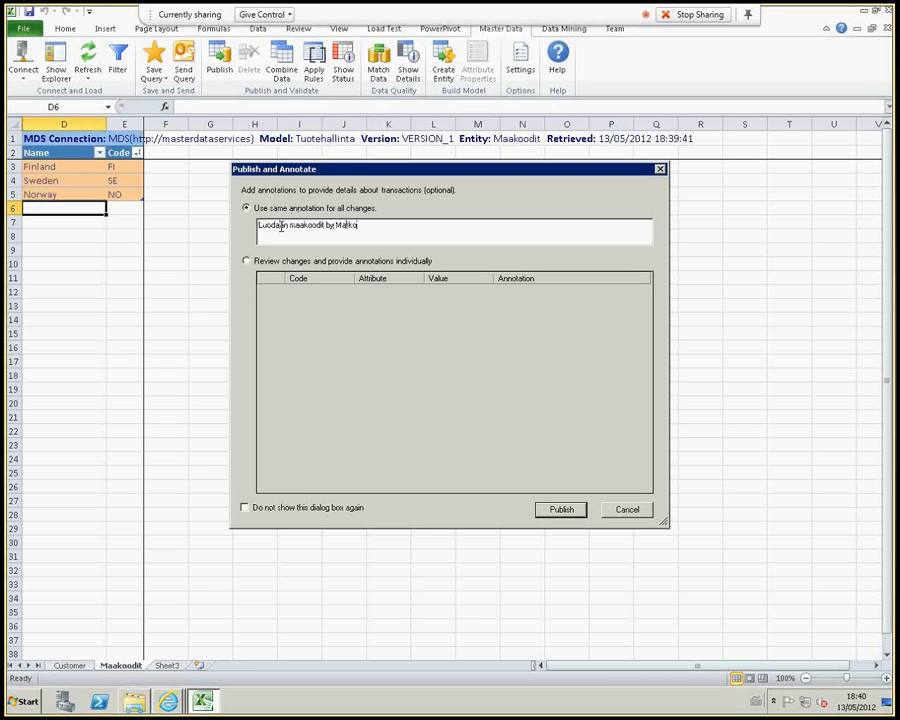
{"action": "left_click", "coordinate": [546, 509]}
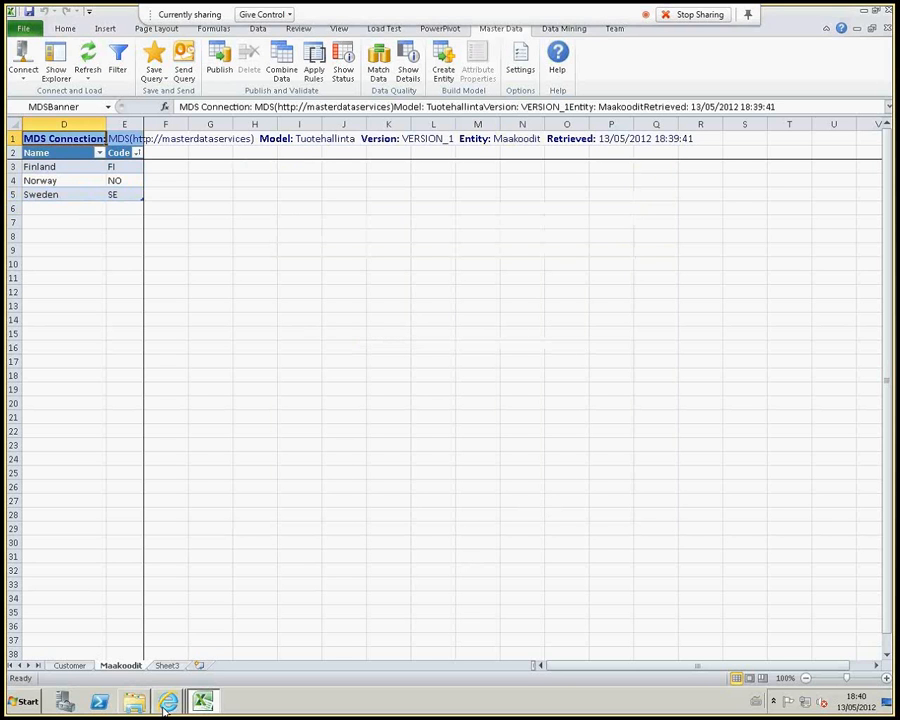
Switch to Master Data Manager in Internet Explorer and view the Maakoodit entity's members in the Tuotehallinta model's Explorer
{"action": "mouse_move", "coordinate": [168, 702]}
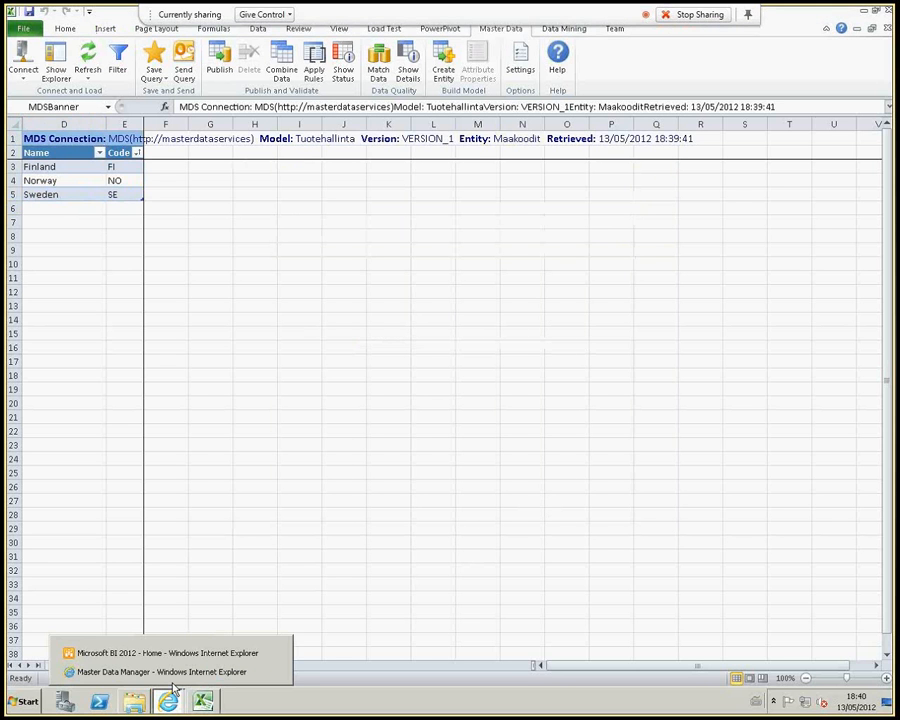
{"action": "left_click", "coordinate": [172, 672]}
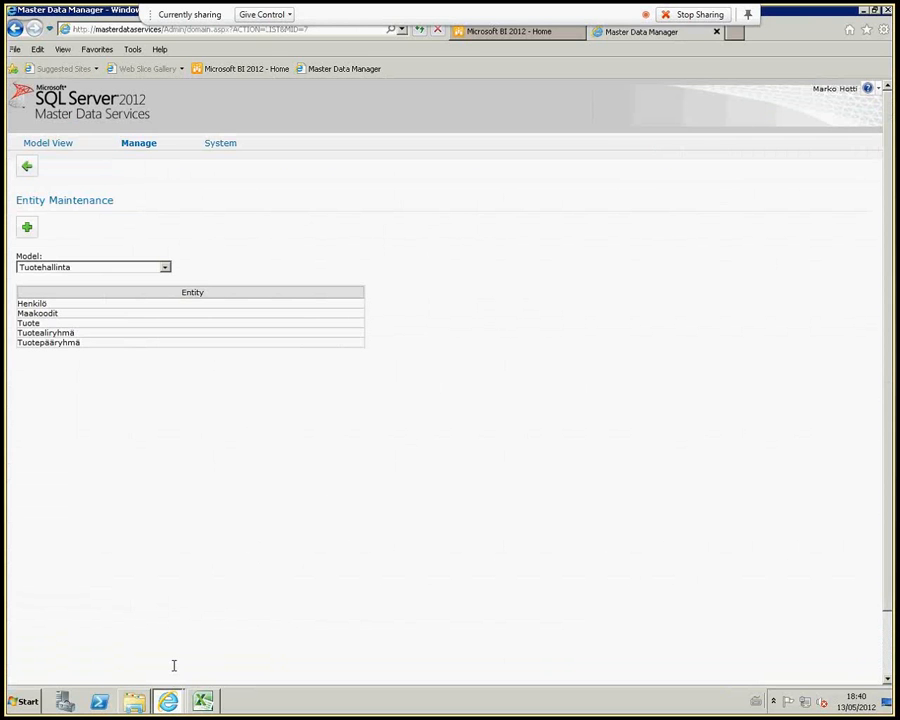
{"action": "left_click", "coordinate": [63, 90]}
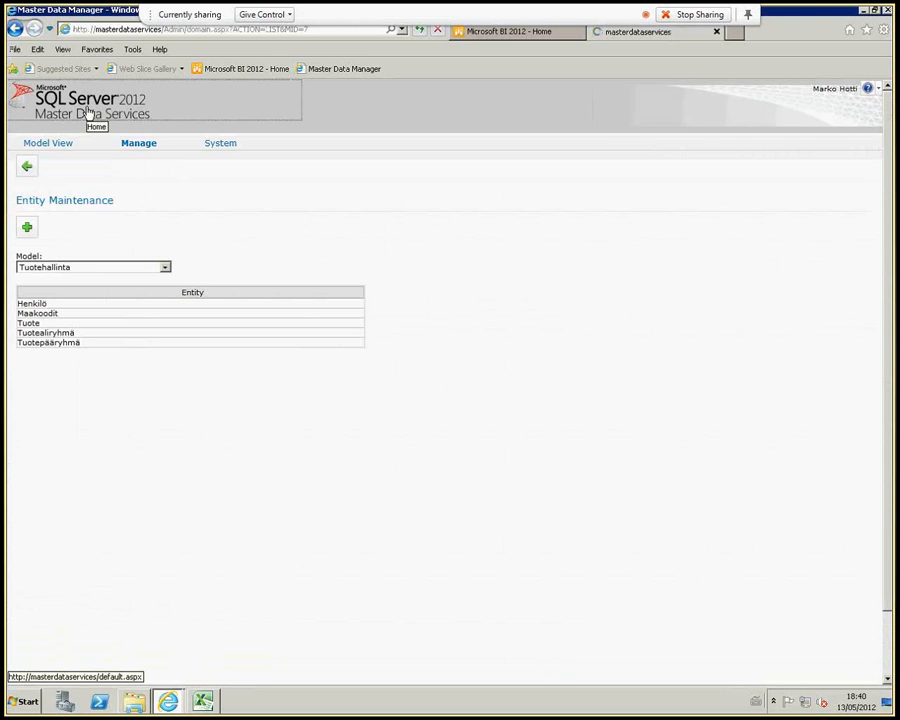
{"action": "left_click", "coordinate": [129, 211]}
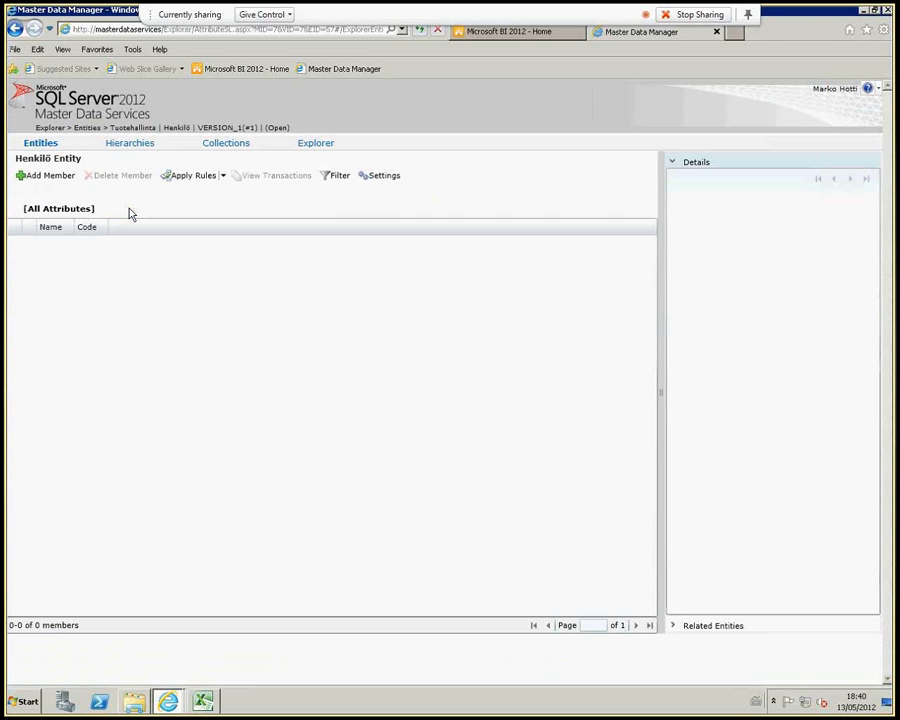
{"action": "mouse_move", "coordinate": [43, 147]}
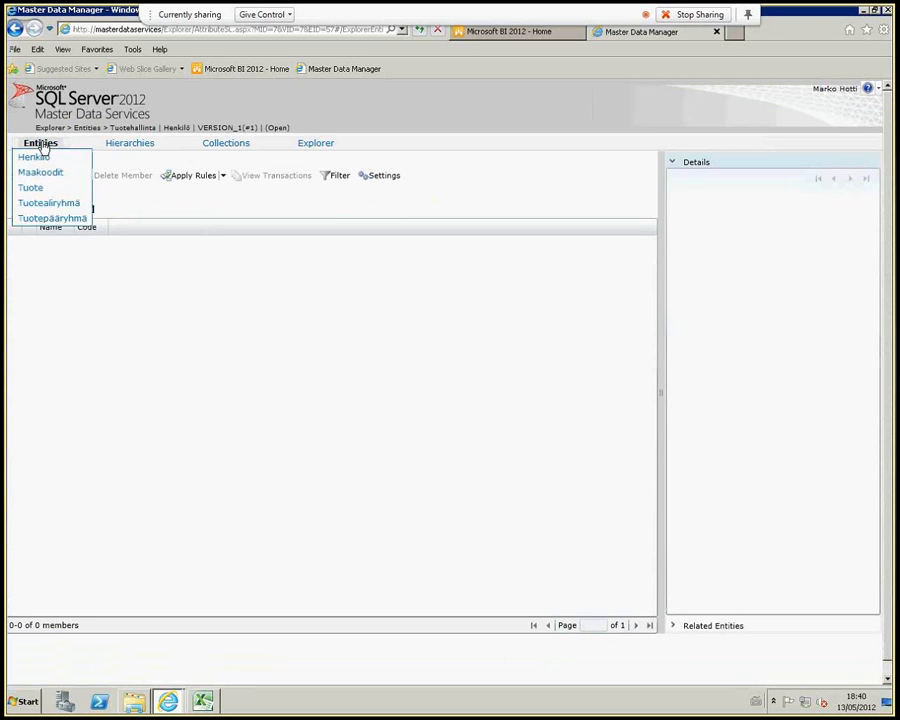
{"action": "left_click", "coordinate": [41, 172]}
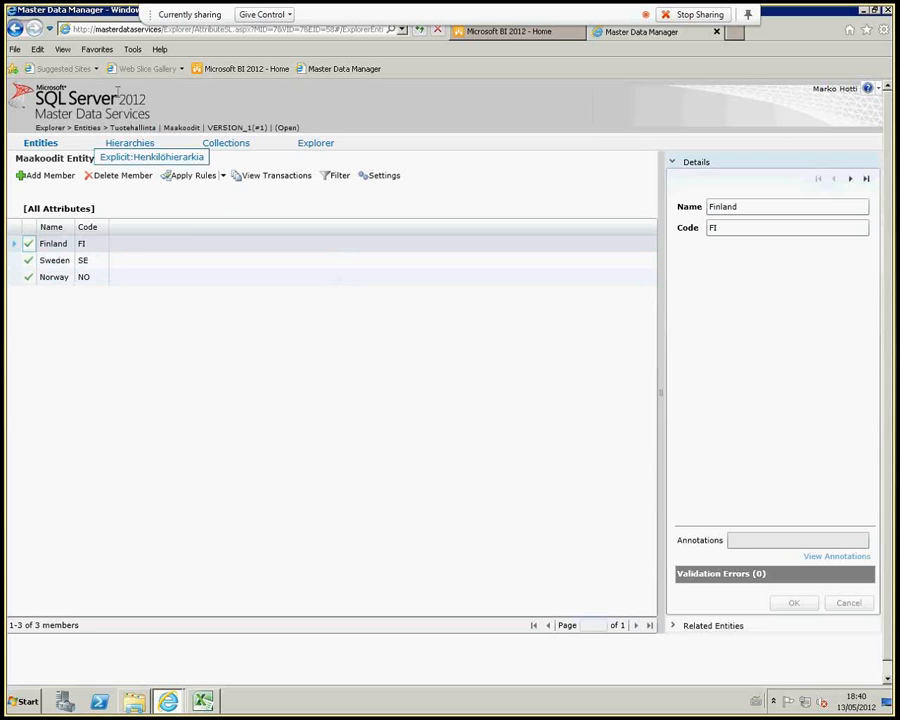
Reopen the Maakoodit entity from the home page and add a member with name DK and code Denmark
{"action": "left_click", "coordinate": [70, 104]}
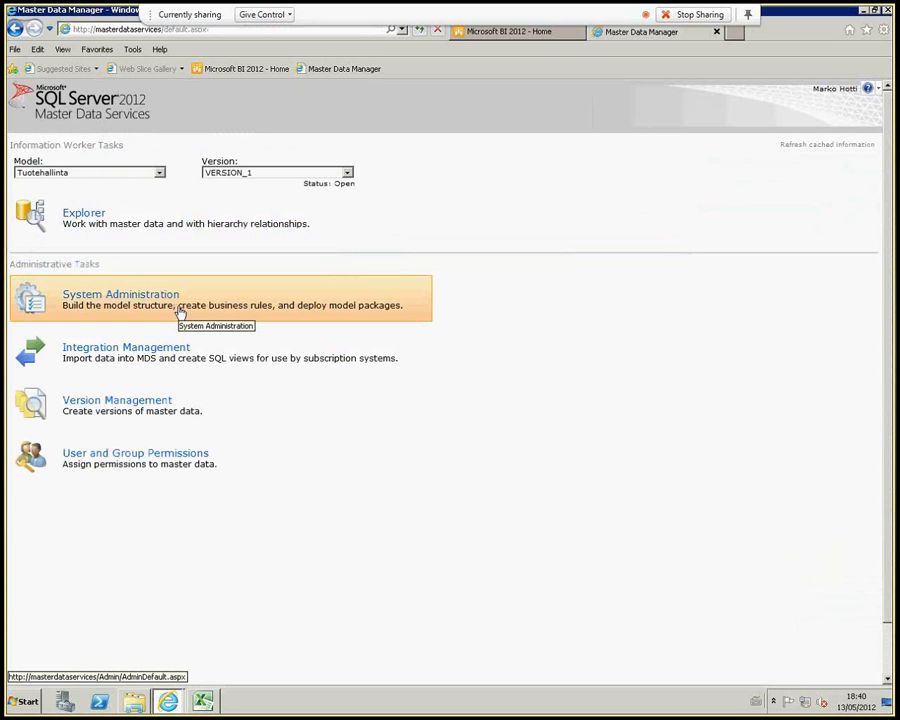
{"action": "left_click", "coordinate": [135, 217]}
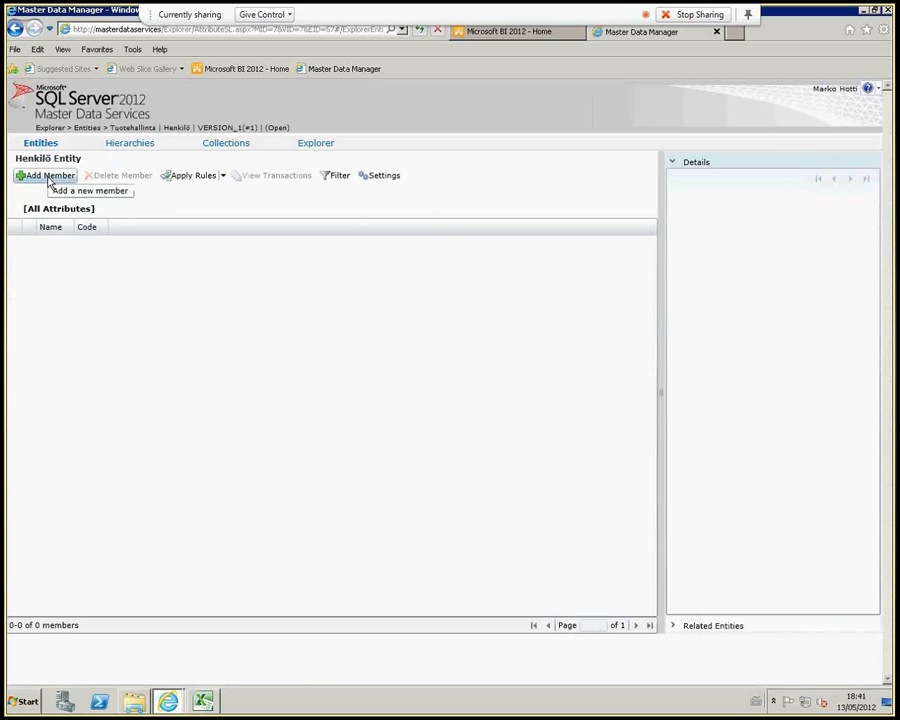
{"action": "mouse_move", "coordinate": [42, 145]}
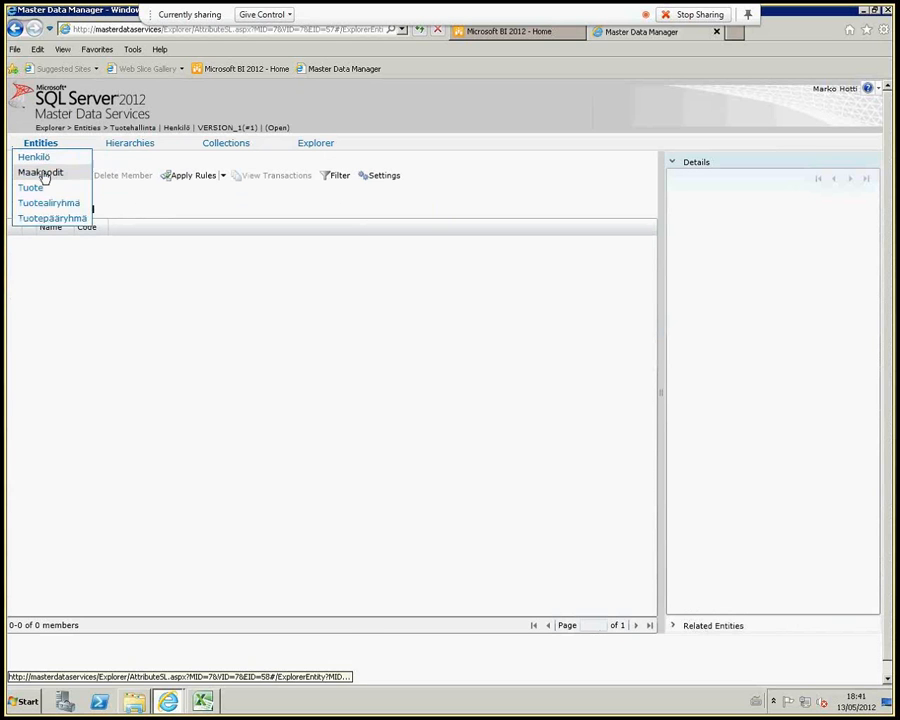
{"action": "left_click", "coordinate": [36, 173]}
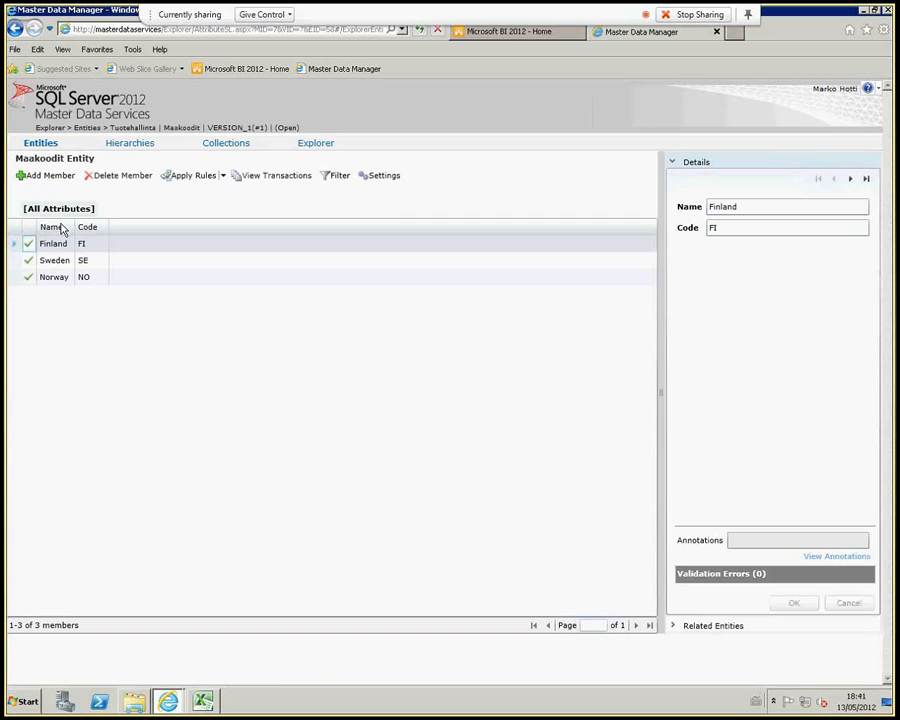
{"action": "left_click", "coordinate": [48, 177]}
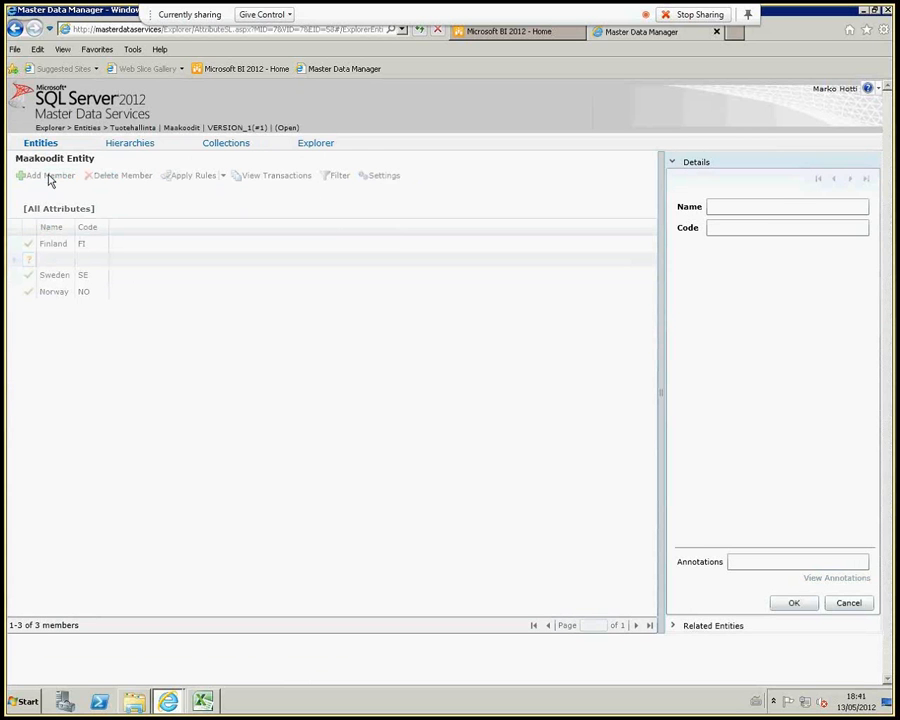
{"action": "left_click", "coordinate": [767, 216]}
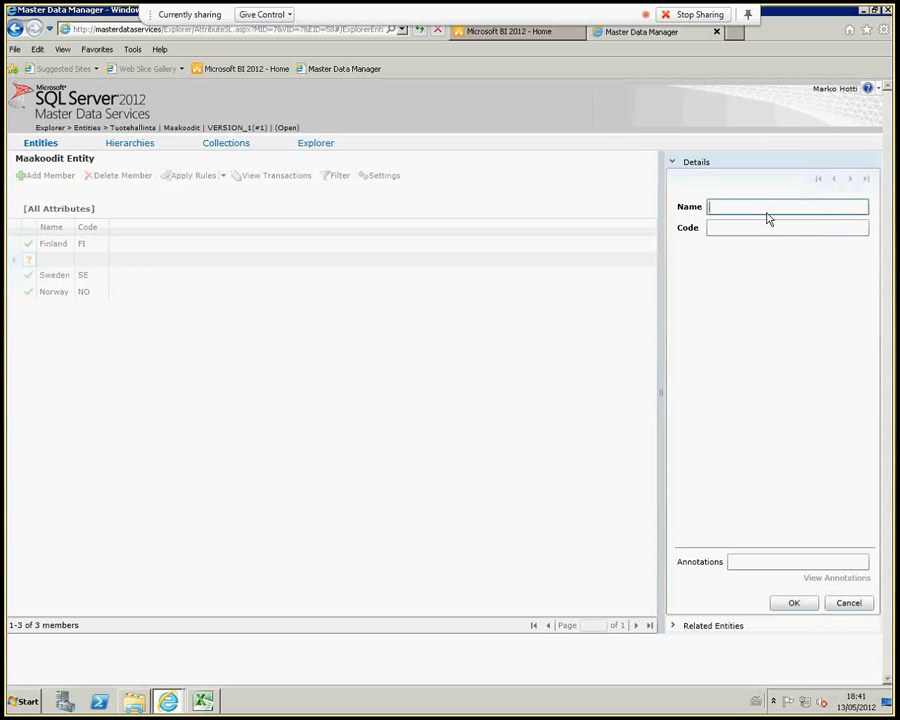
{"action": "type", "text": "DK"}
{"action": "key", "text": "Tab"}
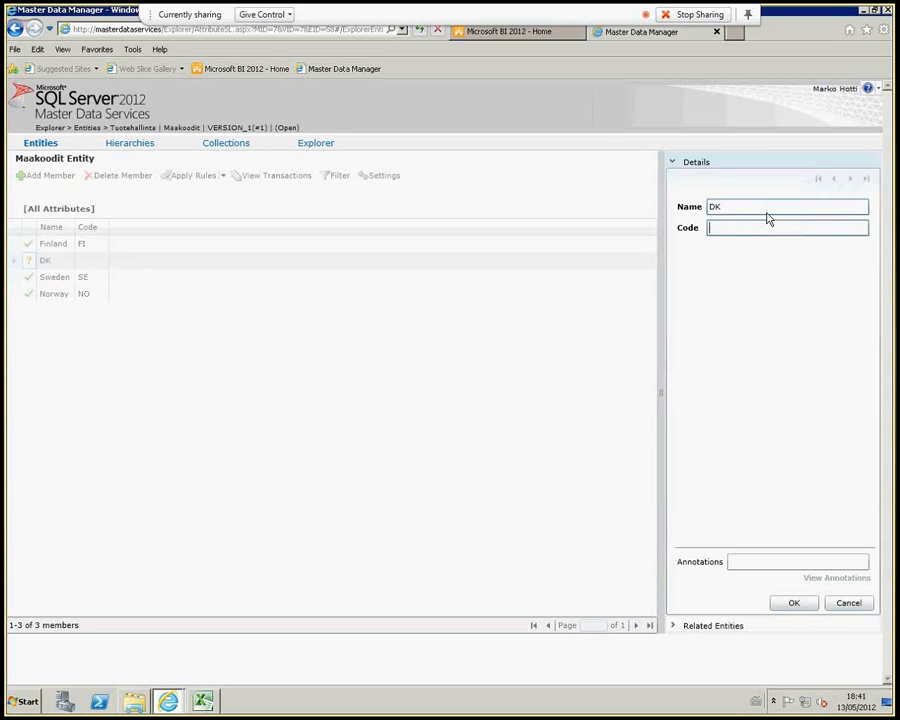
{"action": "type", "text": "Denmark"}
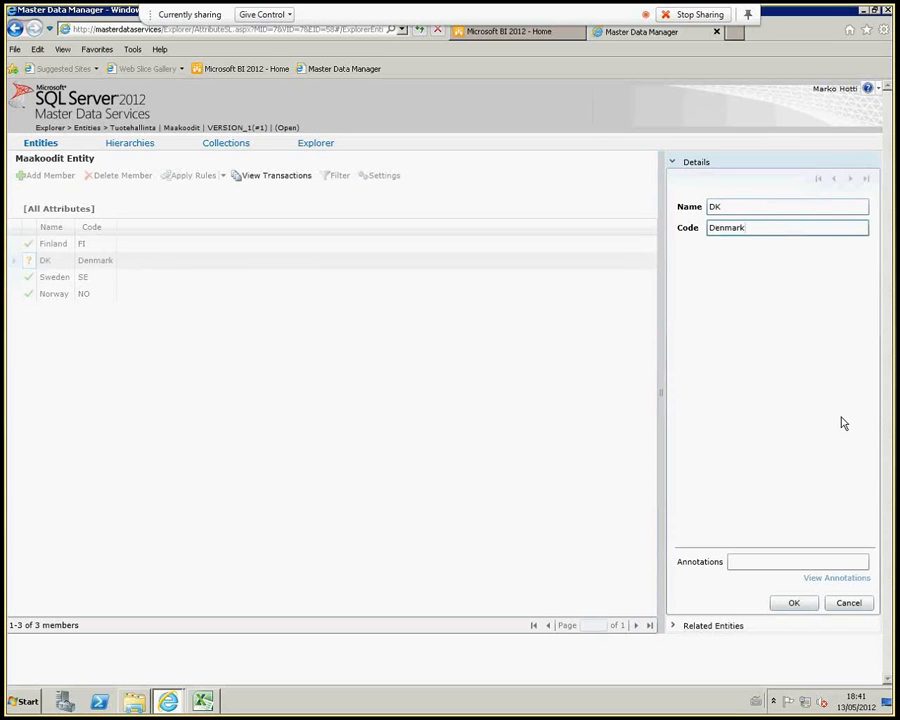
{"action": "left_click", "coordinate": [794, 602]}
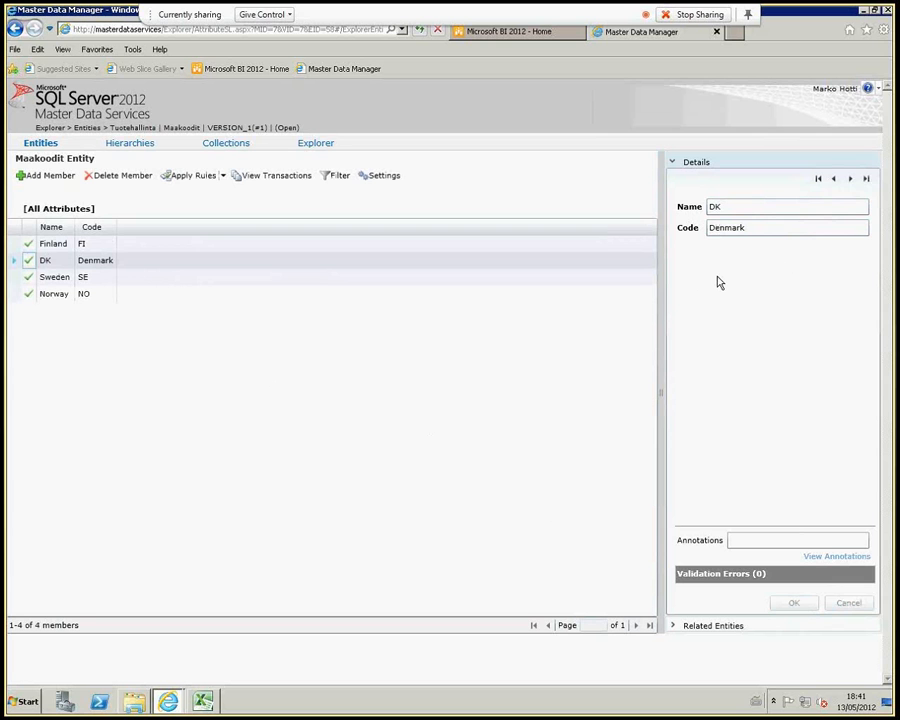
Correct the newly added member so that its name is Denmark and its code is DK, and save it
{"action": "left_click_drag", "start_coordinate": [753, 205], "coordinate": [657, 204]}
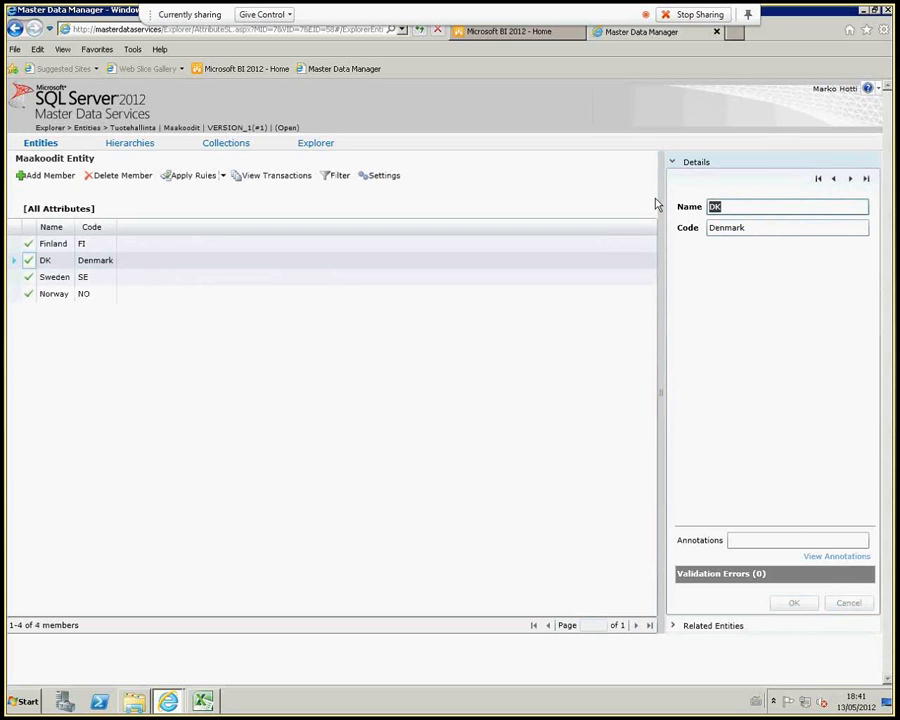
{"action": "type", "text": "Denmark"}
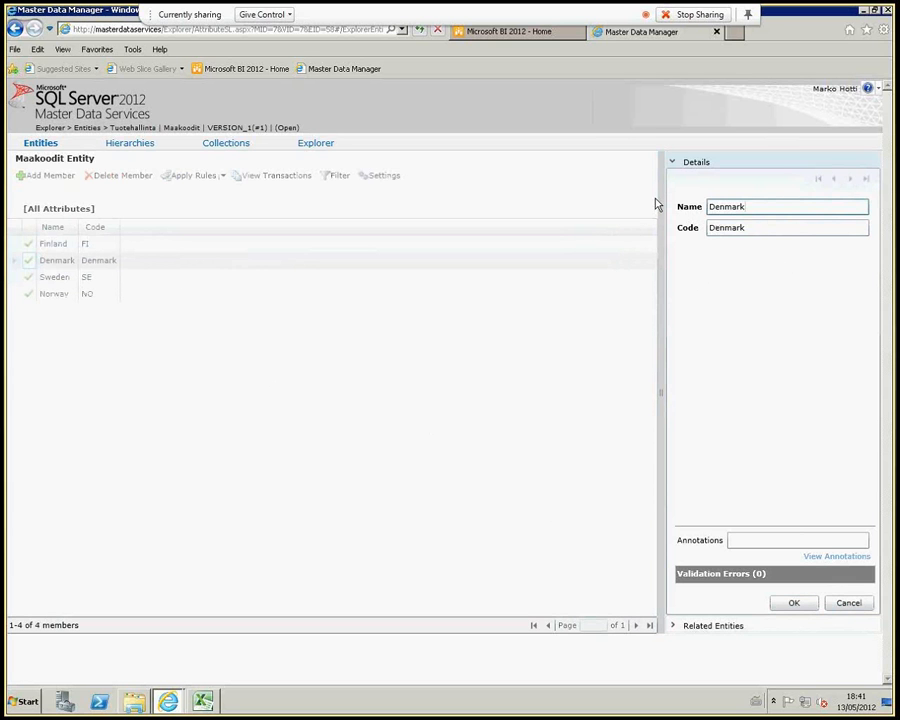
{"action": "key", "text": "Tab"}
{"action": "key", "text": "Right"}
{"action": "key", "text": "Right"}
{"action": "key", "text": "Right"}
{"action": "key", "text": "Right"}
{"action": "key", "text": "Right"}
{"action": "key", "text": "Right"}
{"action": "key", "text": "Right"}
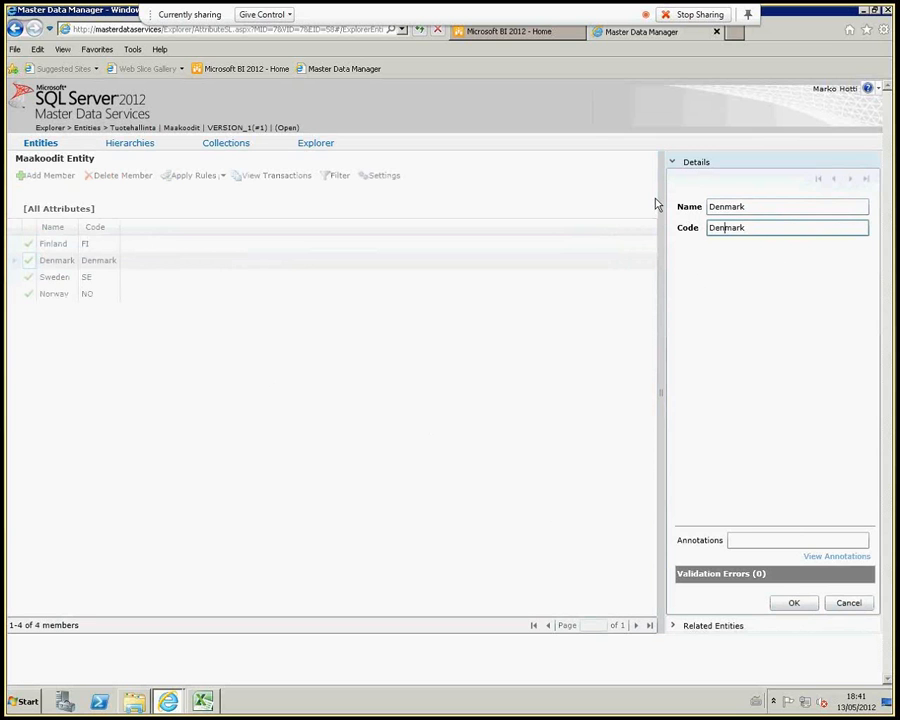
{"action": "key", "text": "BackSpace"}
{"action": "key", "text": "BackSpace"}
{"action": "key", "text": "BackSpace"}
{"action": "key", "text": "BackSpace"}
{"action": "key", "text": "BackSpace"}
{"action": "key", "text": "BackSpace"}
{"action": "key", "text": "BackSpace"}
{"action": "type", "text": "DK"}
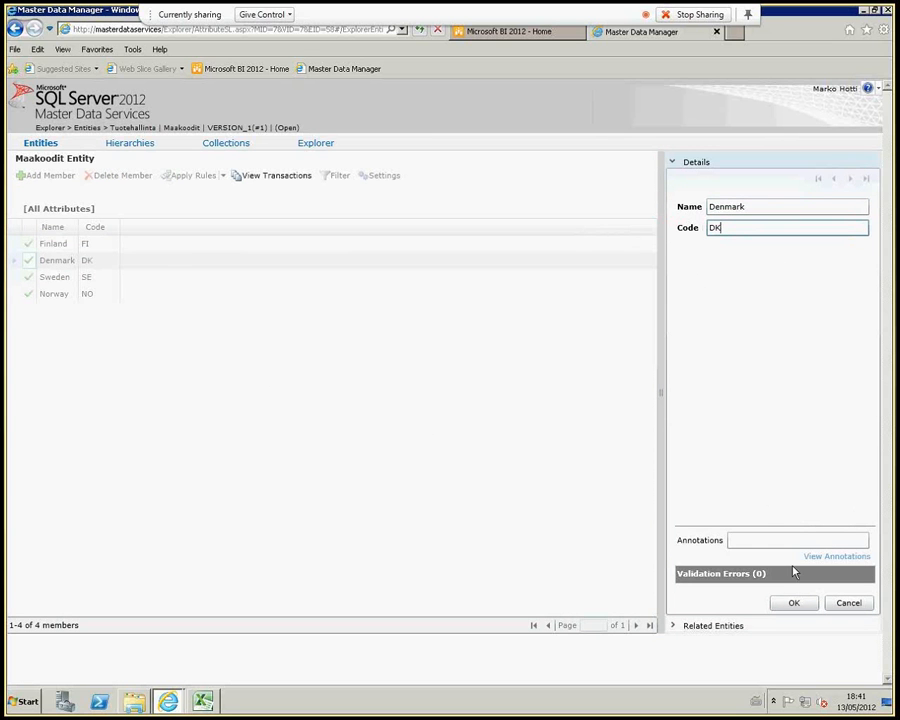
{"action": "left_click", "coordinate": [786, 604]}
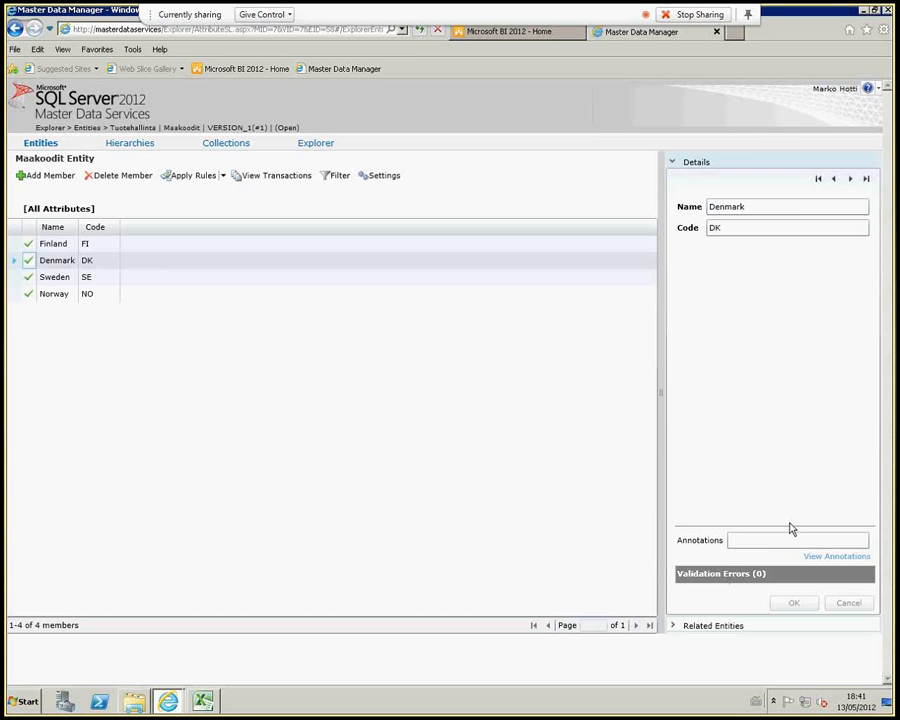
Open the Tuote entity for editing in System Administration and start a new leaf member attribute named Tuotekuva
{"action": "left_click", "coordinate": [91, 117]}
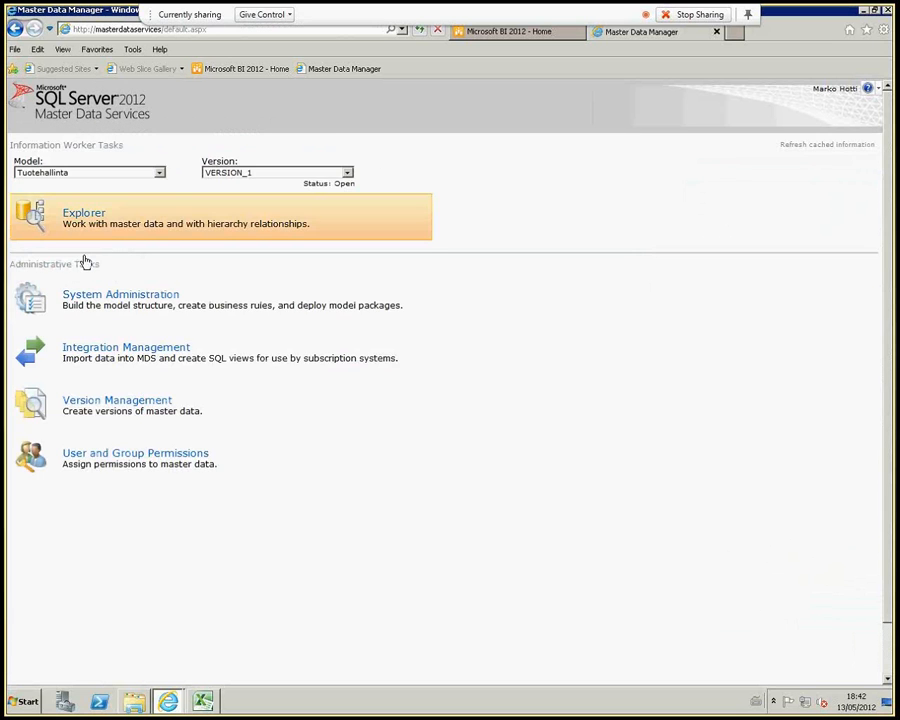
{"action": "left_click", "coordinate": [80, 296]}
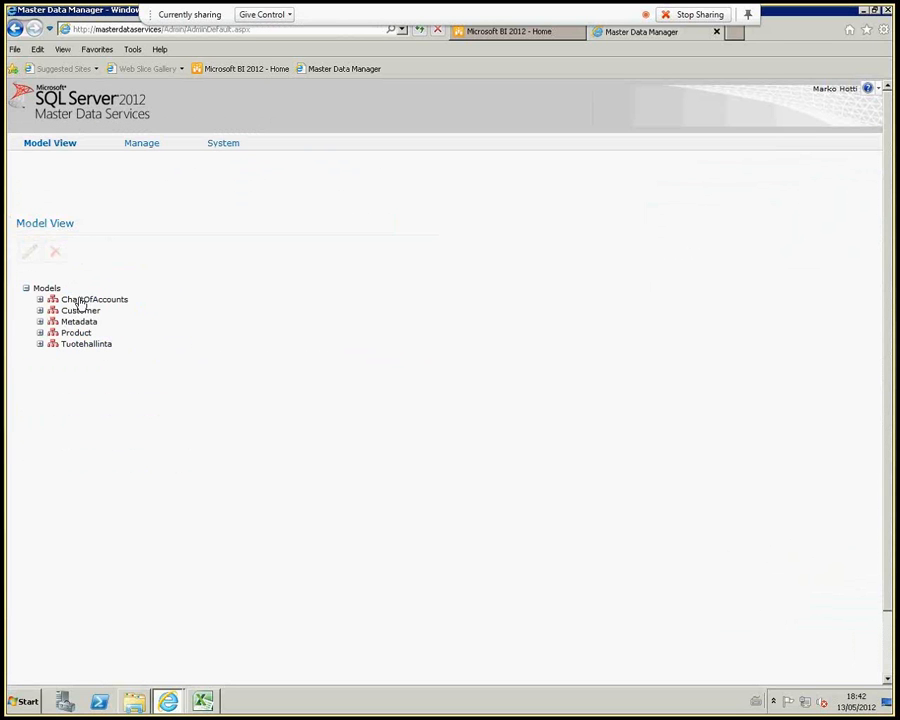
{"action": "mouse_move", "coordinate": [145, 149]}
{"action": "left_click", "coordinate": [137, 174]}
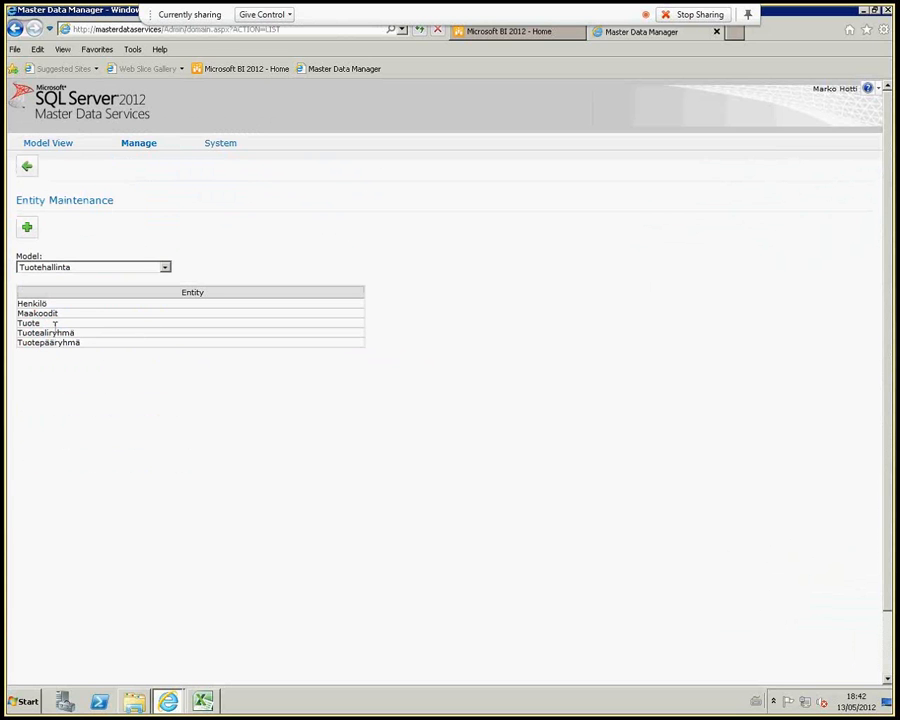
{"action": "left_click", "coordinate": [55, 323]}
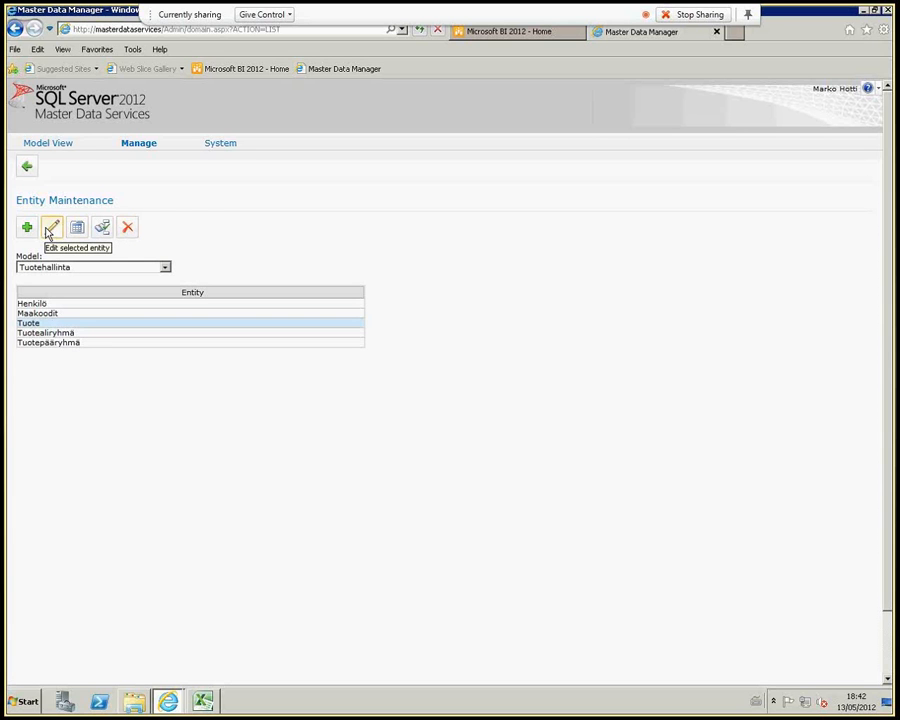
{"action": "left_click", "coordinate": [47, 231]}
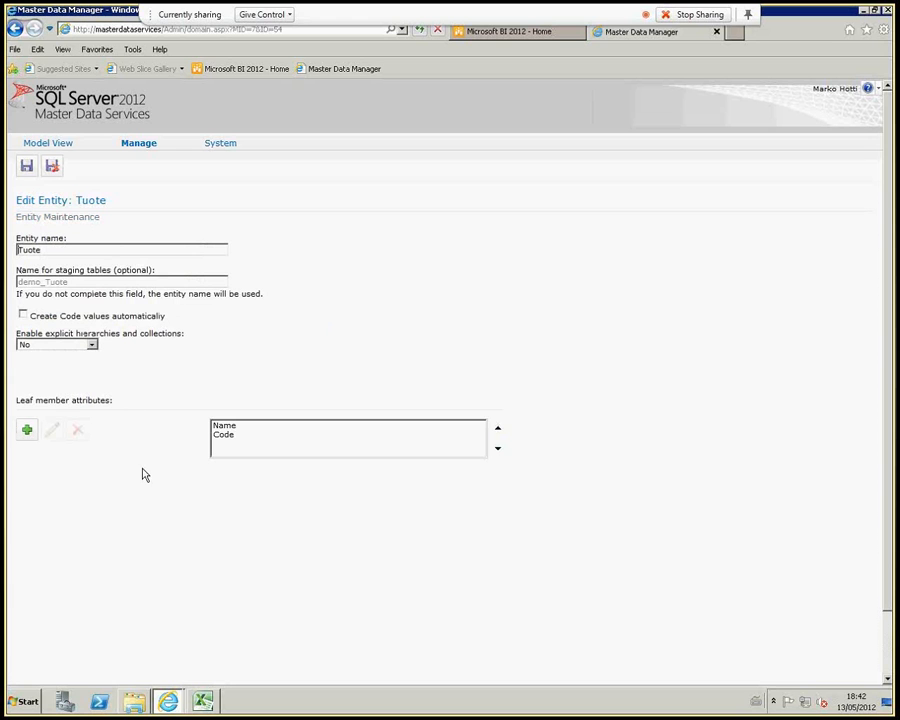
{"action": "left_click", "coordinate": [27, 430]}
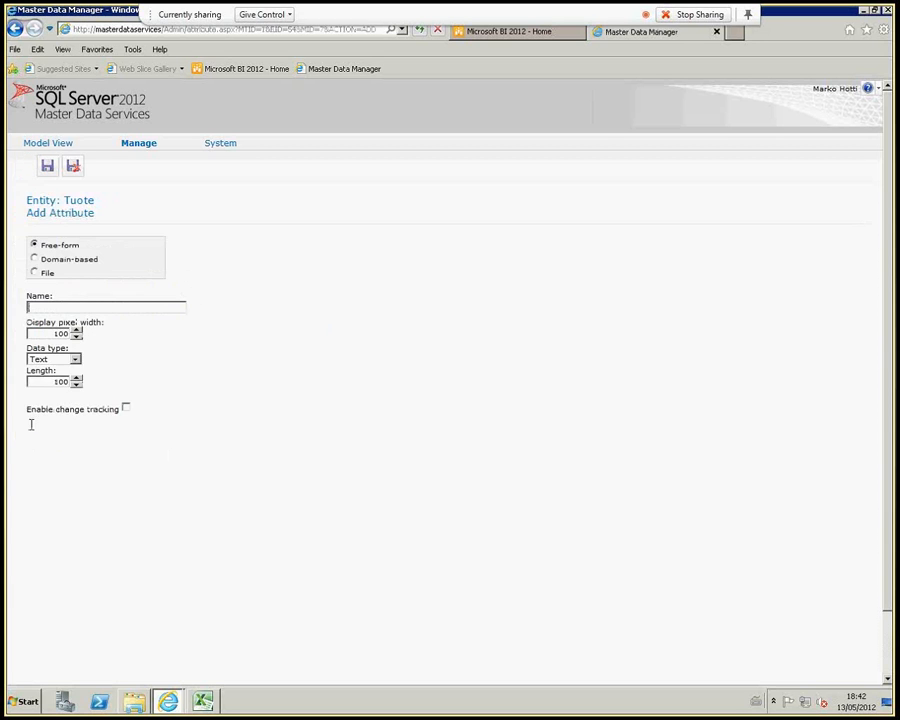
{"action": "type", "text": "Tuotekuva"}
{"action": "left_click", "coordinate": [76, 362]}
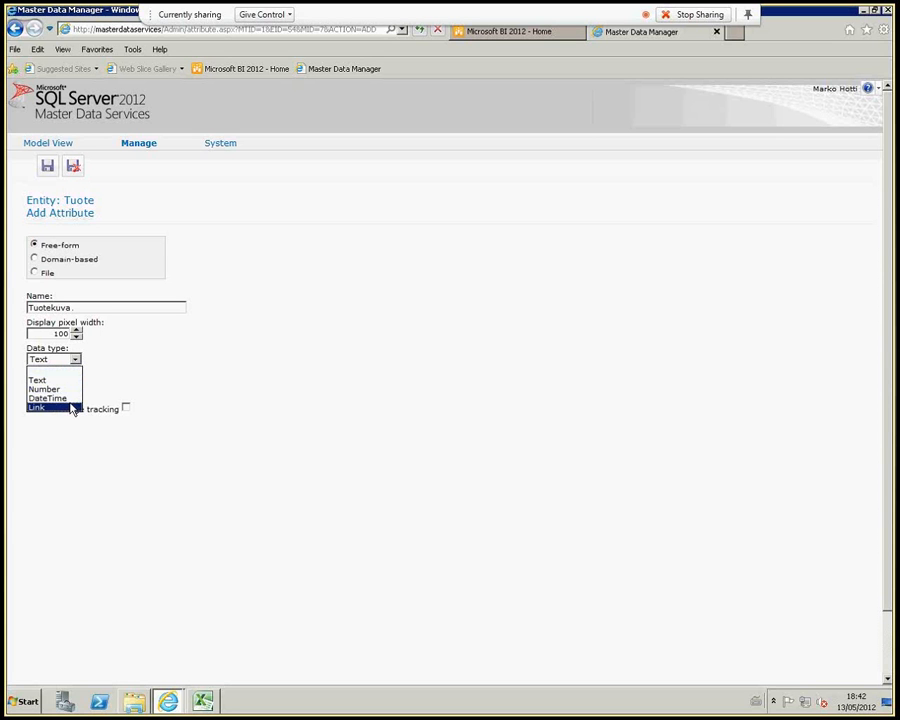
{"action": "left_click", "coordinate": [126, 364]}
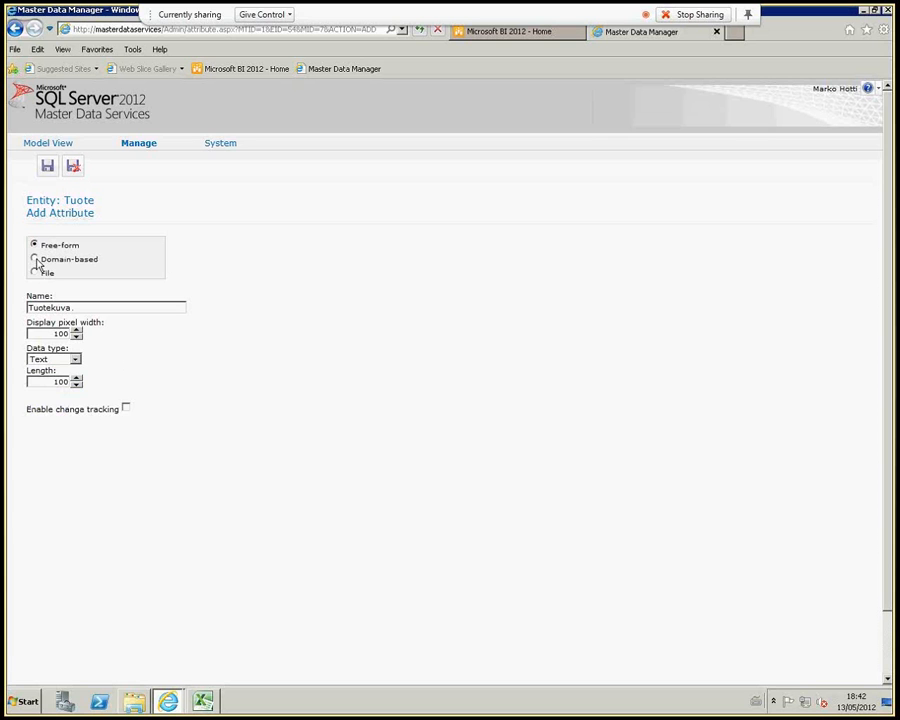
{"action": "left_click", "coordinate": [35, 259]}
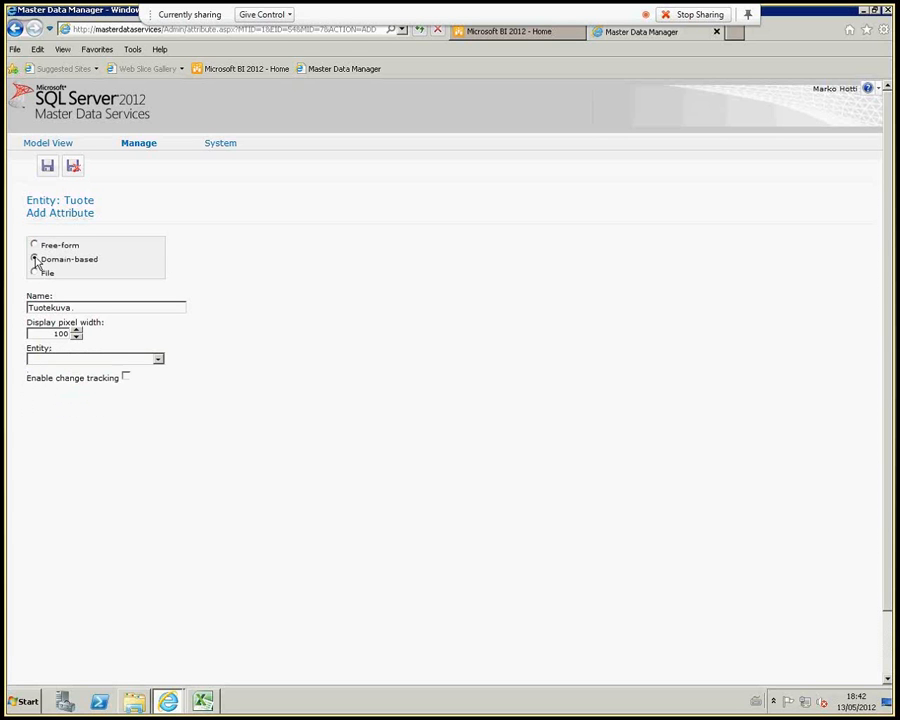
{"action": "left_click", "coordinate": [160, 364]}
{"action": "left_click", "coordinate": [161, 370]}
Make the Tuotekuva attribute a file attribute limited to the image extensions set (.gif .jpg .png .bmp .eps .tif .pcx .tga) and save it
{"action": "left_click", "coordinate": [34, 273]}
{"action": "left_click", "coordinate": [159, 360]}
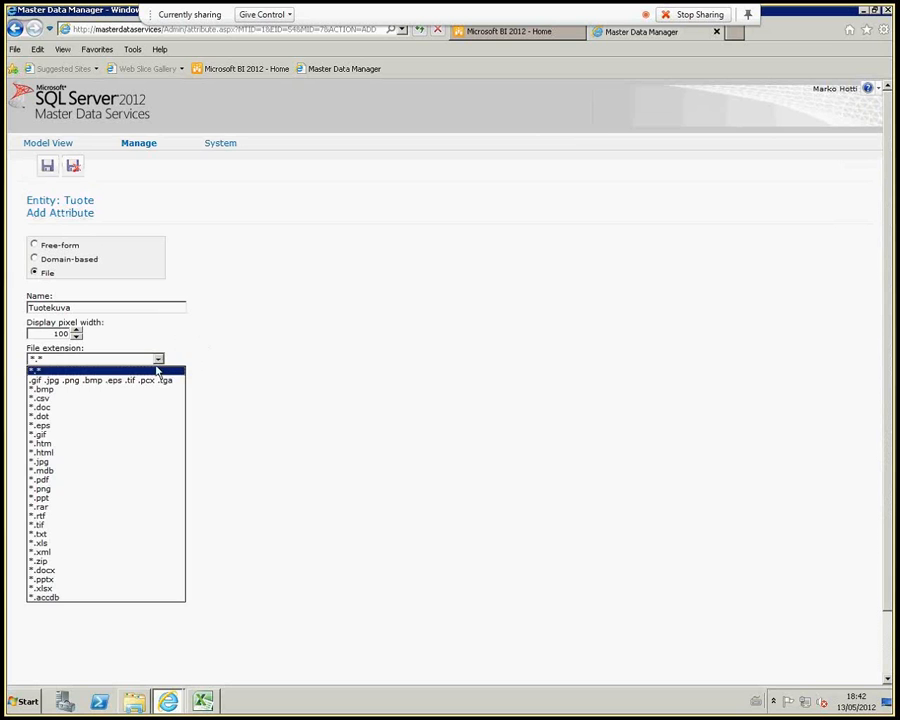
{"action": "left_click", "coordinate": [152, 377]}
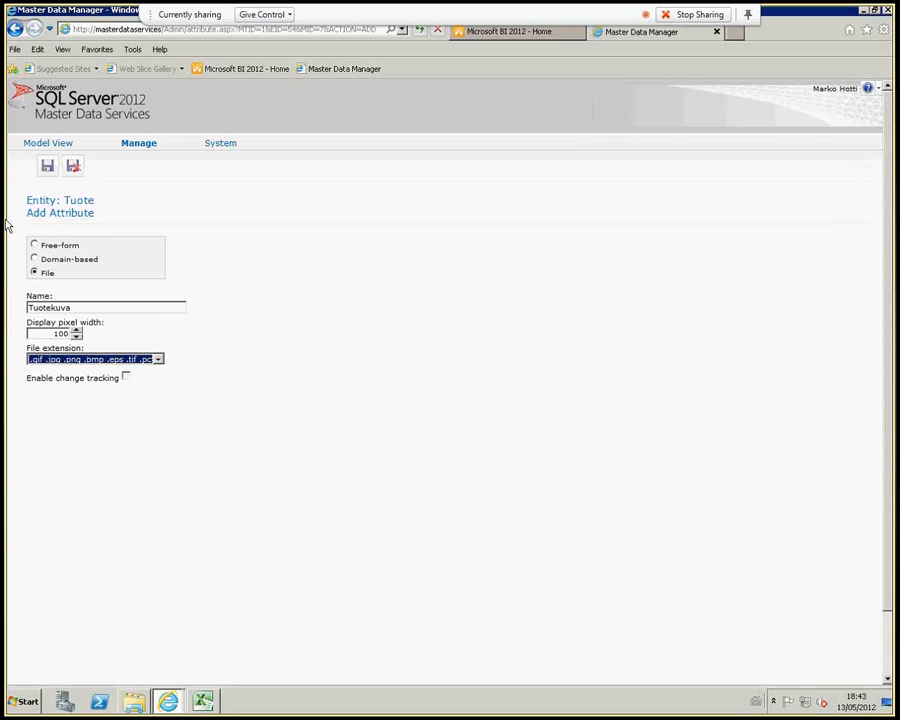
{"action": "left_click", "coordinate": [48, 168]}
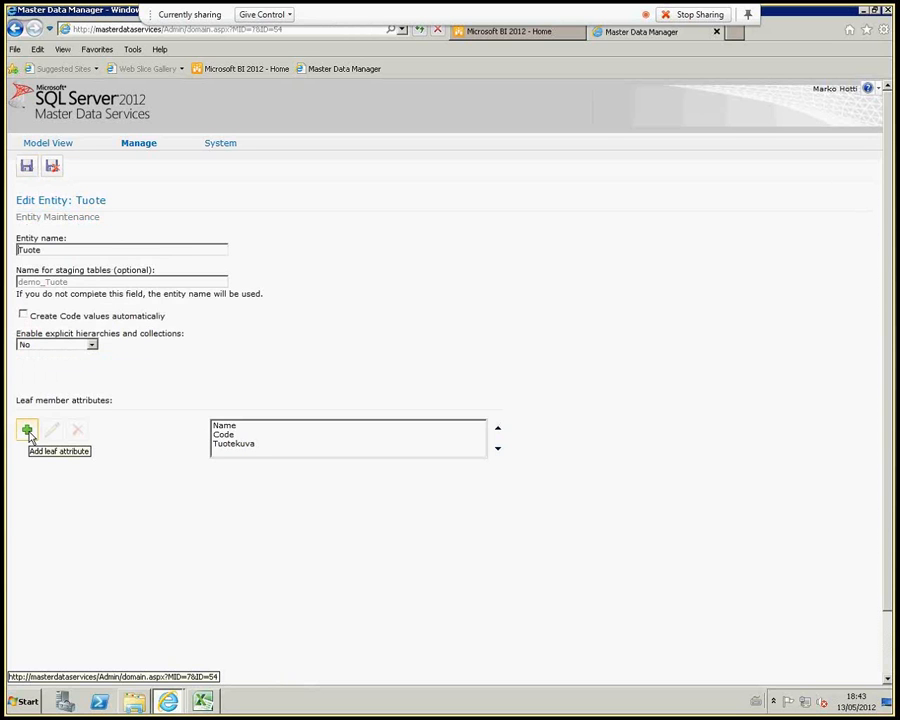
Add a domain-based leaf attribute named Tuotealiryhmä to the Tuote entity, based on the Tuotealiryhmä entity, and save it
{"action": "left_click", "coordinate": [28, 431]}
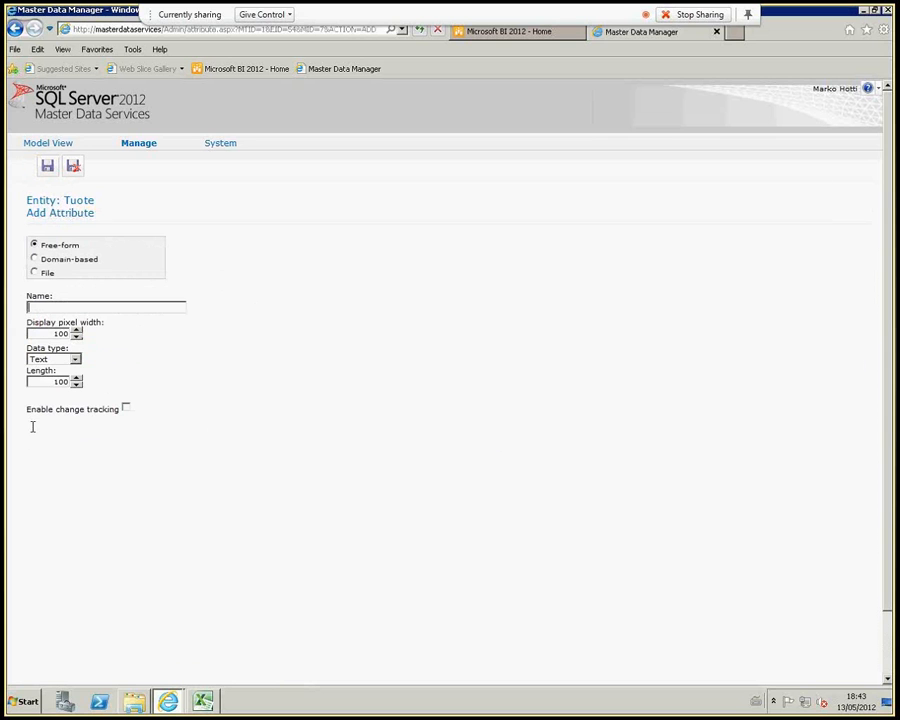
{"action": "type", "text": "Tuote"}
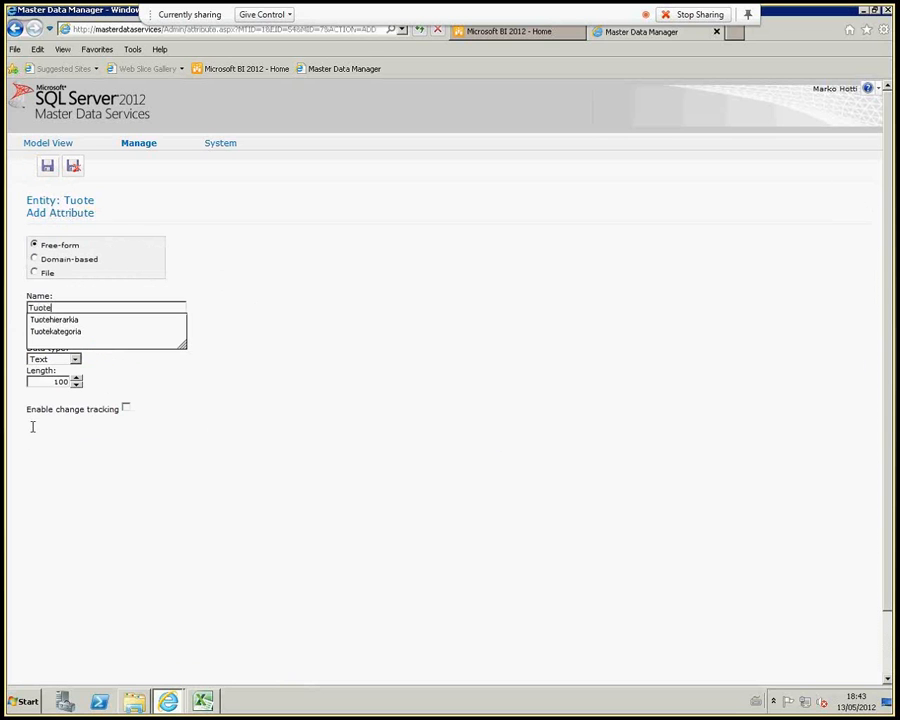
{"action": "type", "text": "aliryhma"}
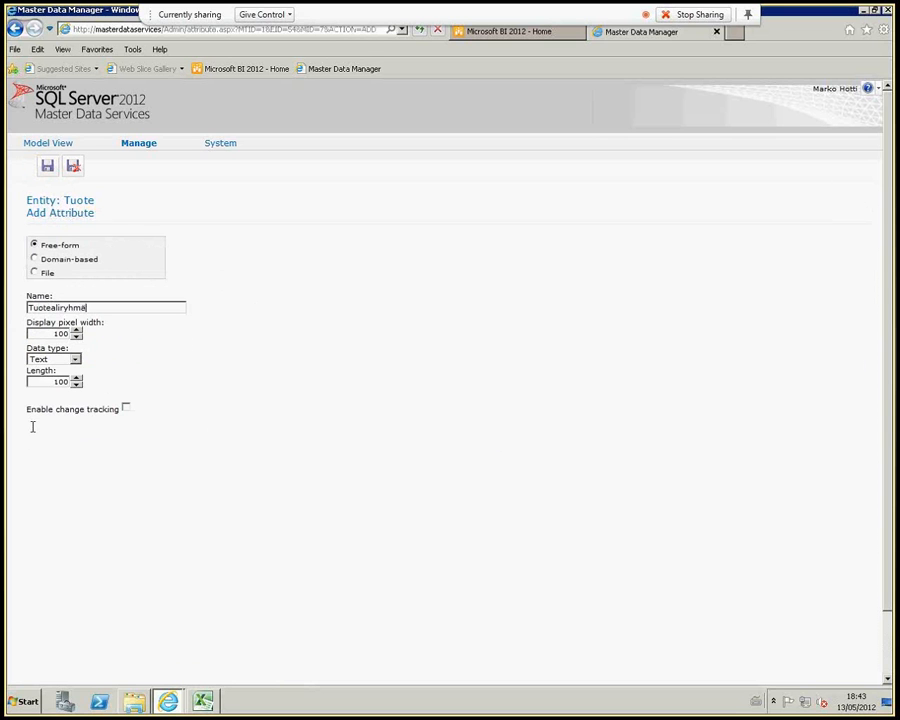
{"action": "left_click", "coordinate": [34, 259]}
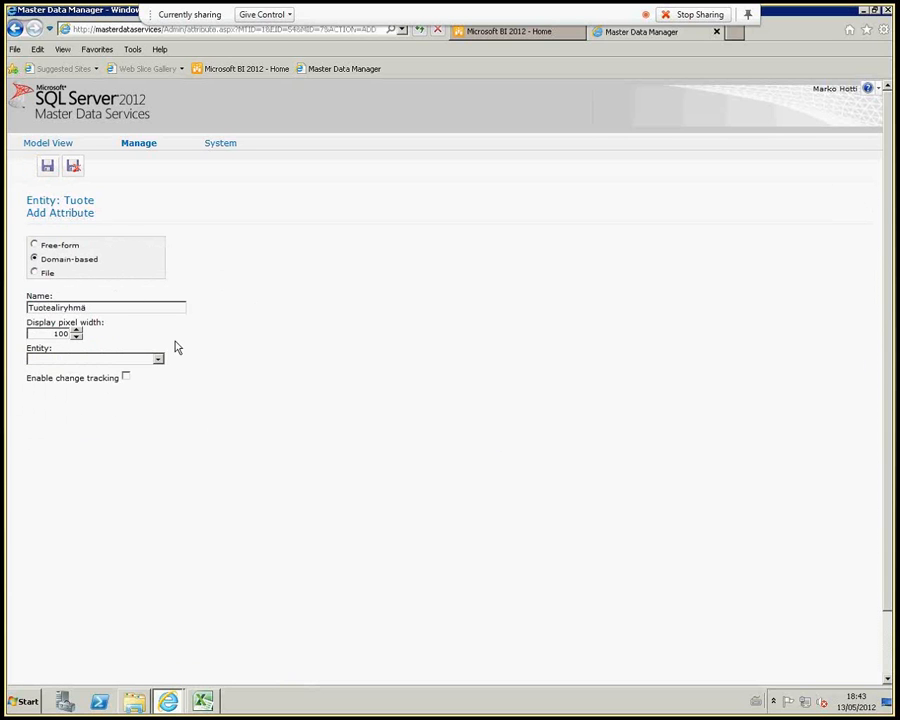
{"action": "left_click", "coordinate": [158, 360]}
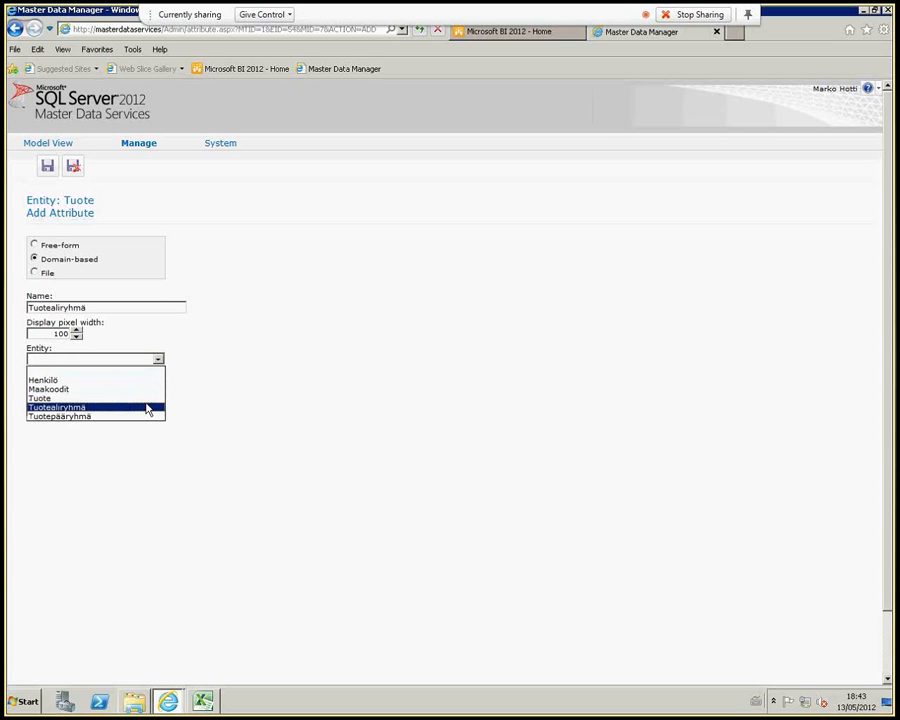
{"action": "left_click", "coordinate": [147, 408]}
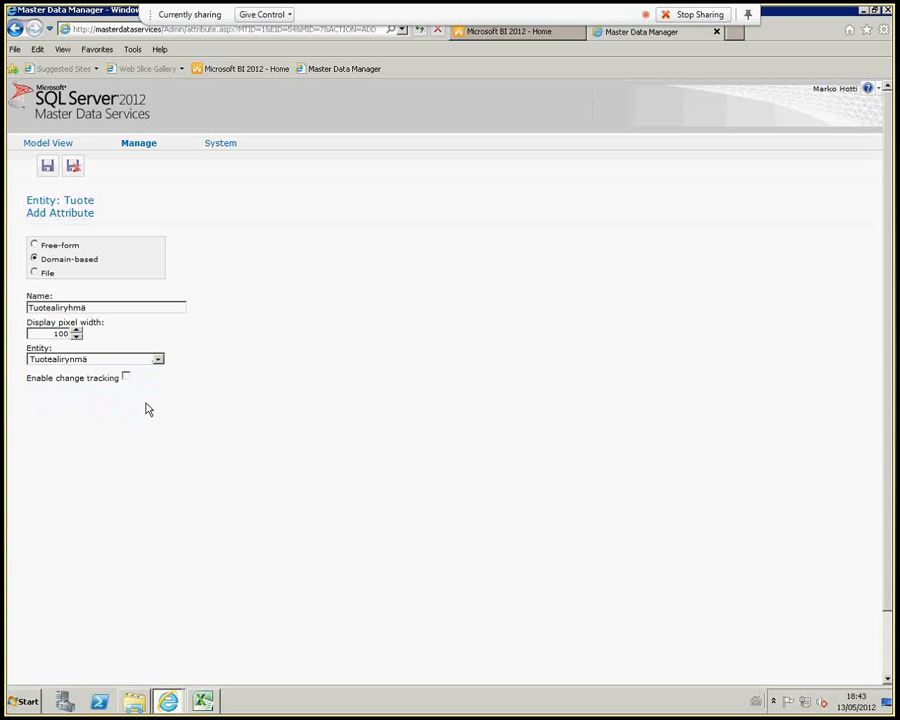
{"action": "left_click", "coordinate": [47, 167]}
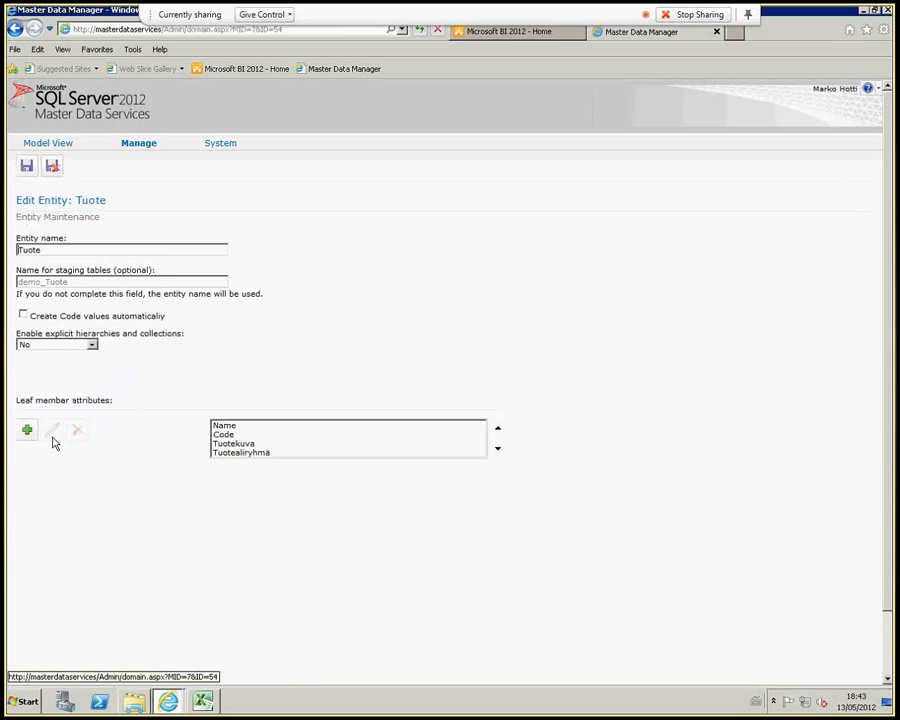
Add a domain-based leaf attribute named Tuotepäällikkö to the Tuote entity, based on the Henkilö entity, and save it
{"action": "left_click", "coordinate": [33, 429]}
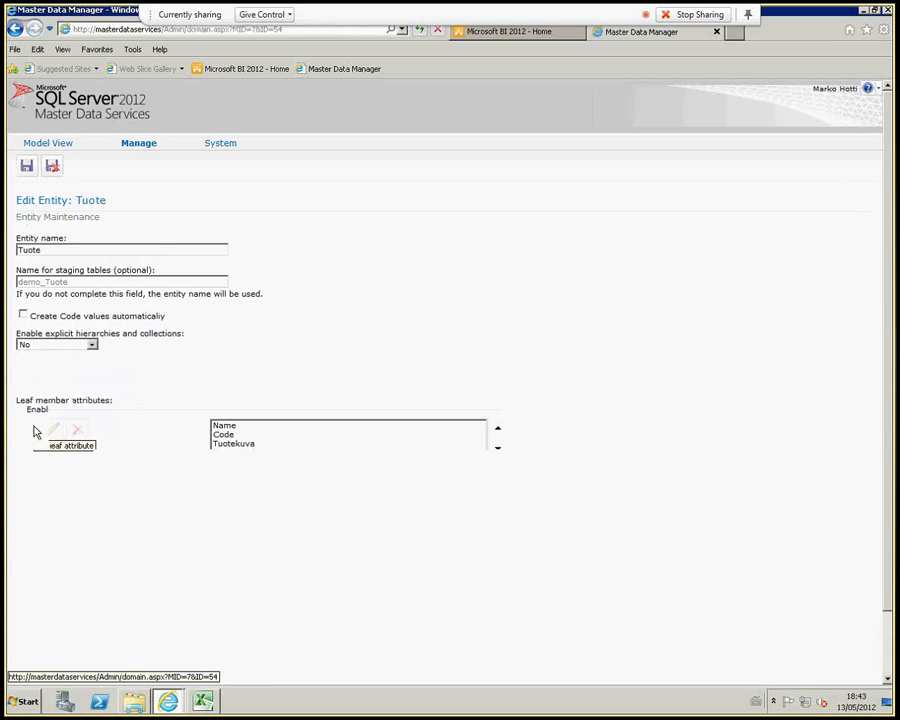
{"action": "type", "text": "Tuo"}
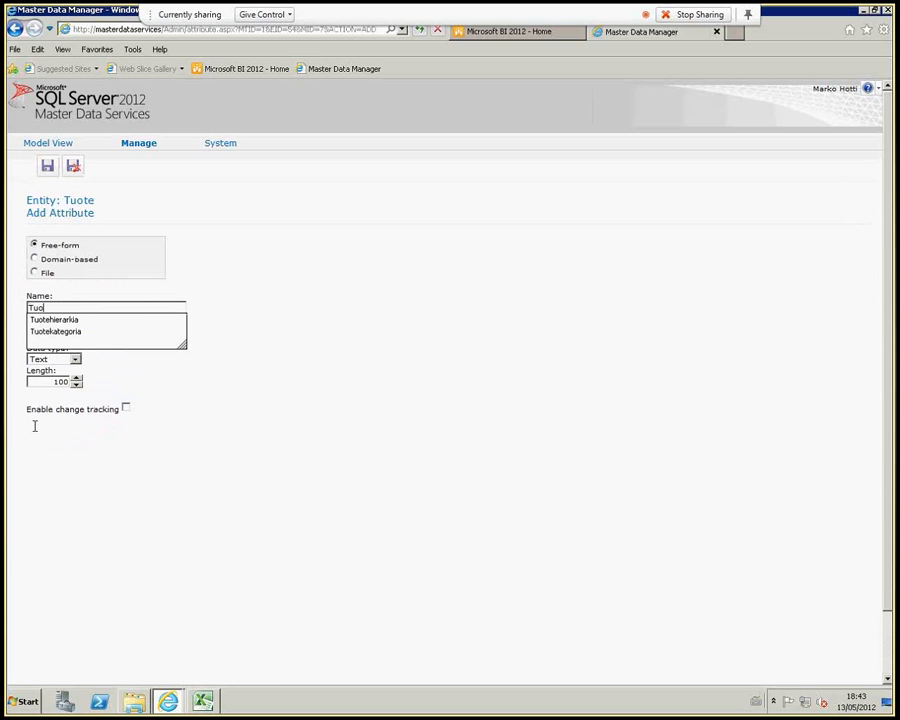
{"action": "type", "text": "tepäällikkö"}
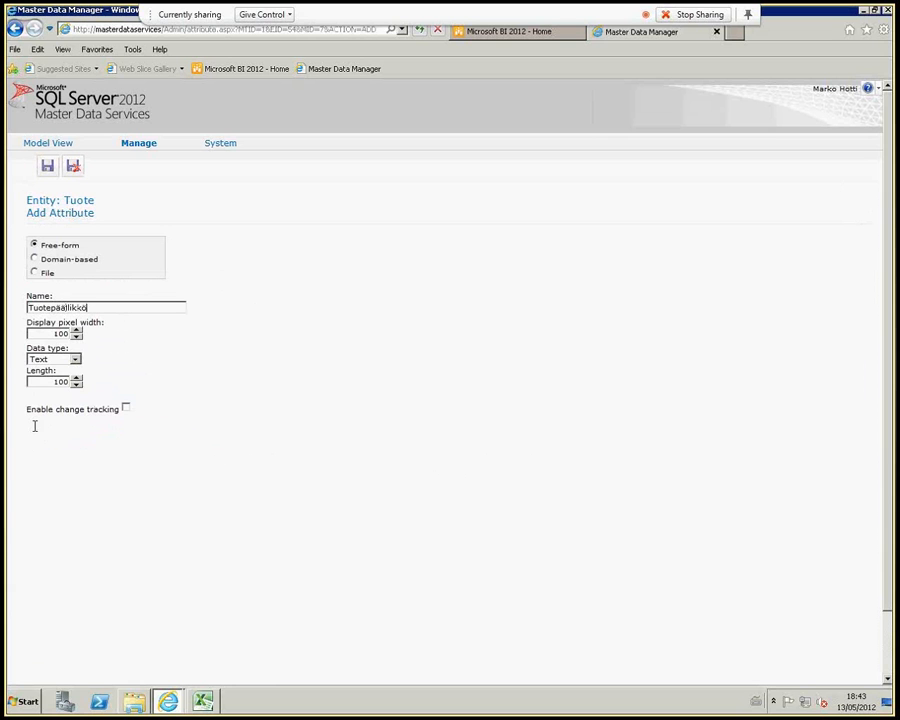
{"action": "left_click", "coordinate": [33, 260]}
{"action": "left_click", "coordinate": [159, 360]}
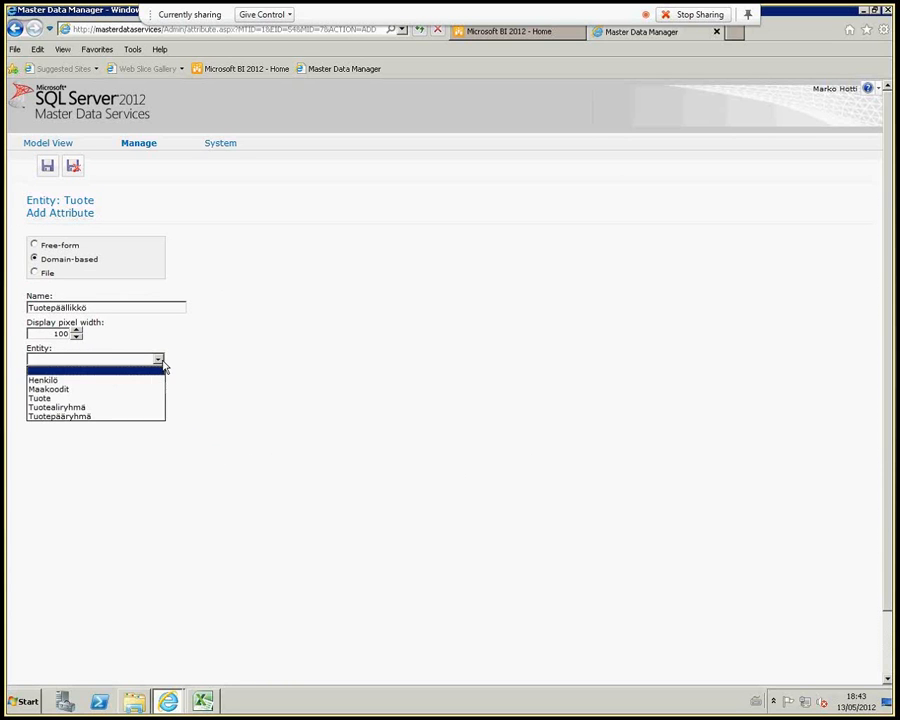
{"action": "left_click", "coordinate": [154, 381]}
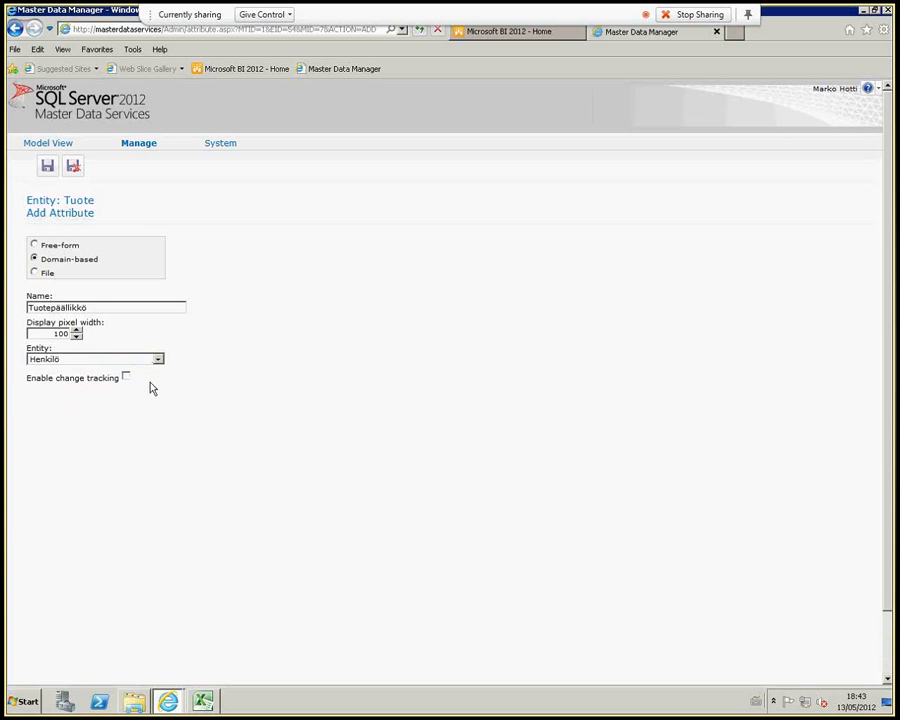
{"action": "left_click", "coordinate": [47, 167]}
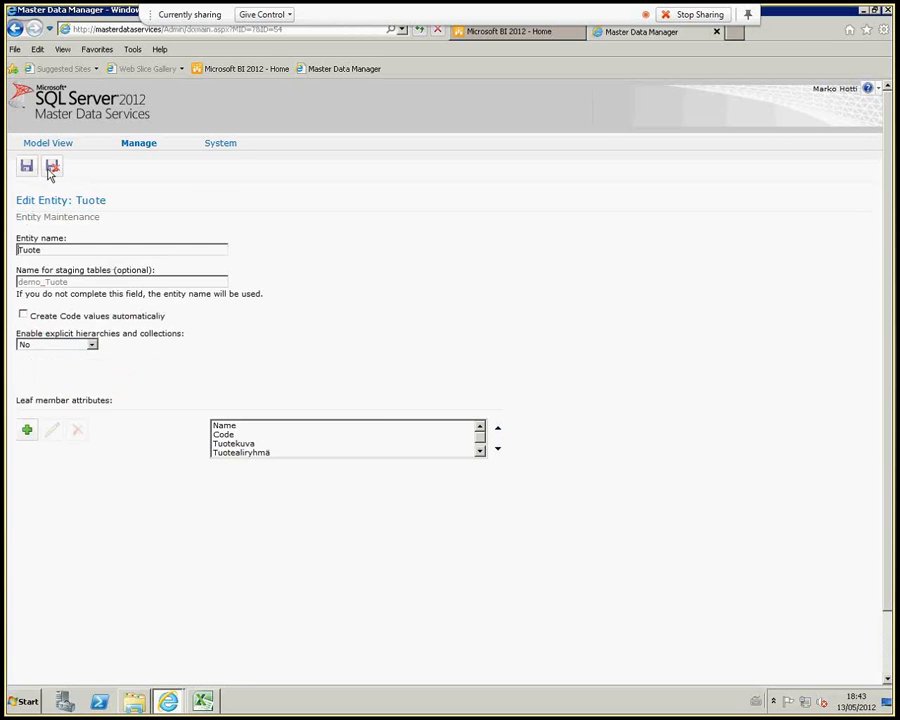
{"action": "left_click", "coordinate": [480, 452]}
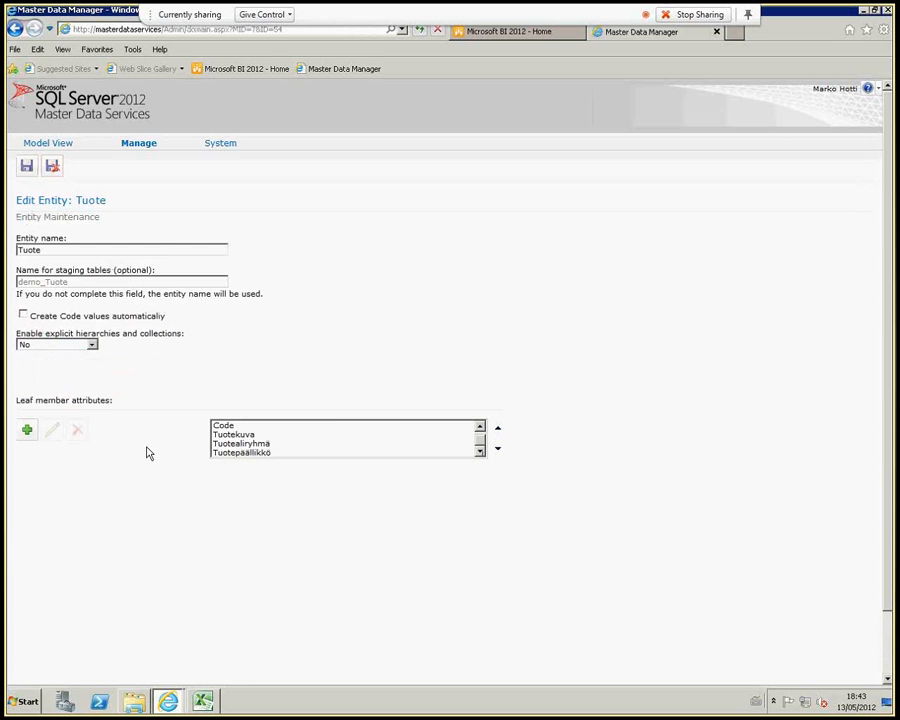
Add a domain-based leaf attribute named Valmistusmaa to the Tuote entity, based on the Maakoodit entity, and save it
{"action": "left_click", "coordinate": [26, 430]}
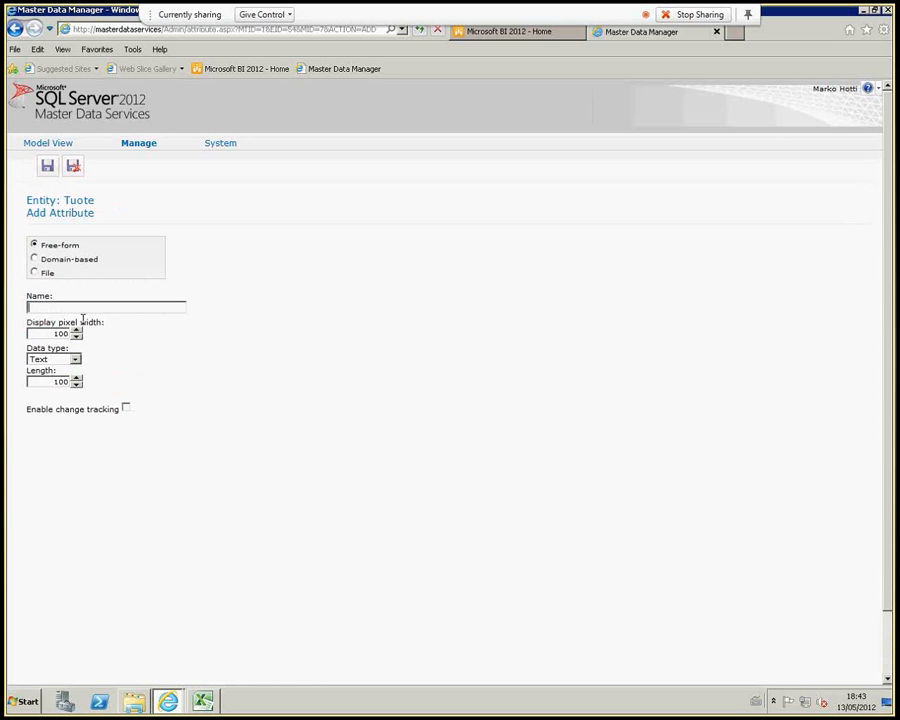
{"action": "left_click", "coordinate": [54, 308]}
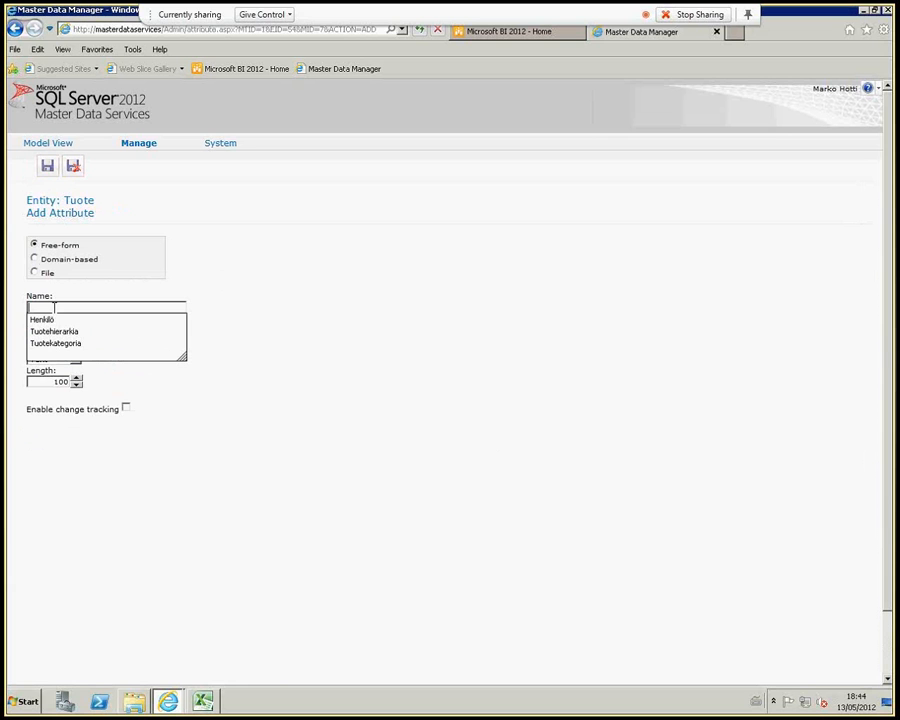
{"action": "type", "text": "Valmistusmaa"}
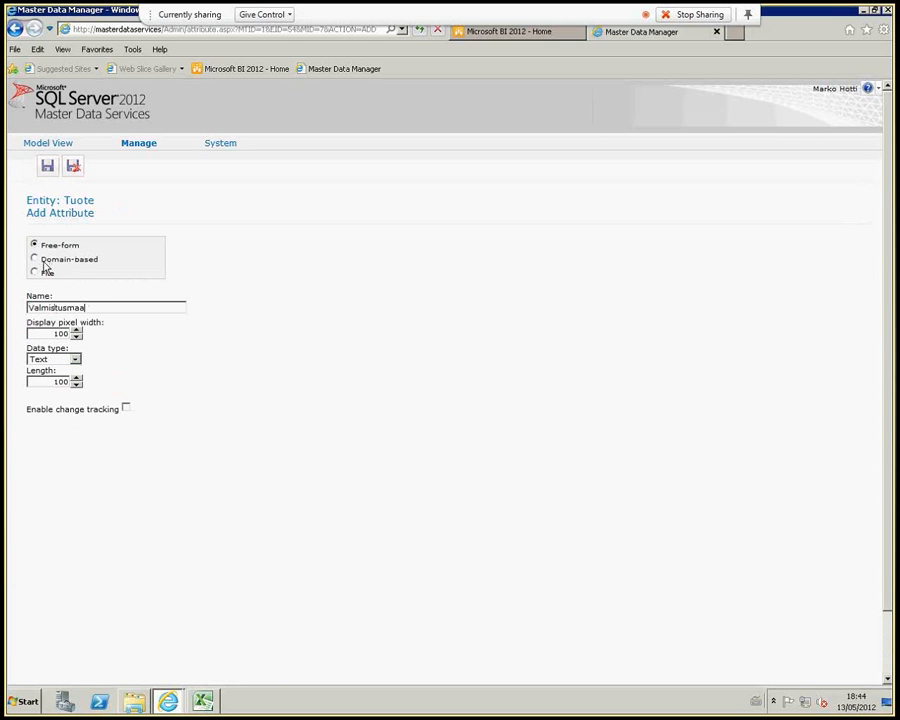
{"action": "left_click", "coordinate": [45, 264]}
{"action": "left_click", "coordinate": [157, 358]}
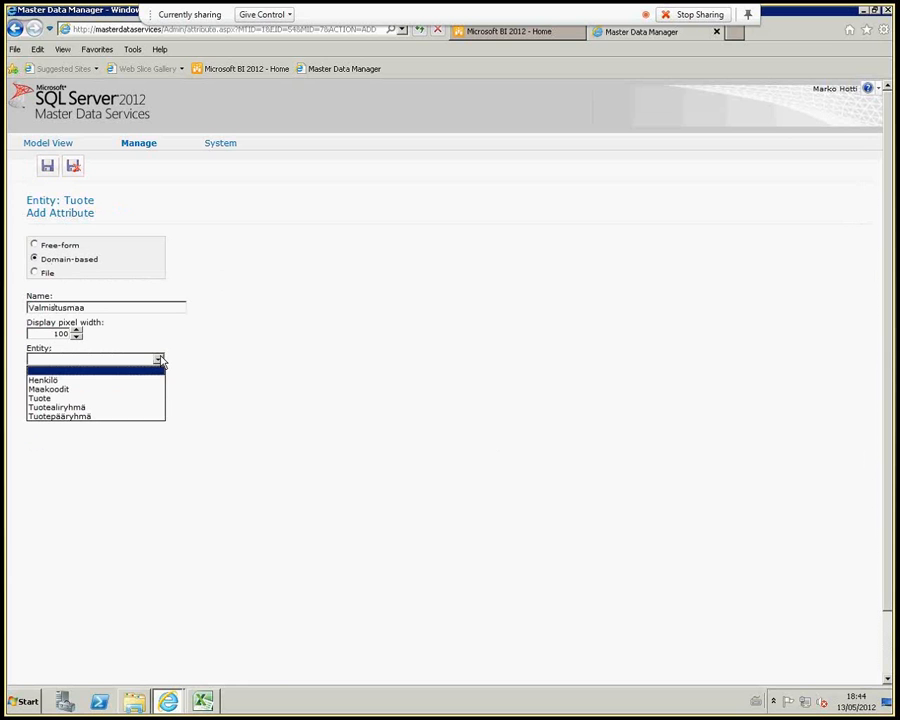
{"action": "left_click", "coordinate": [145, 391]}
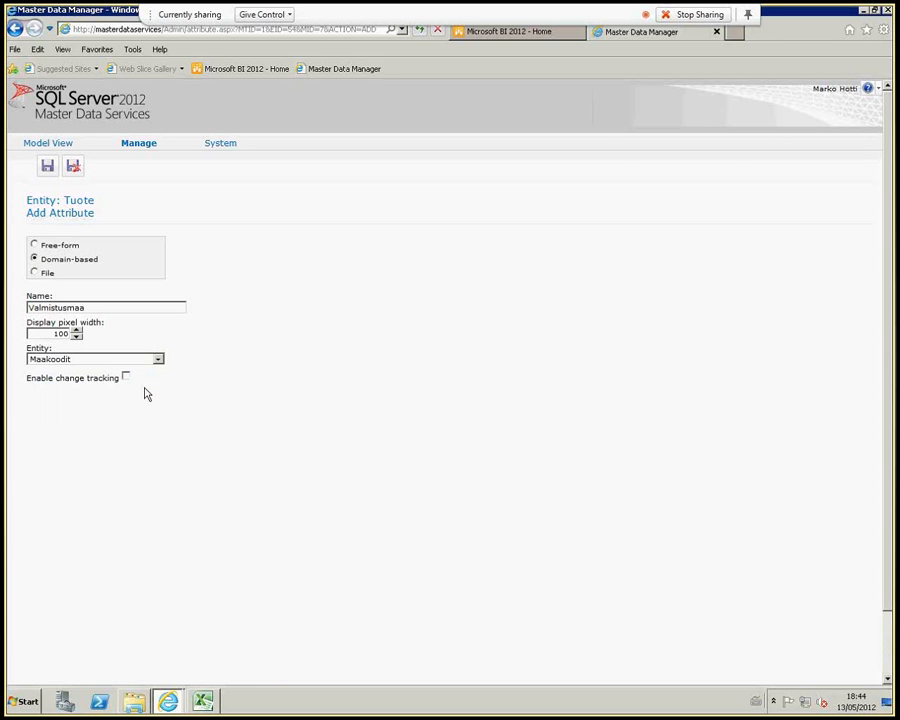
{"action": "left_click", "coordinate": [48, 166]}
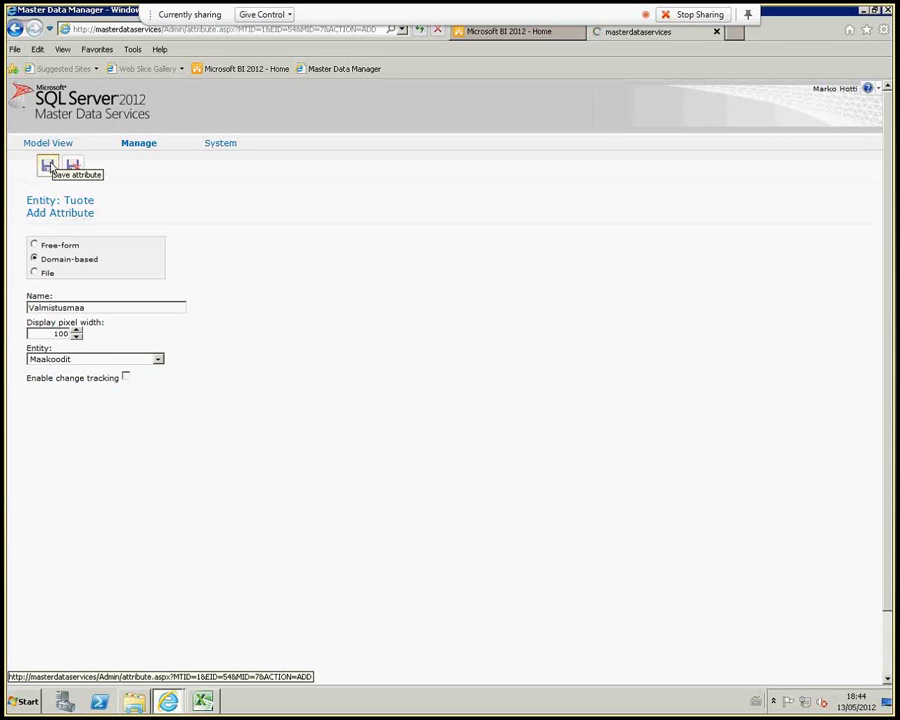
Add a free-form leaf attribute named Paino to the Tuote entity as a Number with 0 decimals and input mask (####), and save it
{"action": "left_click", "coordinate": [28, 430]}
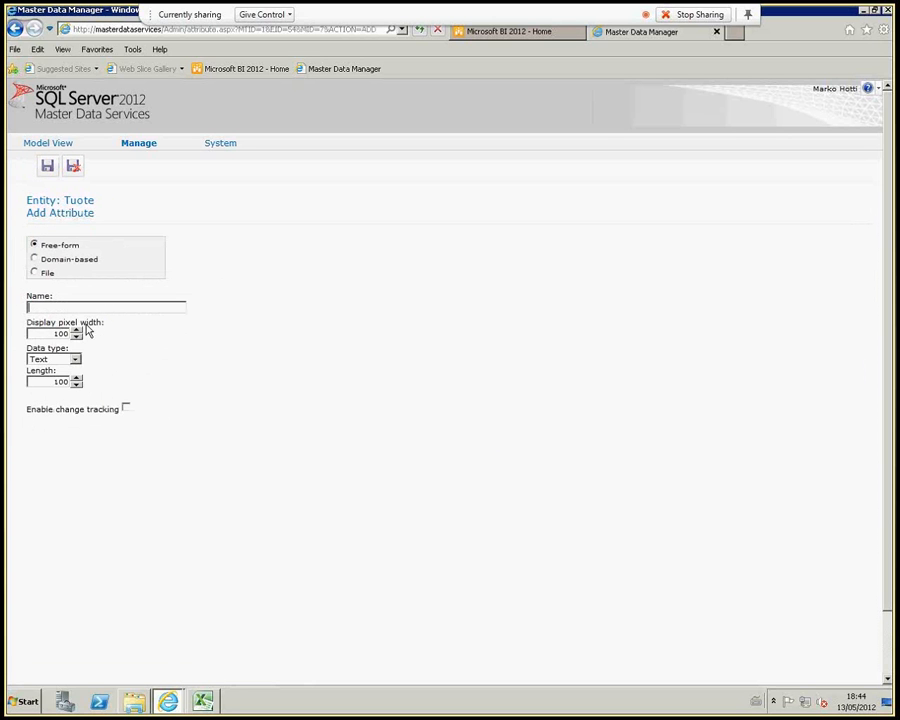
{"action": "left_click", "coordinate": [95, 312]}
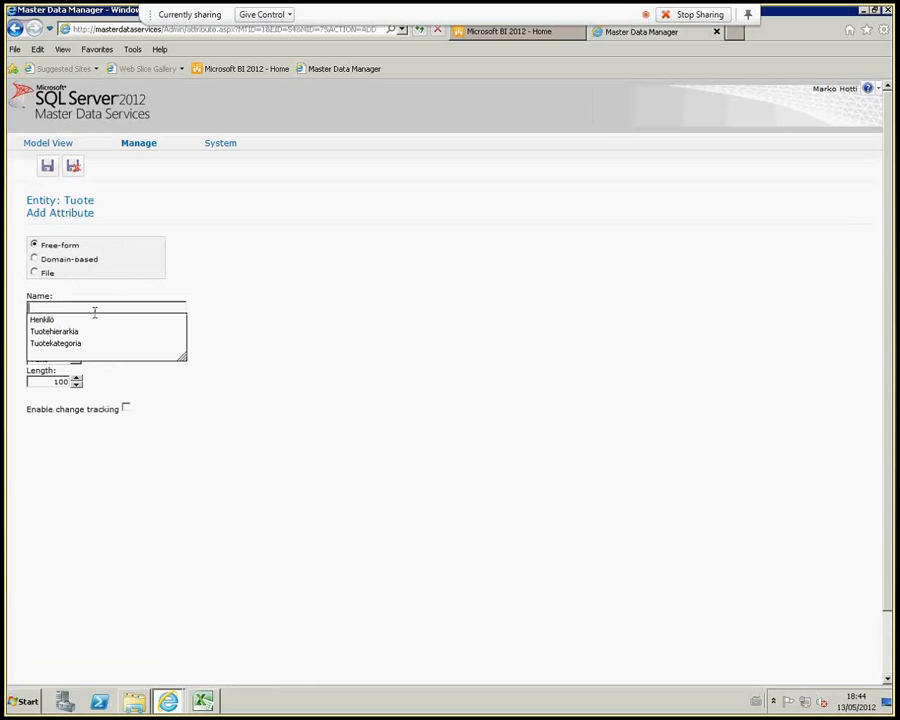
{"action": "type", "text": "Paino"}
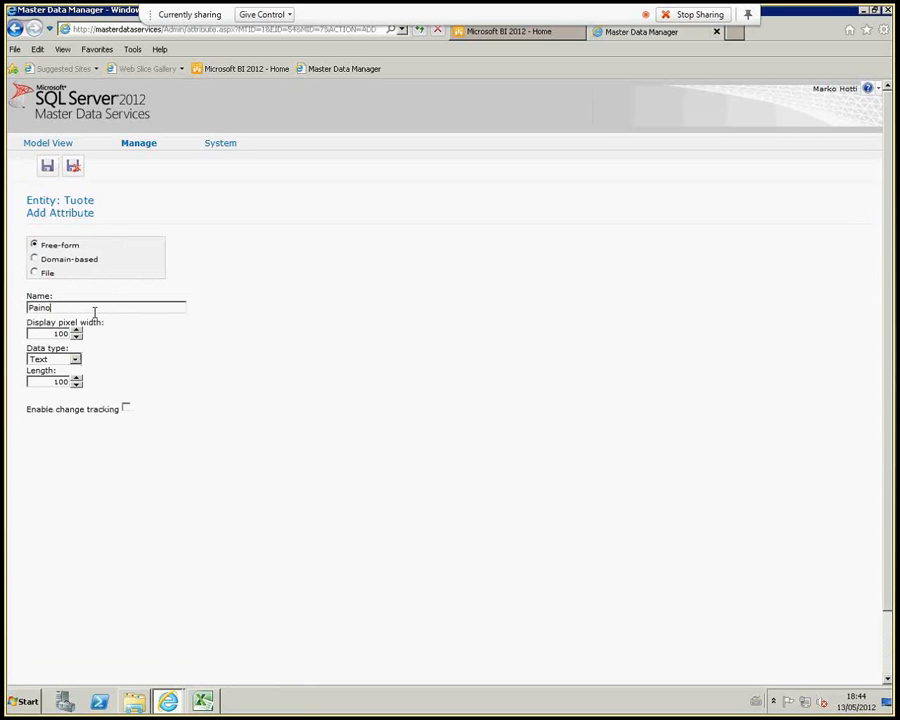
{"action": "left_click", "coordinate": [75, 360]}
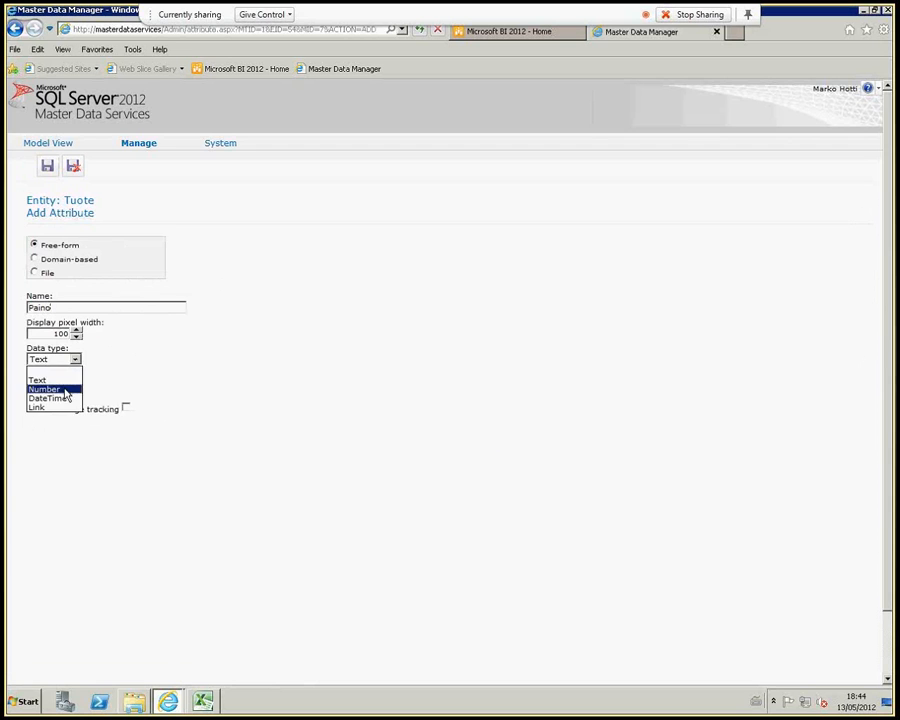
{"action": "left_click", "coordinate": [66, 389]}
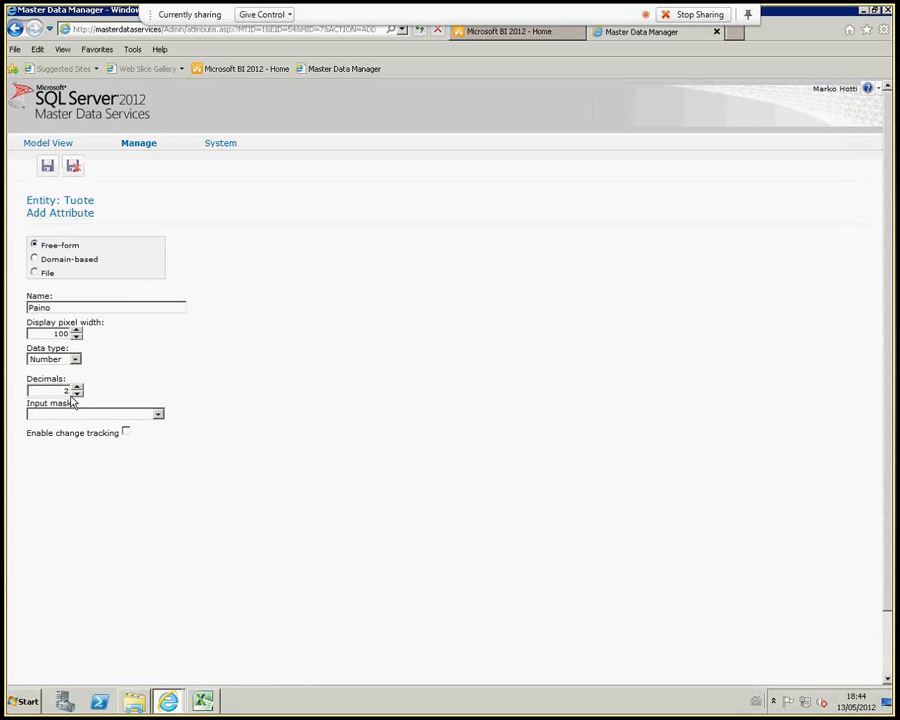
{"action": "left_click", "coordinate": [78, 393]}
{"action": "left_click", "coordinate": [78, 393]}
{"action": "left_click", "coordinate": [158, 415]}
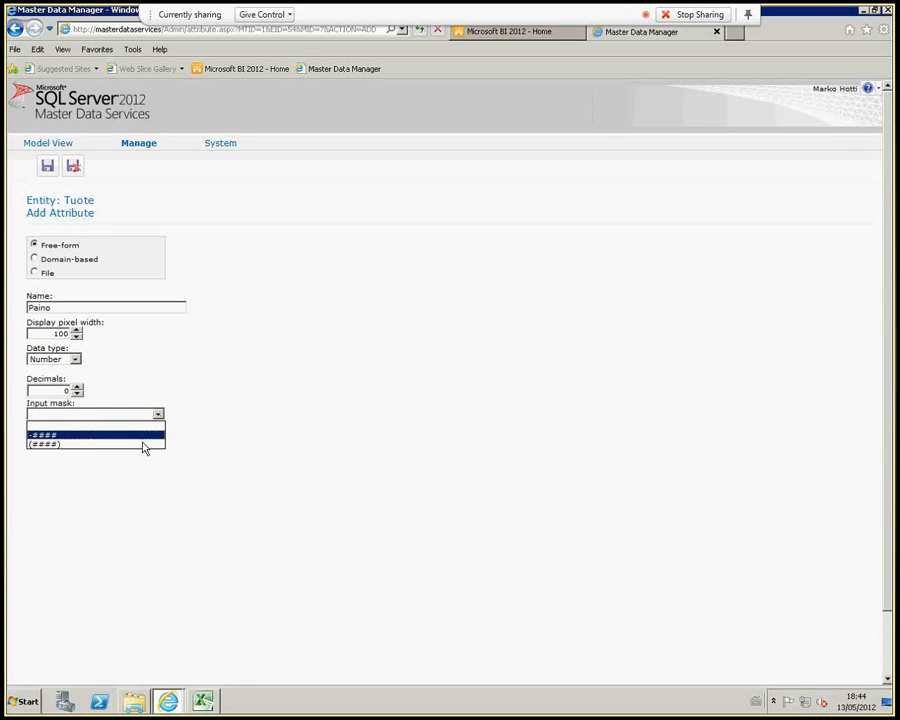
{"action": "left_click", "coordinate": [143, 444]}
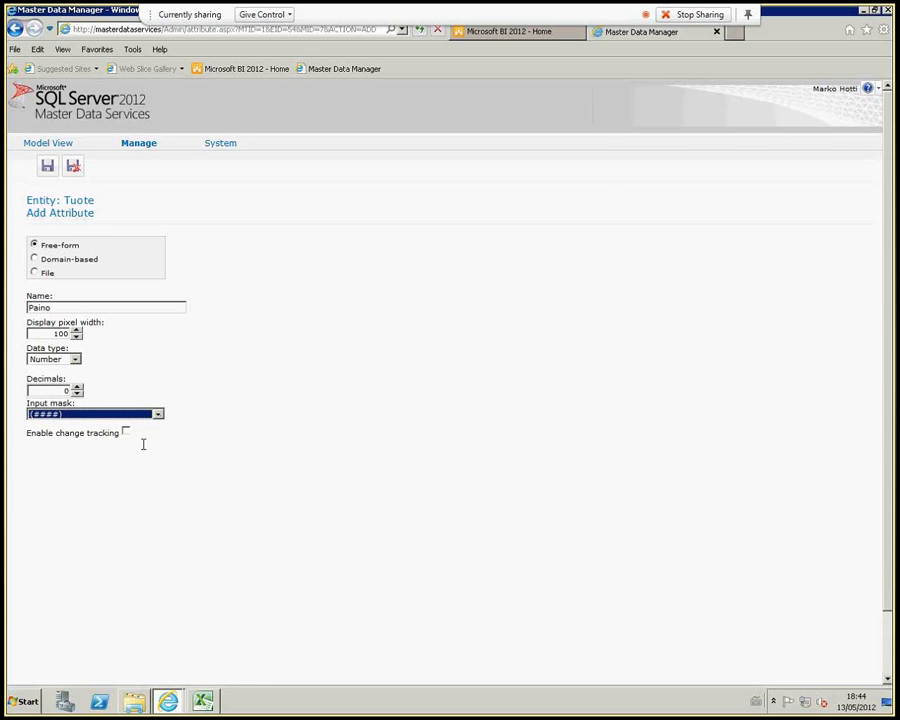
{"action": "left_click", "coordinate": [47, 168]}
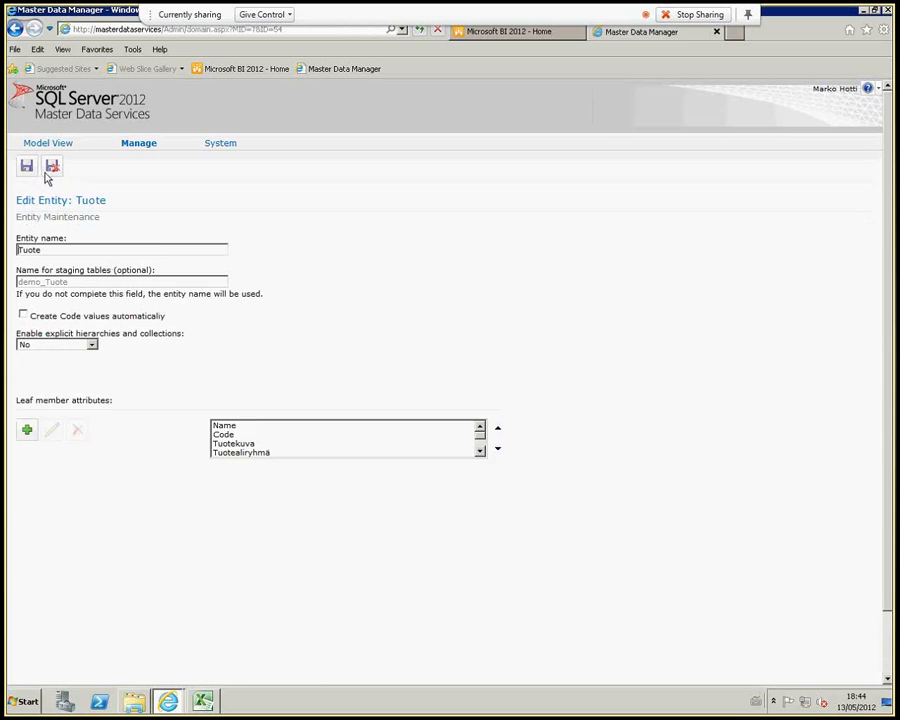
{"action": "left_click", "coordinate": [479, 451]}
{"action": "left_click", "coordinate": [479, 451]}
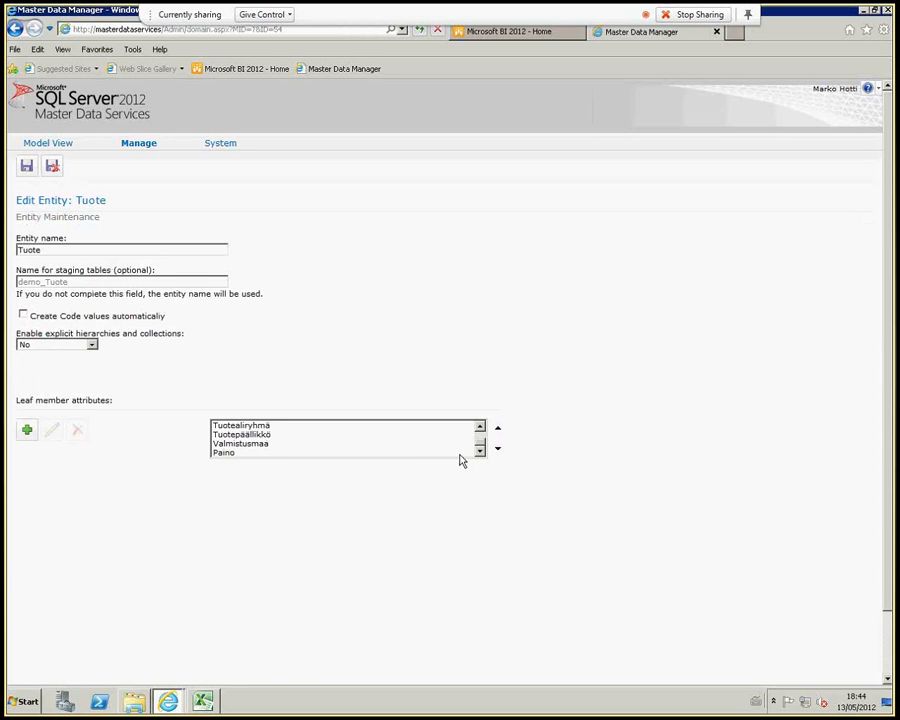
Add a free-form leaf attribute named Tilavuus to the Tuote entity as a Number with 0 decimals and input mask (####), and save it
{"action": "left_click", "coordinate": [28, 431]}
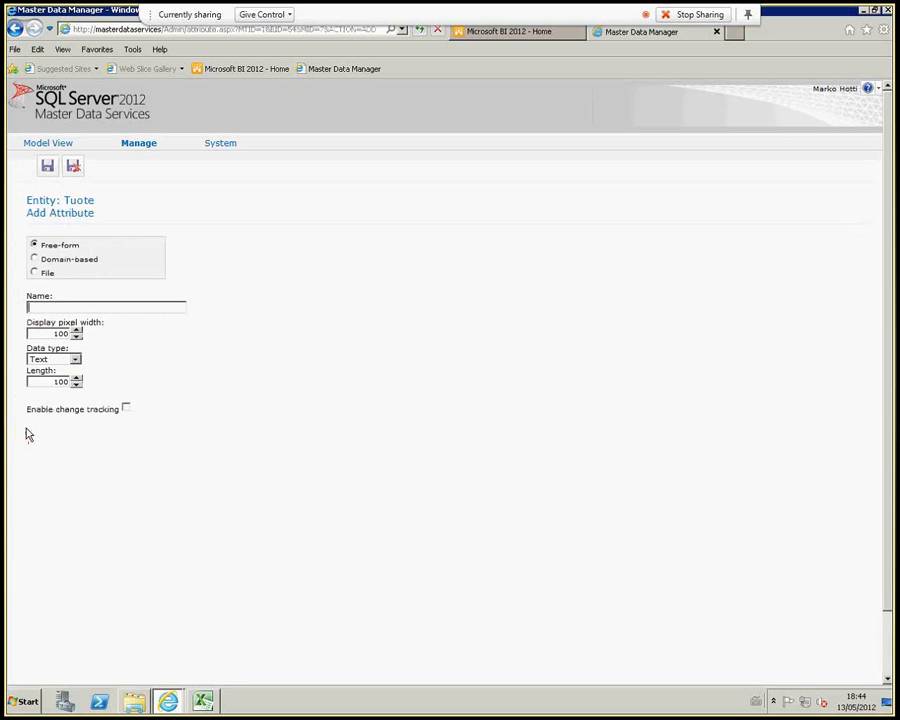
{"action": "left_click", "coordinate": [56, 307]}
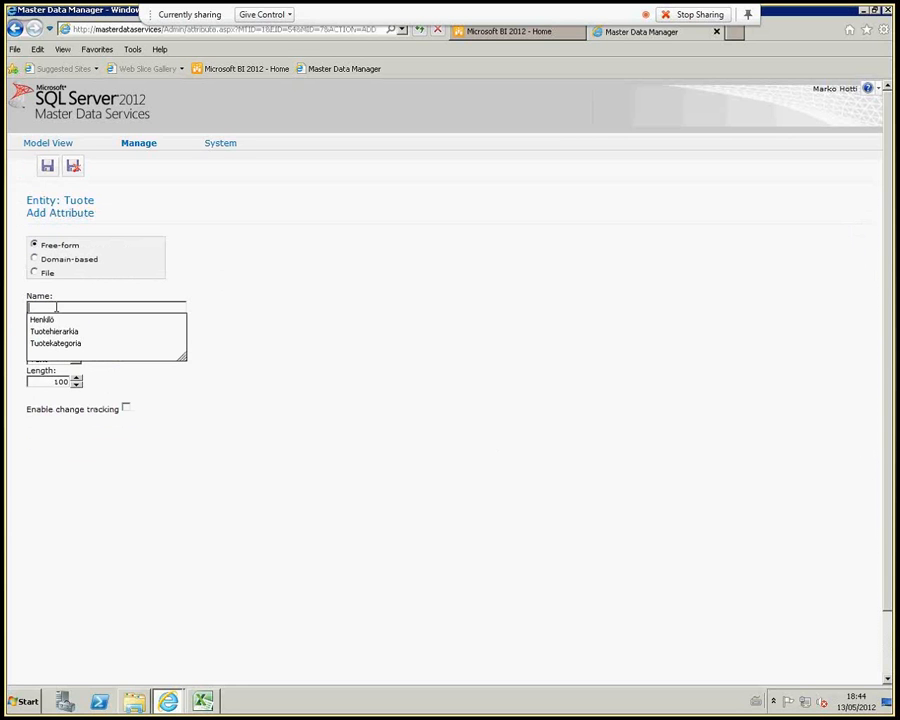
{"action": "type", "text": "T"}
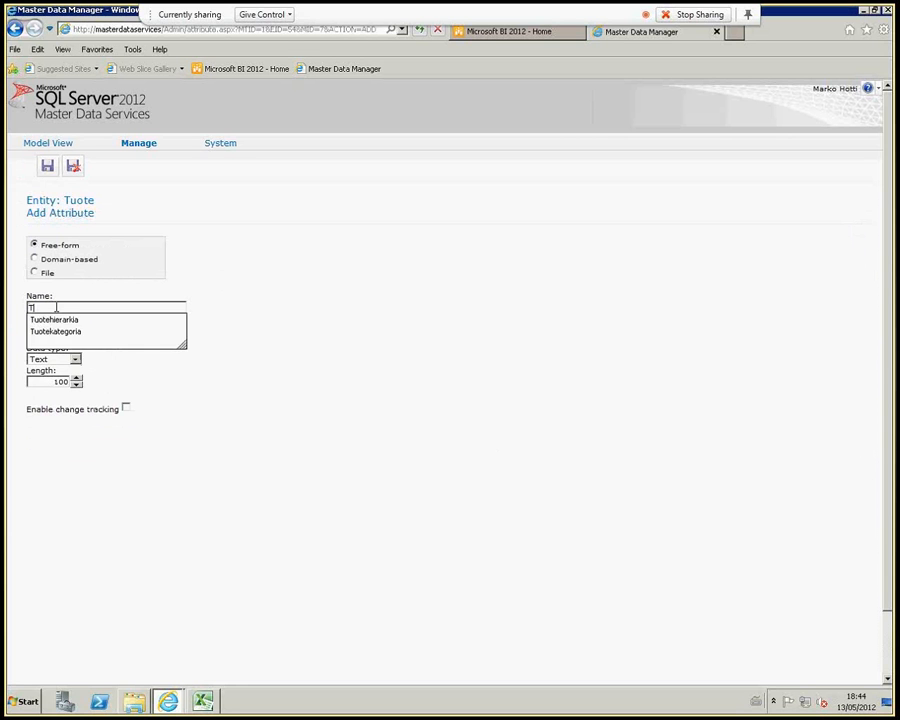
{"action": "type", "text": "ilavuus"}
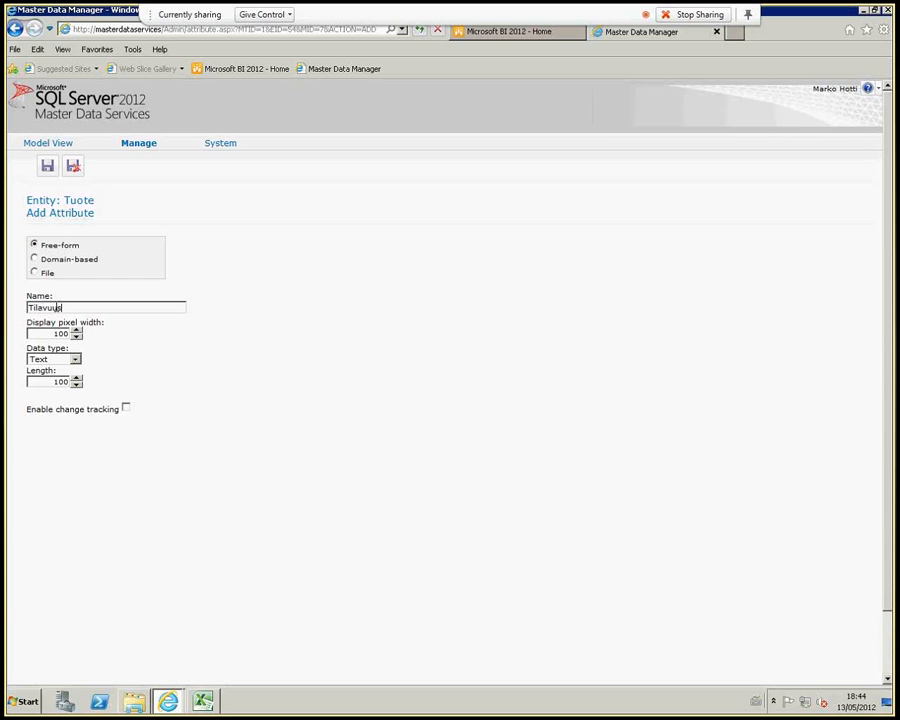
{"action": "left_click", "coordinate": [75, 359]}
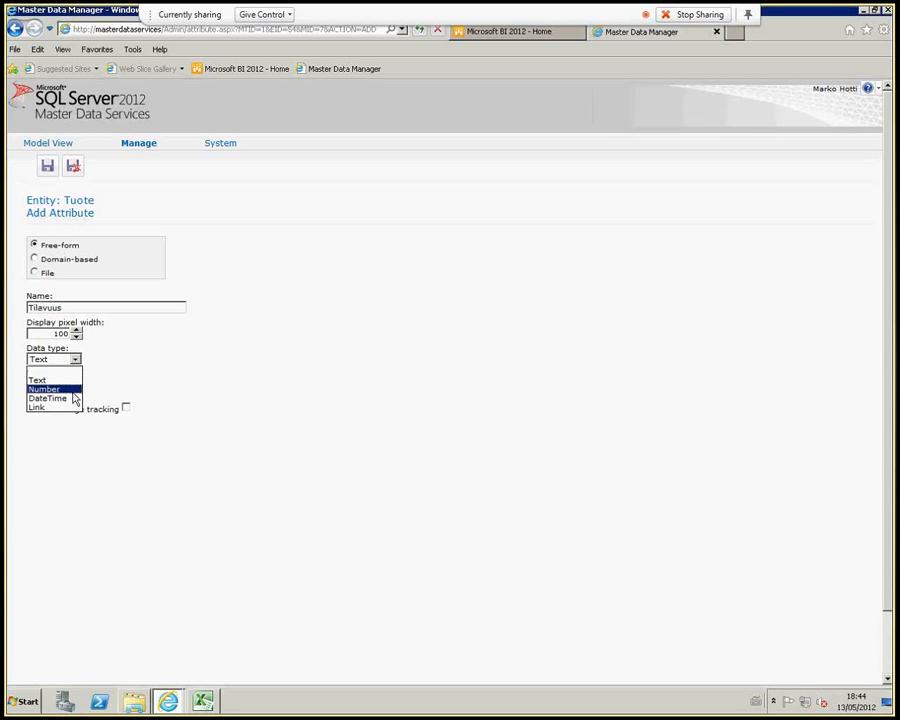
{"action": "left_click", "coordinate": [45, 389]}
{"action": "double_click", "coordinate": [76, 393]}
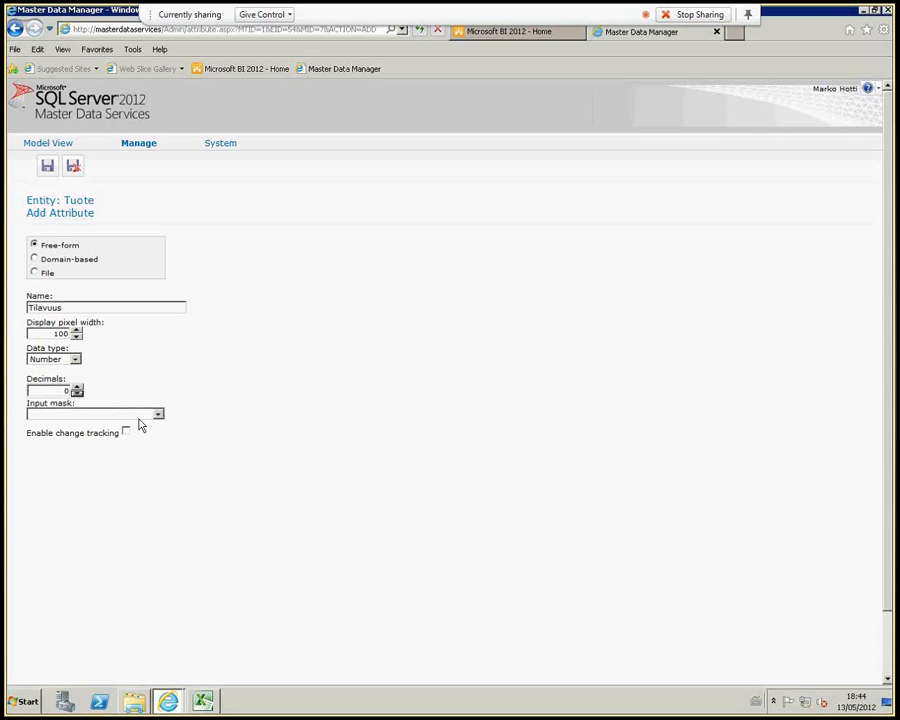
{"action": "left_click", "coordinate": [157, 413]}
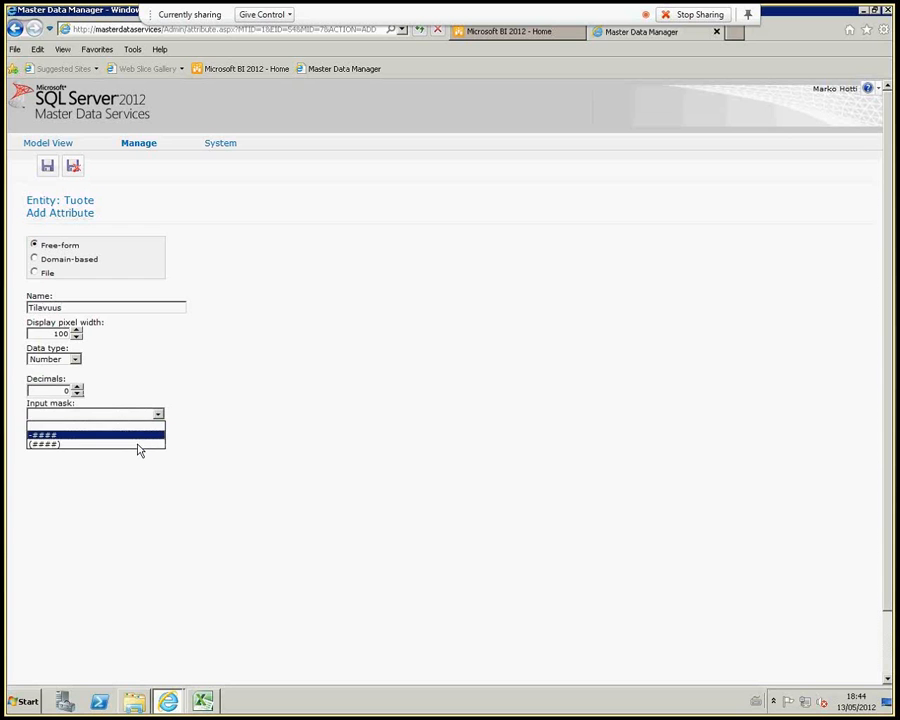
{"action": "left_click", "coordinate": [138, 444]}
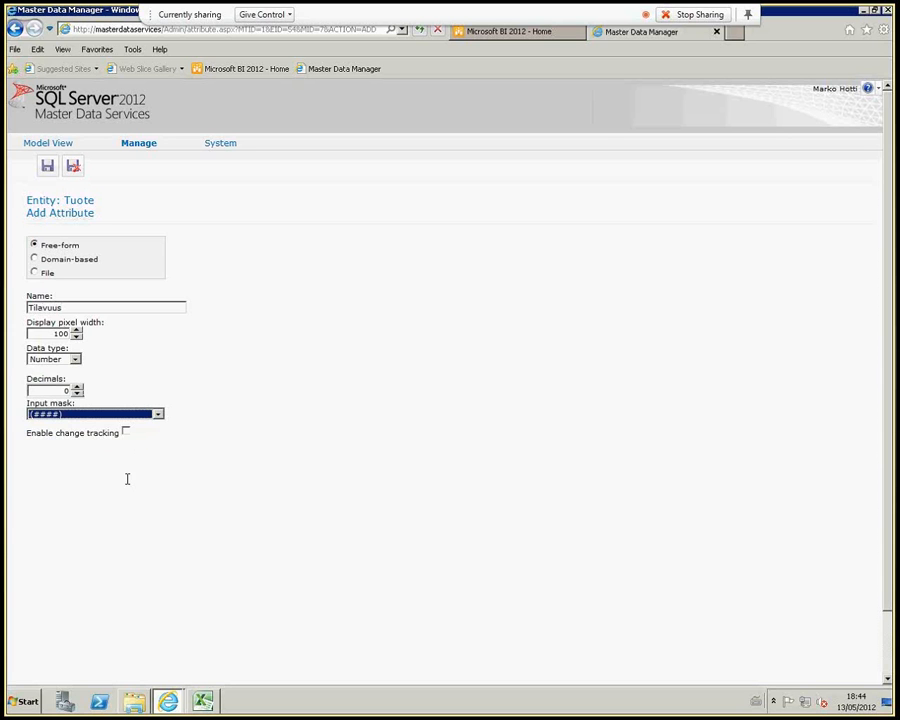
{"action": "left_click", "coordinate": [47, 167]}
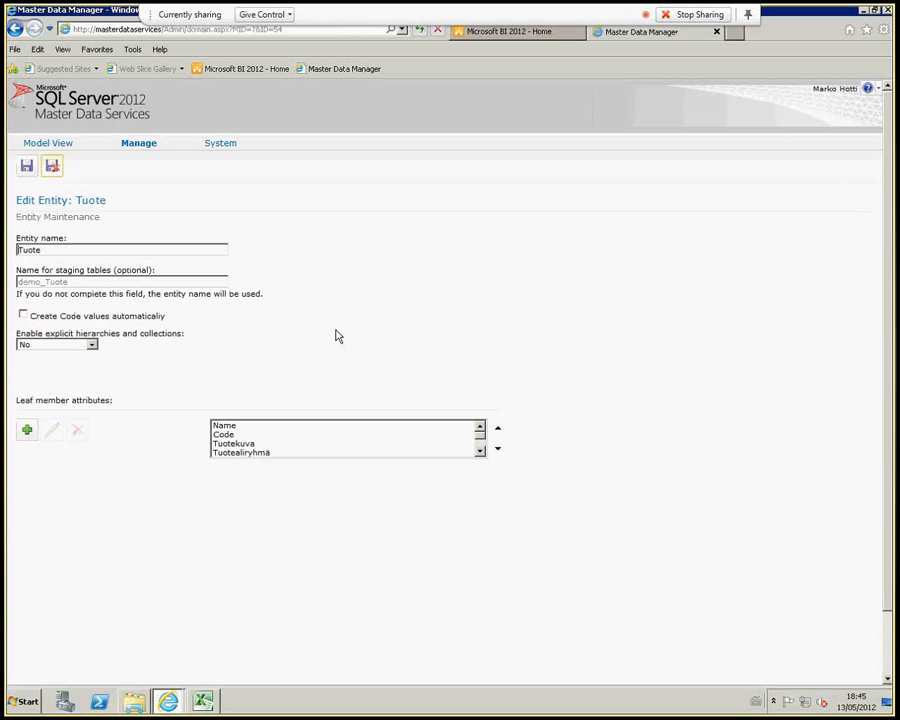
Check the Tuote entity's list of leaf member attributes and save the entity
{"action": "left_click", "coordinate": [480, 452]}
{"action": "left_click", "coordinate": [480, 452]}
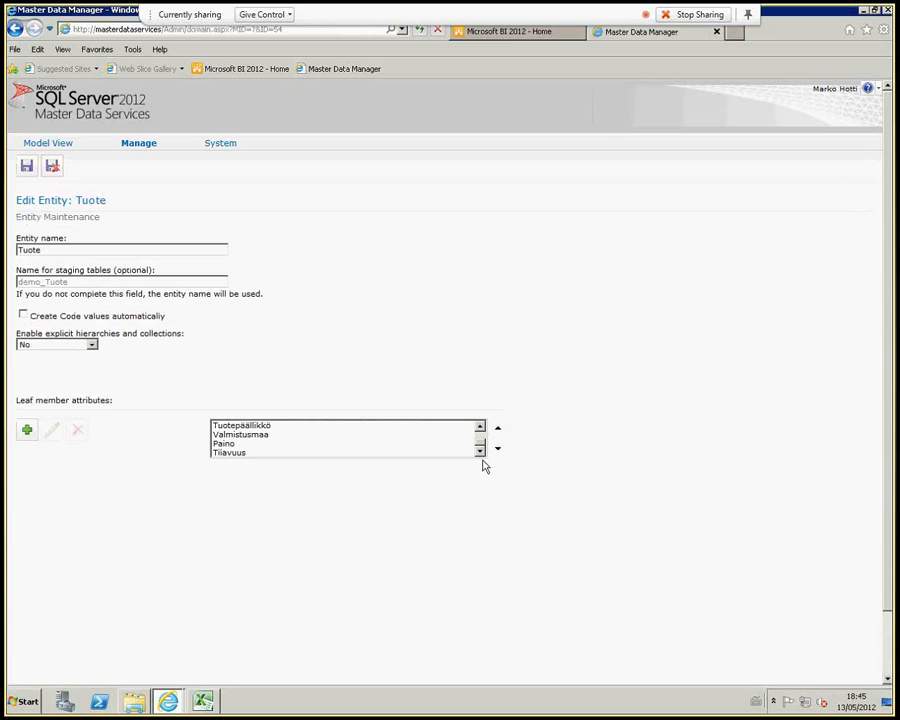
{"action": "left_click", "coordinate": [482, 436]}
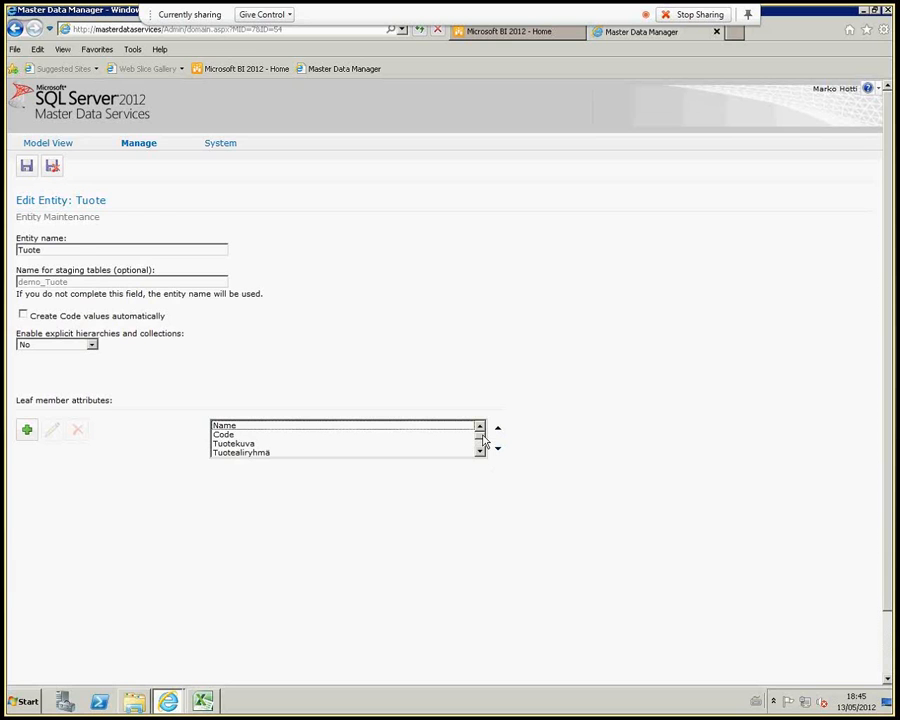
{"action": "left_click", "coordinate": [27, 168]}
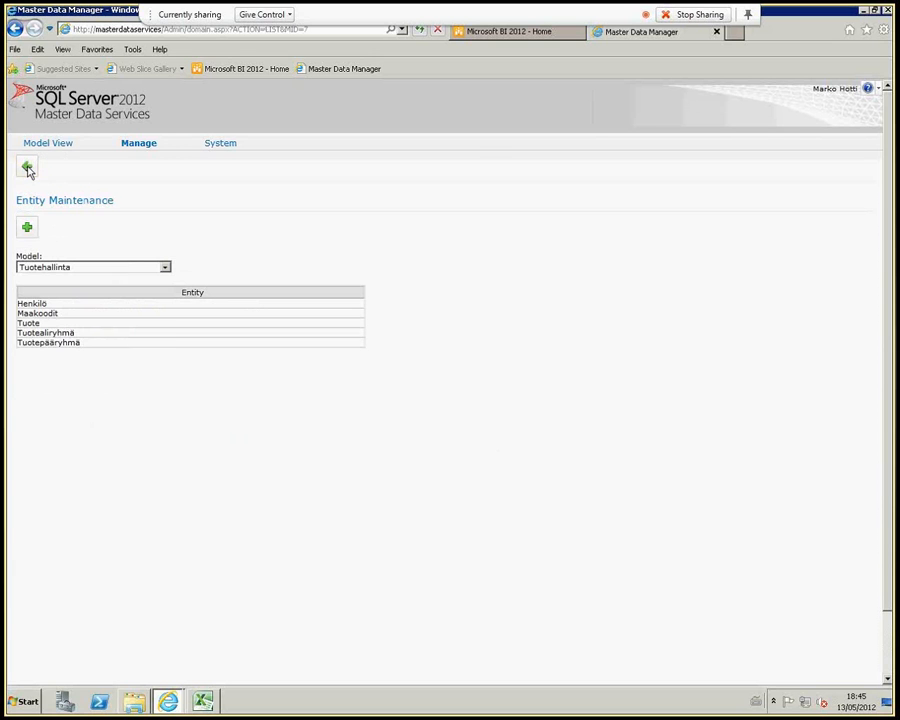
{"action": "mouse_move", "coordinate": [136, 155]}
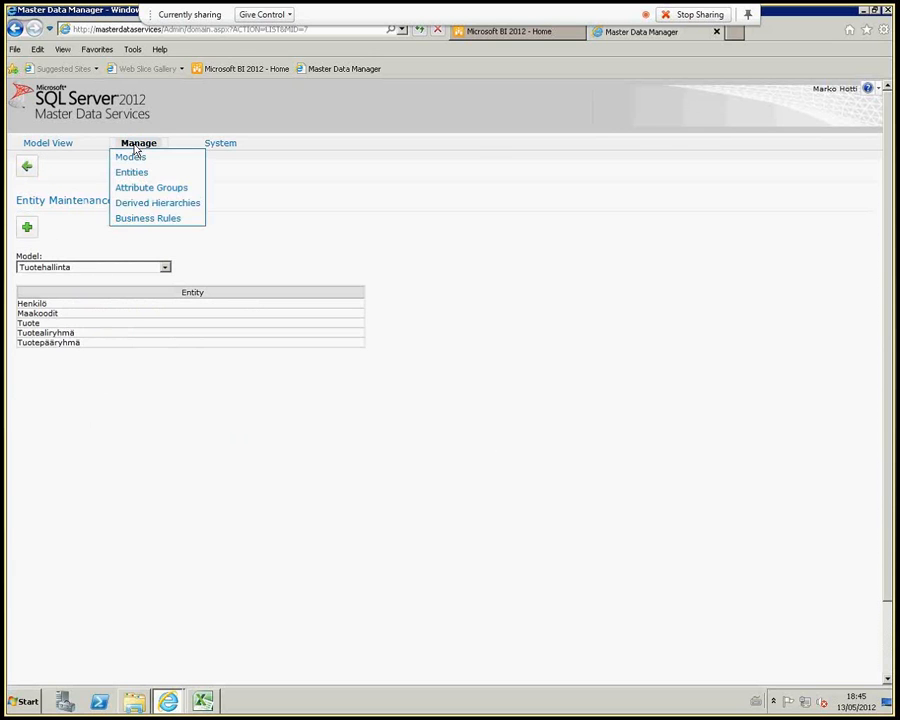
{"action": "left_click", "coordinate": [141, 188]}
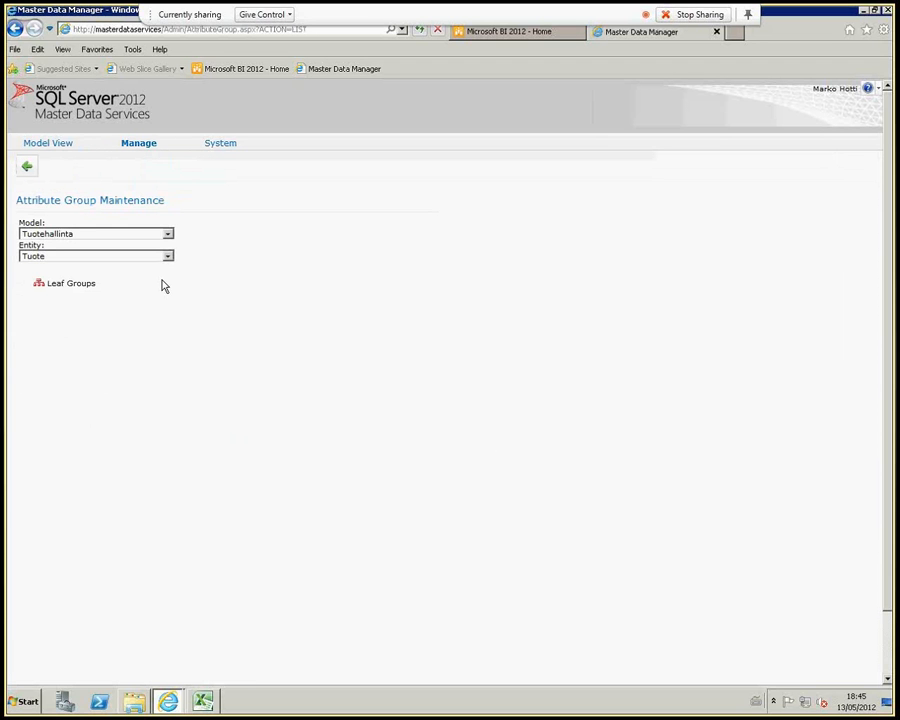
{"action": "left_click", "coordinate": [81, 286]}
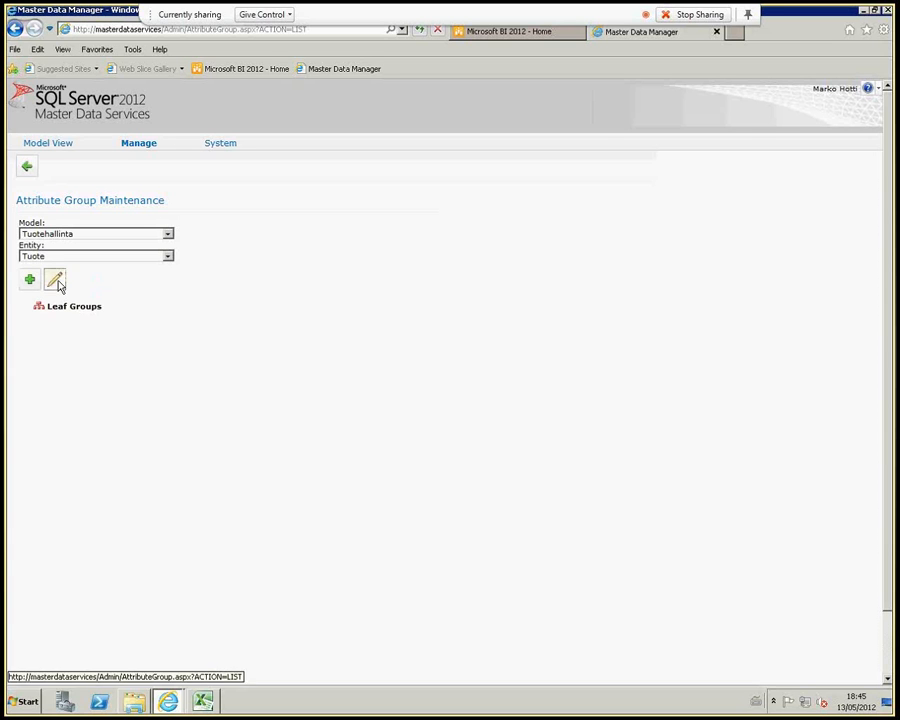
{"action": "left_click", "coordinate": [56, 282]}
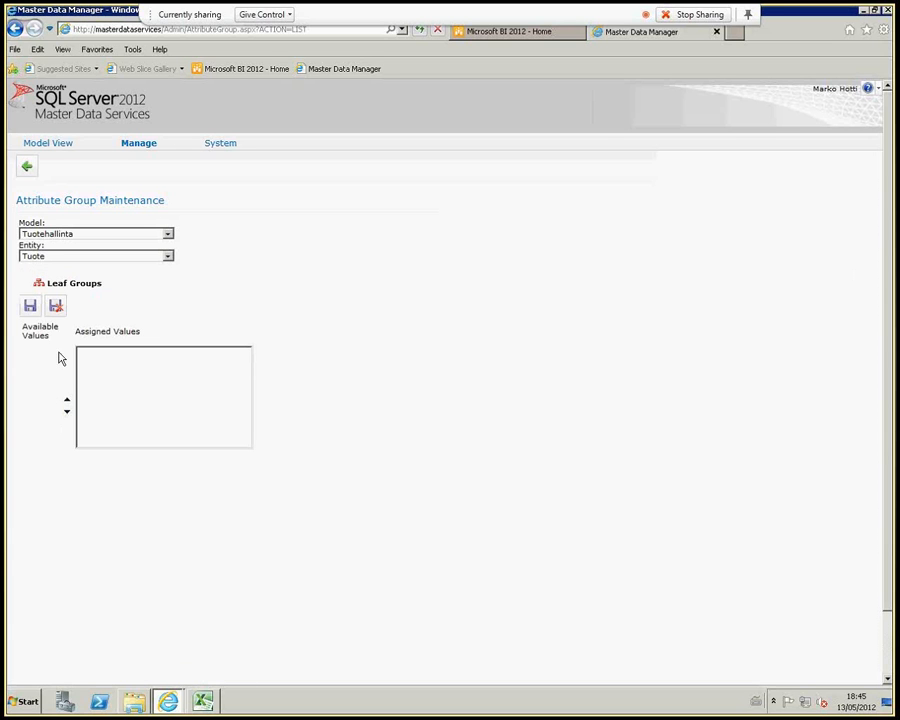
{"action": "left_click", "coordinate": [85, 284]}
{"action": "left_click", "coordinate": [168, 258]}
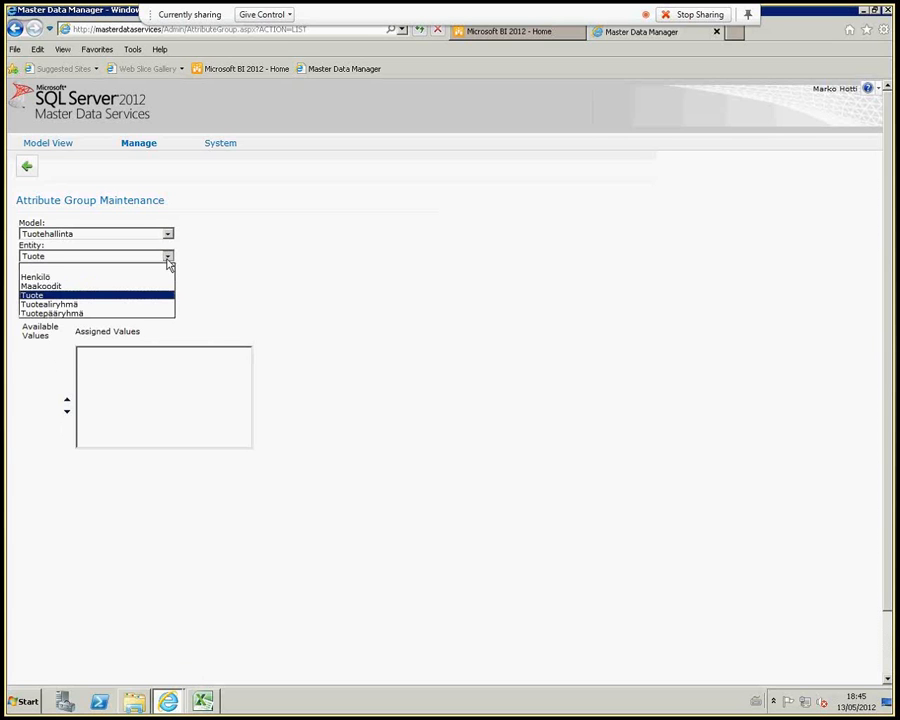
{"action": "left_click", "coordinate": [155, 295]}
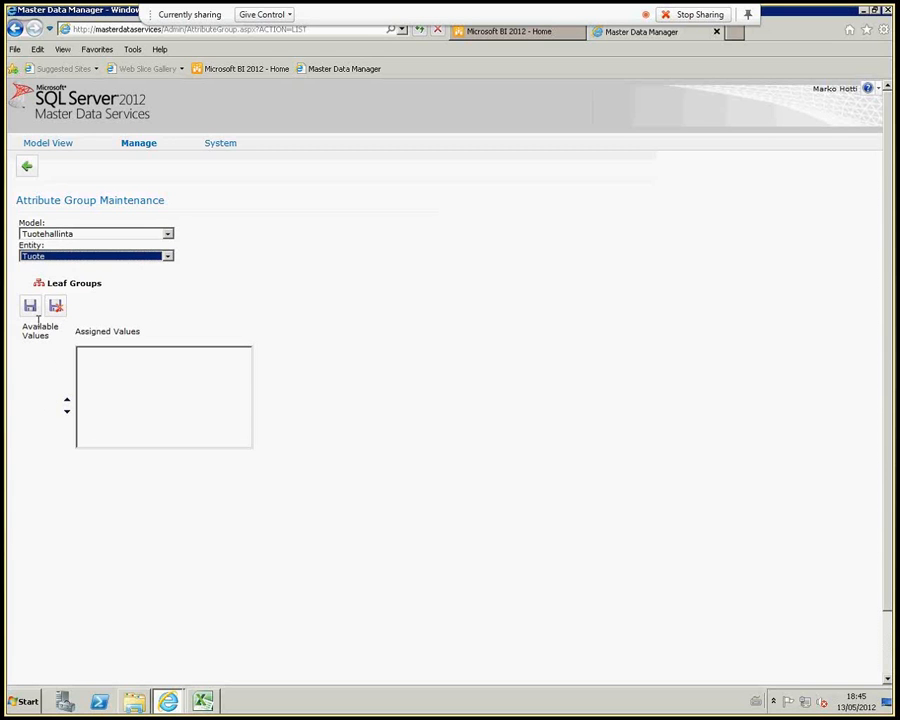
{"action": "left_click", "coordinate": [44, 352]}
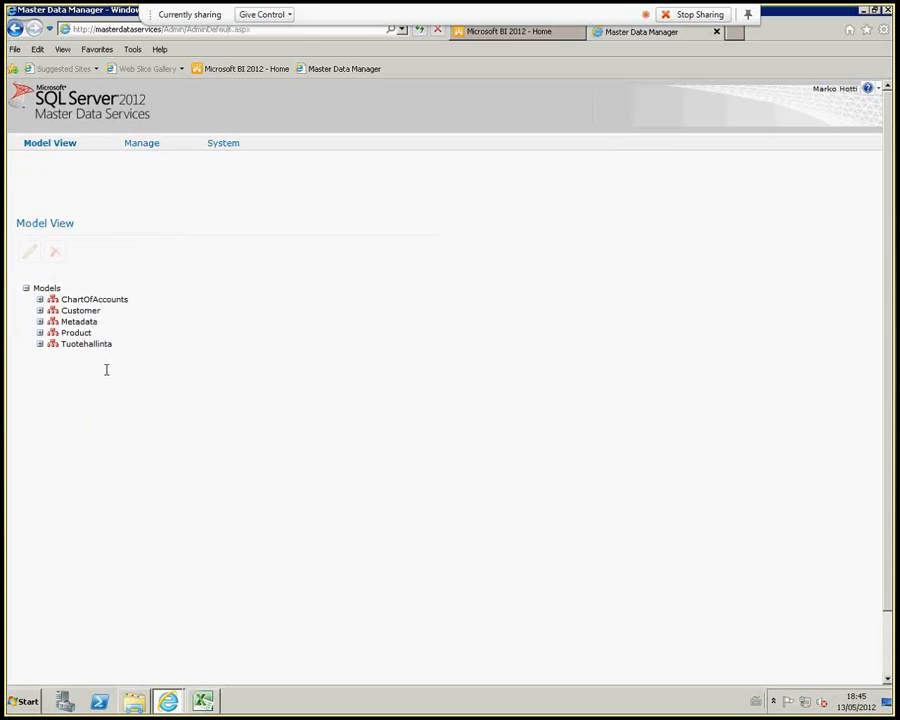
Create a leaf attribute group named Valmistajatiedot for the Tuote entity in the Tuotehallinta model and save it
{"action": "mouse_move", "coordinate": [151, 141]}
{"action": "left_click", "coordinate": [151, 195]}
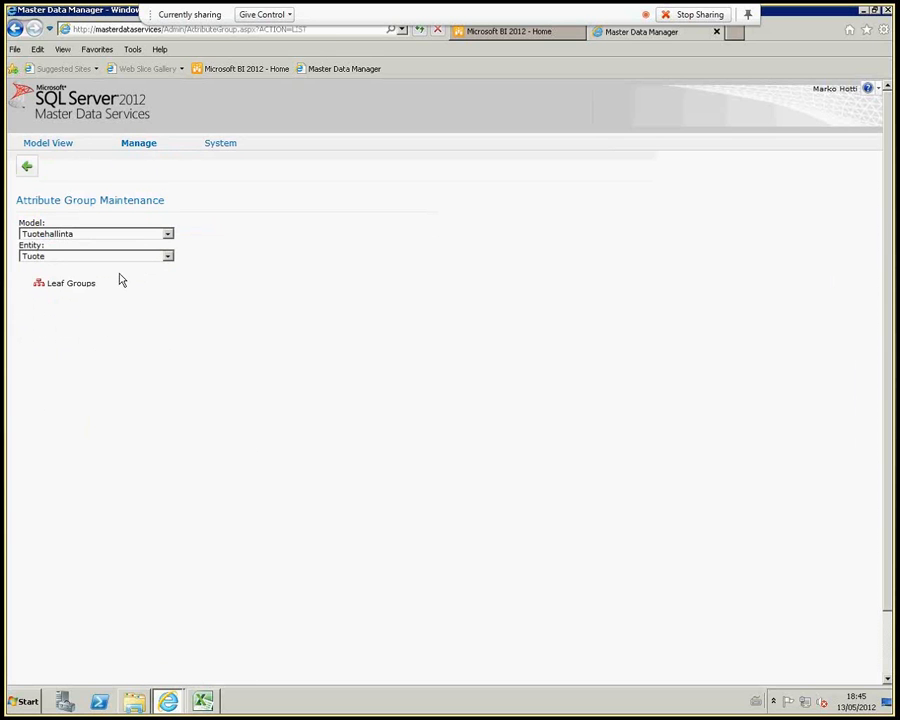
{"action": "left_click", "coordinate": [84, 286]}
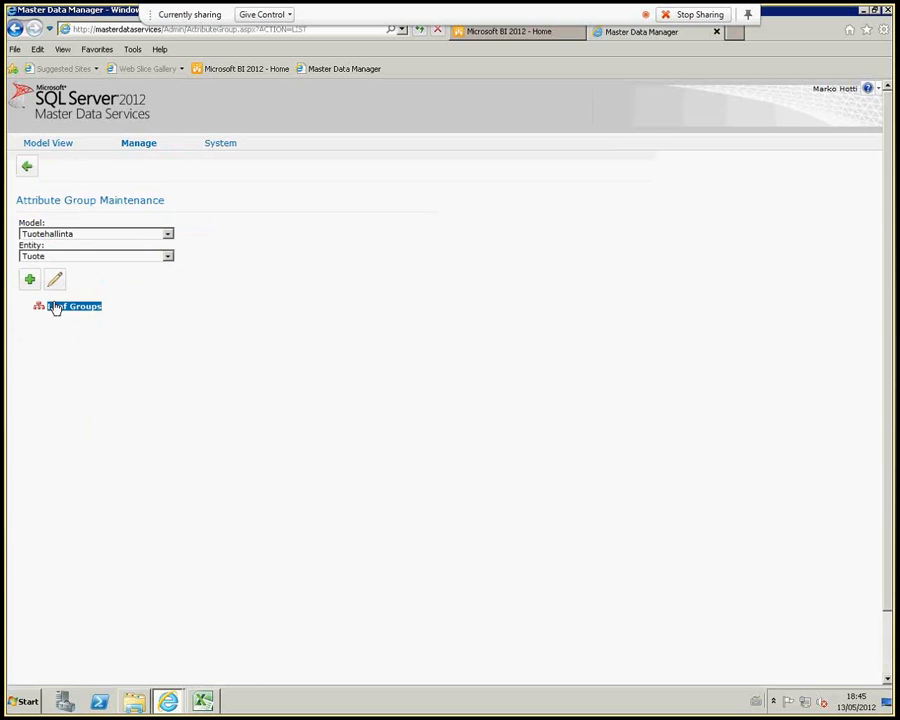
{"action": "left_click", "coordinate": [30, 281]}
{"action": "left_click", "coordinate": [31, 285]}
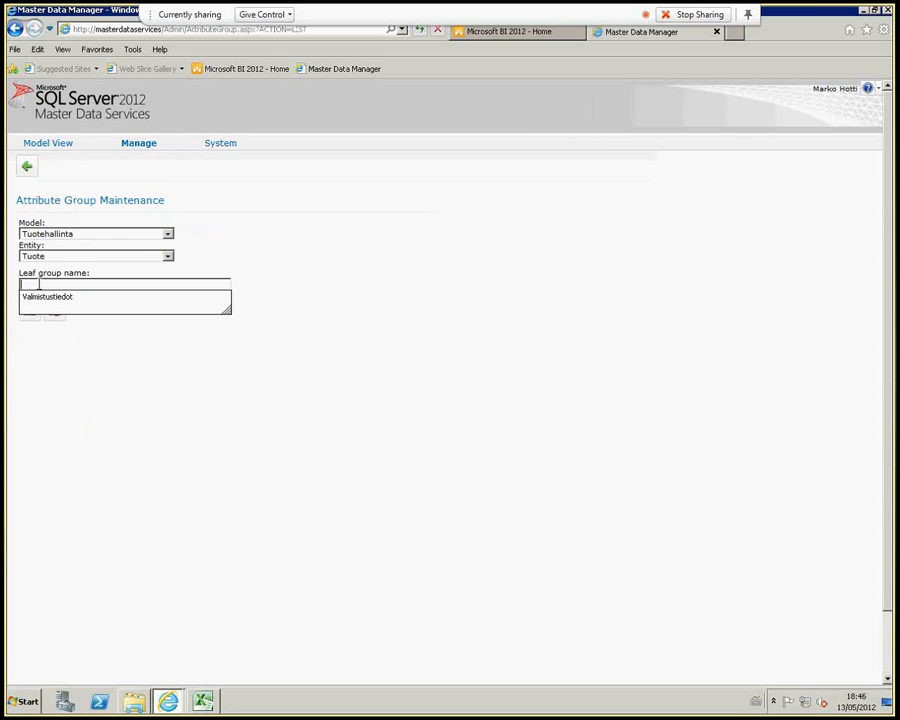
{"action": "type", "text": "Valmistajat"}
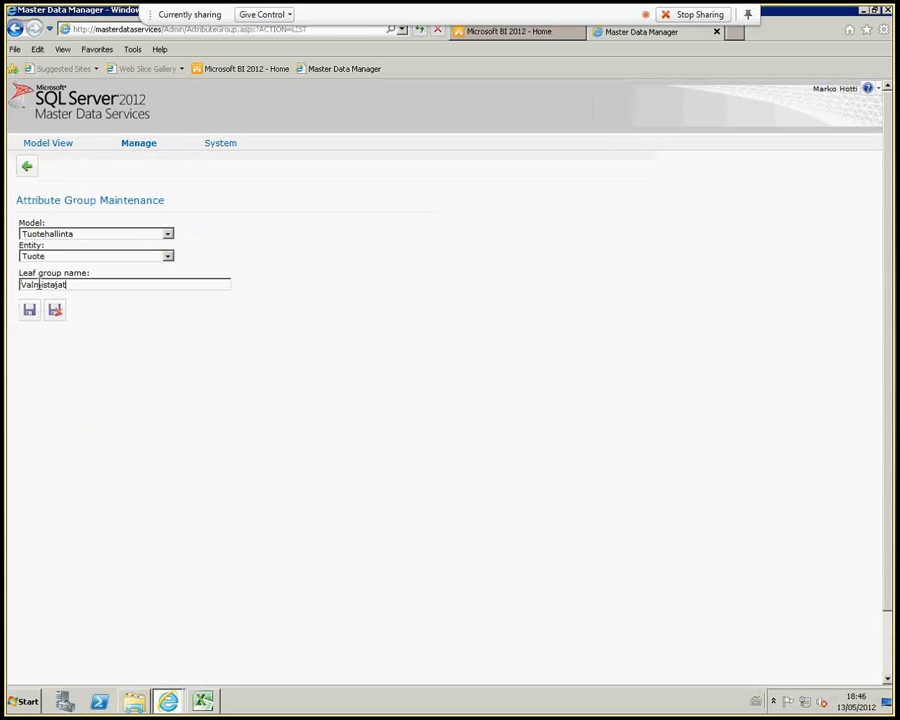
{"action": "type", "text": "iedot"}
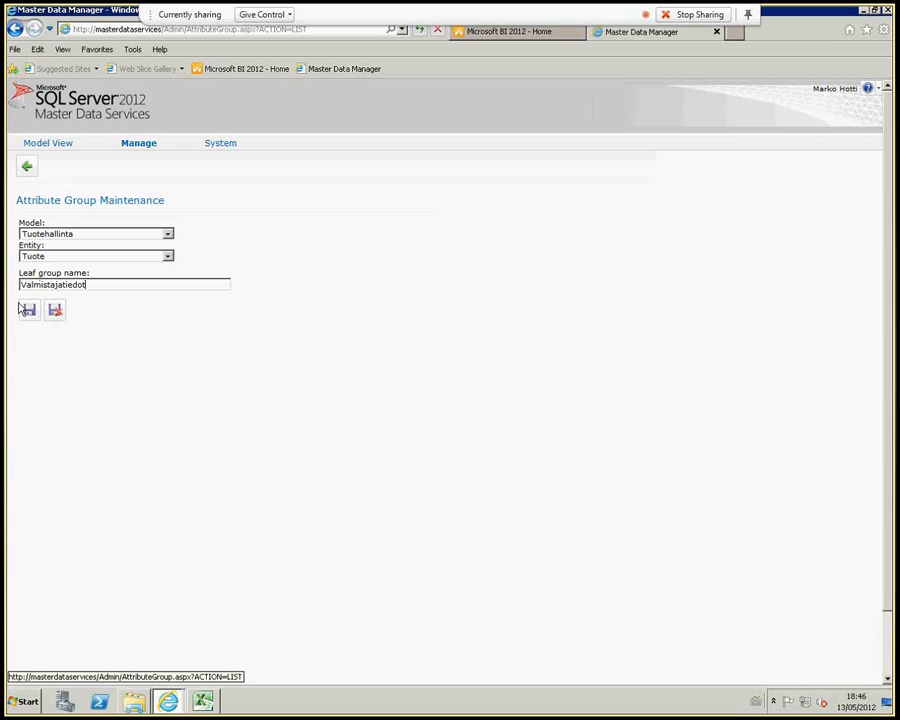
{"action": "left_click", "coordinate": [25, 310]}
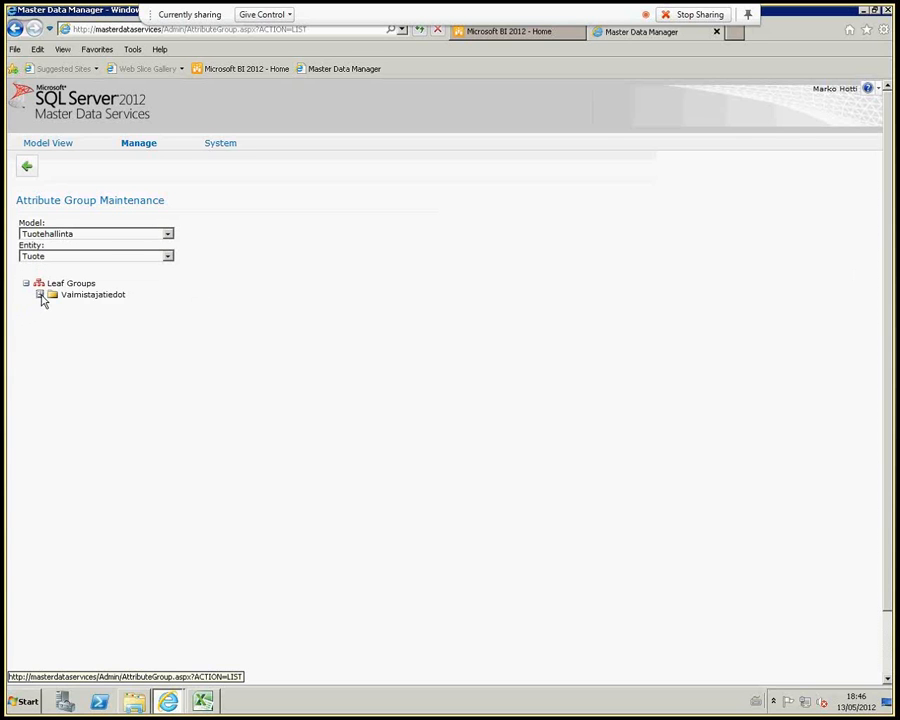
Assign the Valmistusmaa attribute to the Valmistajatiedot leaf group and save the assignment
{"action": "left_click", "coordinate": [40, 295]}
{"action": "left_click", "coordinate": [54, 306]}
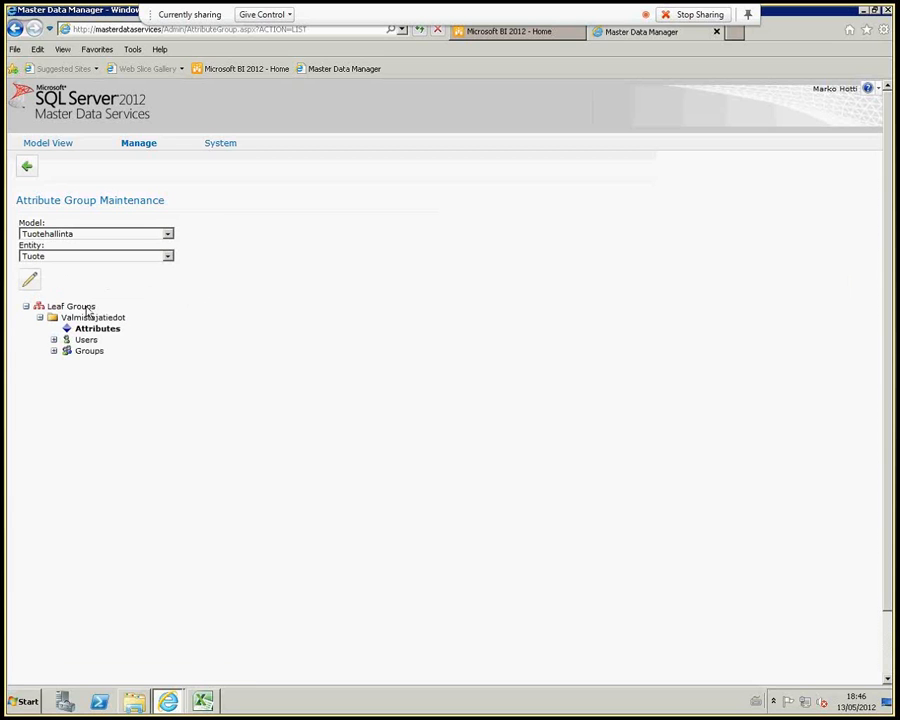
{"action": "left_click", "coordinate": [101, 333]}
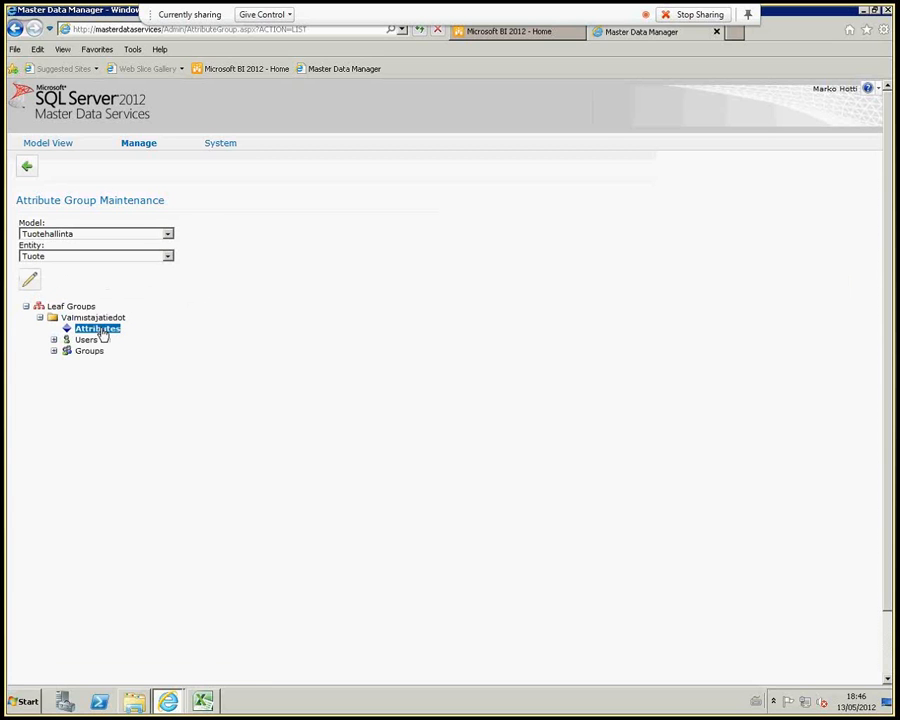
{"action": "left_click", "coordinate": [28, 283]}
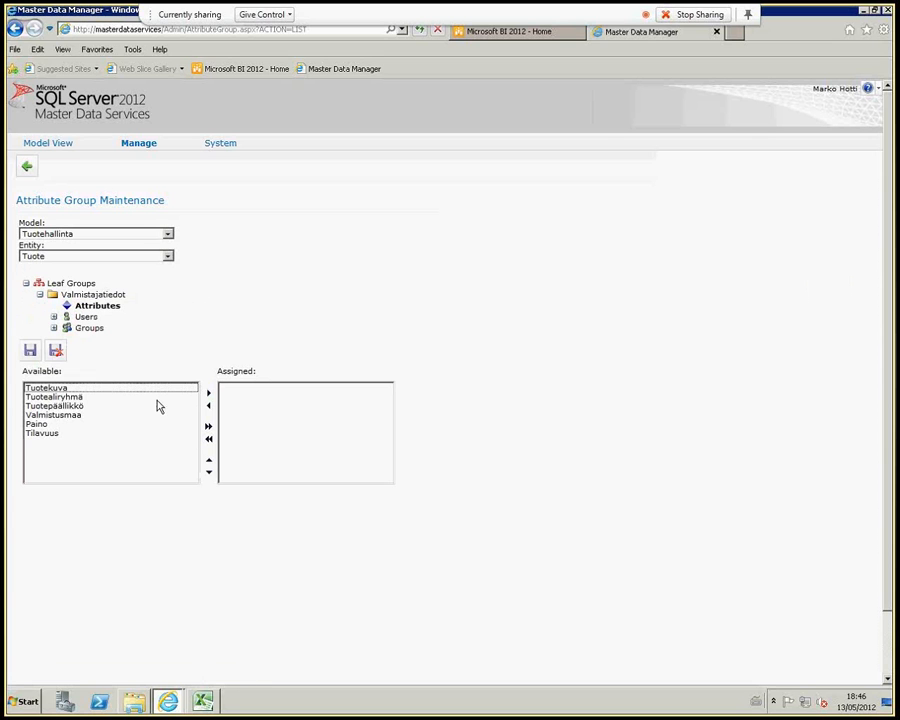
{"action": "left_click", "coordinate": [54, 415]}
{"action": "left_click", "coordinate": [208, 394]}
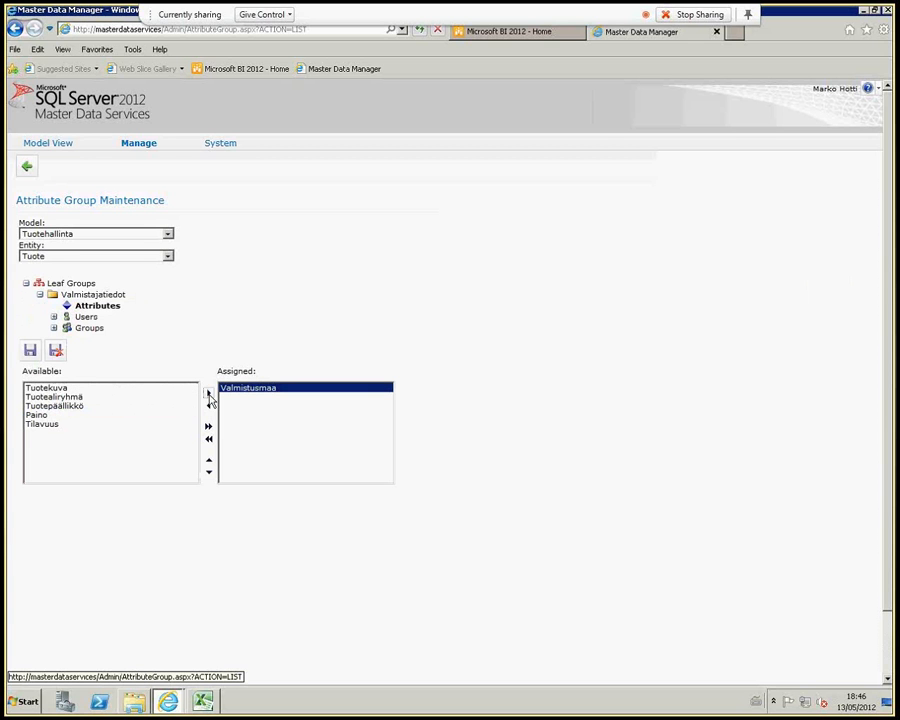
{"action": "left_click", "coordinate": [30, 352]}
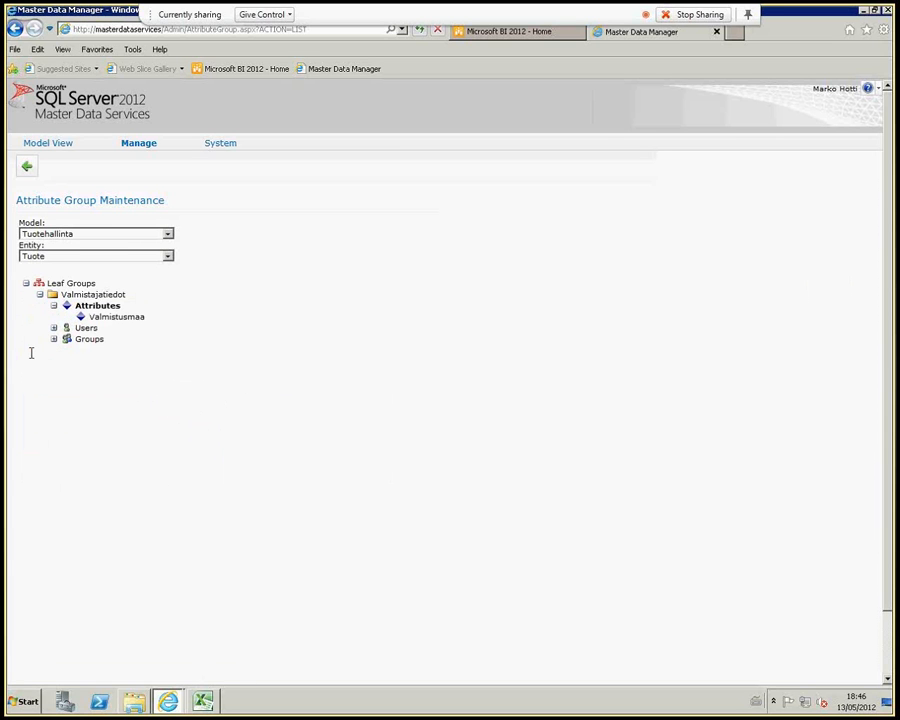
Create a second leaf attribute group named Tuotehallinta-attribuutit for the Tuote entity and save it
{"action": "left_click", "coordinate": [88, 285]}
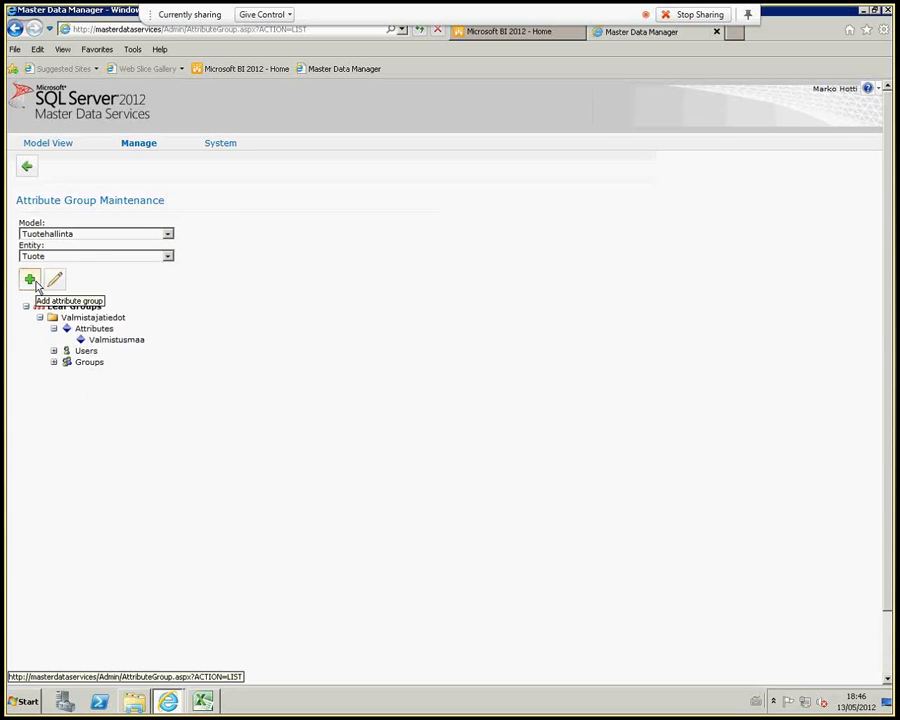
{"action": "left_click", "coordinate": [28, 278]}
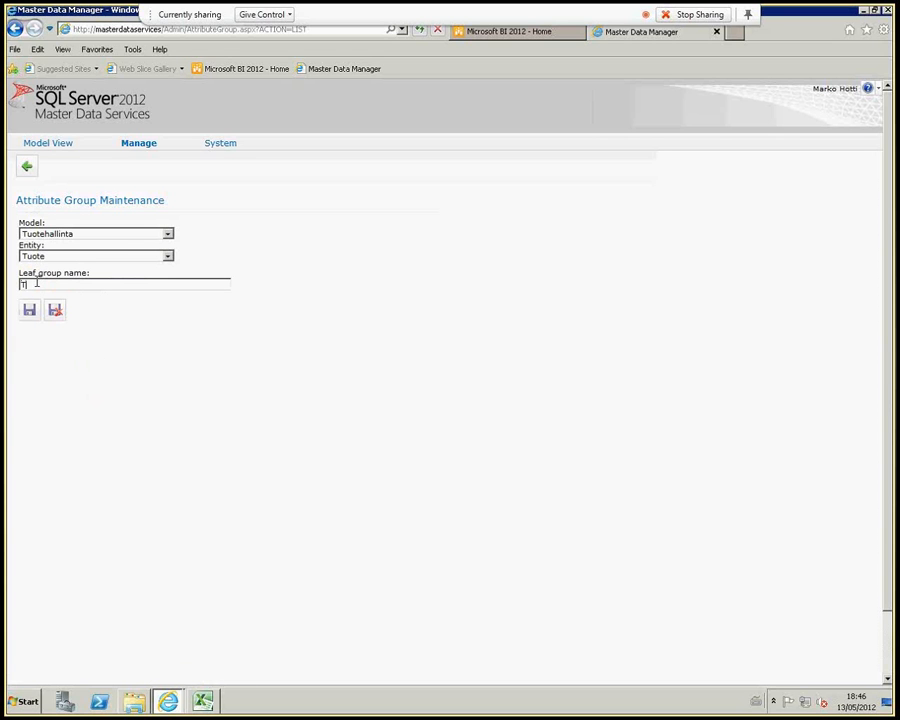
{"action": "type", "text": "Tuotehallinta-attribuutit"}
{"action": "left_click", "coordinate": [29, 311]}
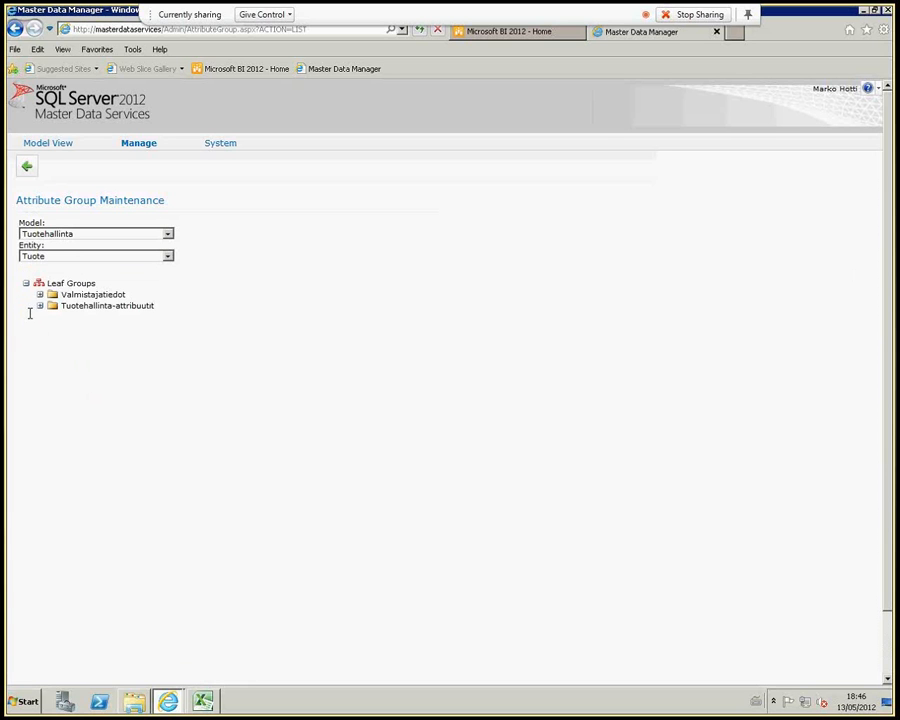
Assign Tuotekuva, Tuotealiryhmä, Tuotepäällikkö and Valmistusmaa to the Tuotehallinta-attribuutit leaf group and save the assignment
{"action": "left_click", "coordinate": [40, 306]}
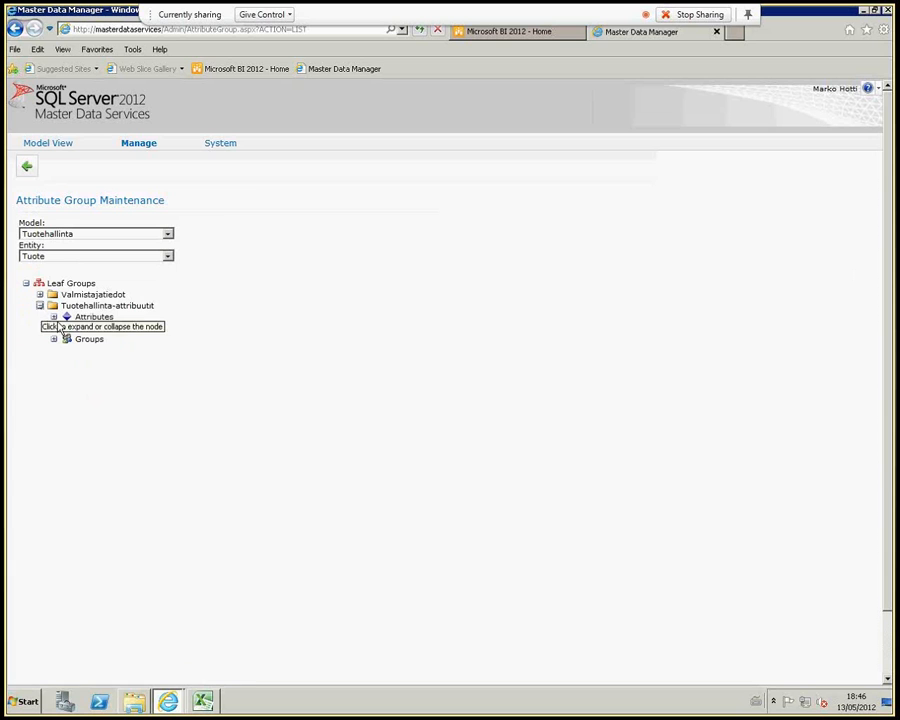
{"action": "left_click", "coordinate": [92, 316]}
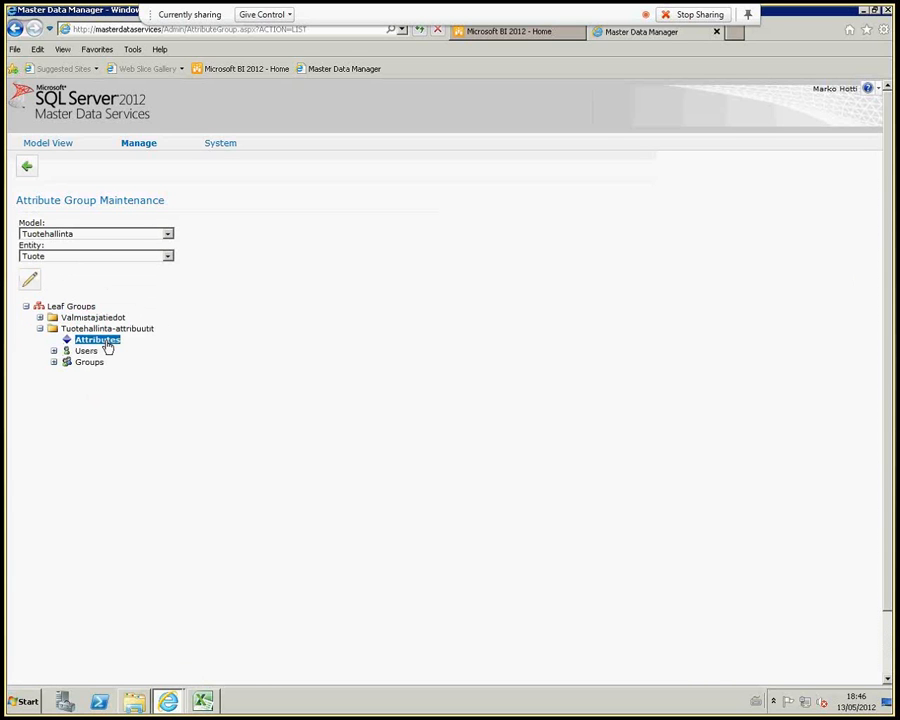
{"action": "left_click", "coordinate": [30, 281]}
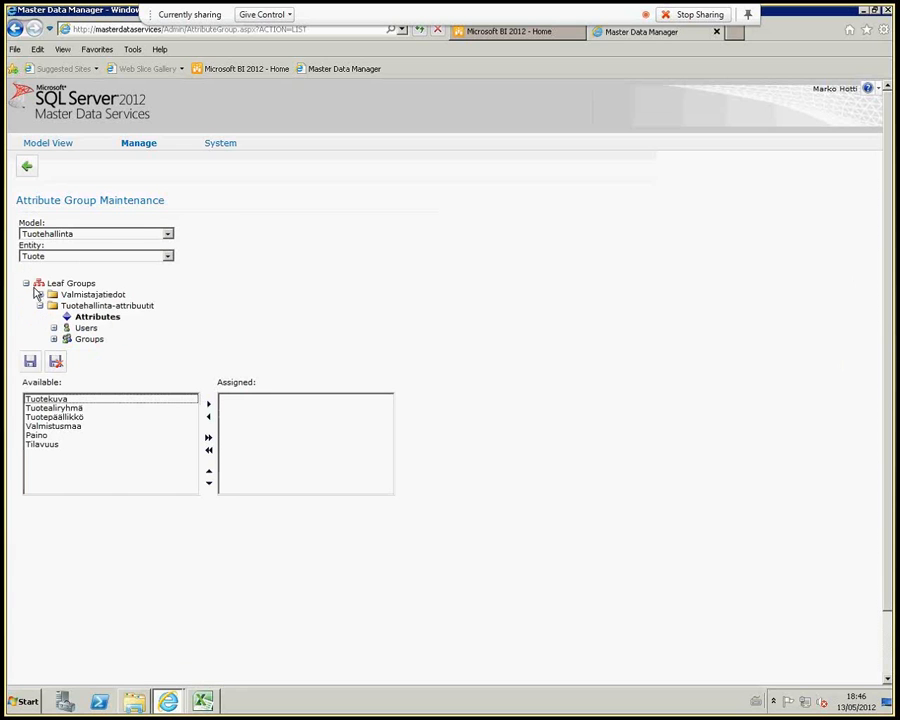
{"action": "left_click", "coordinate": [76, 402]}
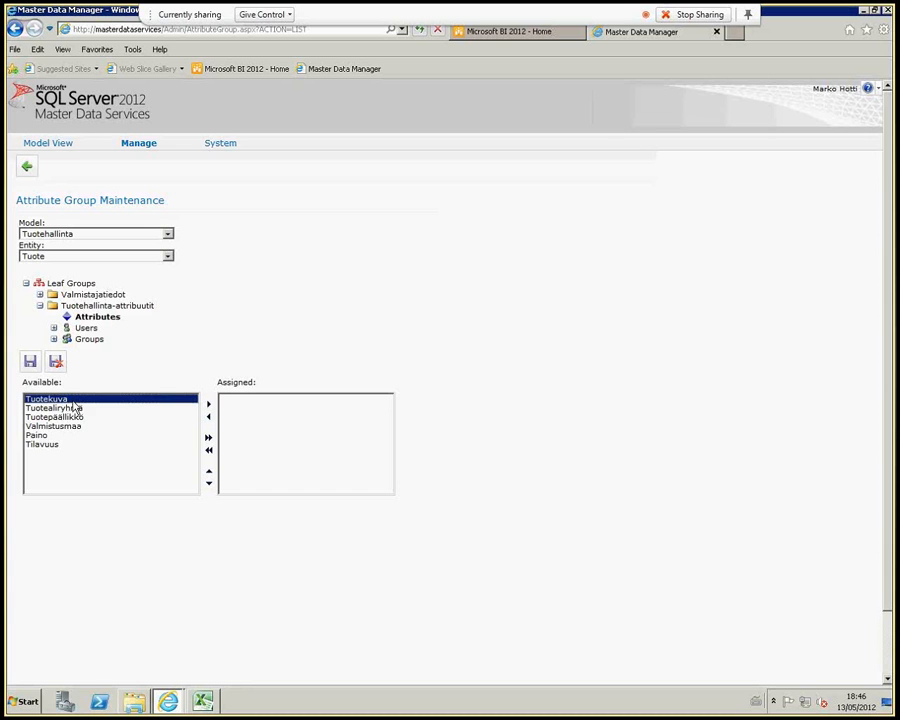
{"action": "left_click", "coordinate": [208, 405]}
{"action": "left_click", "coordinate": [55, 399]}
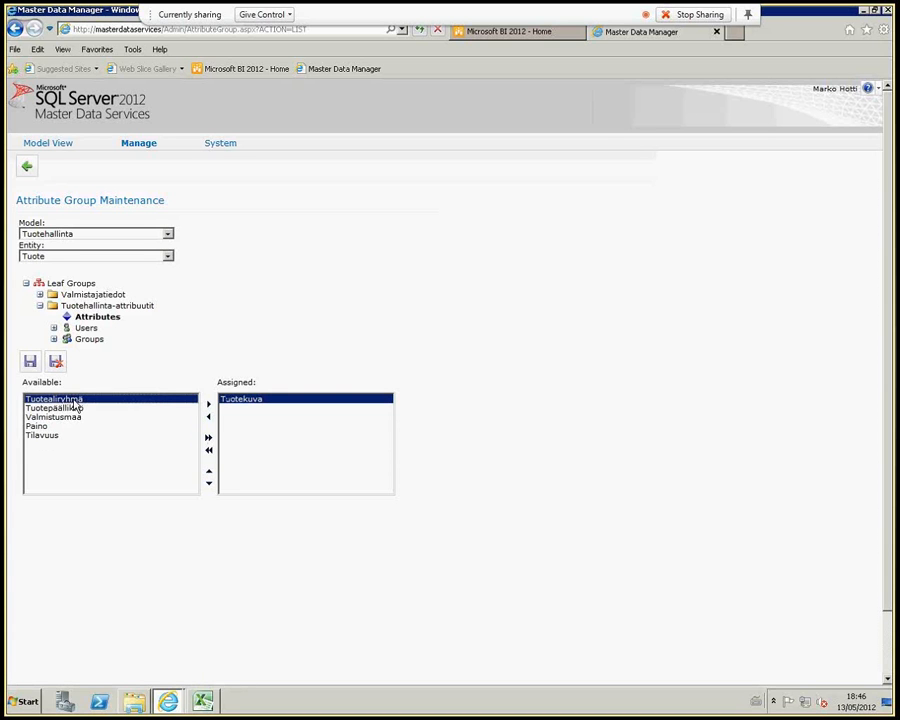
{"action": "left_click", "coordinate": [209, 405]}
{"action": "left_click", "coordinate": [70, 399]}
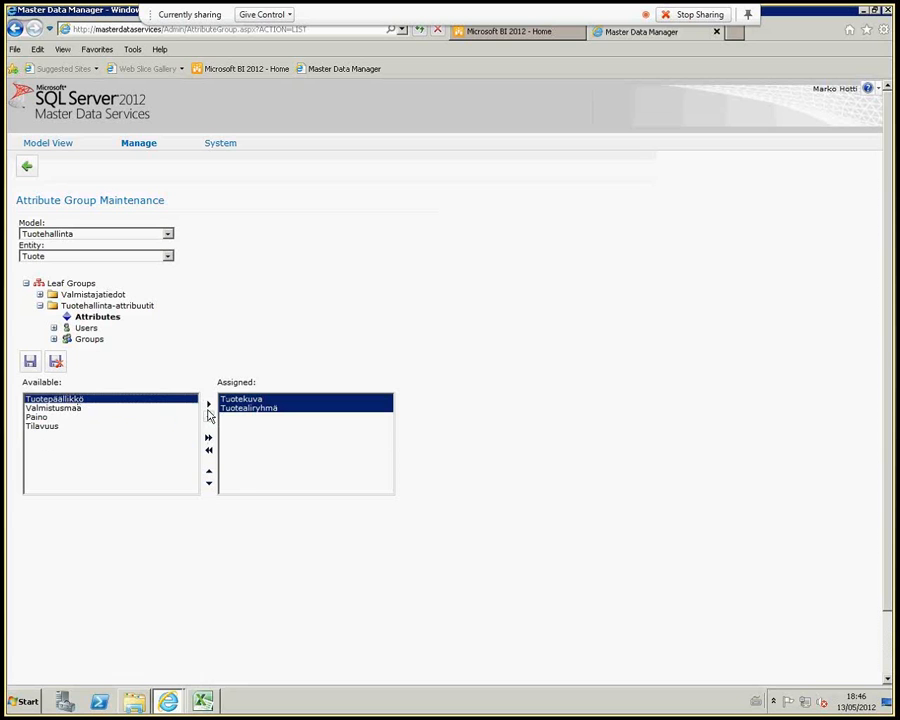
{"action": "left_click", "coordinate": [209, 405]}
{"action": "left_click", "coordinate": [73, 400]}
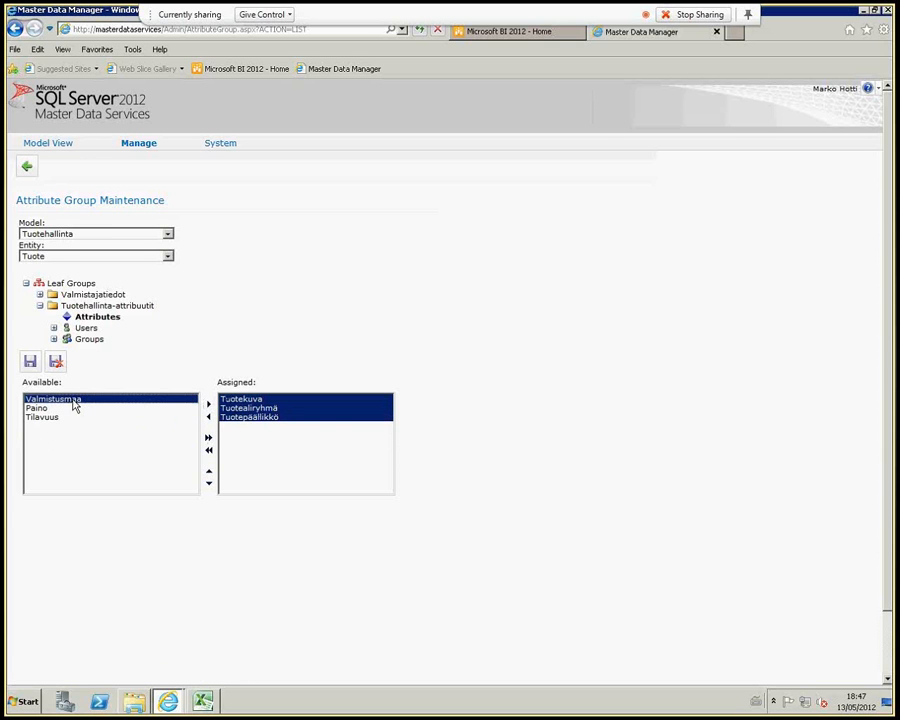
{"action": "left_click", "coordinate": [209, 405]}
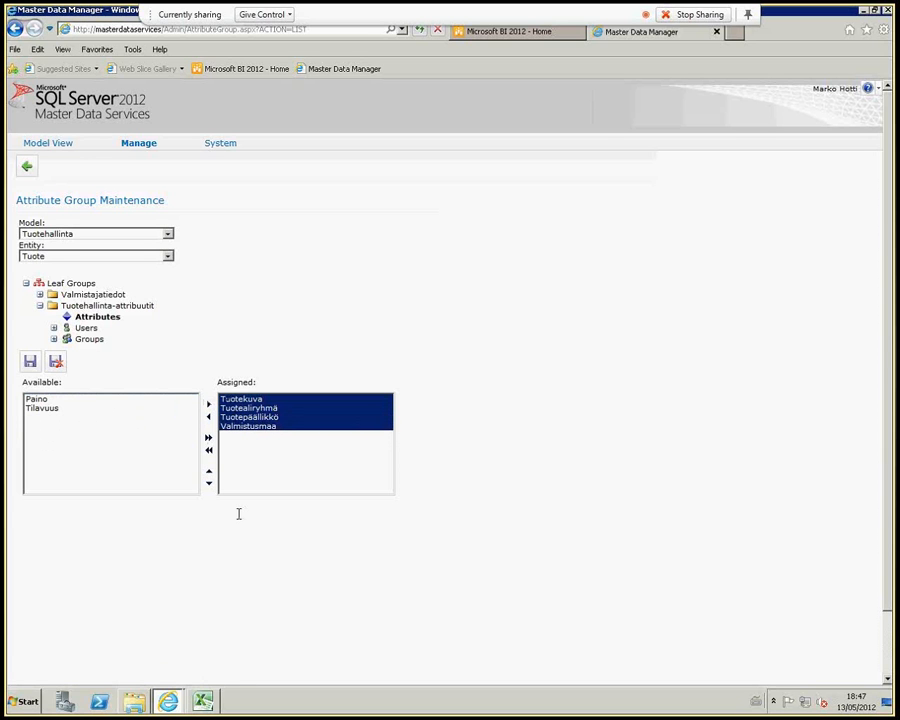
{"action": "left_click", "coordinate": [30, 361]}
Create a third leaf attribute group named Tuoteominaisuudet for the Tuote entity and save it
{"action": "left_click", "coordinate": [78, 294]}
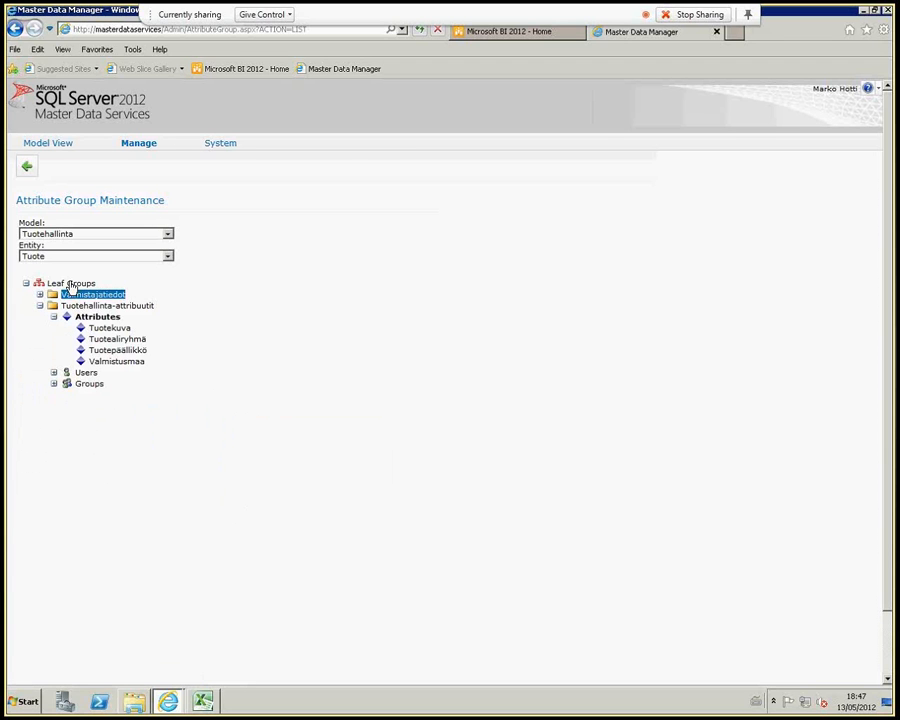
{"action": "left_click", "coordinate": [71, 284]}
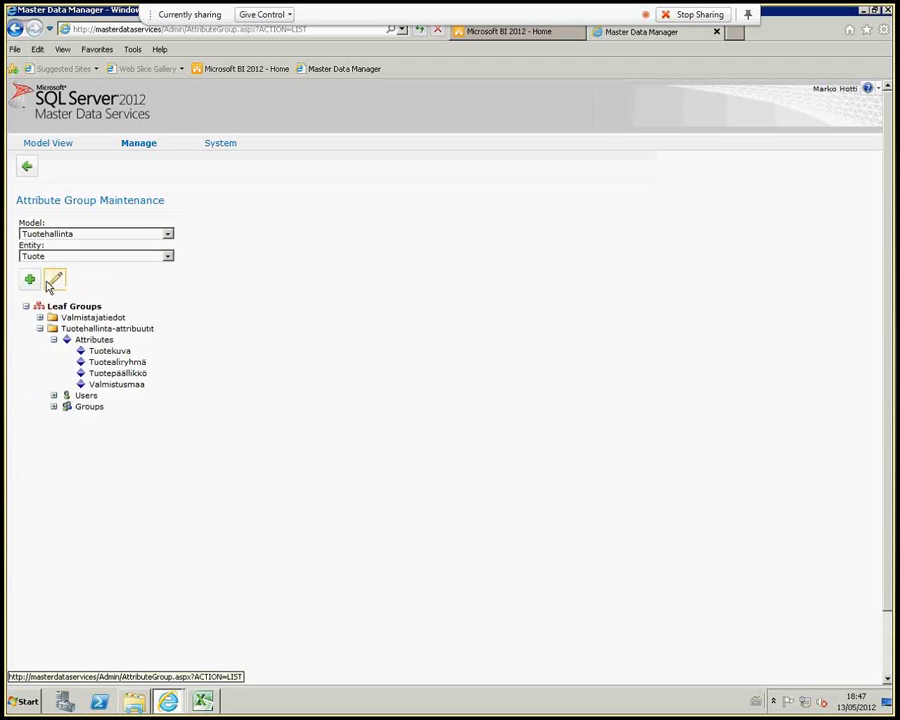
{"action": "left_click", "coordinate": [30, 280]}
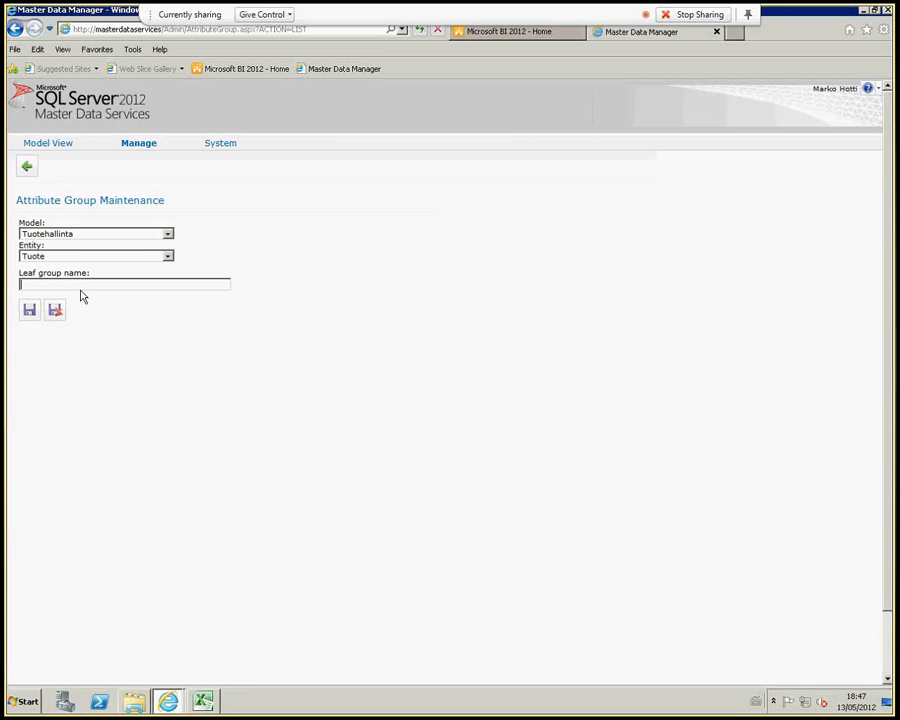
{"action": "type", "text": "Ominaisuud"}
{"action": "key", "text": "BackSpace"}
{"action": "key", "text": "BackSpace"}
{"action": "key", "text": "BackSpace"}
{"action": "key", "text": "BackSpace"}
{"action": "key", "text": "BackSpace"}
{"action": "key", "text": "BackSpace"}
{"action": "key", "text": "BackSpace"}
{"action": "key", "text": "BackSpace"}
{"action": "key", "text": "BackSpace"}
{"action": "key", "text": "BackSpace"}
{"action": "type", "text": "Tuote"}
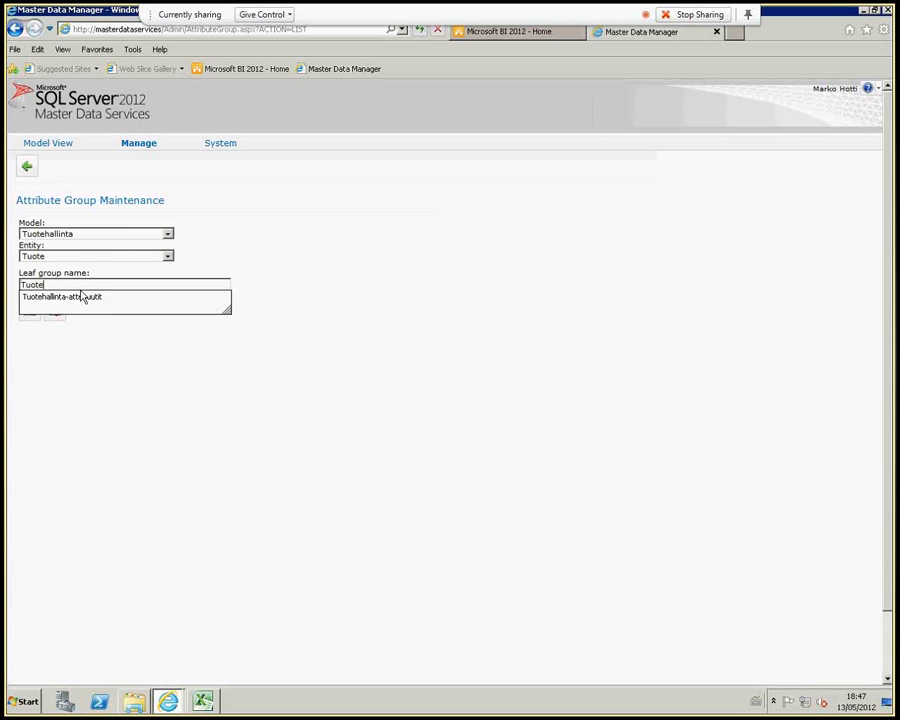
{"action": "type", "text": "ominaisuudet"}
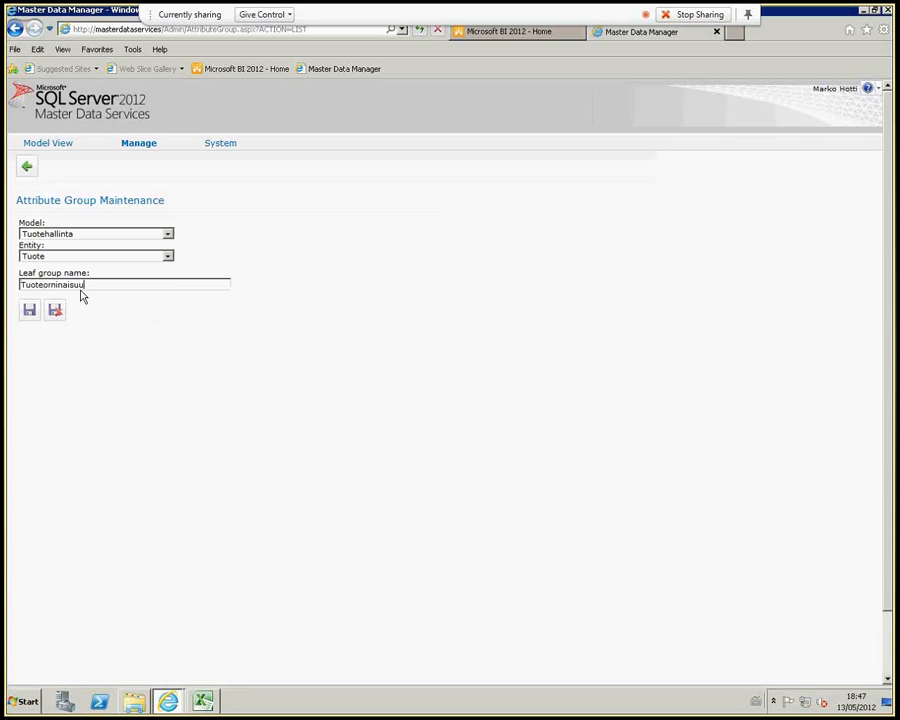
{"action": "left_click", "coordinate": [29, 310]}
Assign the Paino and Tilavuus attributes to the Tuoteominaisuudet leaf group and save the assignment
{"action": "left_click", "coordinate": [40, 317]}
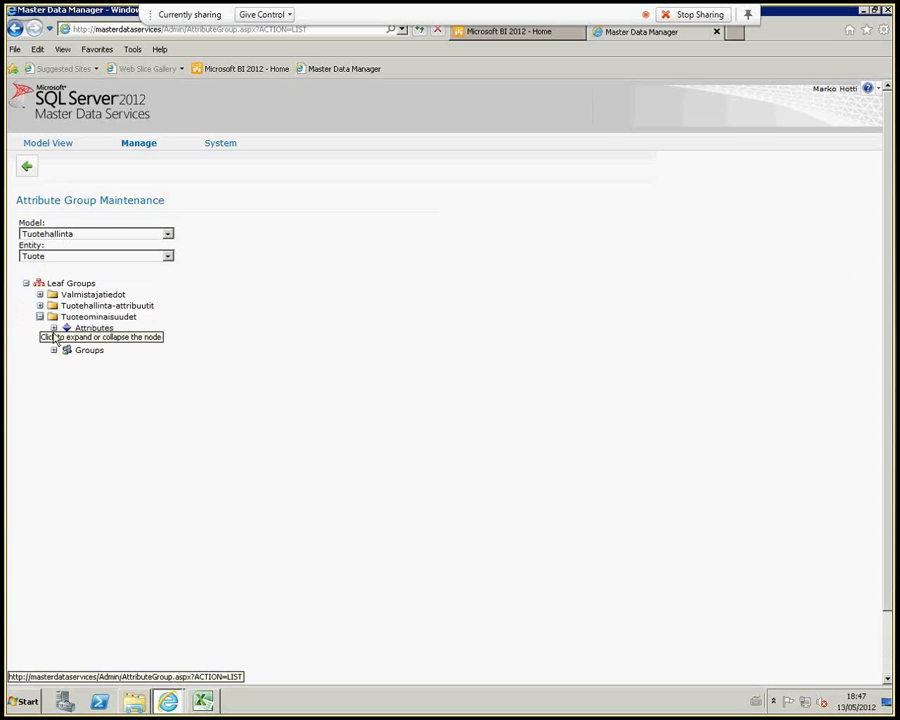
{"action": "left_click", "coordinate": [92, 330]}
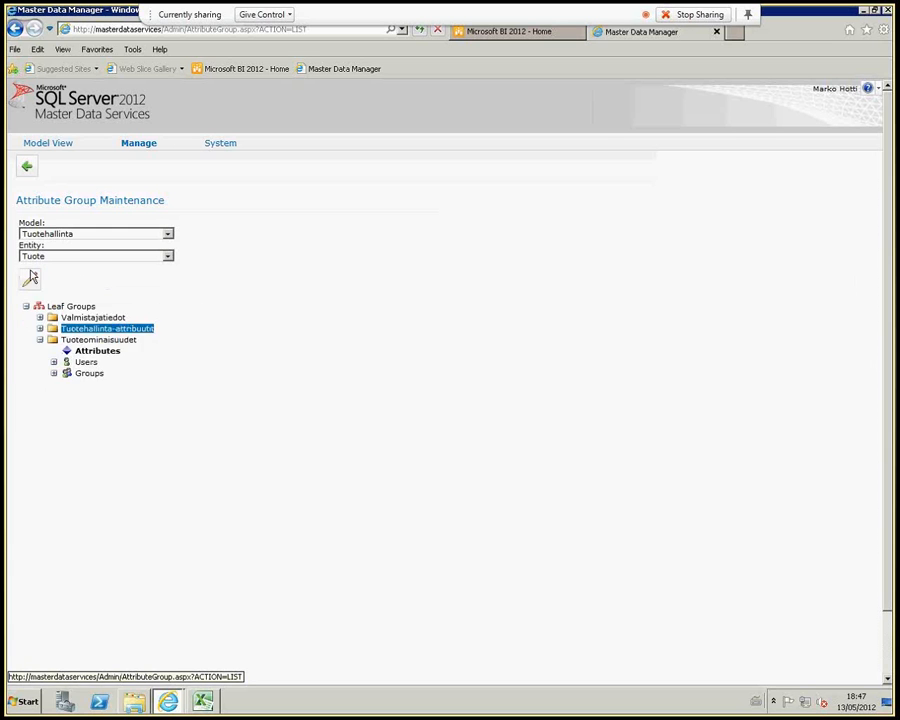
{"action": "left_click", "coordinate": [32, 282]}
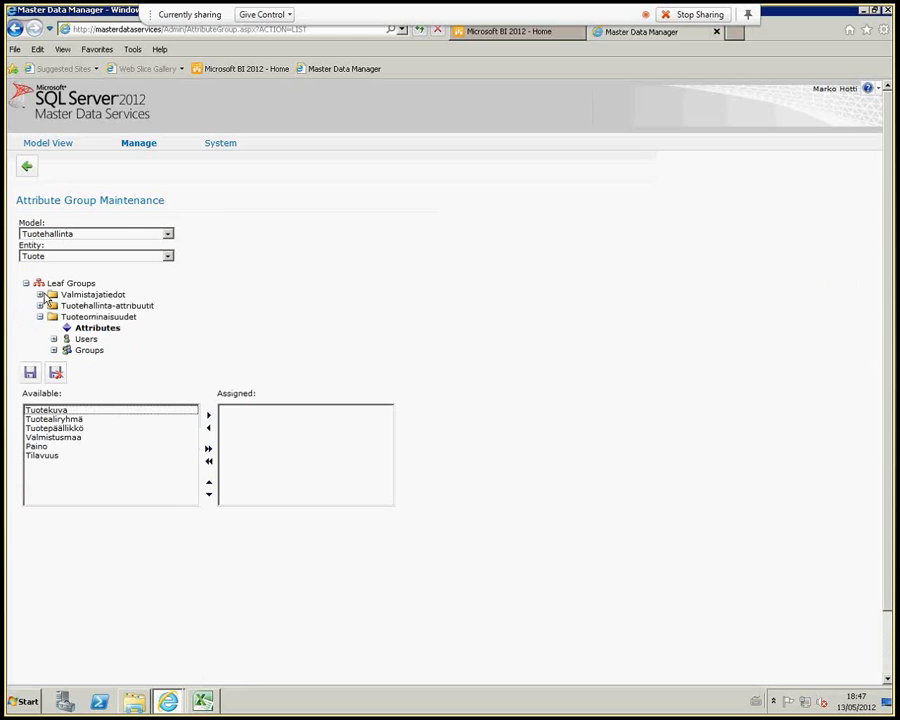
{"action": "left_click", "coordinate": [40, 446]}
{"action": "left_click", "coordinate": [208, 414]}
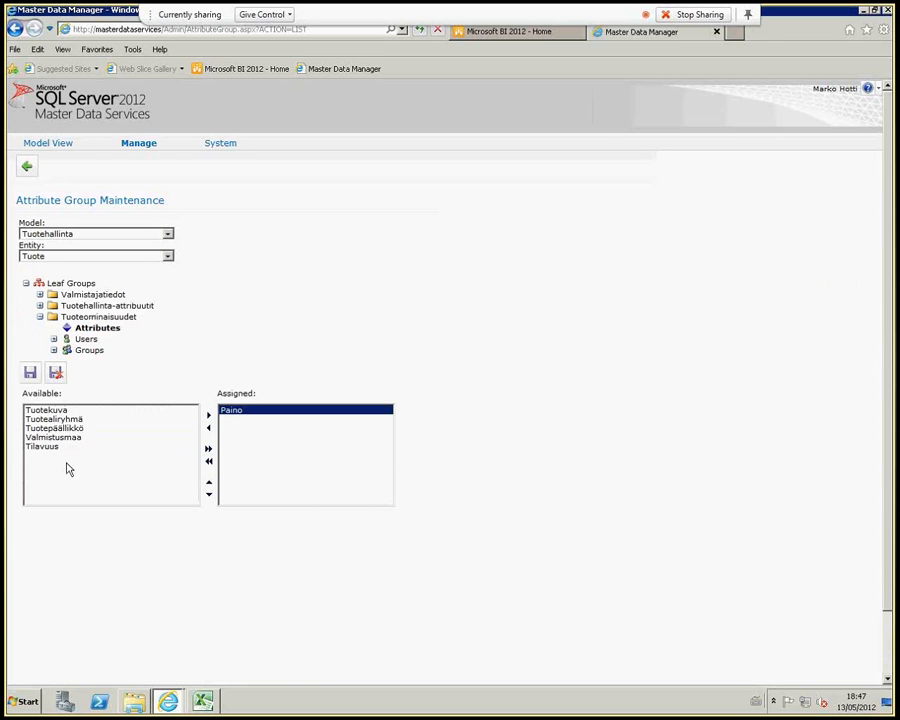
{"action": "left_click", "coordinate": [57, 449]}
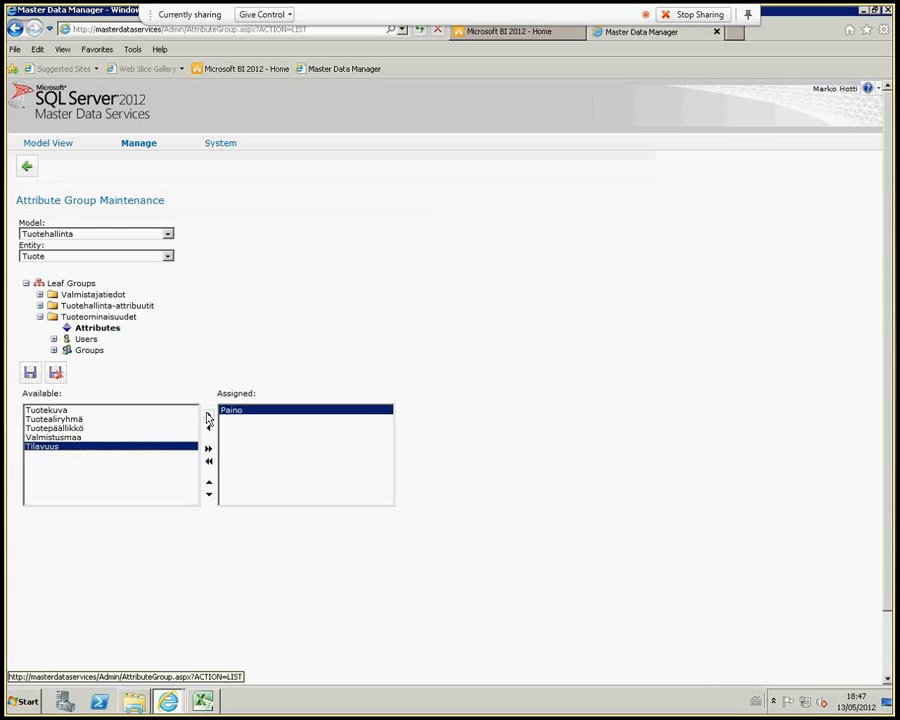
{"action": "left_click", "coordinate": [208, 415]}
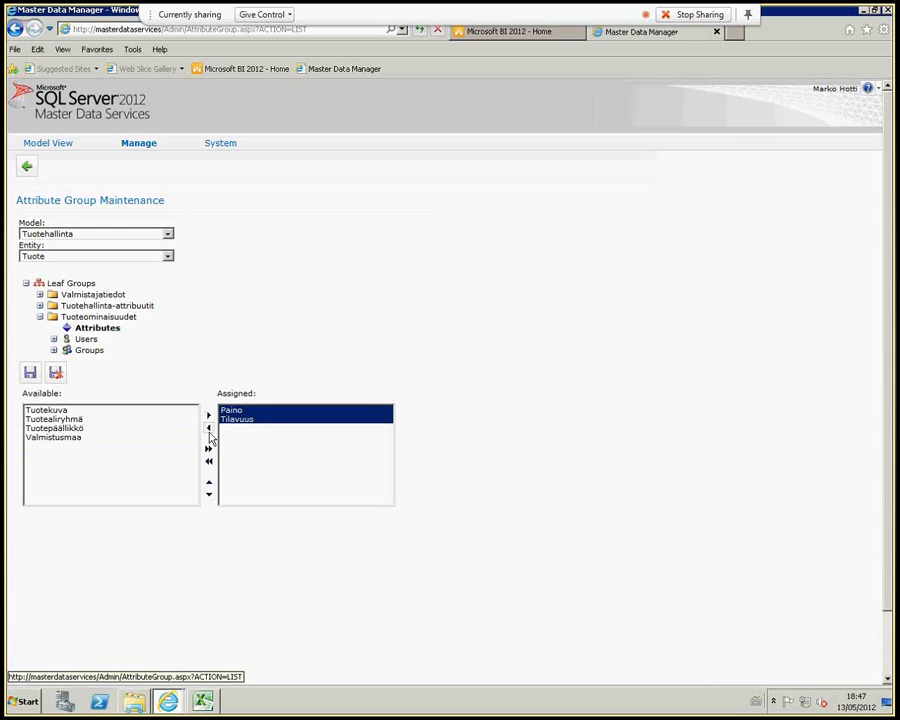
{"action": "left_click", "coordinate": [30, 373]}
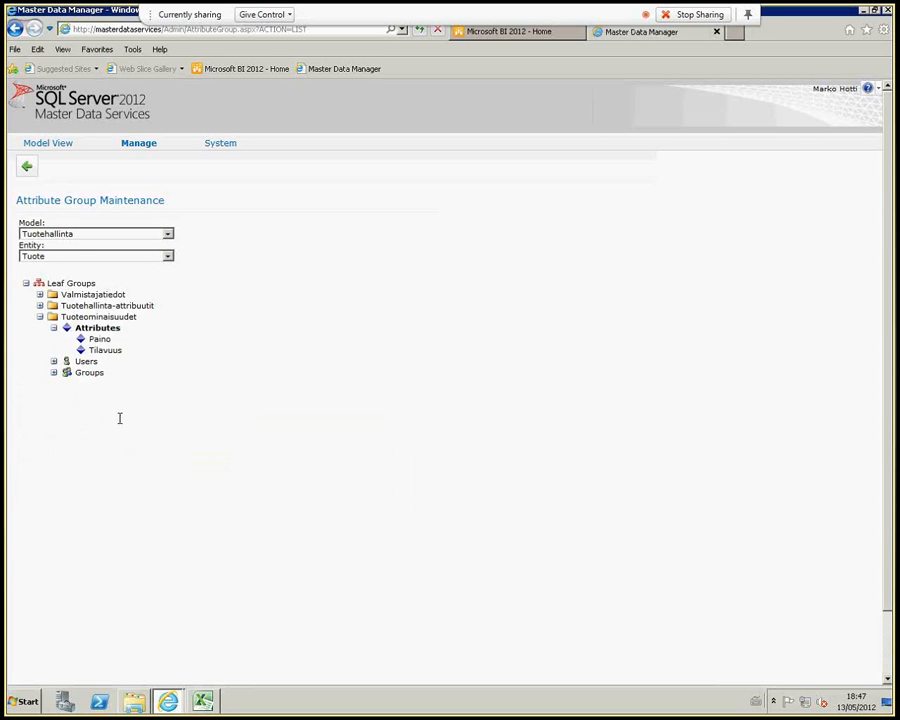
Add a domain-based attribute named Tuotepääryhmä, linked to the Tuotepääryhmä entity, to the Tuotealiryhmä entity and save both attribute and entity
{"action": "left_click", "coordinate": [132, 173]}
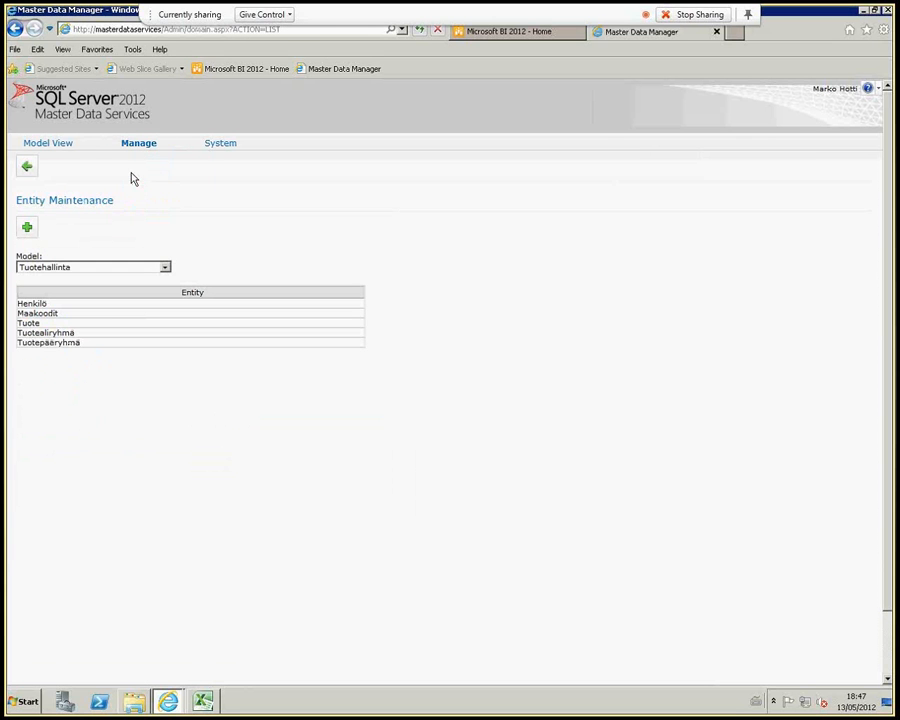
{"action": "left_click", "coordinate": [92, 334]}
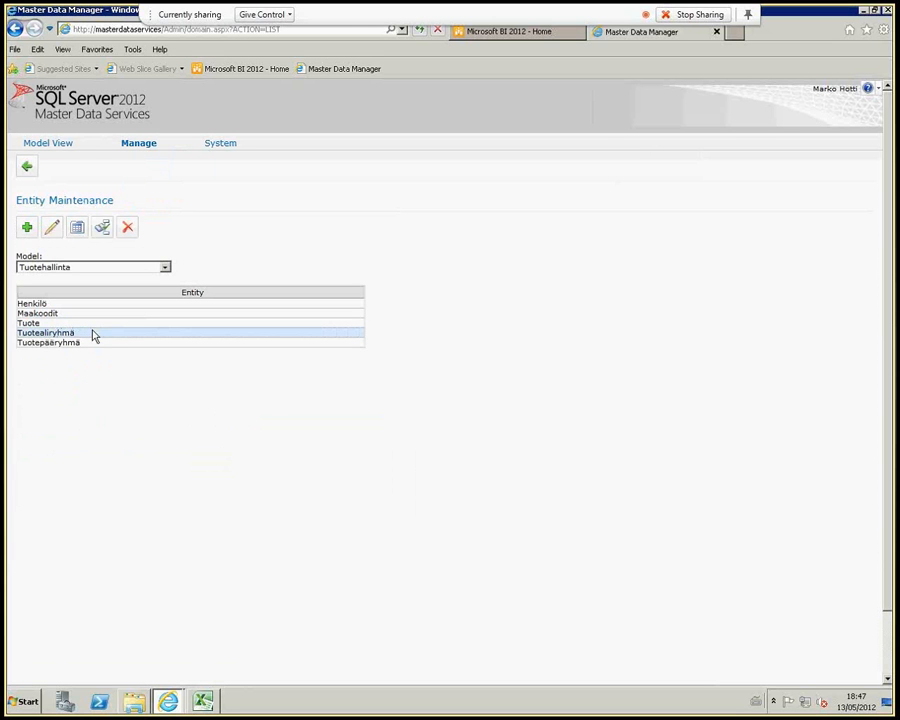
{"action": "left_click", "coordinate": [54, 229]}
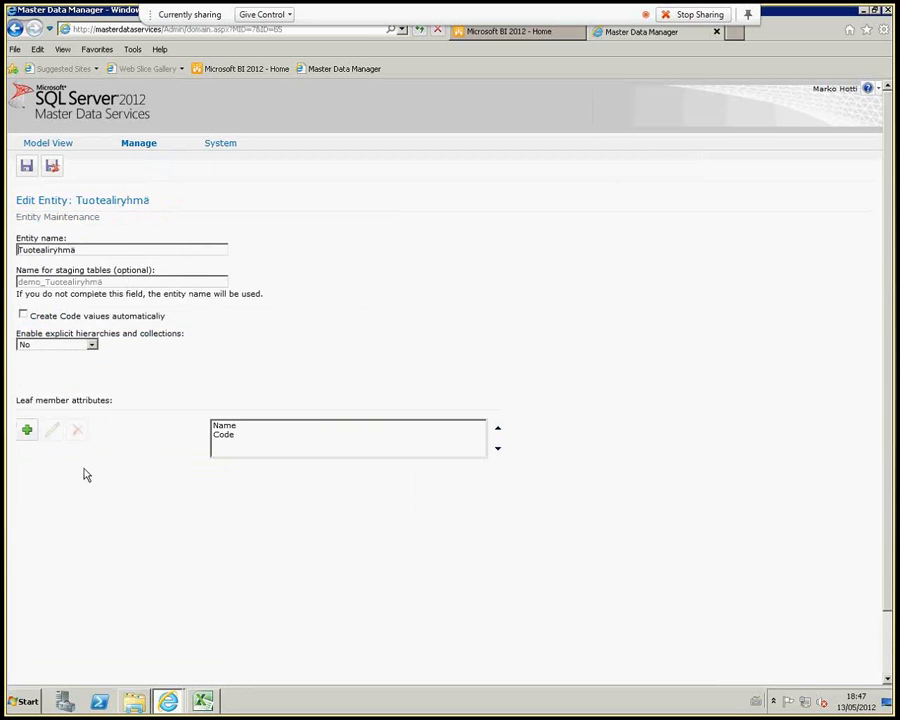
{"action": "left_click", "coordinate": [28, 430]}
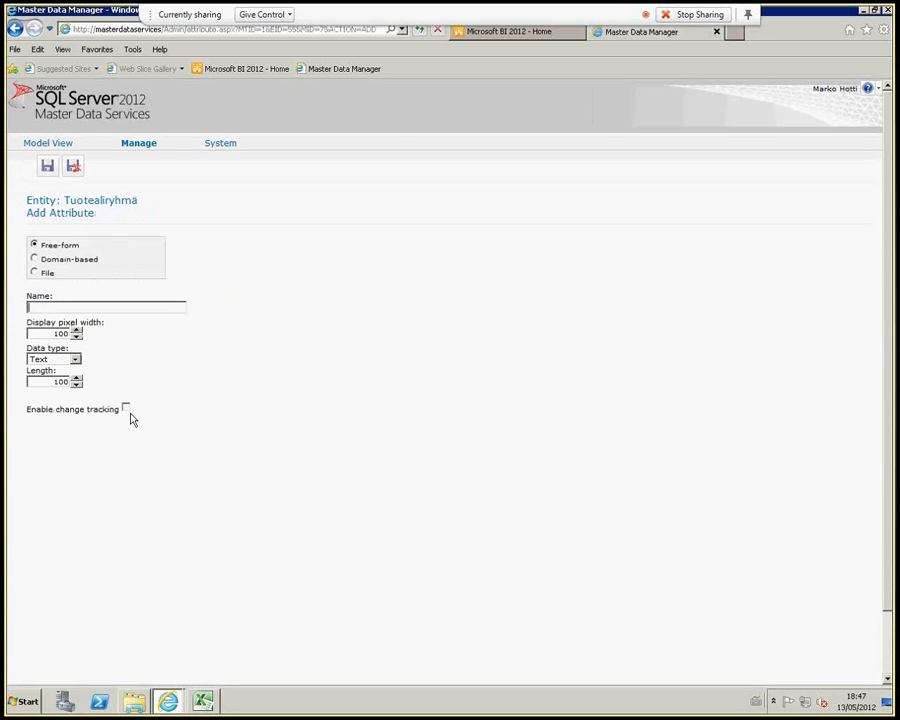
{"action": "type", "text": "Tuote"}
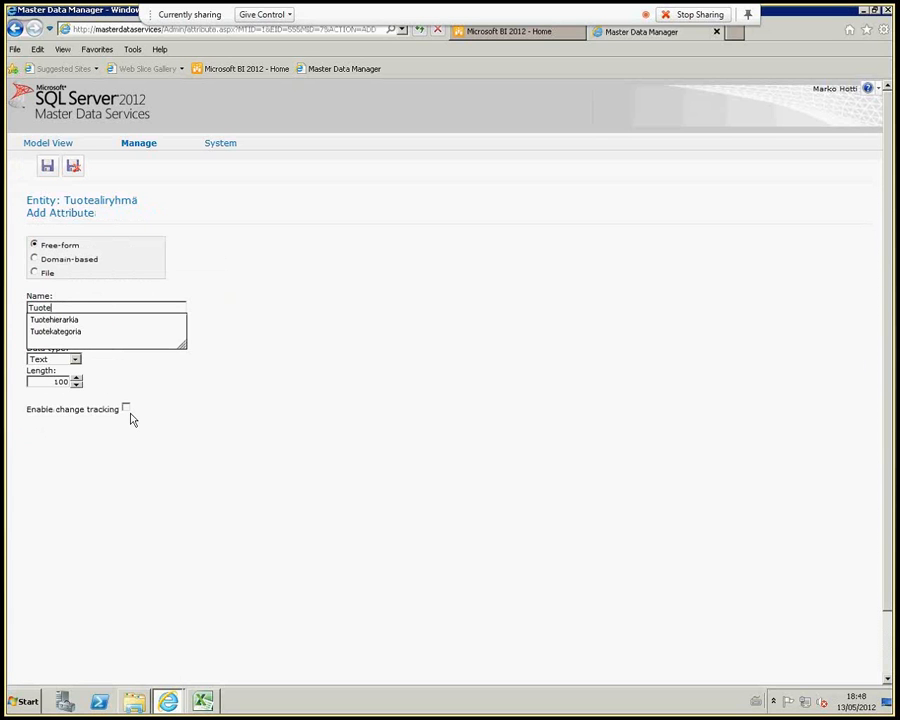
{"action": "type", "text": "pääryhmä"}
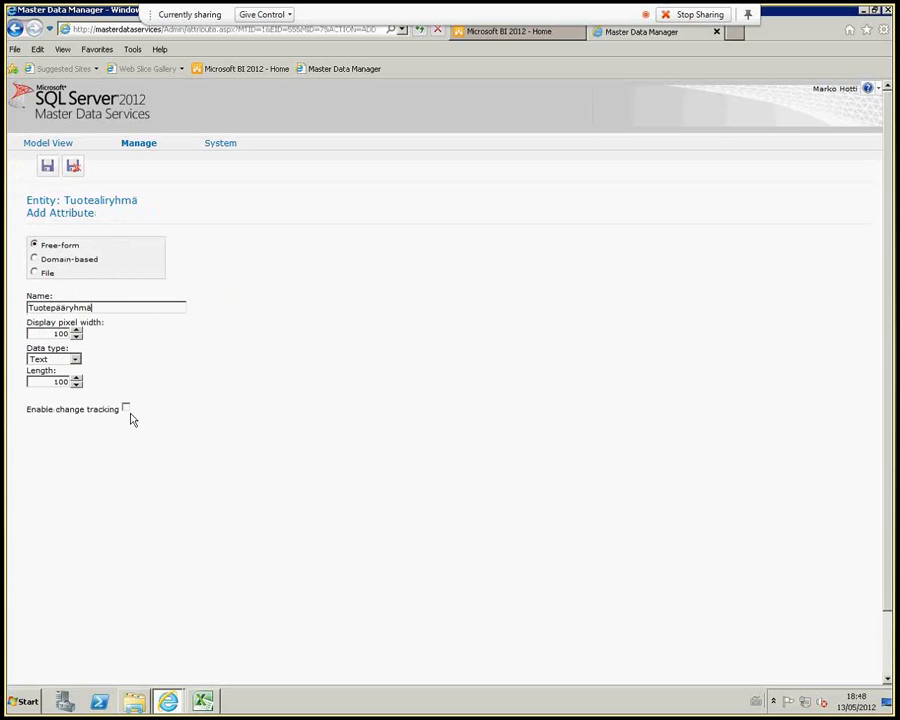
{"action": "left_click", "coordinate": [34, 259]}
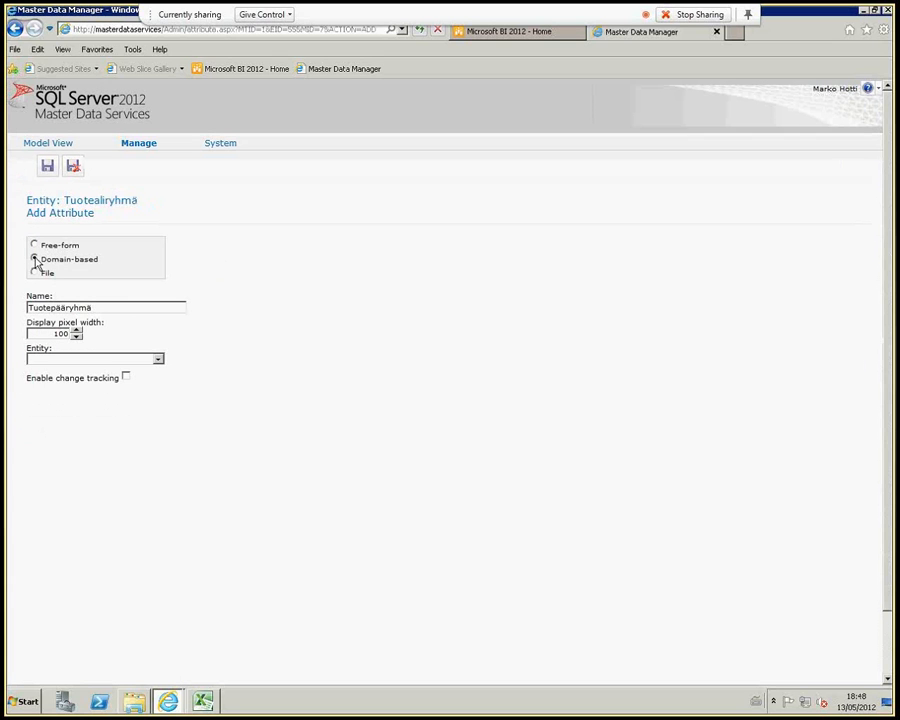
{"action": "left_click", "coordinate": [158, 361]}
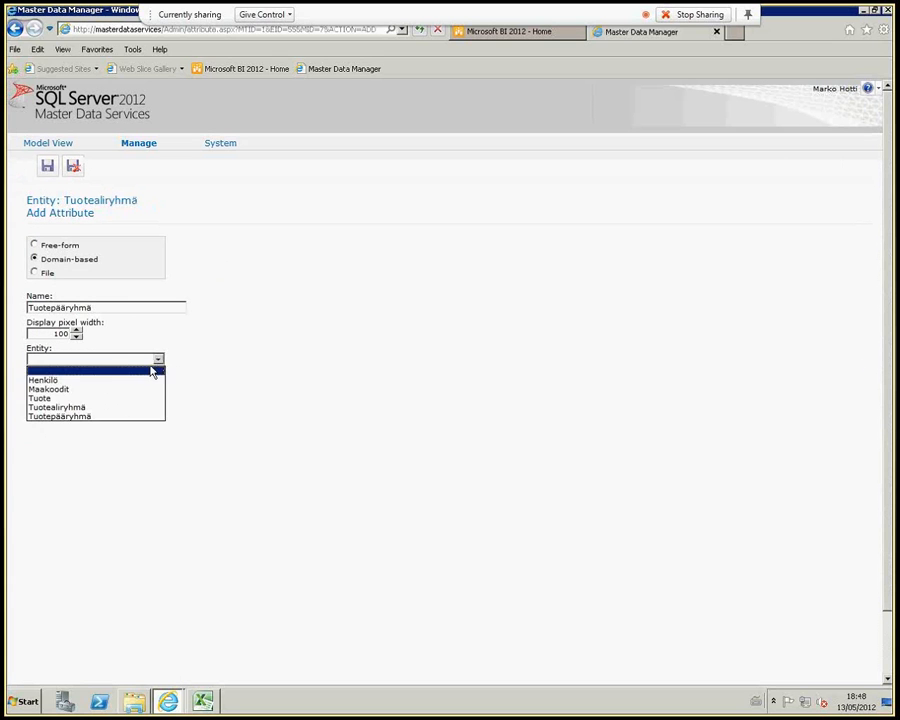
{"action": "left_click", "coordinate": [134, 416]}
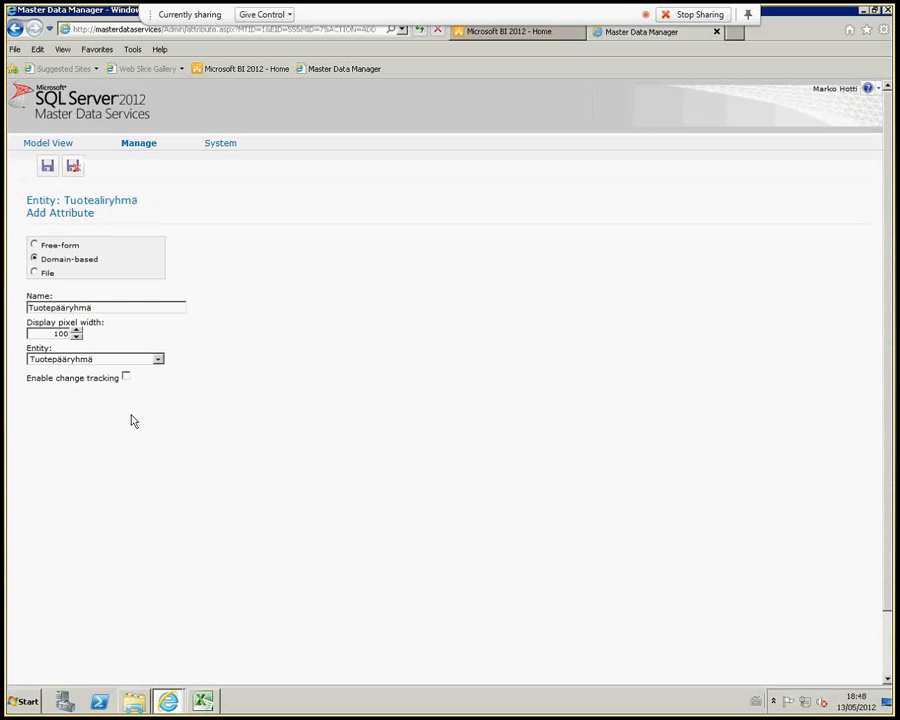
{"action": "left_click", "coordinate": [47, 165]}
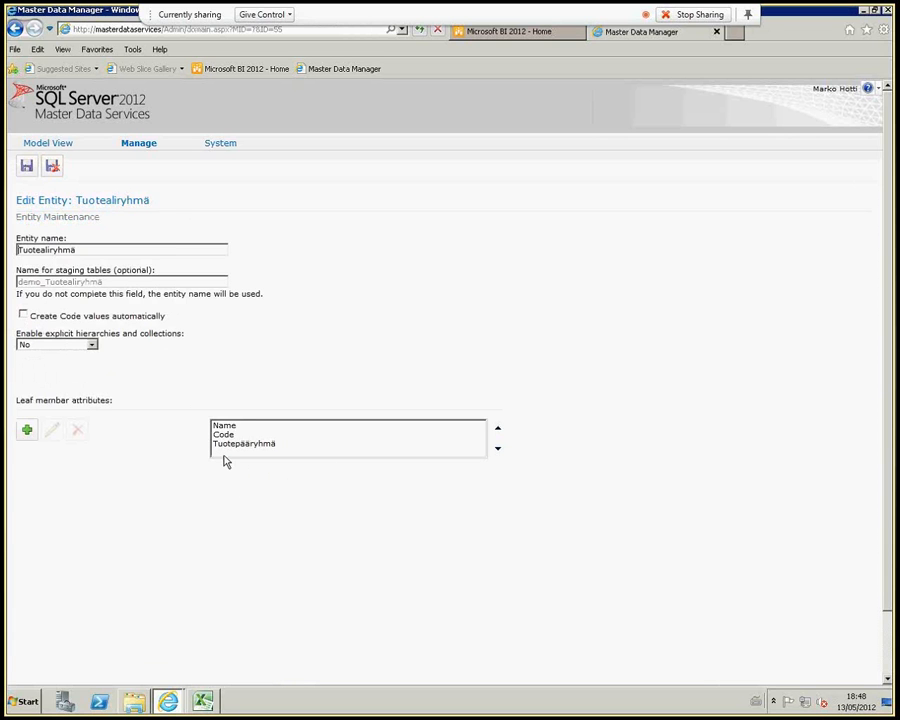
{"action": "left_click", "coordinate": [27, 167]}
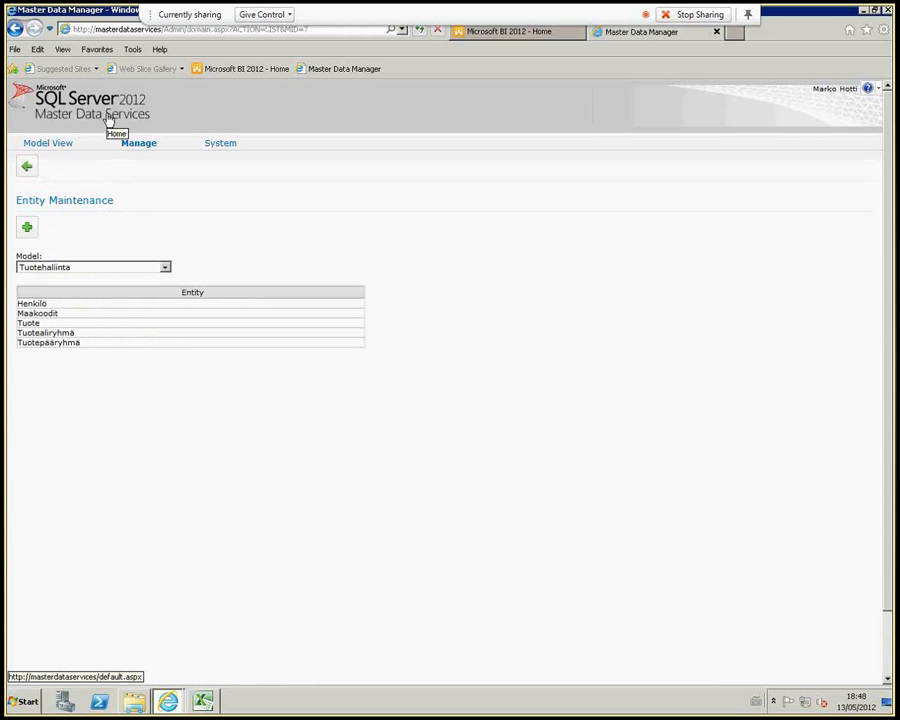
Leave entity maintenance and open the Tuotepääryhmä entity's members in the Explorer for the Tuotehallinta model
{"action": "left_click", "coordinate": [33, 343]}
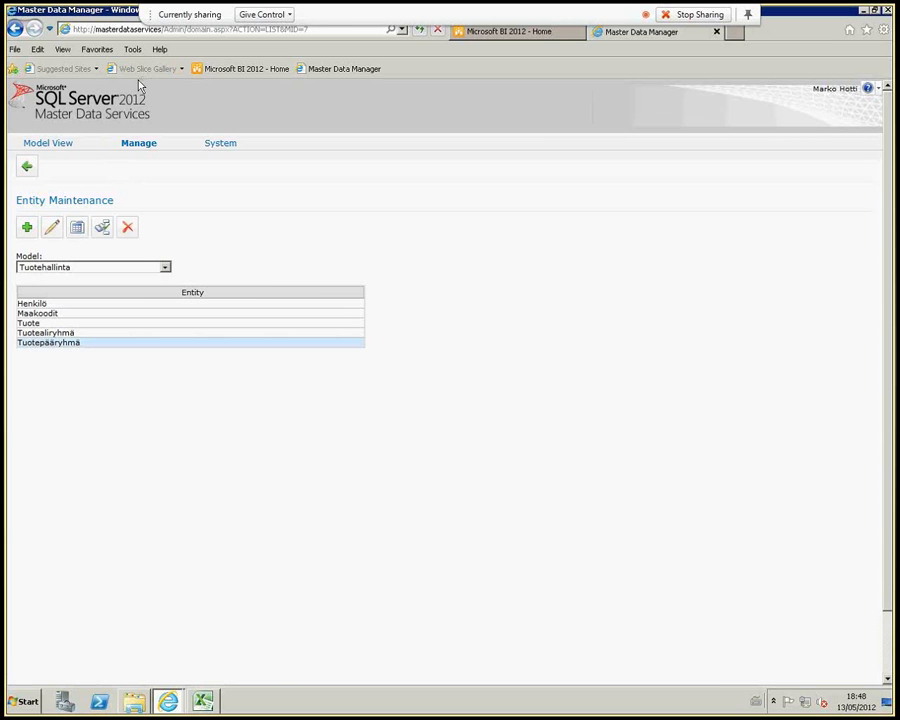
{"action": "left_click", "coordinate": [130, 108]}
{"action": "left_click", "coordinate": [128, 214]}
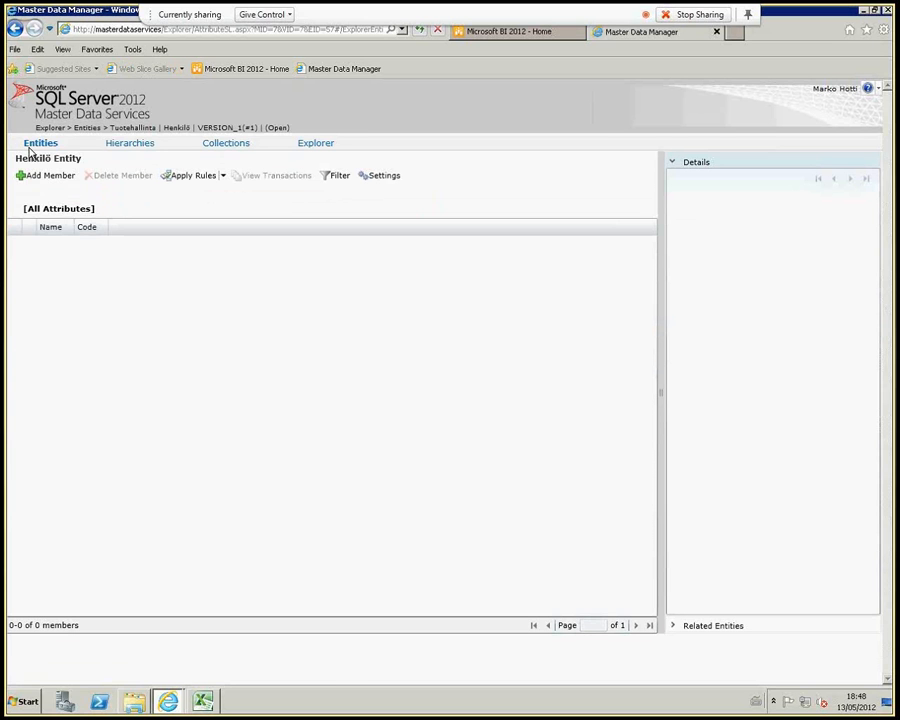
{"action": "left_click", "coordinate": [30, 142]}
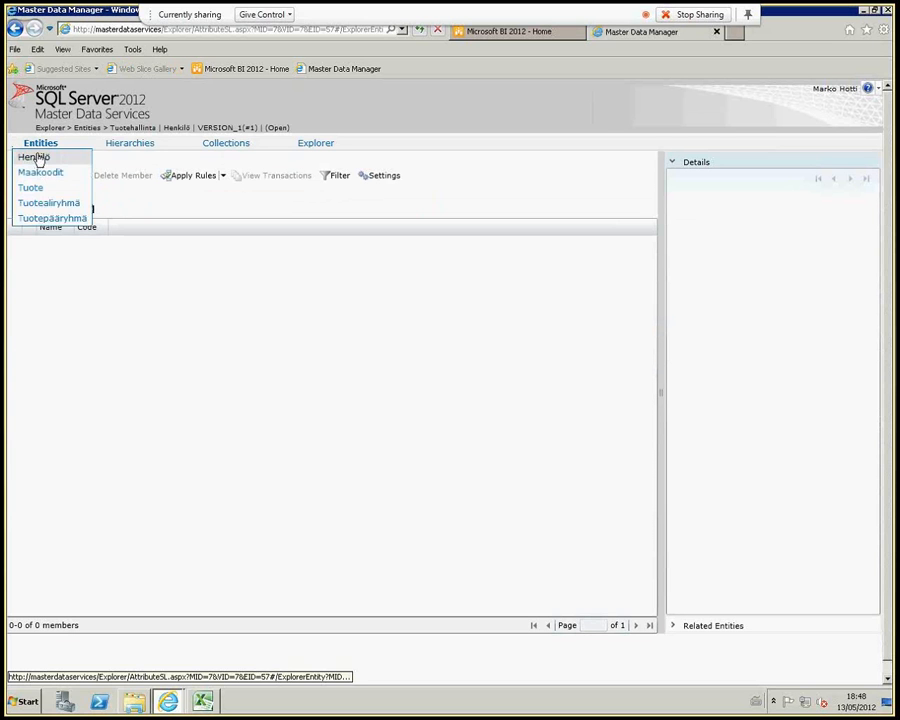
{"action": "left_click", "coordinate": [45, 220]}
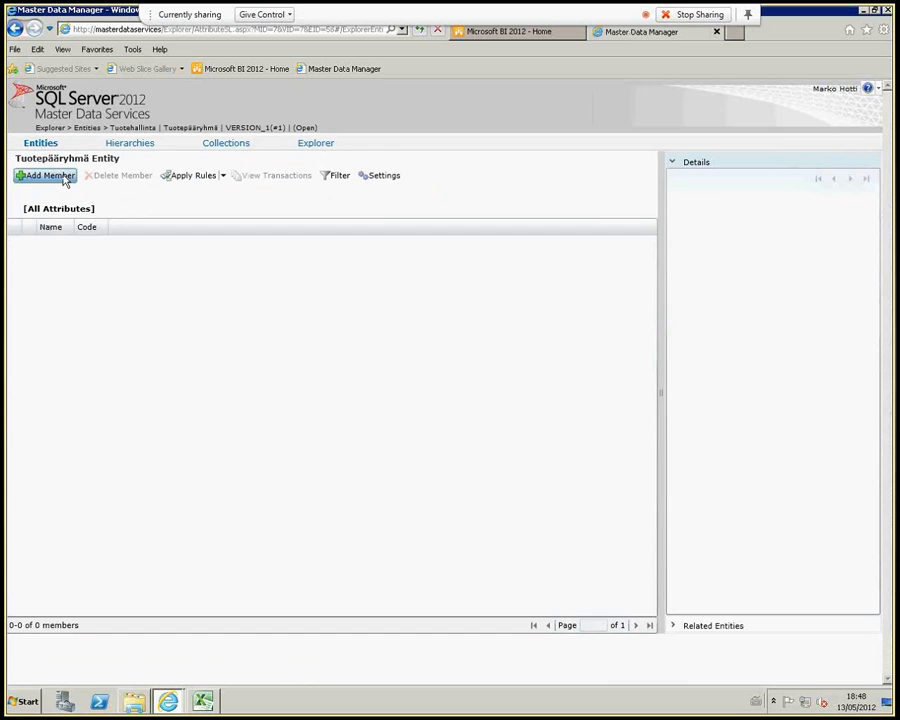
Add a member named Vaatteet with code VA-01 to the Tuotepääryhmä entity and save it
{"action": "left_click", "coordinate": [63, 180]}
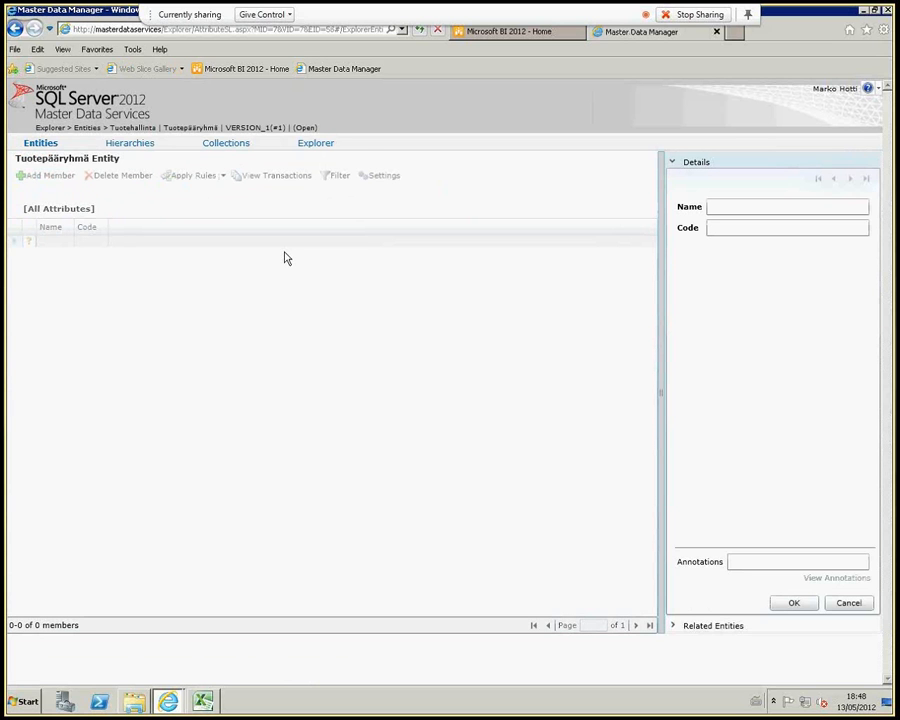
{"action": "left_click", "coordinate": [740, 207]}
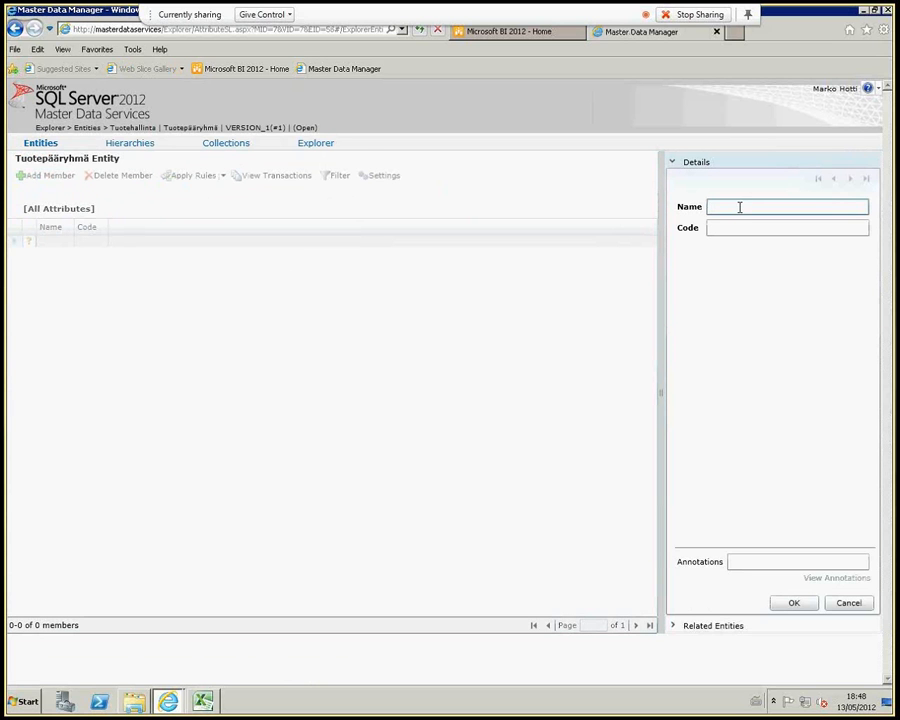
{"action": "type", "text": "Vaatteet"}
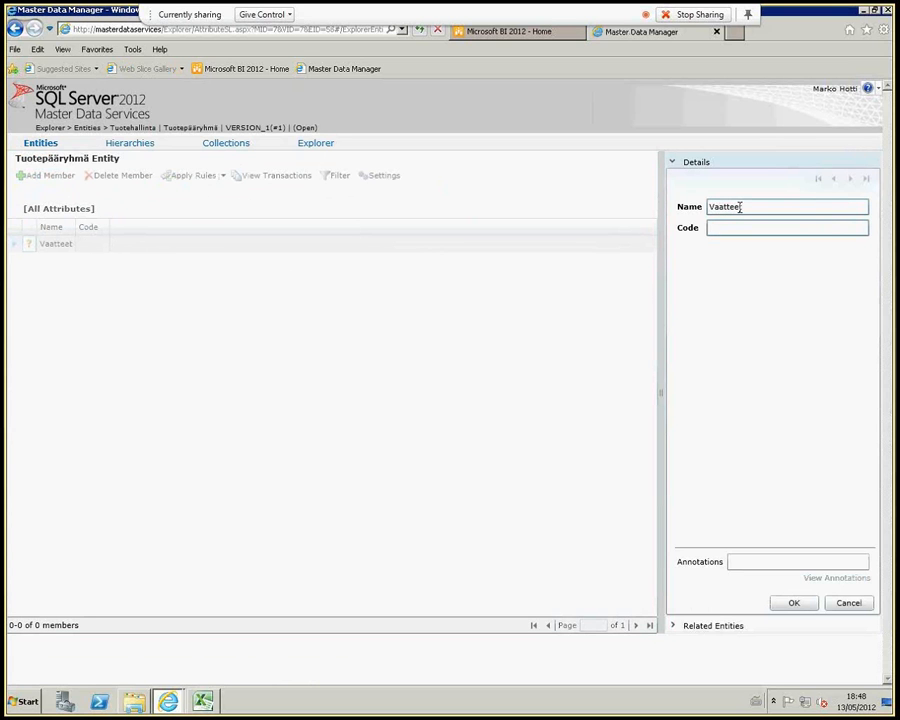
{"action": "key", "text": "Tab"}
{"action": "type", "text": "VA-01"}
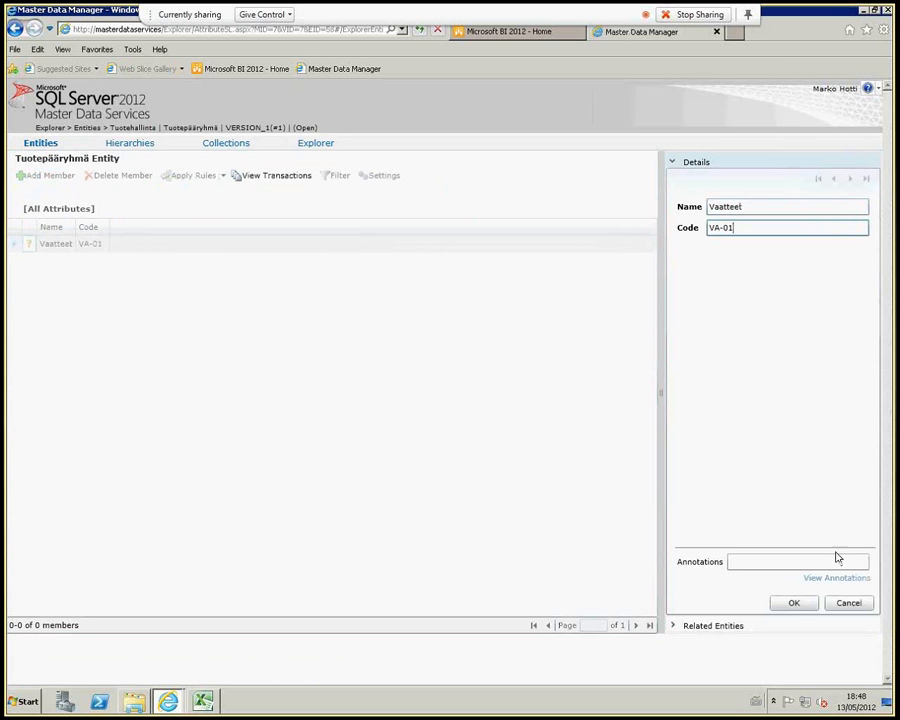
{"action": "left_click", "coordinate": [793, 604]}
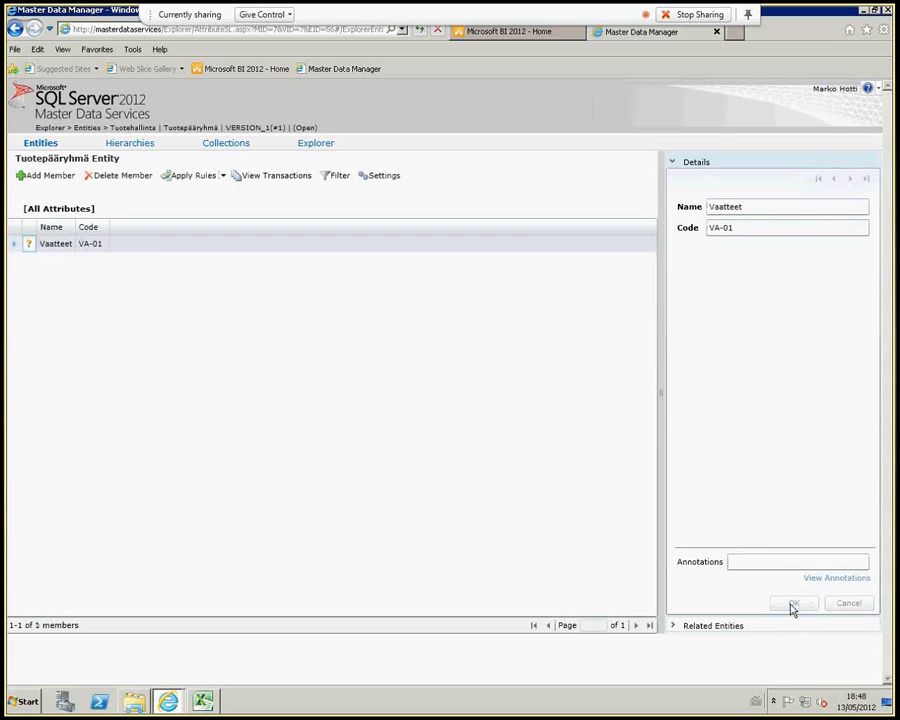
Add a second Tuotepääryhmä member named Elintarvikkeet with code EL-01 and save it
{"action": "double_click", "coordinate": [765, 208]}
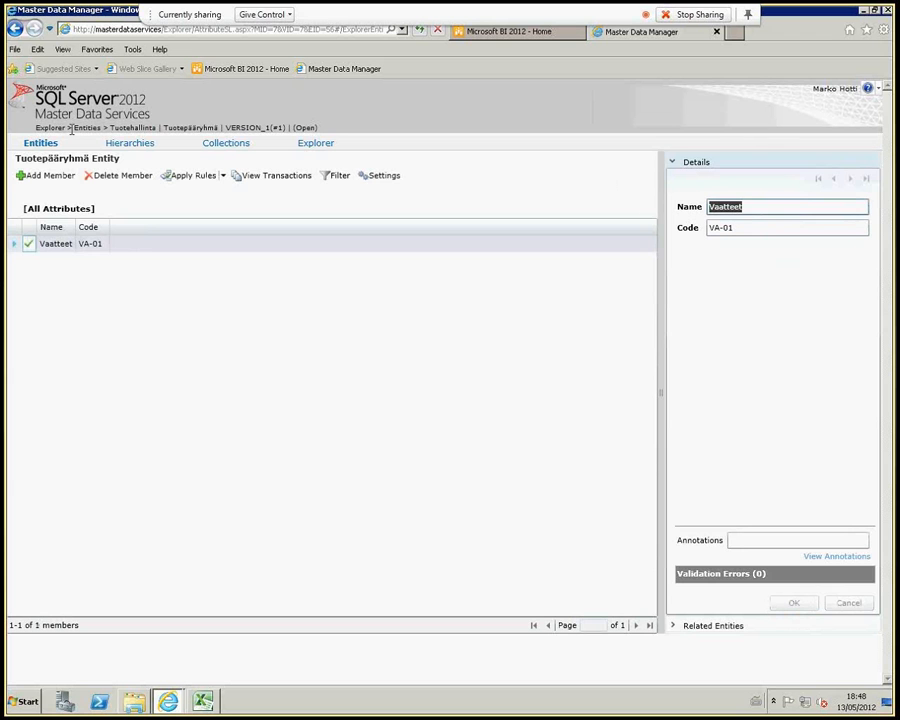
{"action": "left_click", "coordinate": [46, 175]}
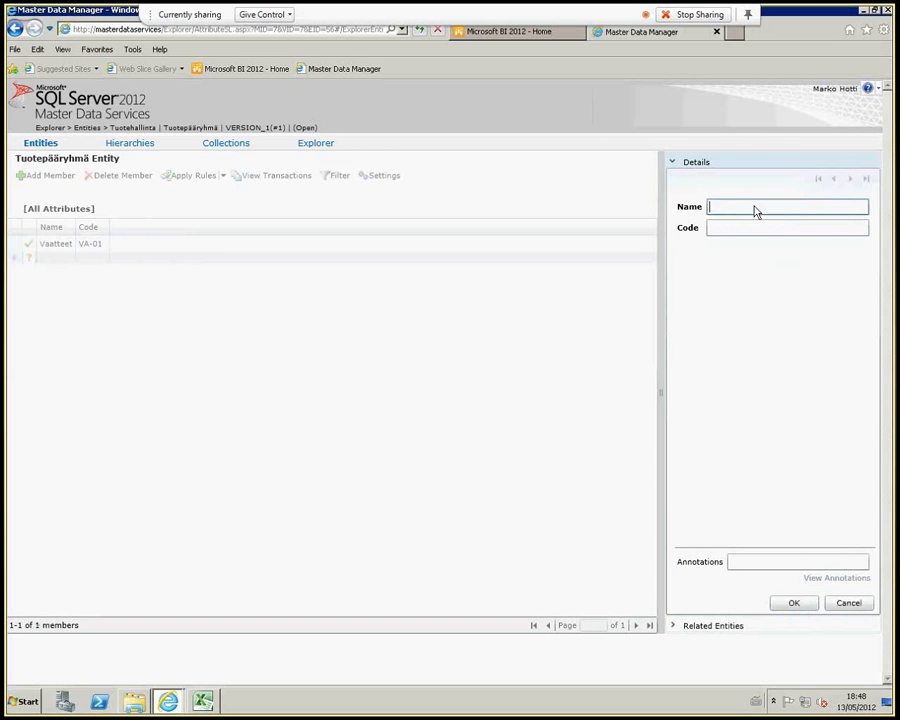
{"action": "type", "text": "Elintarvikkeet"}
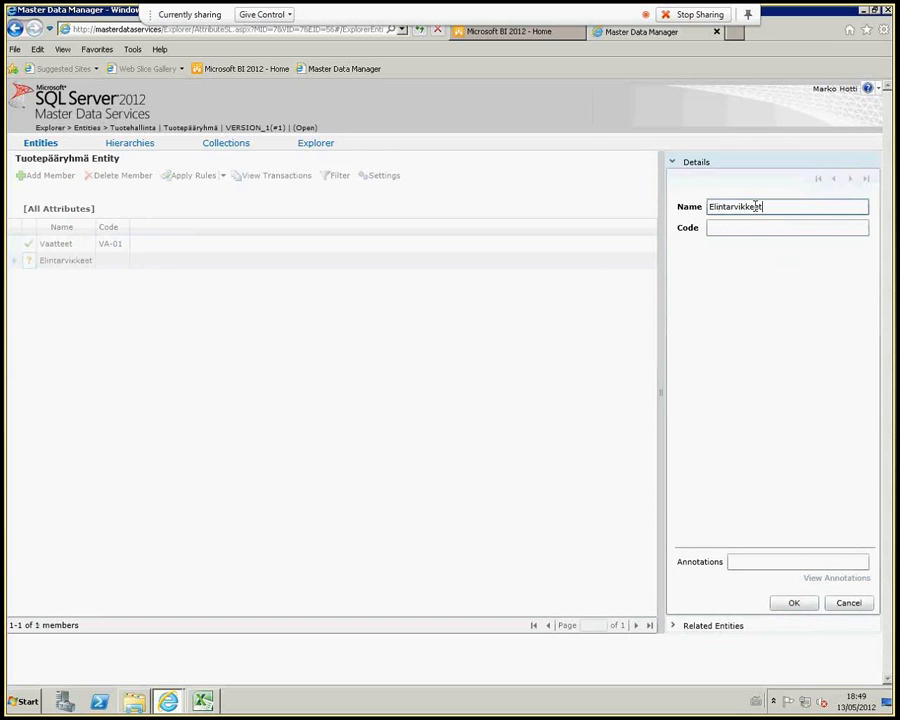
{"action": "key", "text": "Tab"}
{"action": "type", "text": "EL"}
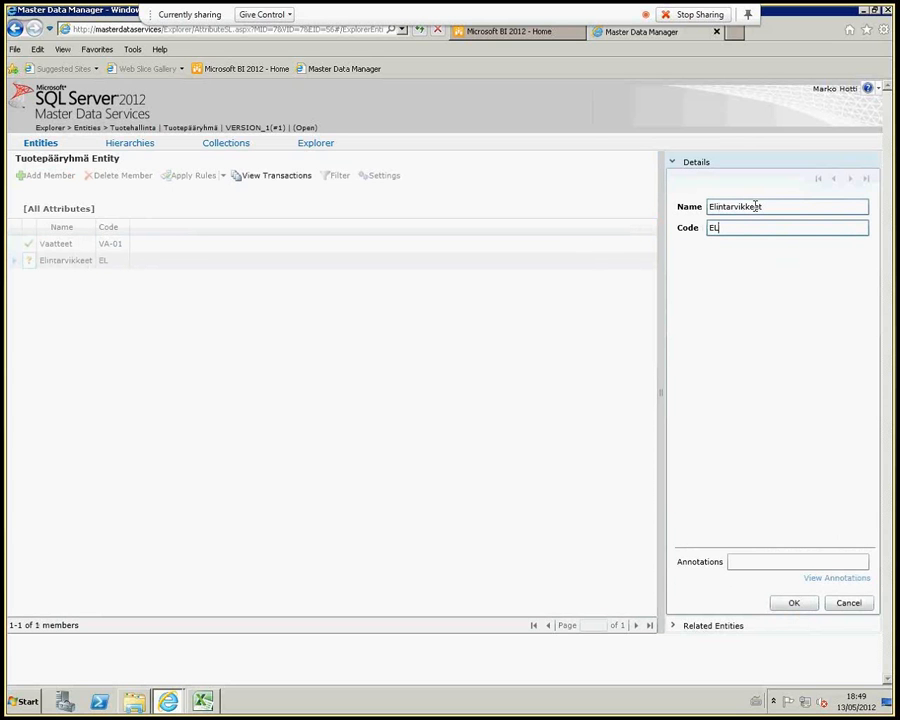
{"action": "type", "text": "-01"}
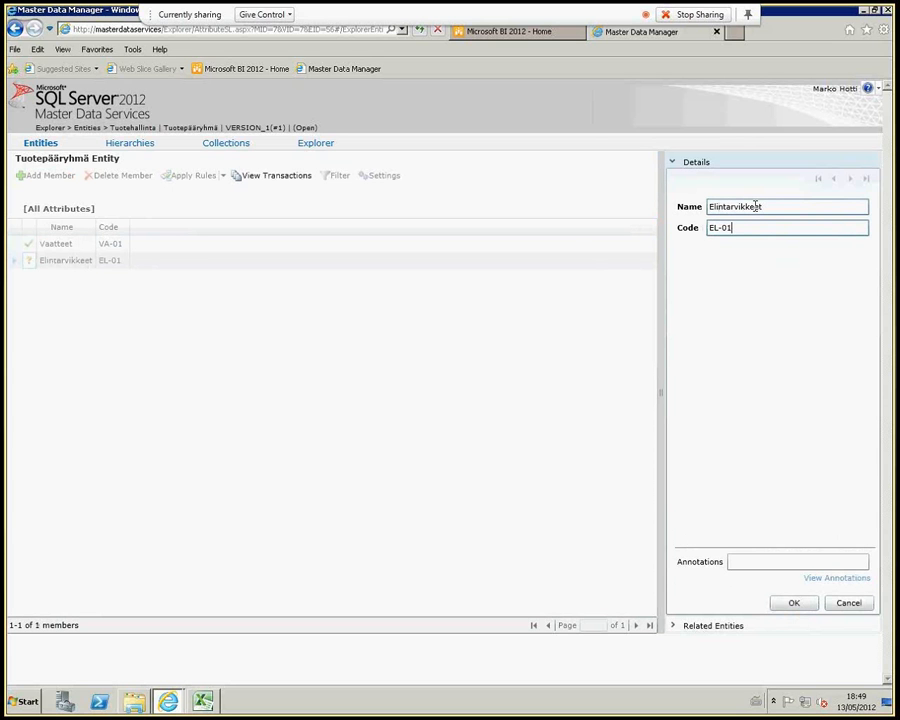
{"action": "left_click", "coordinate": [796, 603]}
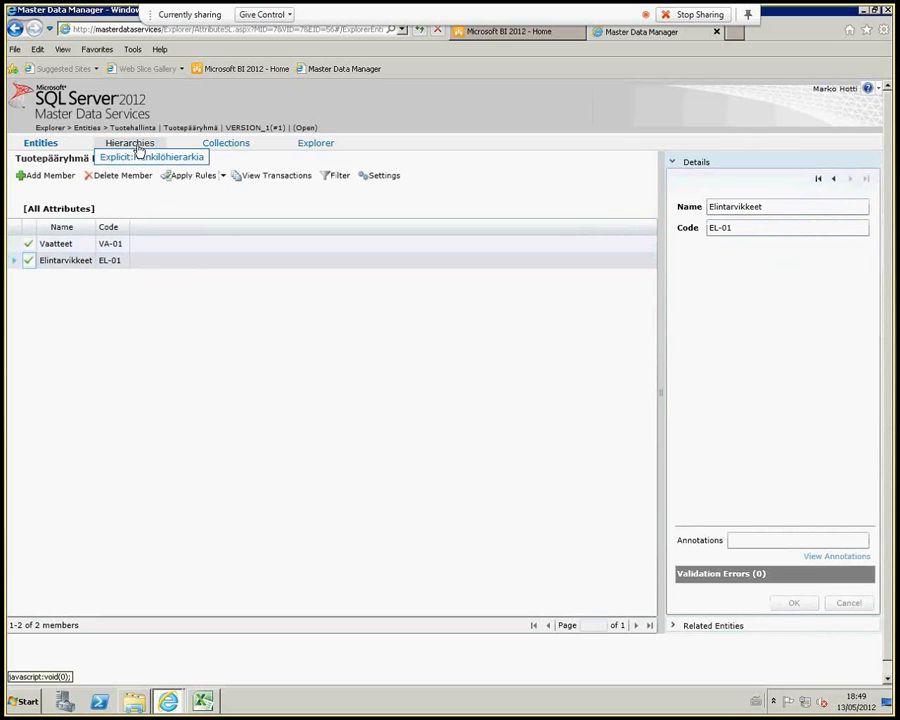
In the Tuotealiryhmä entity, add a member named Paidat with code PA-01 under main group VA-01 {Vaatteet} and save it
{"action": "mouse_move", "coordinate": [38, 145]}
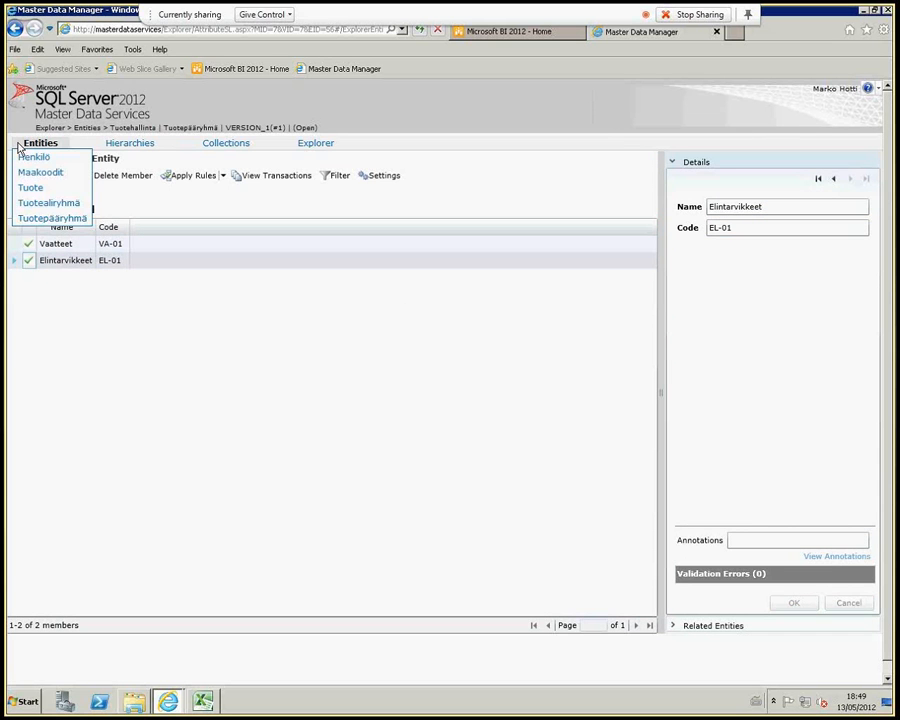
{"action": "left_click", "coordinate": [44, 204]}
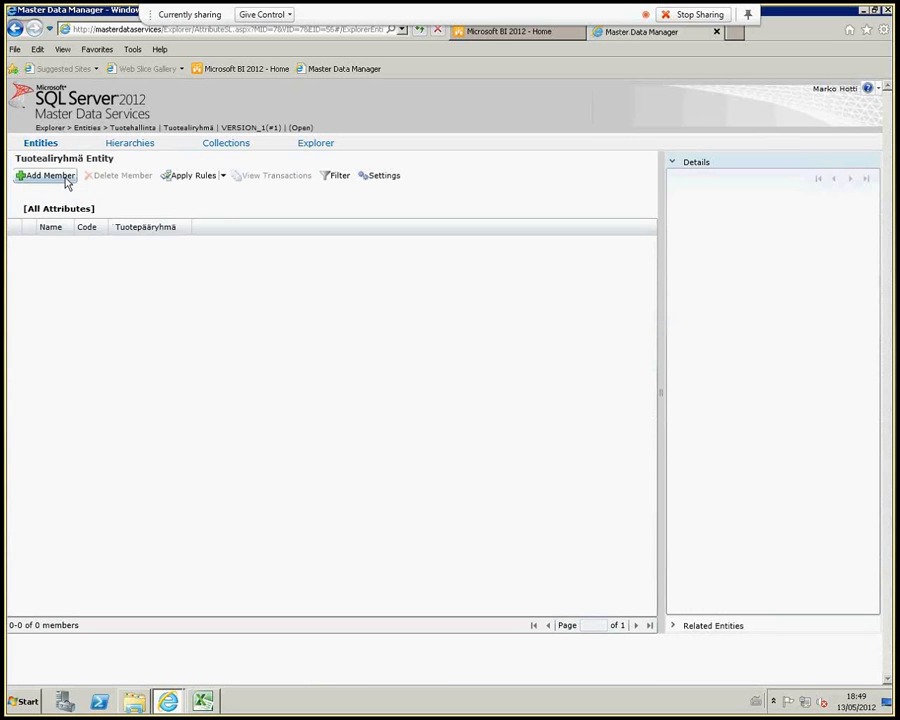
{"action": "left_click", "coordinate": [66, 177]}
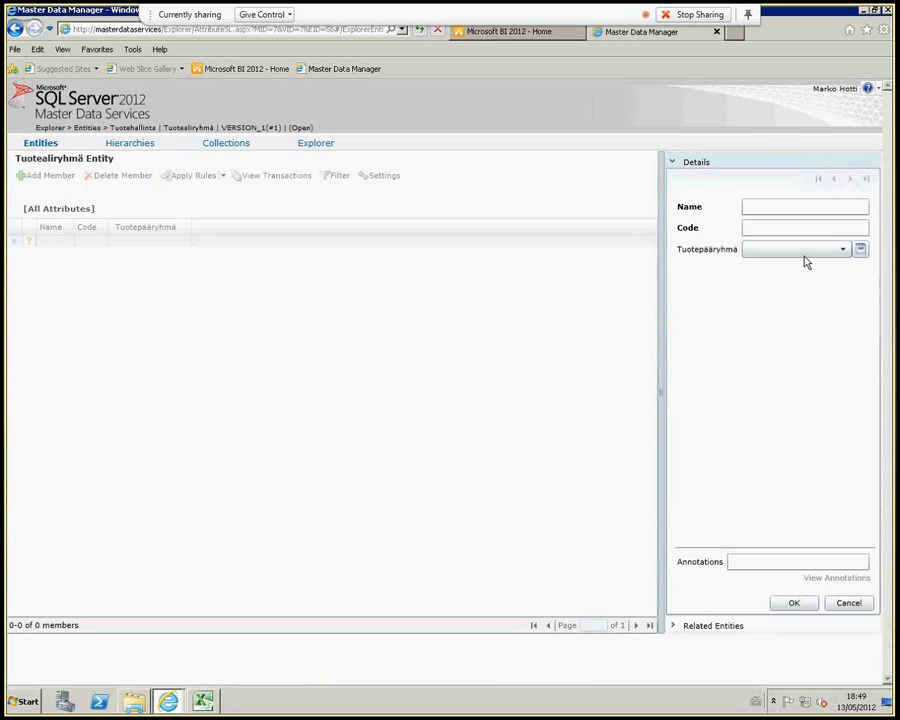
{"action": "left_click", "coordinate": [823, 206]}
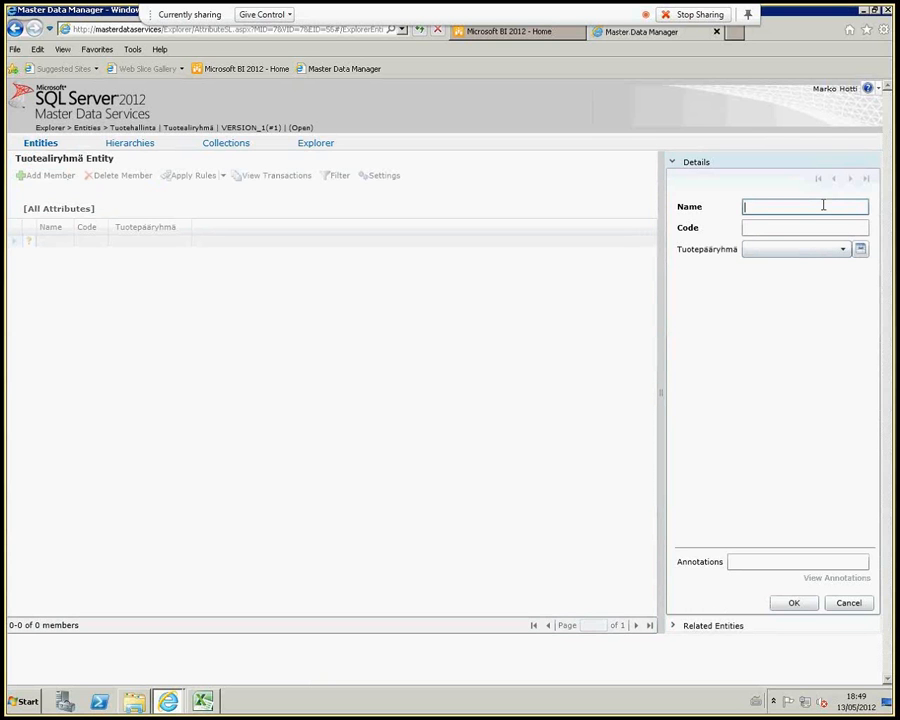
{"action": "type", "text": "Paidat"}
{"action": "key", "text": "Tab"}
{"action": "type", "text": "PA-"}
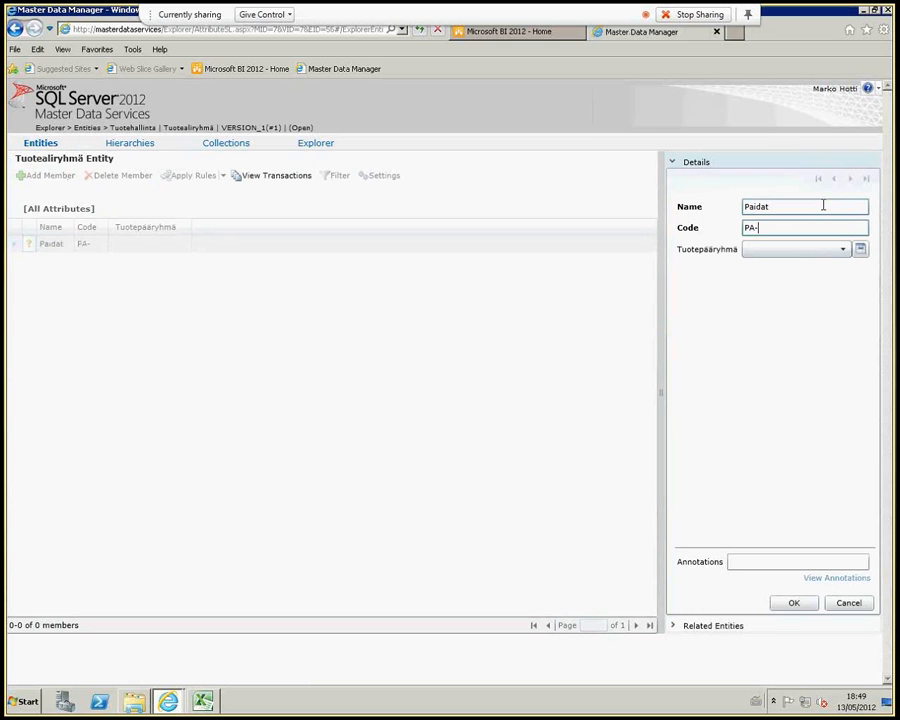
{"action": "type", "text": "01"}
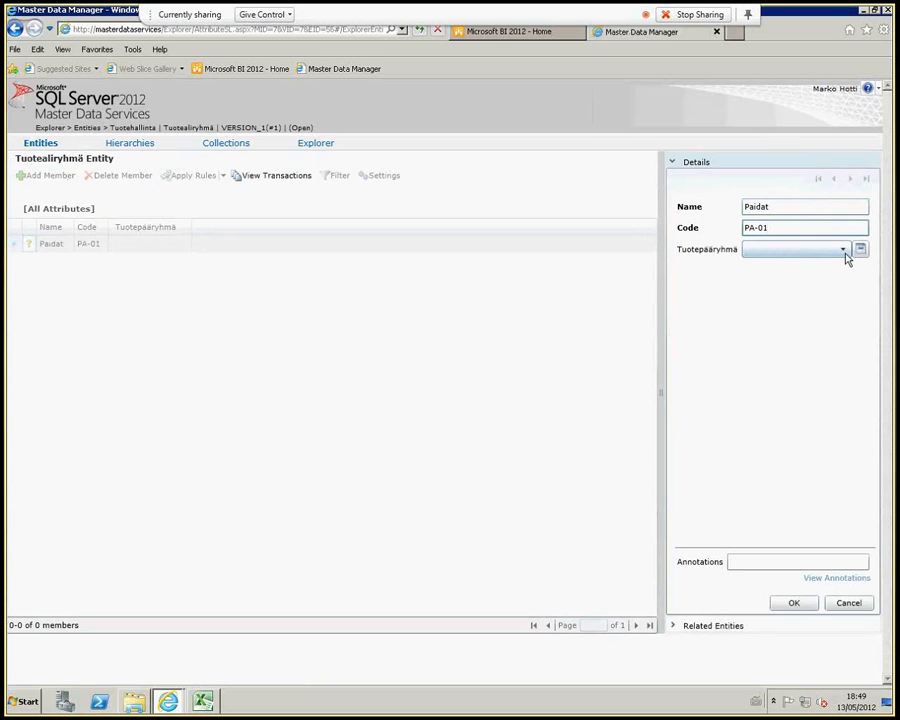
{"action": "left_click", "coordinate": [843, 250]}
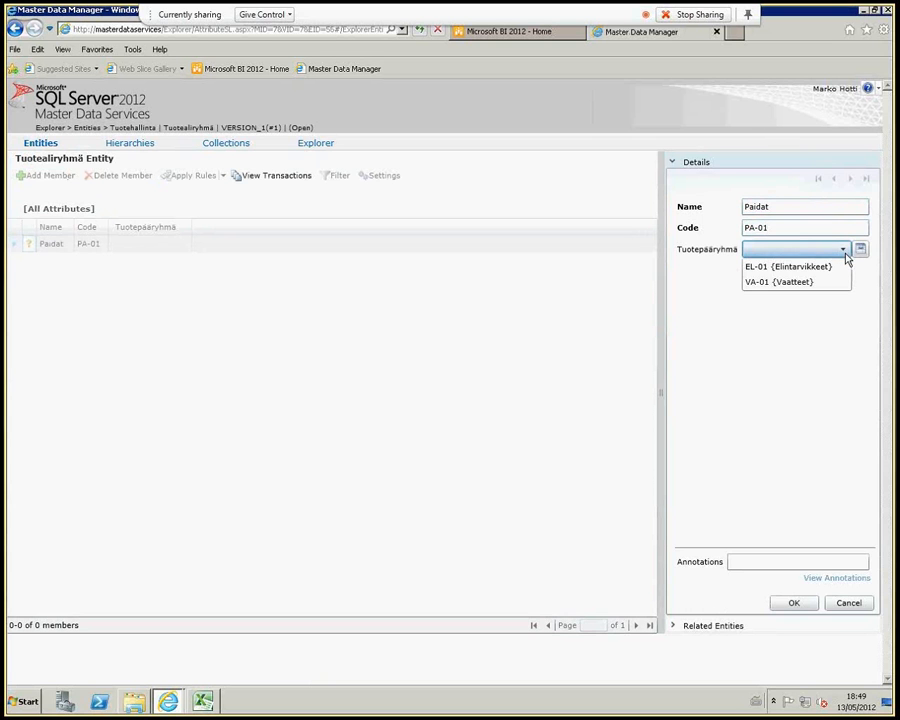
{"action": "left_click", "coordinate": [792, 283]}
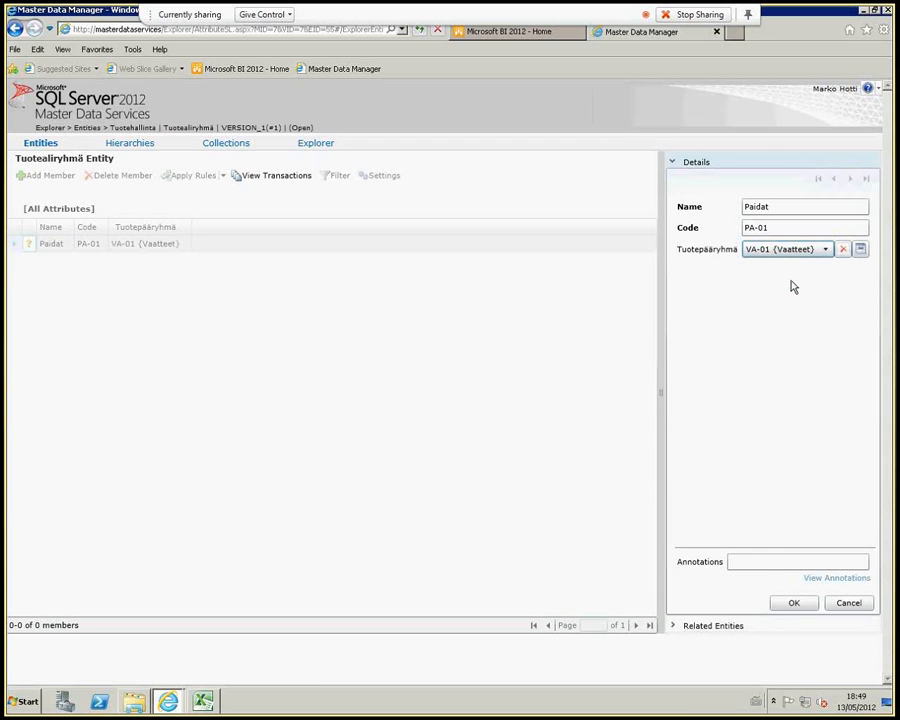
{"action": "left_click", "coordinate": [776, 560]}
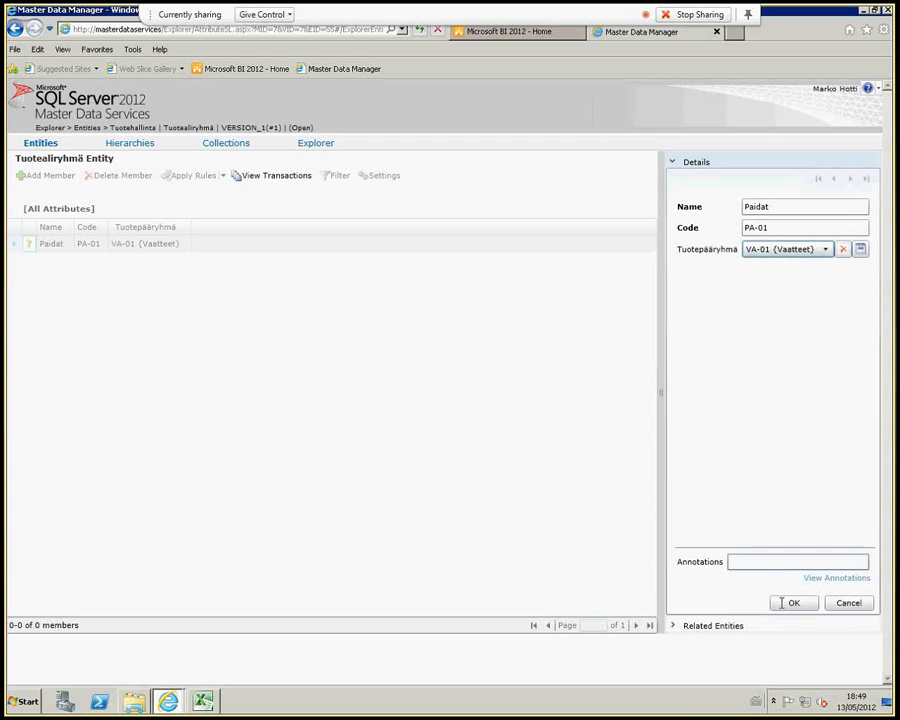
{"action": "left_click", "coordinate": [790, 603]}
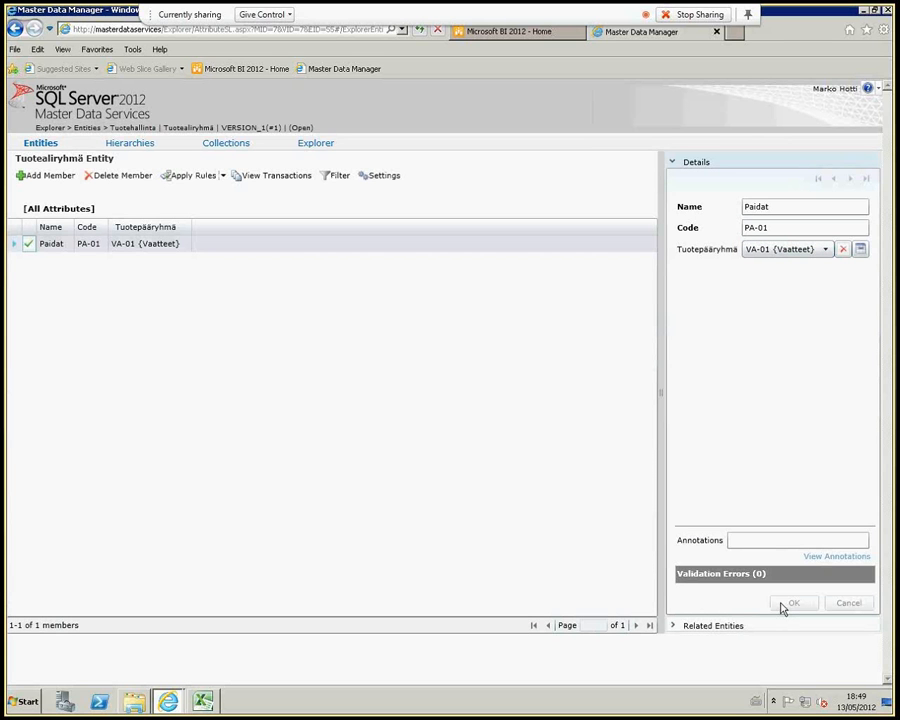
Add a Tuotealiryhmä member named Housut with code HO-01 under main group VA-01 {Vaatteet} and save it
{"action": "left_click", "coordinate": [72, 177]}
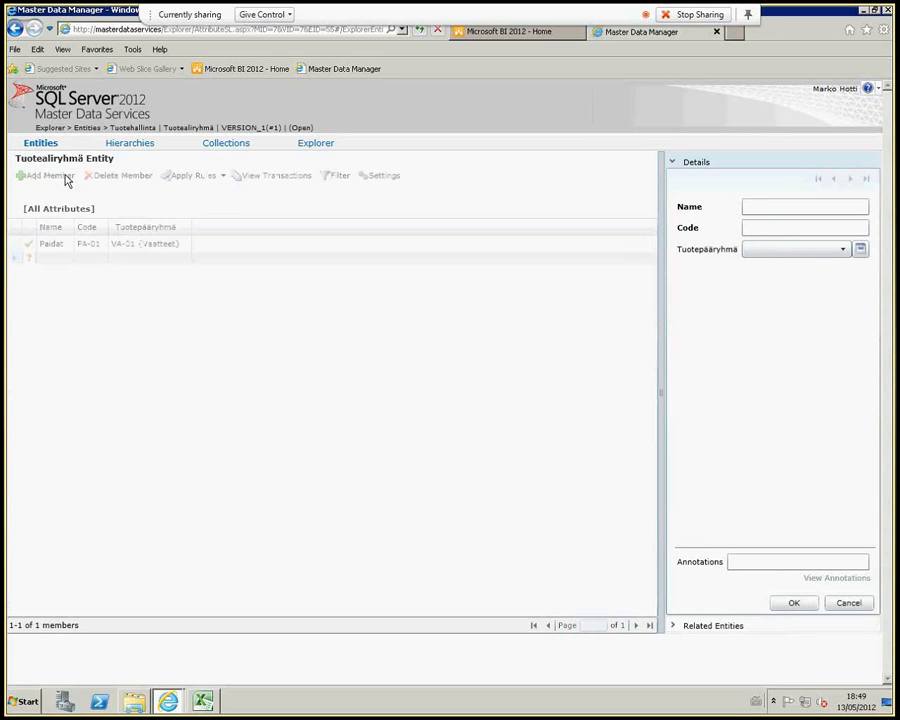
{"action": "left_click", "coordinate": [768, 206]}
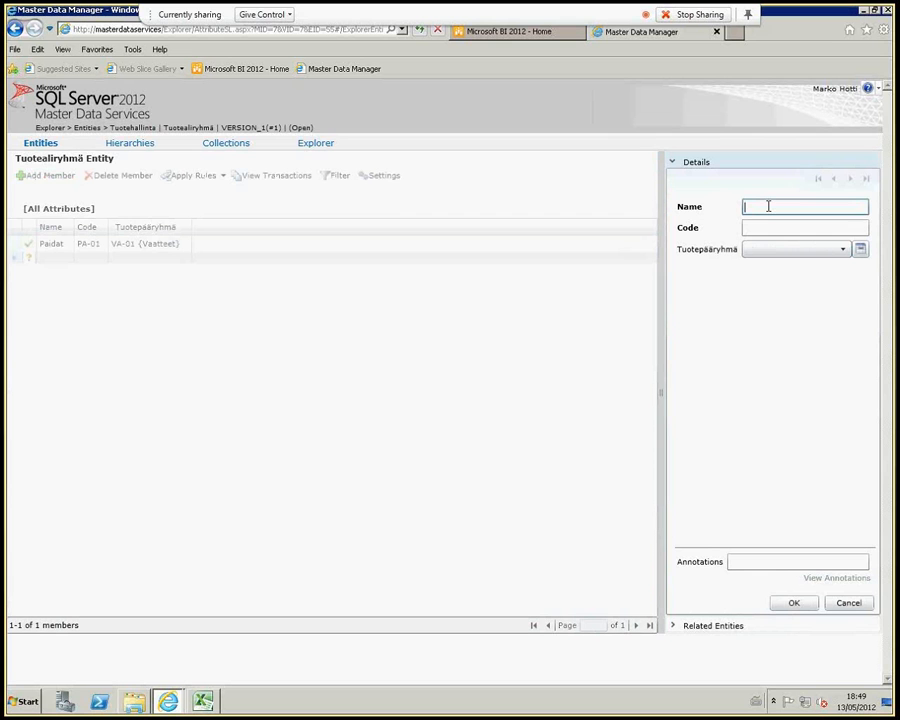
{"action": "type", "text": "Housut"}
{"action": "key", "text": "Tab"}
{"action": "type", "text": "HO-01"}
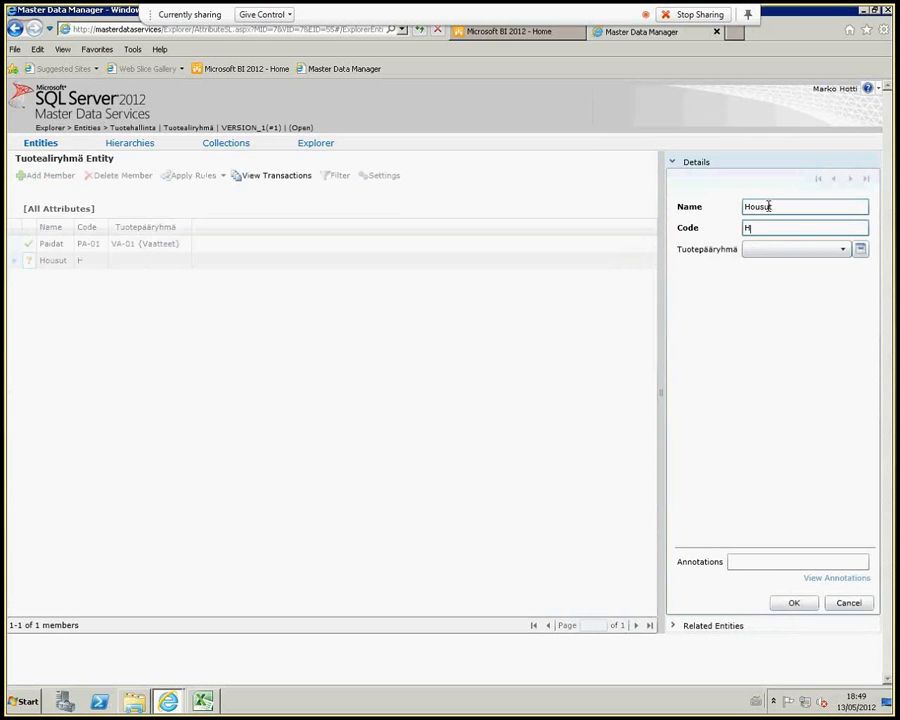
{"action": "left_click", "coordinate": [845, 252]}
{"action": "left_click", "coordinate": [800, 267]}
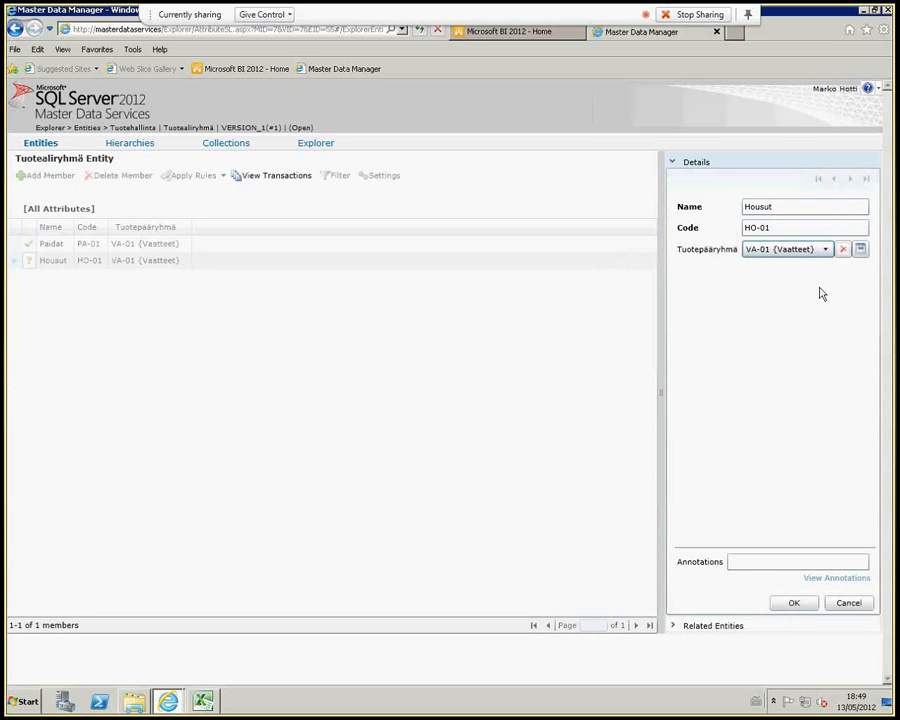
{"action": "left_click", "coordinate": [796, 604]}
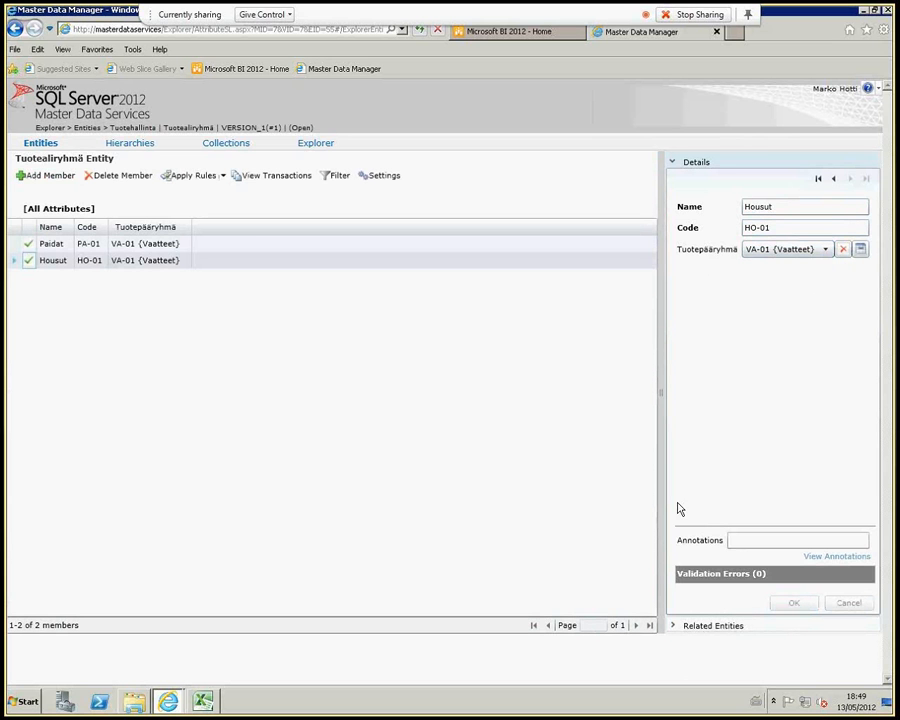
Add a Tuotealiryhmä member named Leivät with code LE-01 under main group EL-01 {Elintarvikkeet} and save it
{"action": "left_click", "coordinate": [47, 176]}
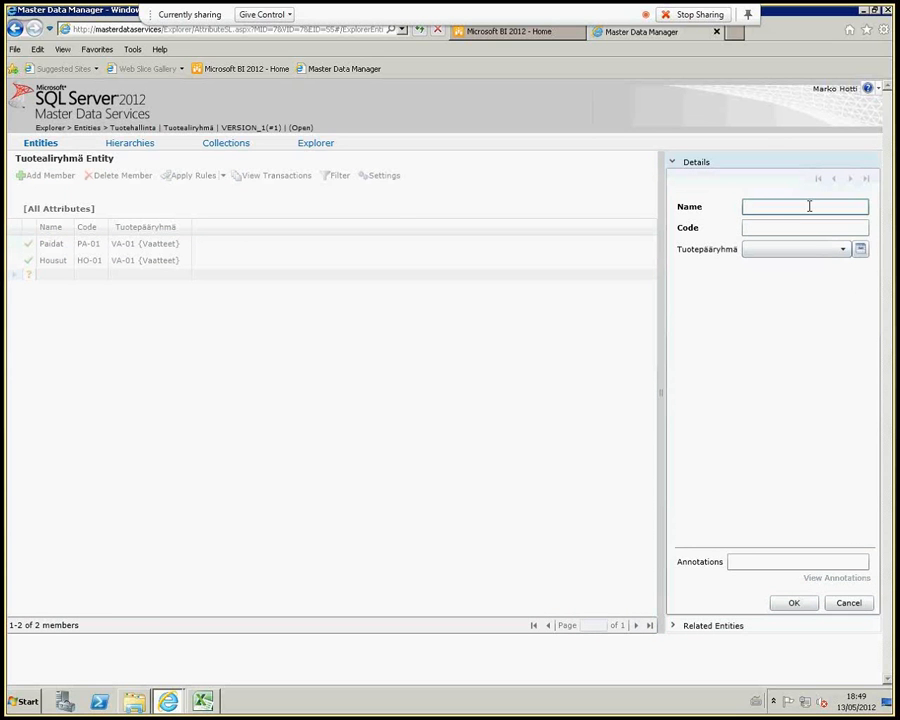
{"action": "type", "text": "Leivät"}
{"action": "key", "text": "Tab"}
{"action": "type", "text": "LE"}
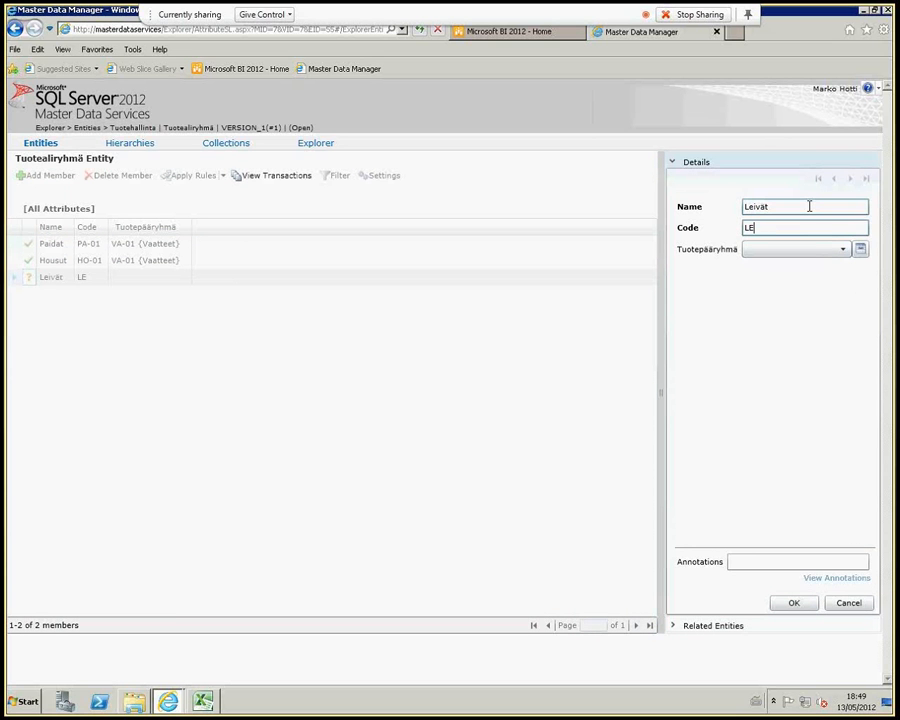
{"action": "type", "text": "-01"}
{"action": "left_click", "coordinate": [843, 249]}
{"action": "left_click", "coordinate": [815, 263]}
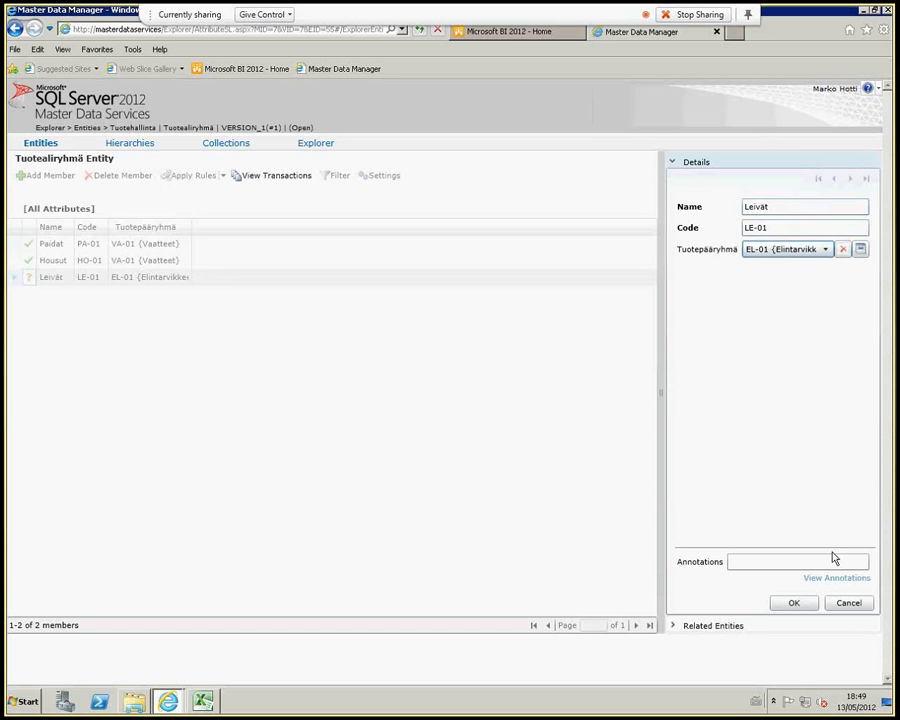
{"action": "left_click", "coordinate": [801, 602]}
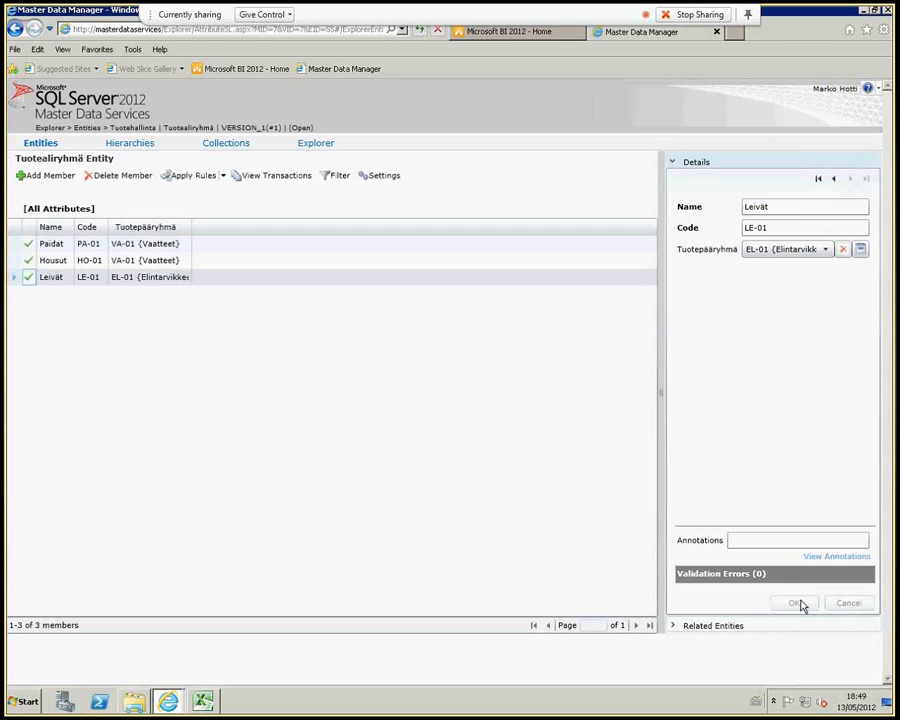
Add a Tuotealiryhmä member named Juomat with code JU-01 under main group EL-01 {Elintarvikkeet} and save it
{"action": "left_click", "coordinate": [45, 175]}
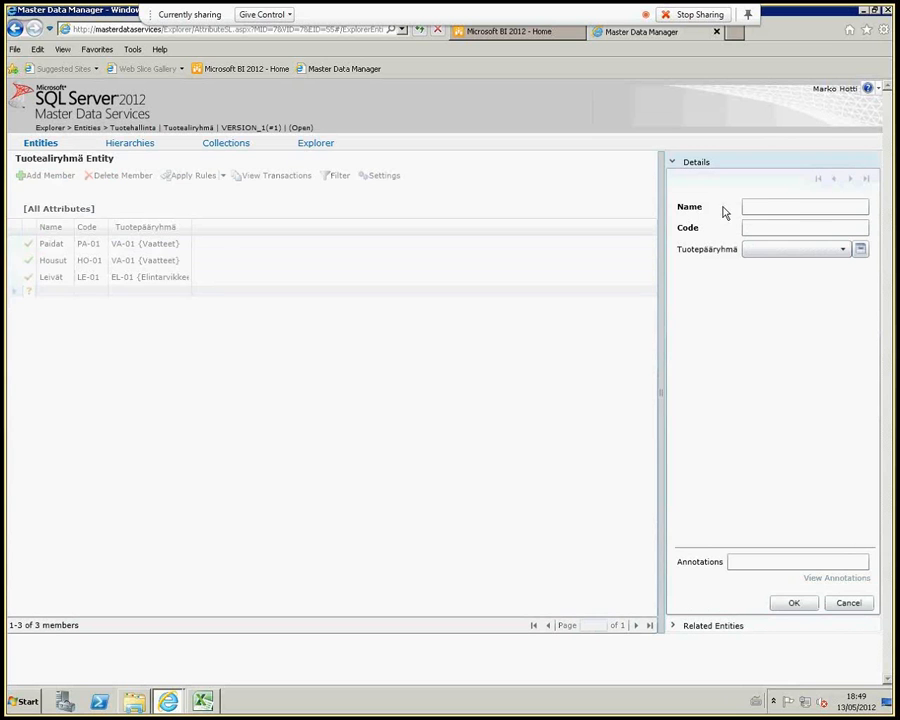
{"action": "left_click", "coordinate": [786, 208]}
{"action": "type", "text": "Juom"}
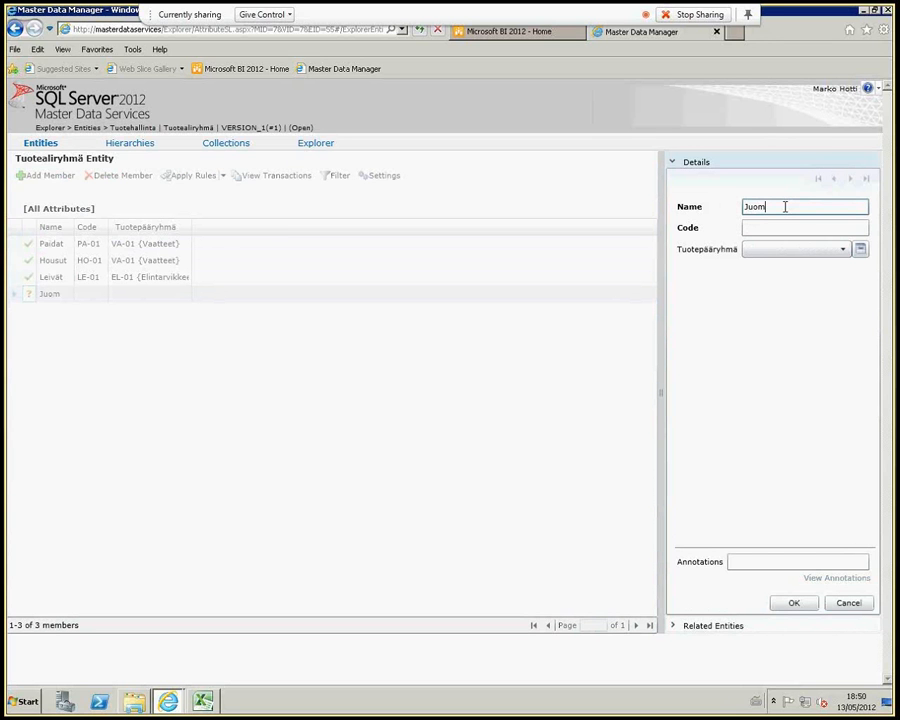
{"action": "type", "text": "at"}
{"action": "key", "text": "Tab"}
{"action": "type", "text": "JU-01"}
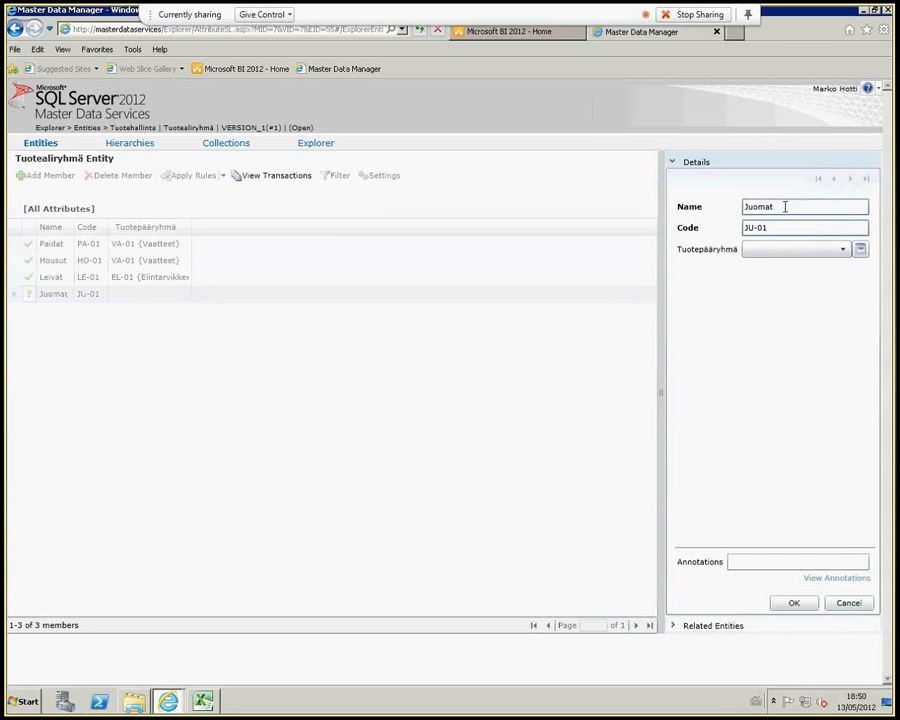
{"action": "left_click", "coordinate": [800, 253]}
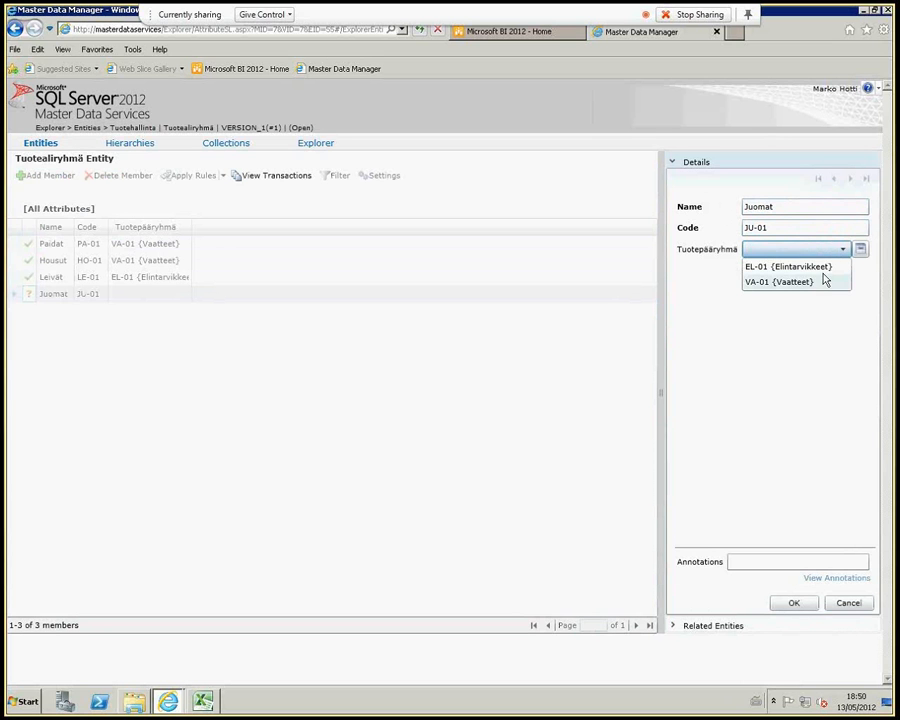
{"action": "left_click", "coordinate": [788, 266]}
{"action": "left_click", "coordinate": [794, 603]}
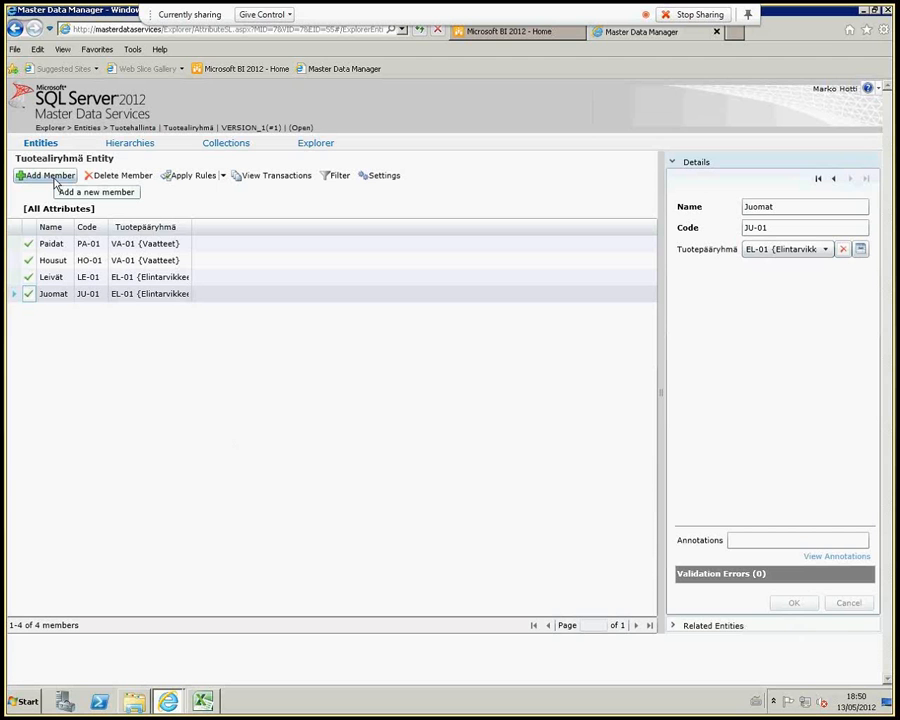
In the Tuote entity, add a member named Farkkuhousut with code FA-01 and Valmistusmaa FI {Finland}, and save it
{"action": "mouse_move", "coordinate": [60, 145]}
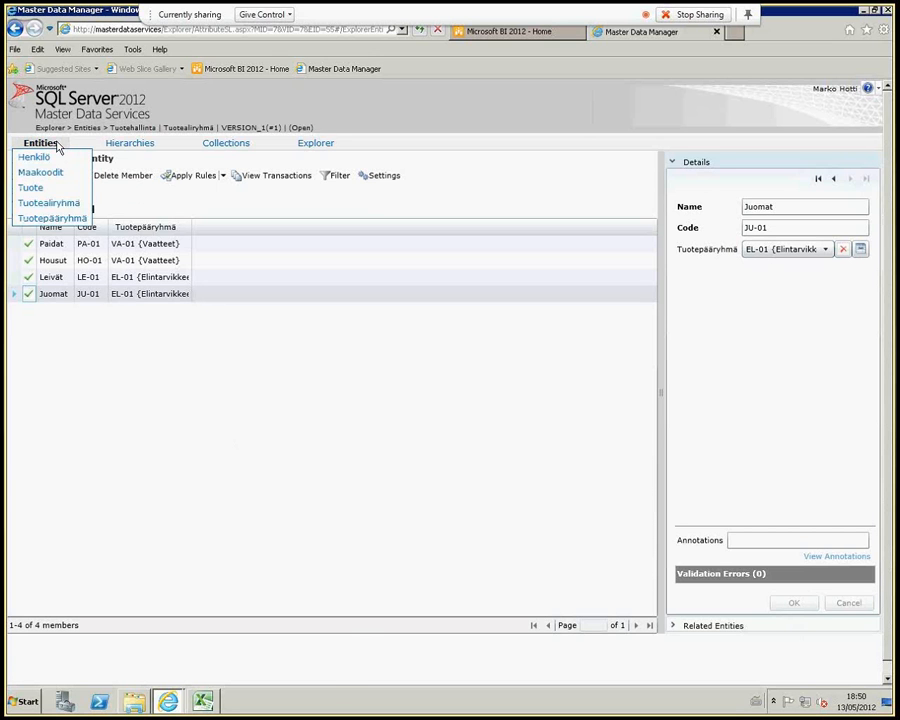
{"action": "left_click", "coordinate": [32, 187]}
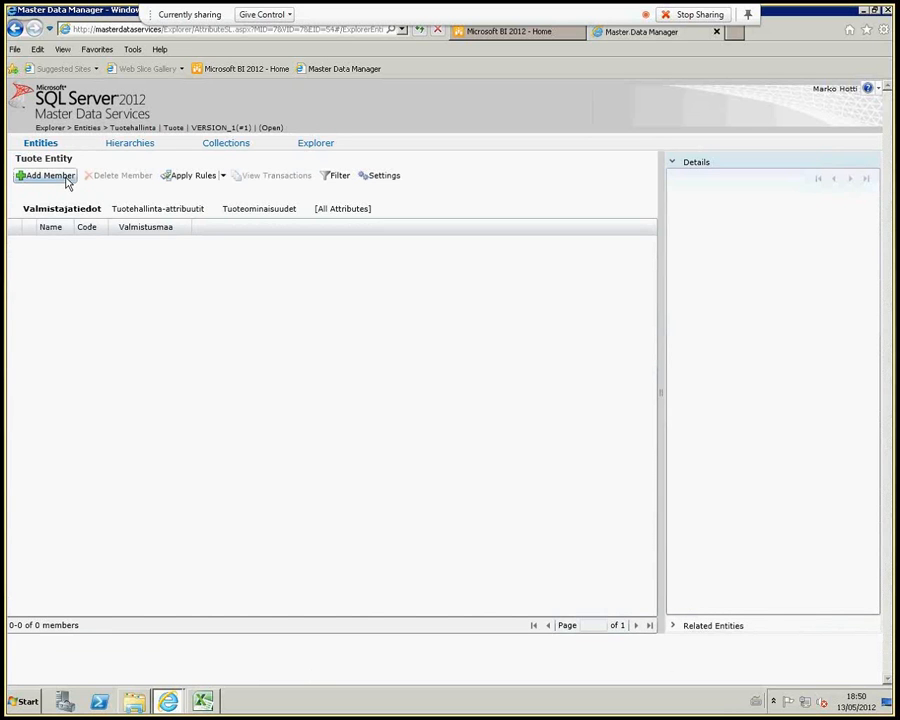
{"action": "left_click", "coordinate": [45, 176]}
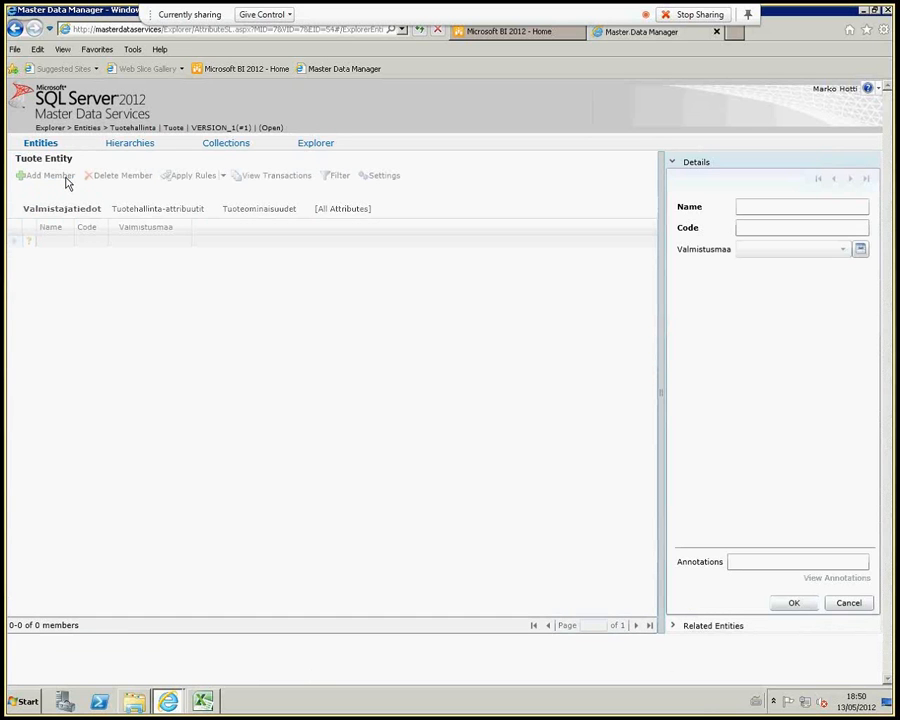
{"action": "left_click", "coordinate": [768, 207]}
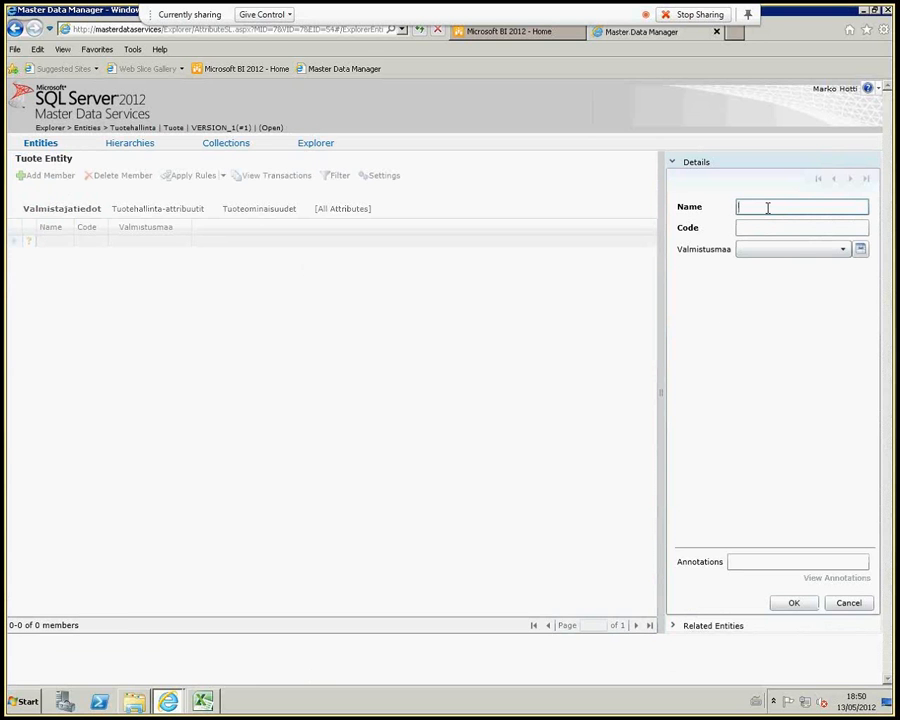
{"action": "type", "text": "Farkkuh"}
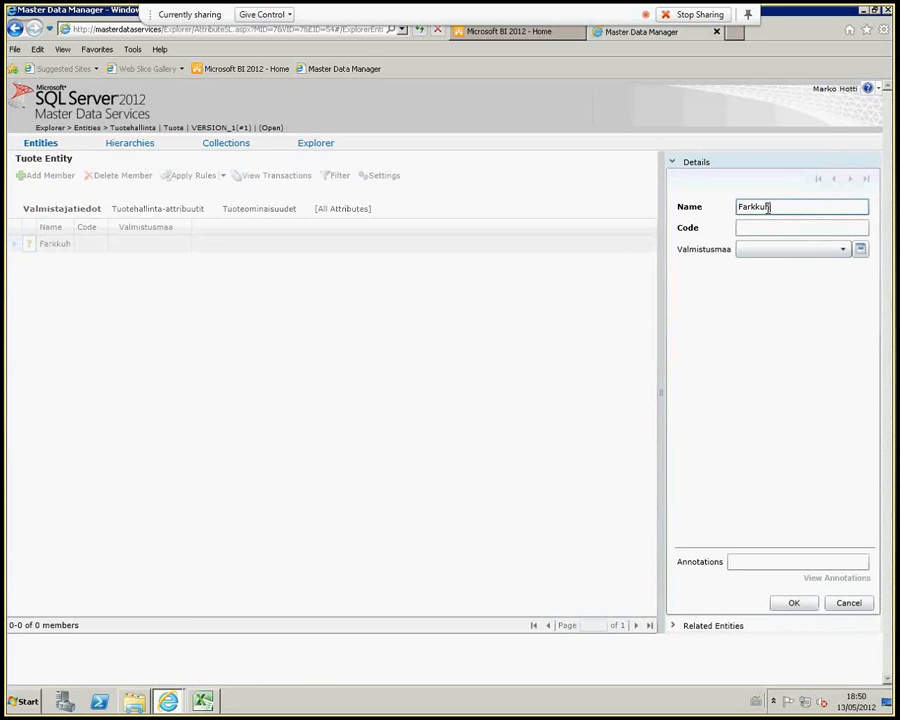
{"action": "type", "text": "ousut"}
{"action": "key", "text": "Tab"}
{"action": "type", "text": "F"}
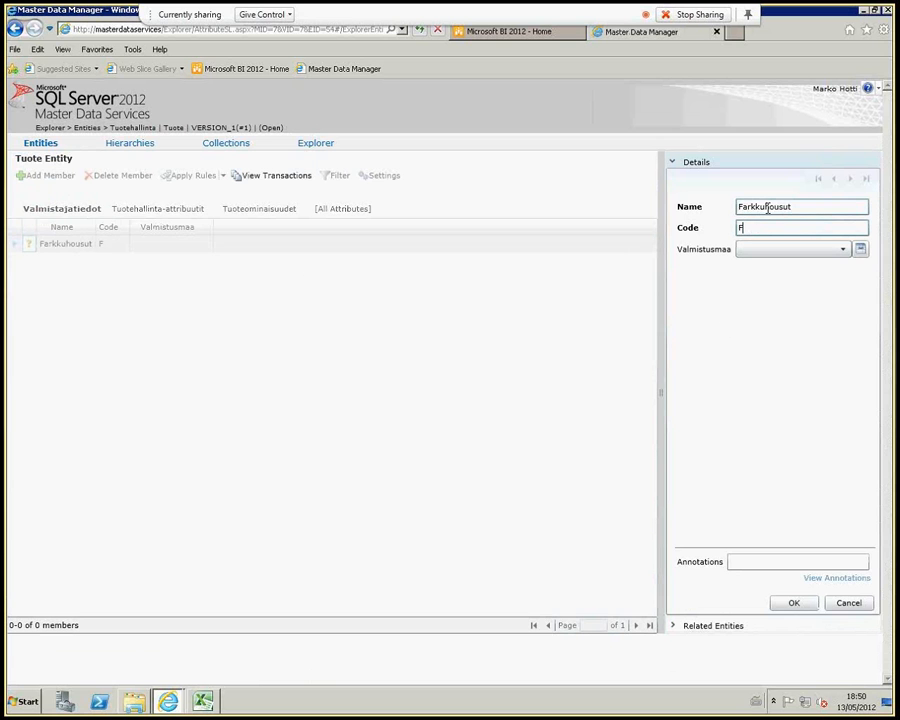
{"action": "type", "text": "A-01"}
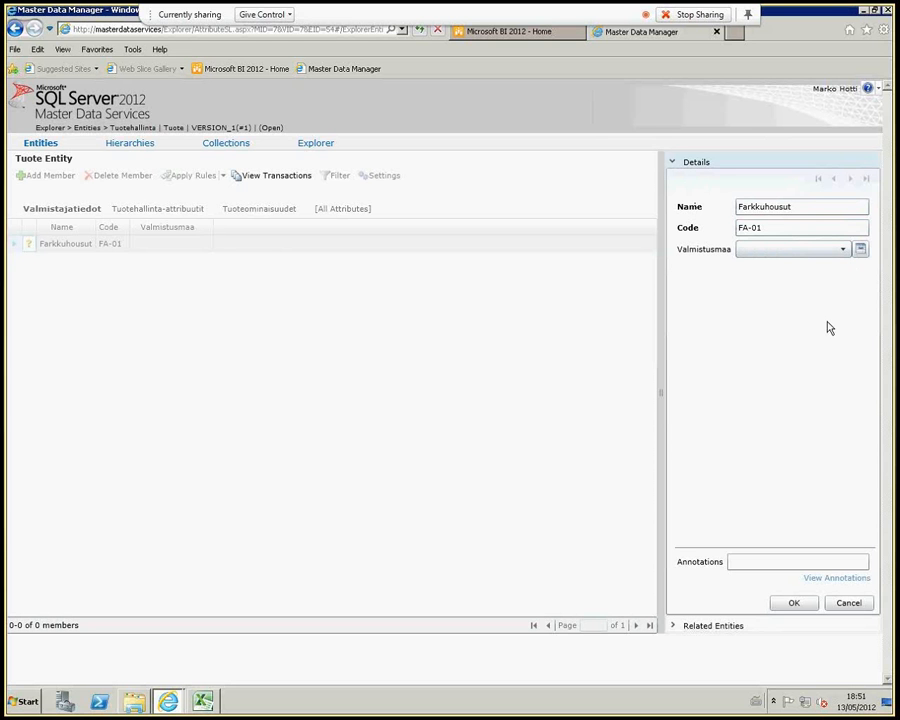
{"action": "left_click", "coordinate": [845, 249]}
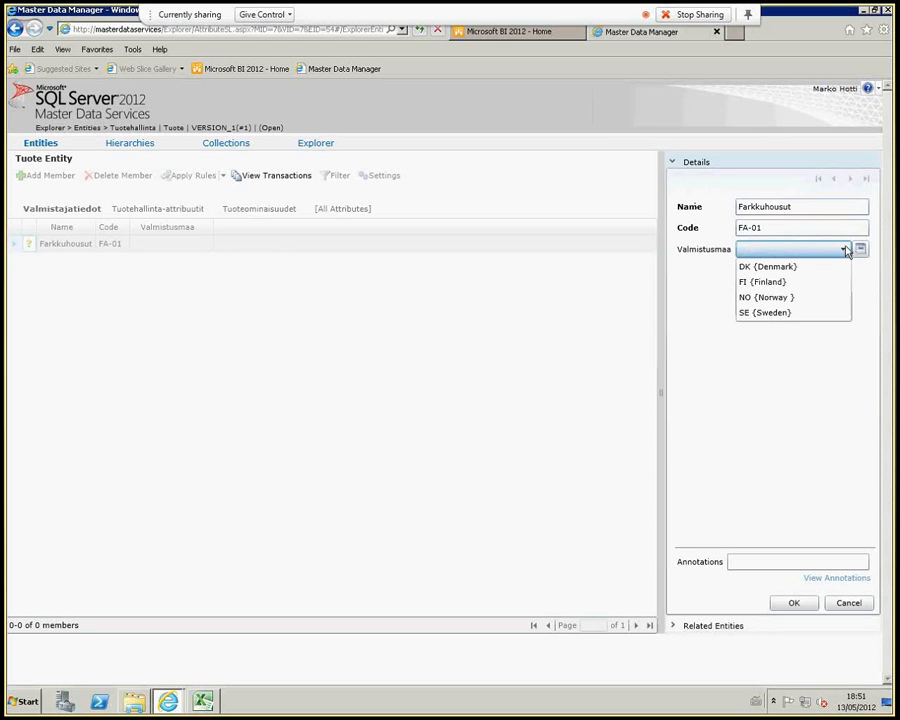
{"action": "left_click", "coordinate": [810, 281]}
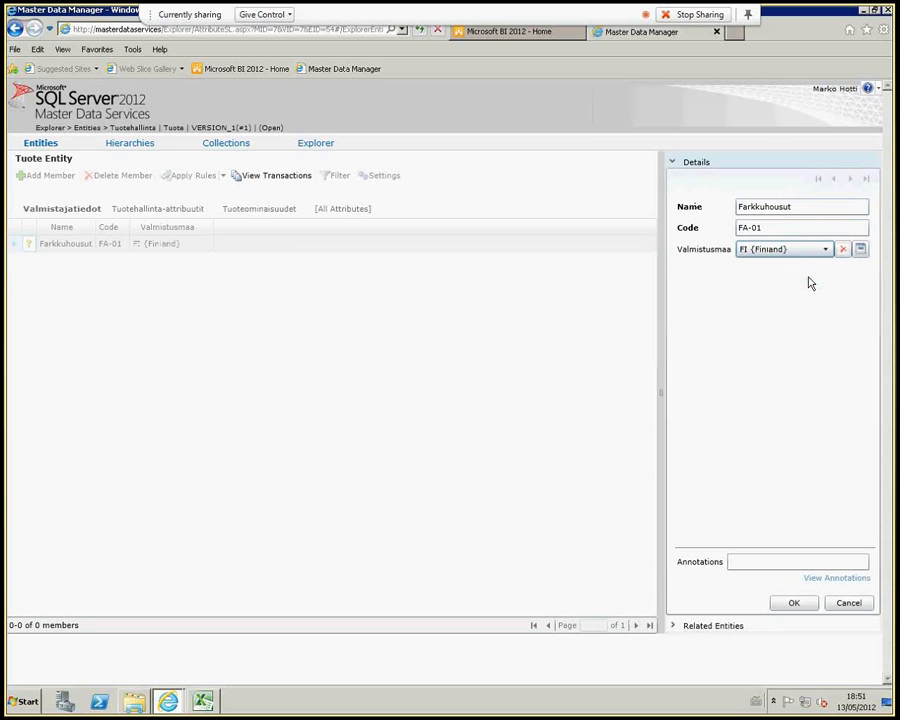
{"action": "left_click", "coordinate": [796, 604]}
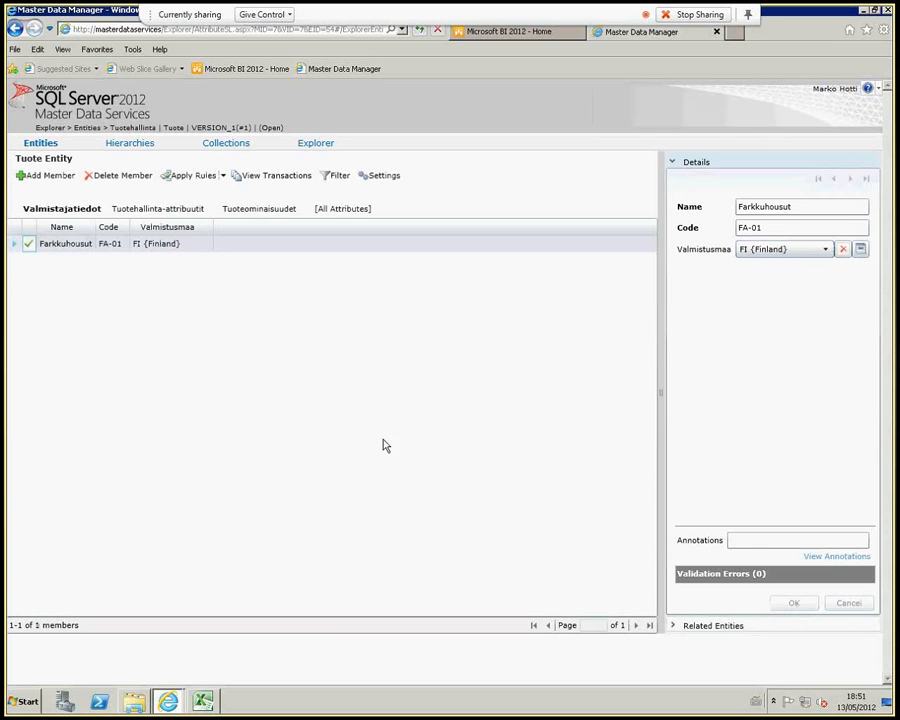
In the Tuotehallinta-attribuutit attribute group, set the Tuotealiryhmä of Farkkuhousut to HO-01 {Housut} and save the member
{"action": "left_click", "coordinate": [184, 210]}
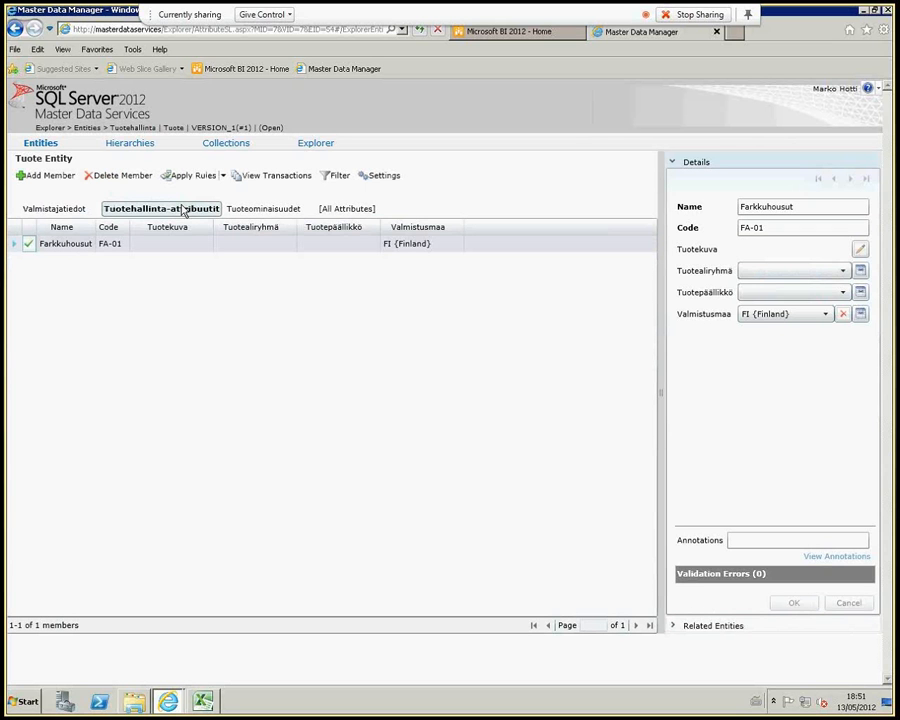
{"action": "left_click", "coordinate": [281, 246]}
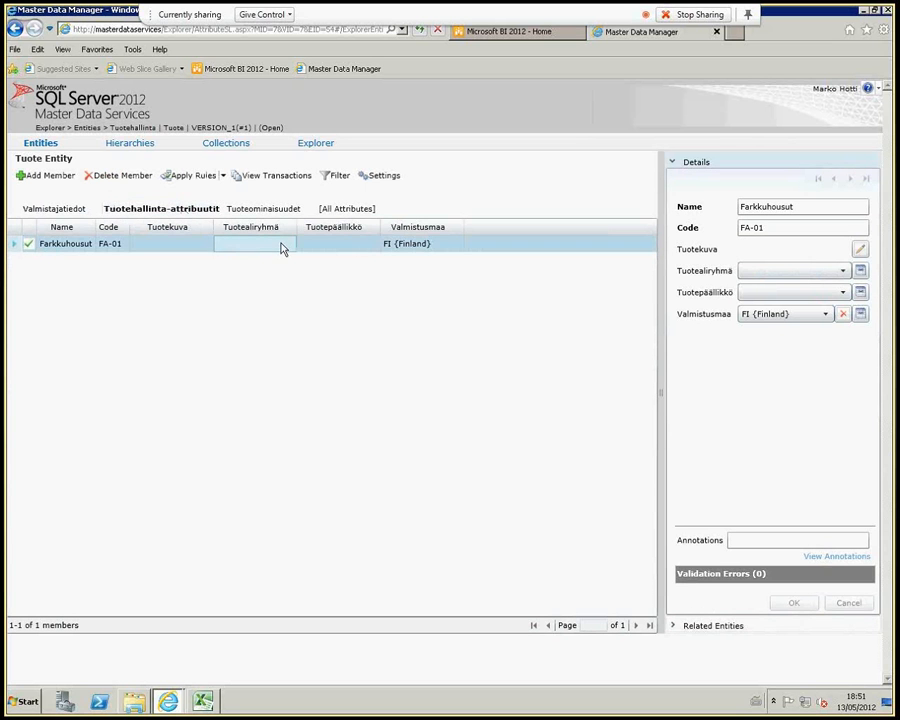
{"action": "left_click", "coordinate": [838, 272]}
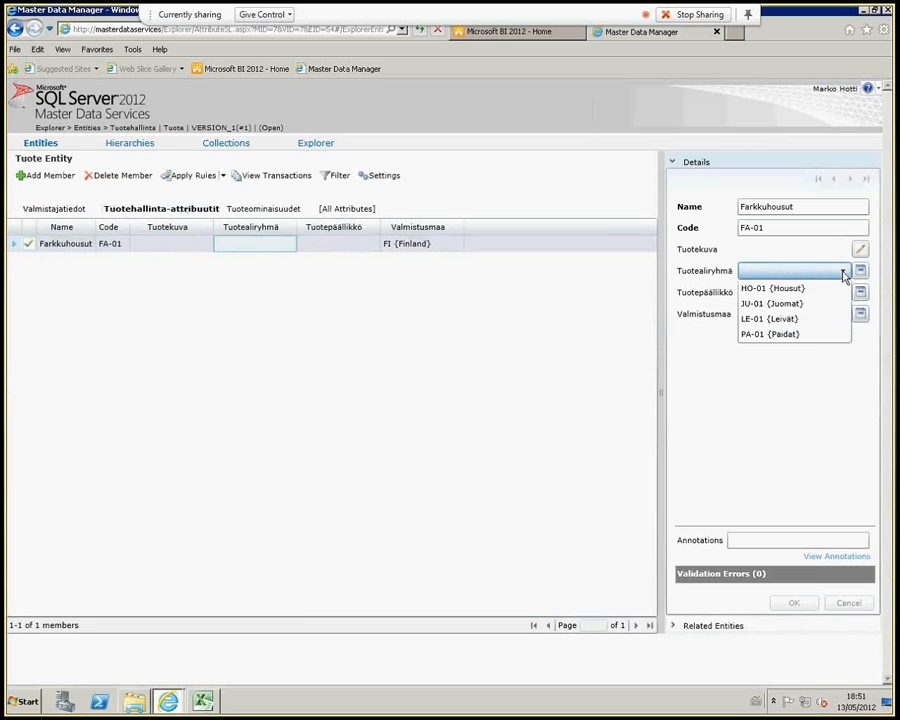
{"action": "left_click", "coordinate": [812, 289]}
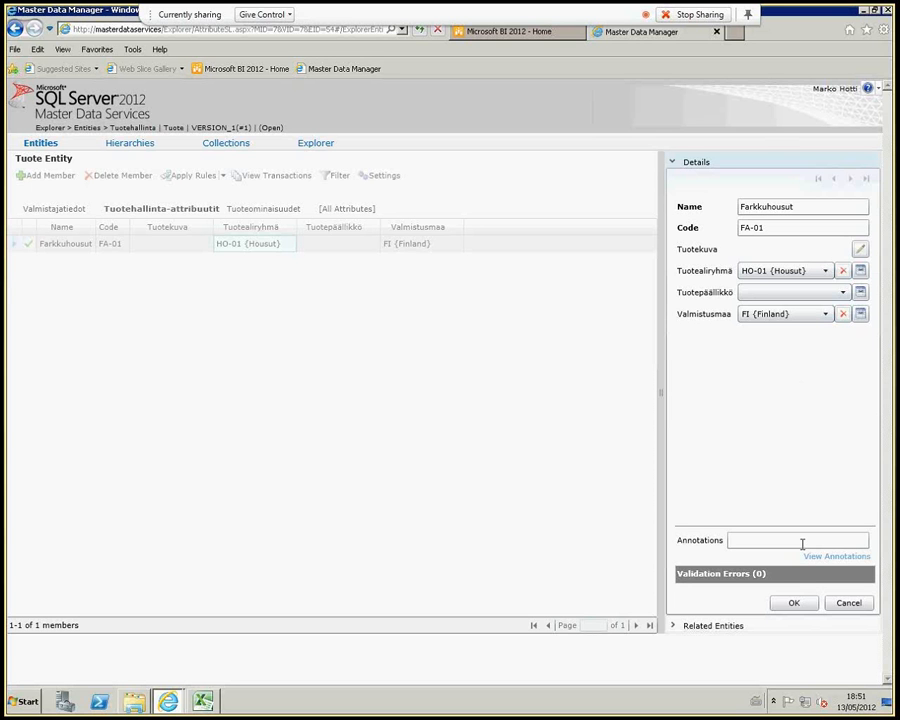
{"action": "left_click", "coordinate": [794, 602]}
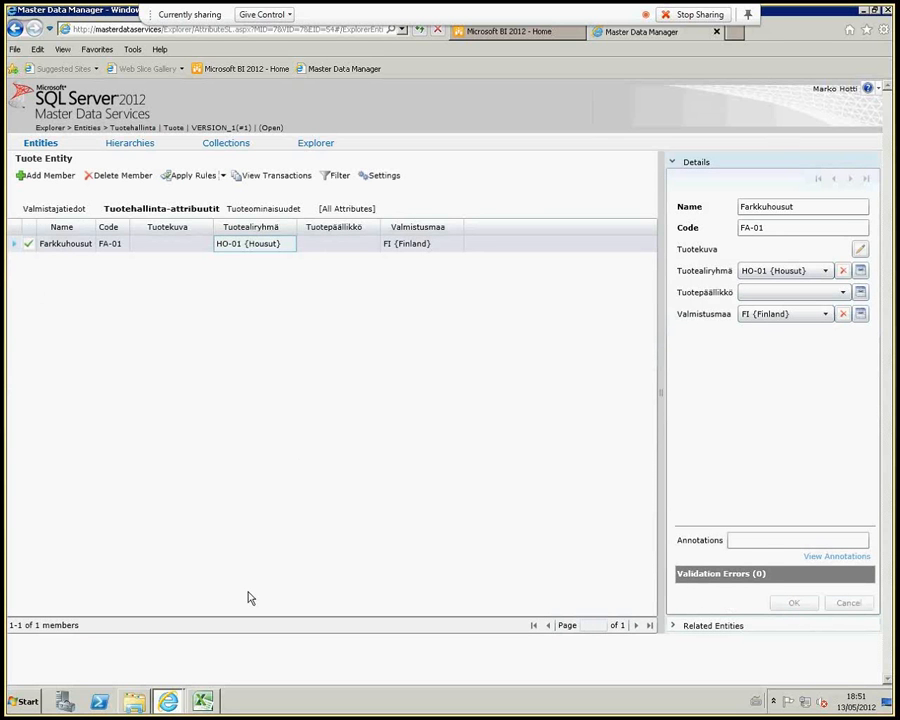
Switch to Excel and load the Tuote entity of the Tuotehallinta model from the MDS connection into Sheet3
{"action": "left_click", "coordinate": [202, 701]}
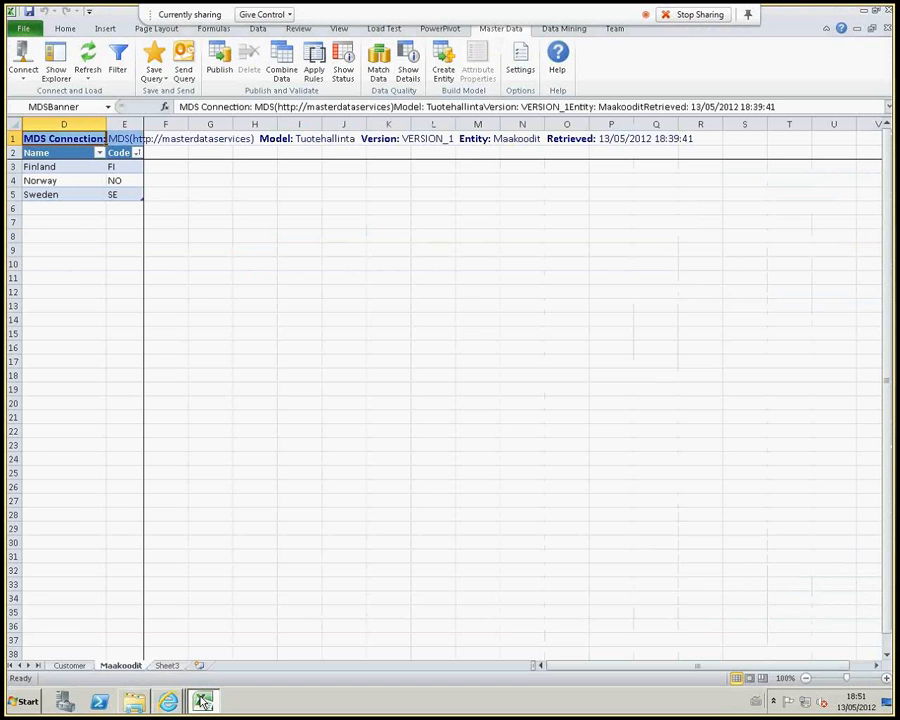
{"action": "left_click", "coordinate": [167, 666]}
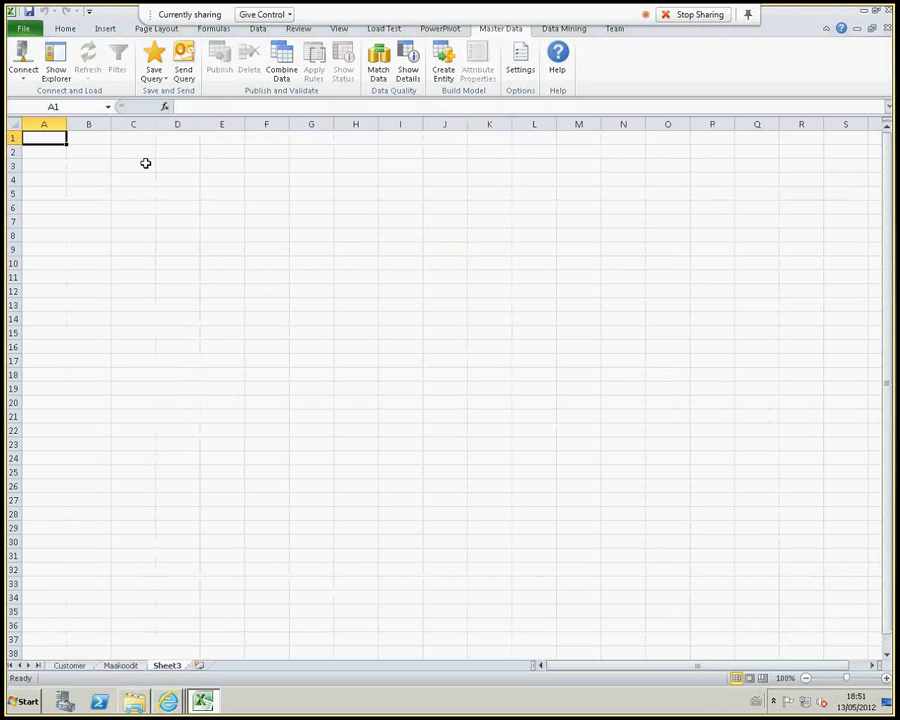
{"action": "left_click", "coordinate": [23, 66]}
{"action": "left_click", "coordinate": [30, 91]}
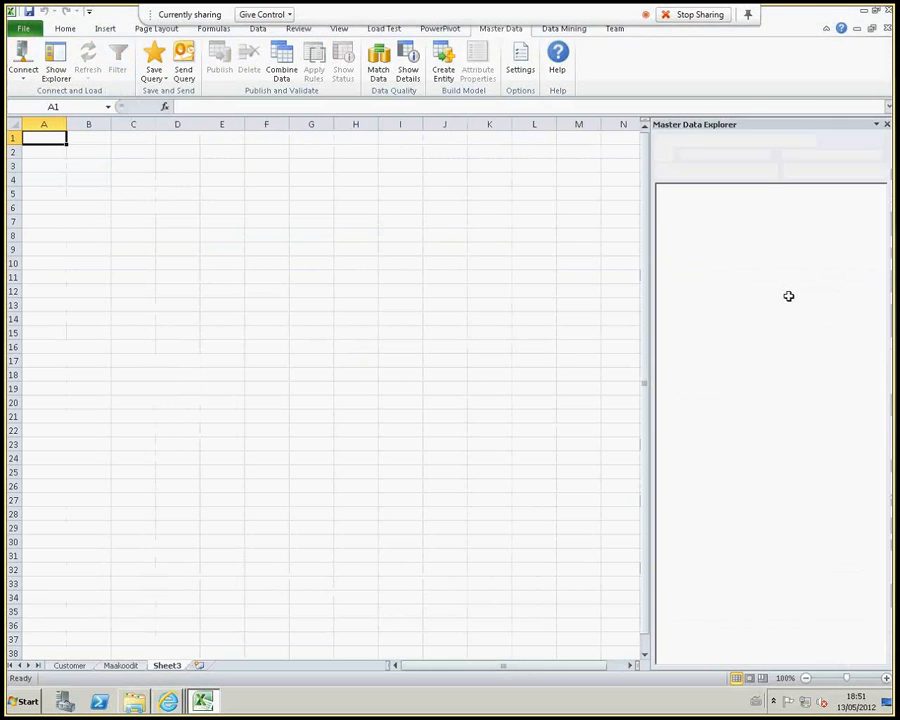
{"action": "left_click", "coordinate": [772, 172]}
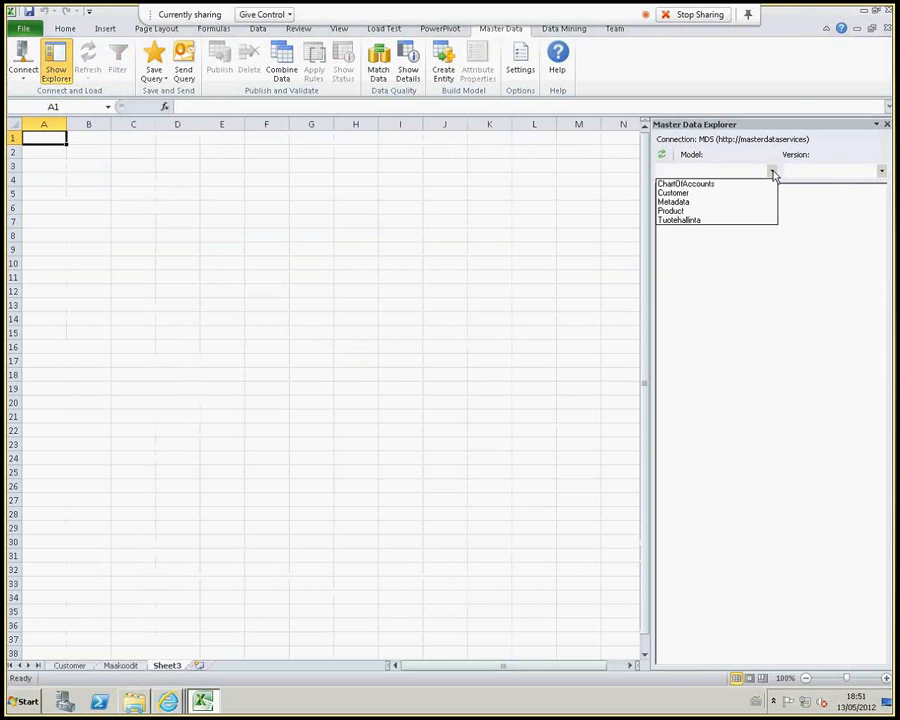
{"action": "left_click", "coordinate": [737, 211]}
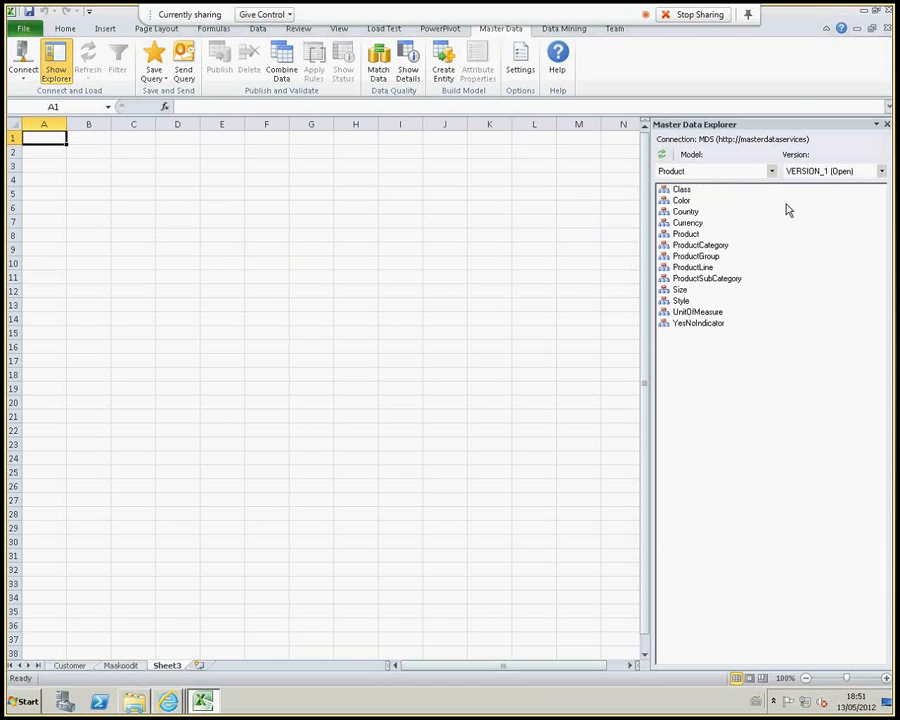
{"action": "left_click", "coordinate": [771, 171]}
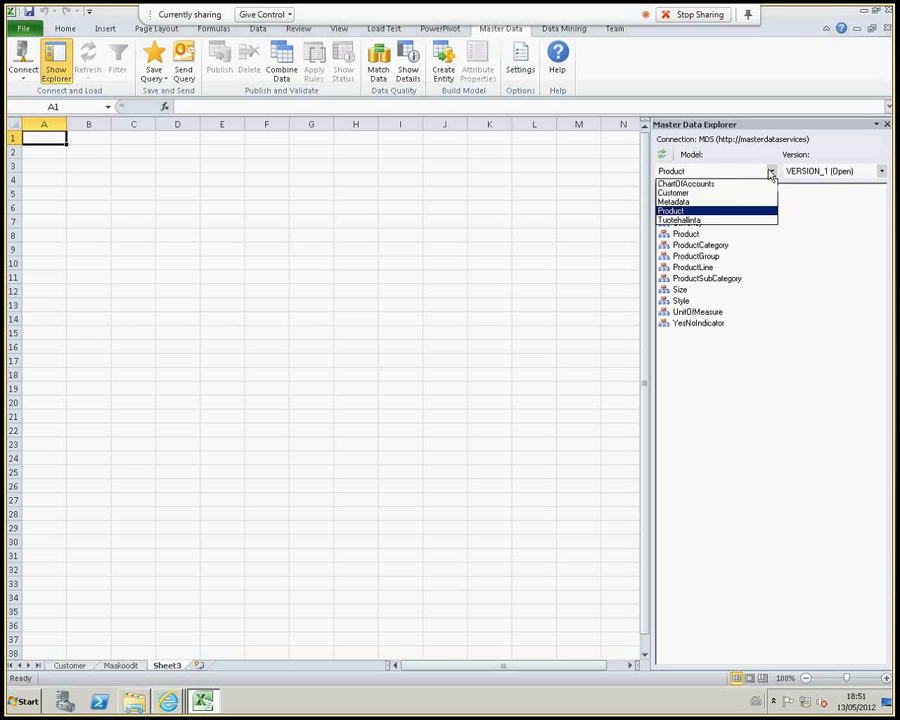
{"action": "left_click", "coordinate": [730, 220]}
{"action": "left_click", "coordinate": [684, 212]}
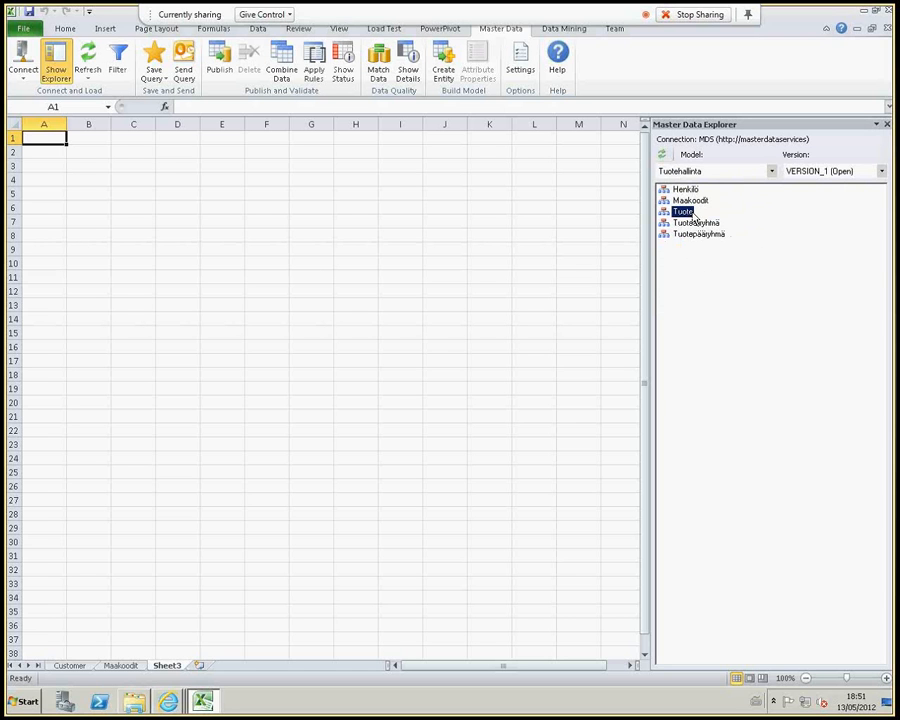
{"action": "left_click", "coordinate": [89, 58]}
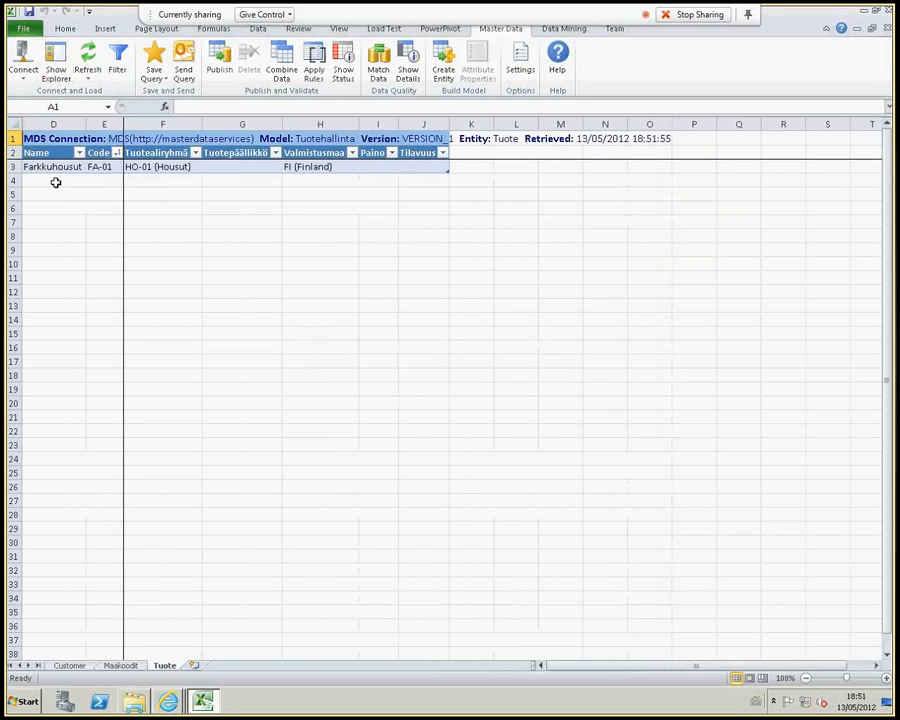
Enter a new product named Kauluspaita with code KA-01 in the first empty row below the Tuote table
{"action": "left_click", "coordinate": [52, 180]}
{"action": "type", "text": "K"}
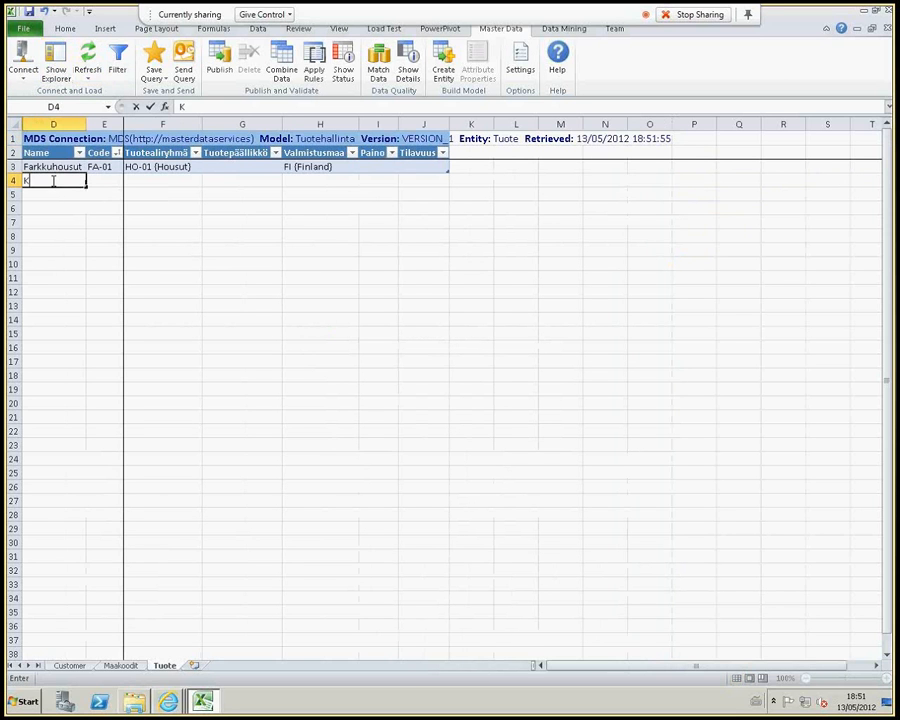
{"action": "type", "text": "auluspait"}
{"action": "type", "text": "a"}
{"action": "key", "text": "Tab"}
{"action": "type", "text": "K"}
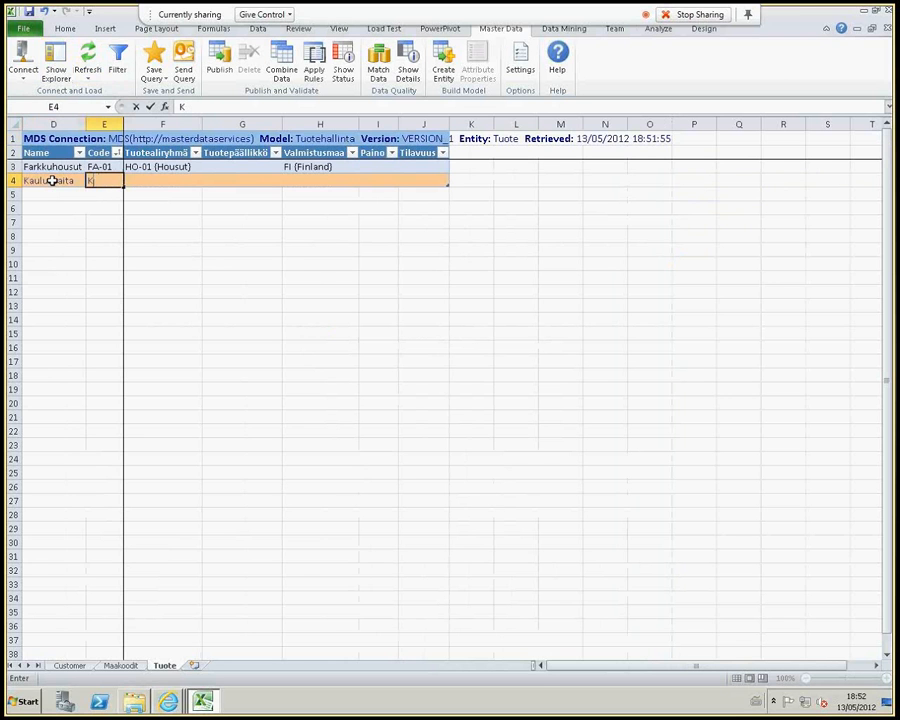
{"action": "type", "text": "A-01"}
{"action": "key", "text": "Tab"}
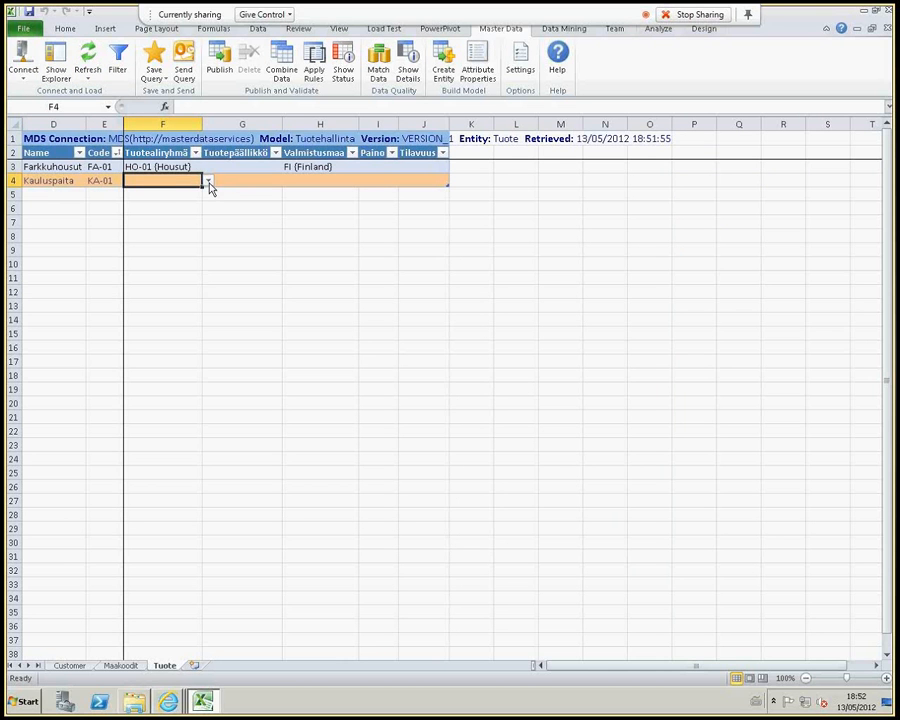
Set the Tuotealiryhmä of Kauluspaita to PA-01 {Paidat} and its Valmistusmaa to FI {Finland}
{"action": "left_click", "coordinate": [208, 182]}
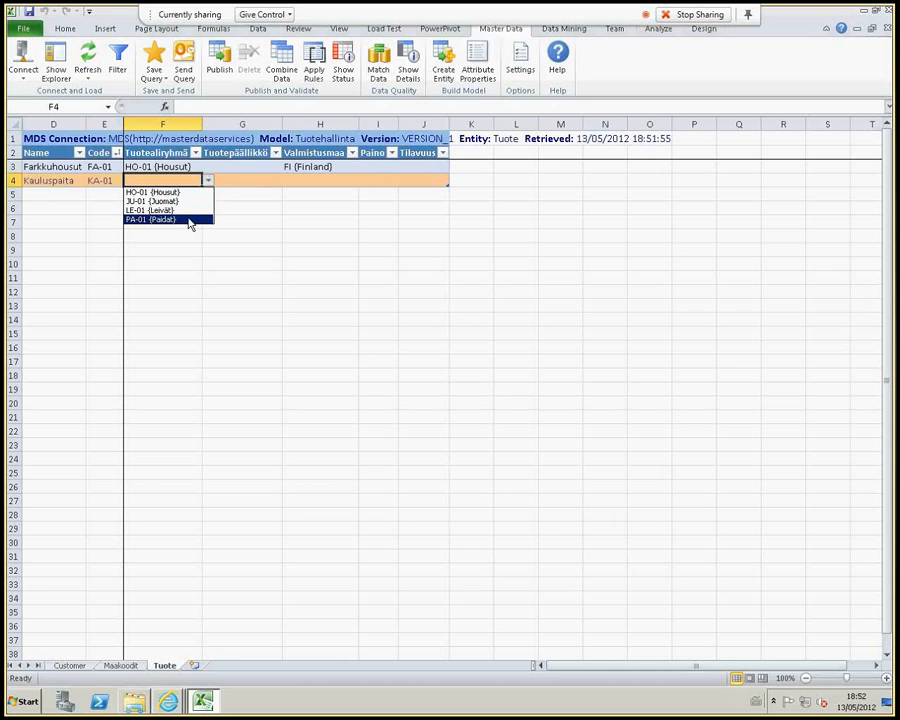
{"action": "left_click", "coordinate": [189, 220]}
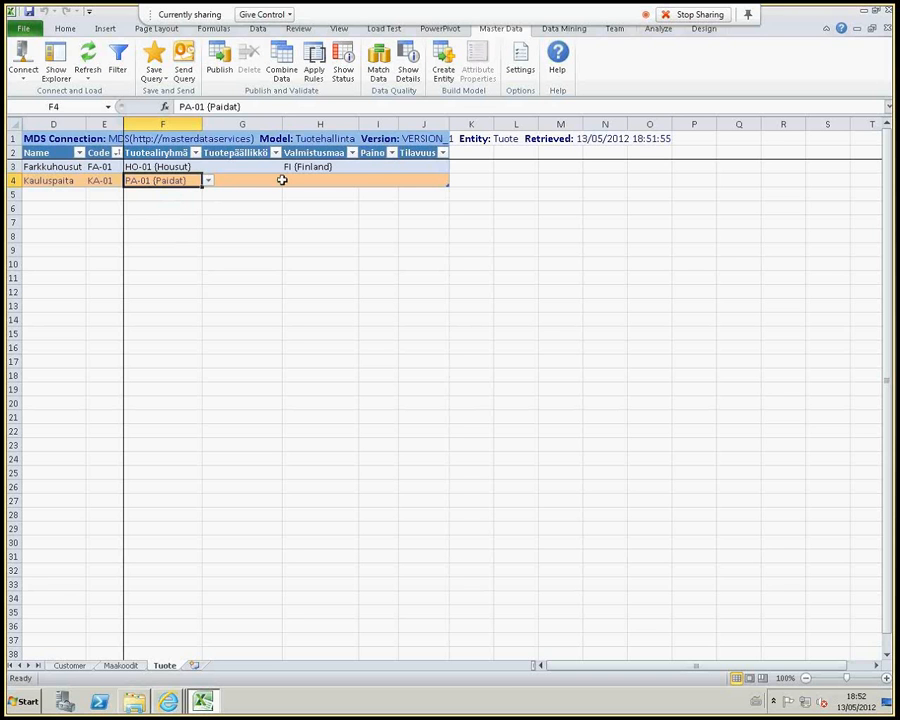
{"action": "left_click", "coordinate": [333, 179]}
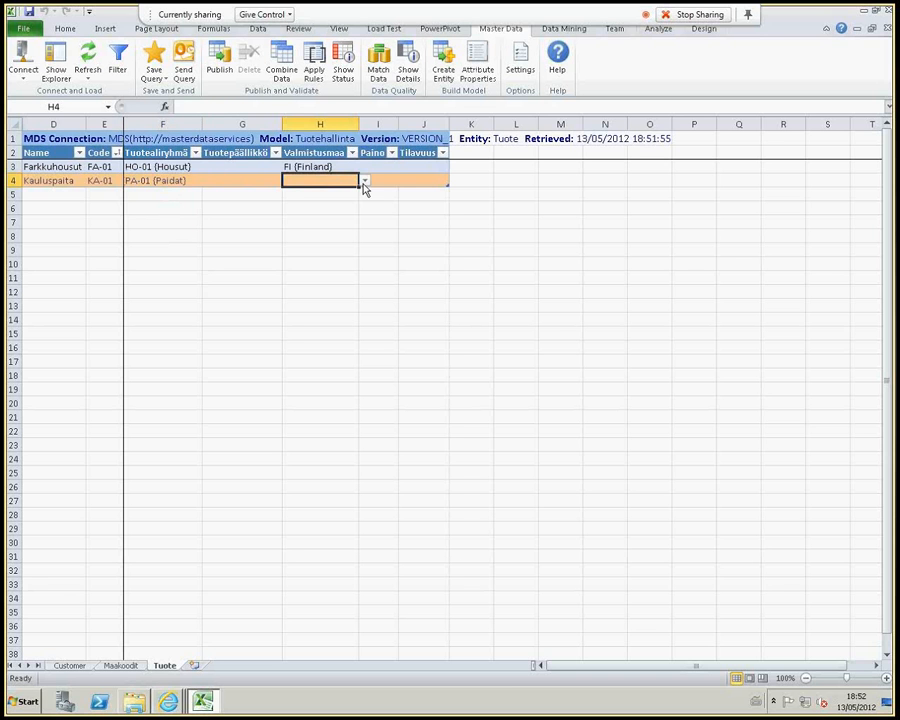
{"action": "left_click", "coordinate": [365, 184]}
{"action": "left_click", "coordinate": [348, 200]}
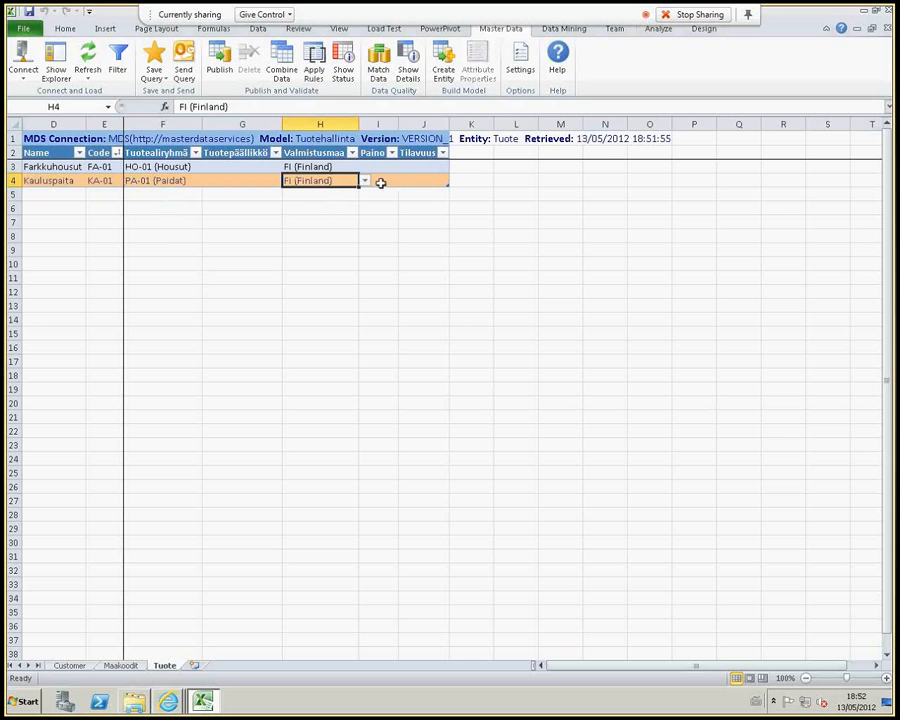
{"action": "left_click", "coordinate": [380, 182]}
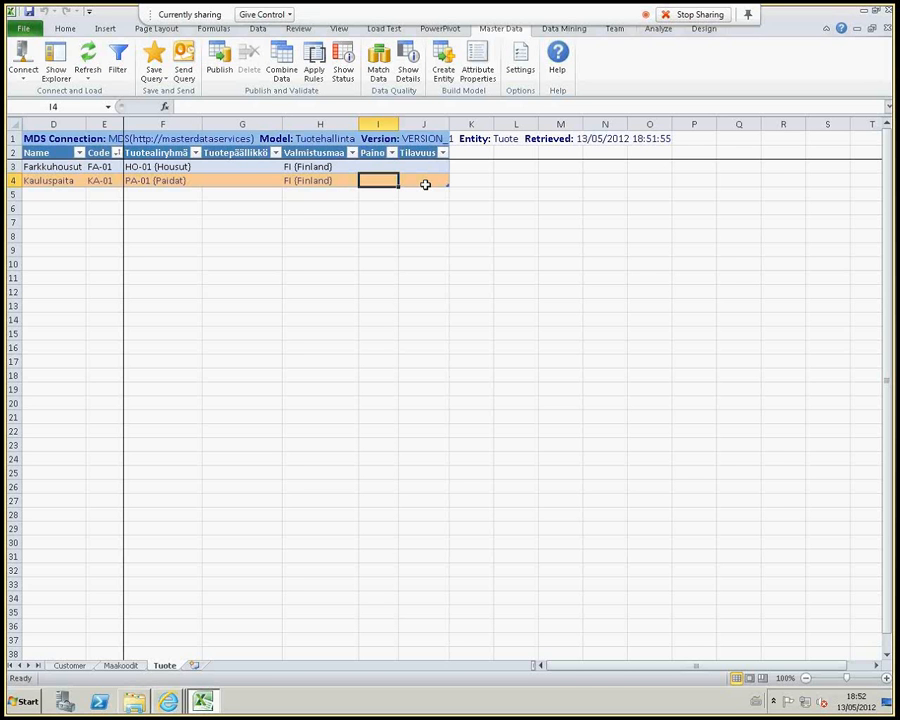
Enter a new product named Kevytmaito with code KM-01 in the first empty row below the Tuote table
{"action": "left_click", "coordinate": [73, 196]}
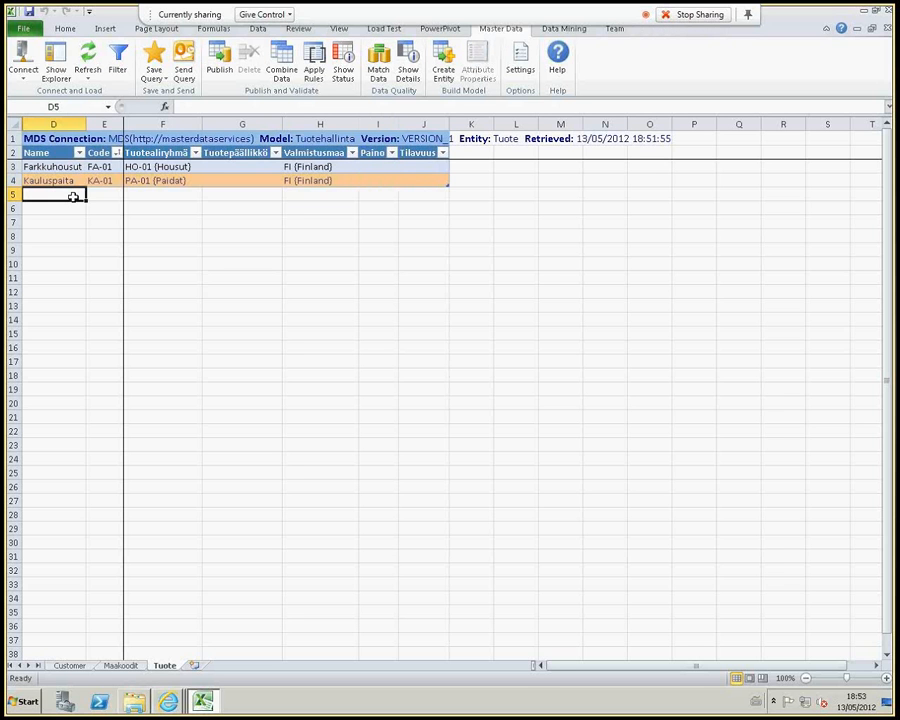
{"action": "type", "text": "Kevytmaito"}
{"action": "key", "text": "Tab"}
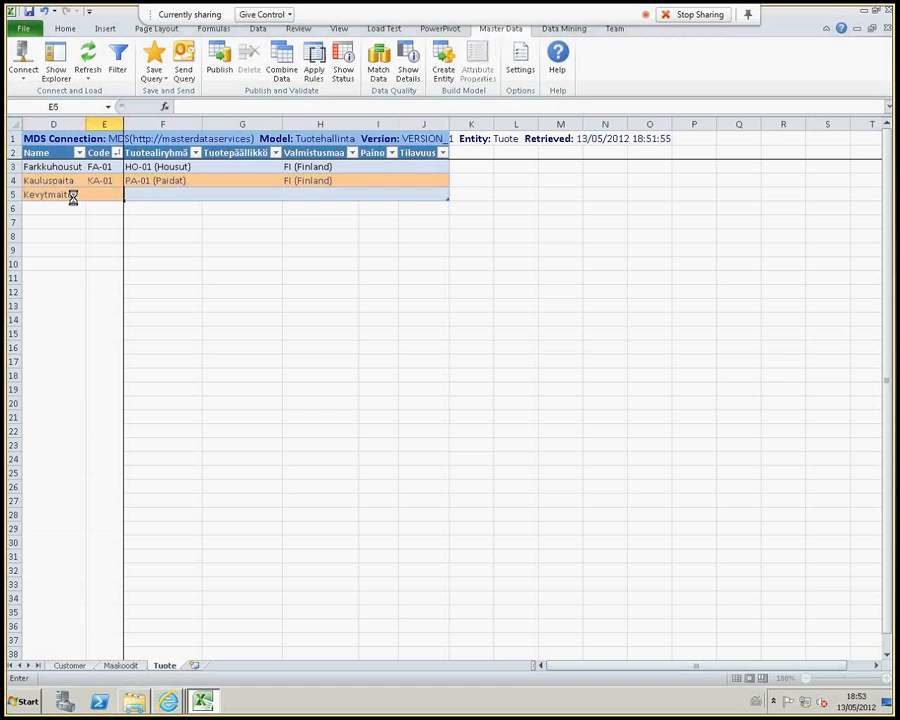
{"action": "type", "text": "KM-01"}
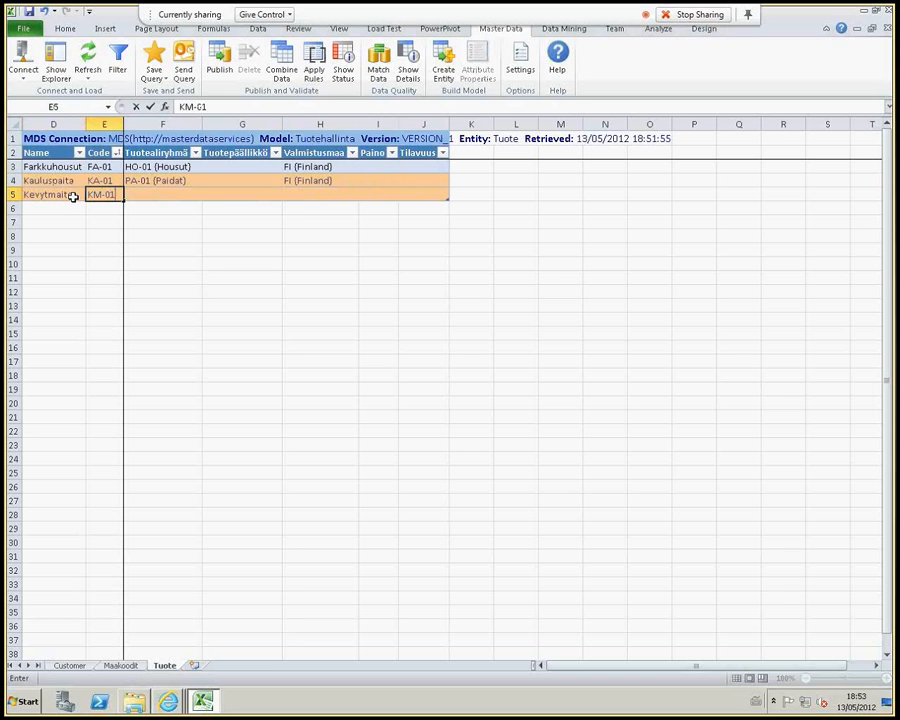
Set the Tuotealiryhmä of Kevytmaito to JU-01 {Juomat} and its Valmistusmaa to SE {Sweden}
{"action": "left_click", "coordinate": [184, 194]}
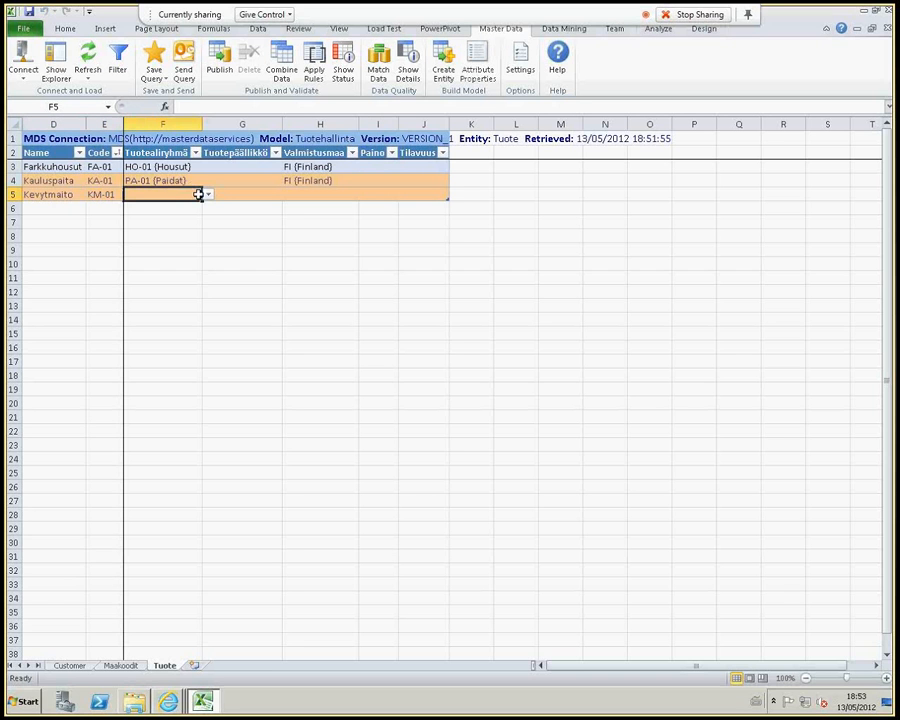
{"action": "left_click", "coordinate": [209, 196]}
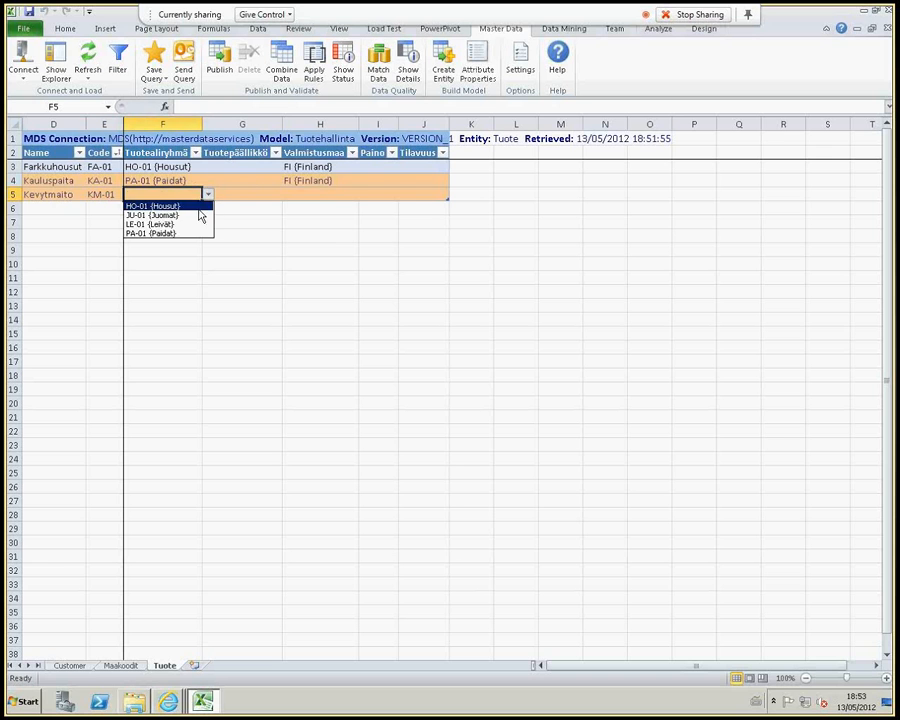
{"action": "left_click", "coordinate": [200, 215]}
{"action": "left_click", "coordinate": [345, 195]}
{"action": "left_click", "coordinate": [364, 194]}
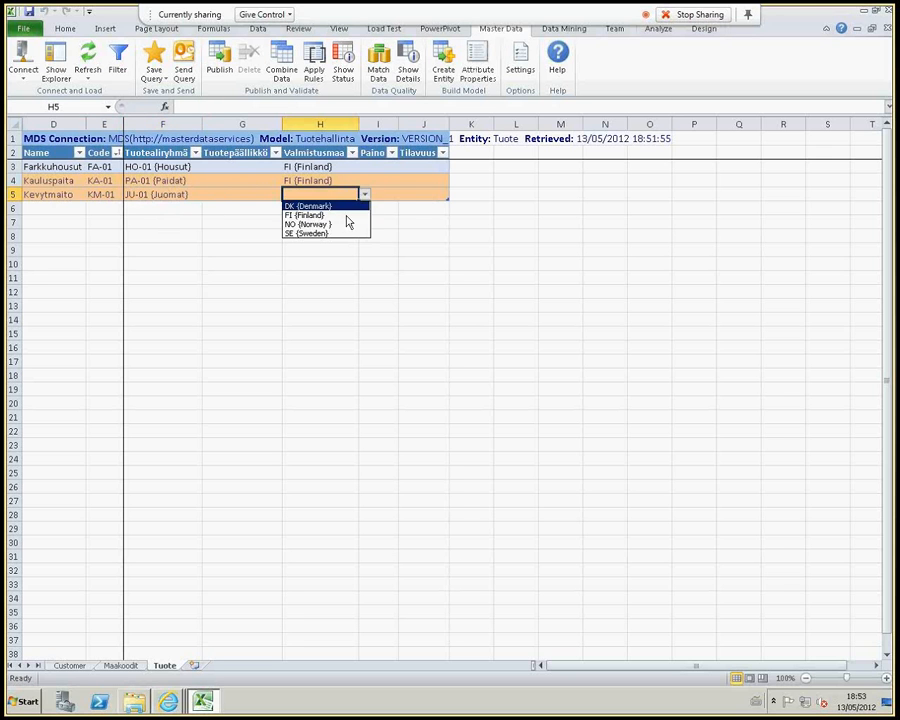
{"action": "left_click", "coordinate": [330, 233]}
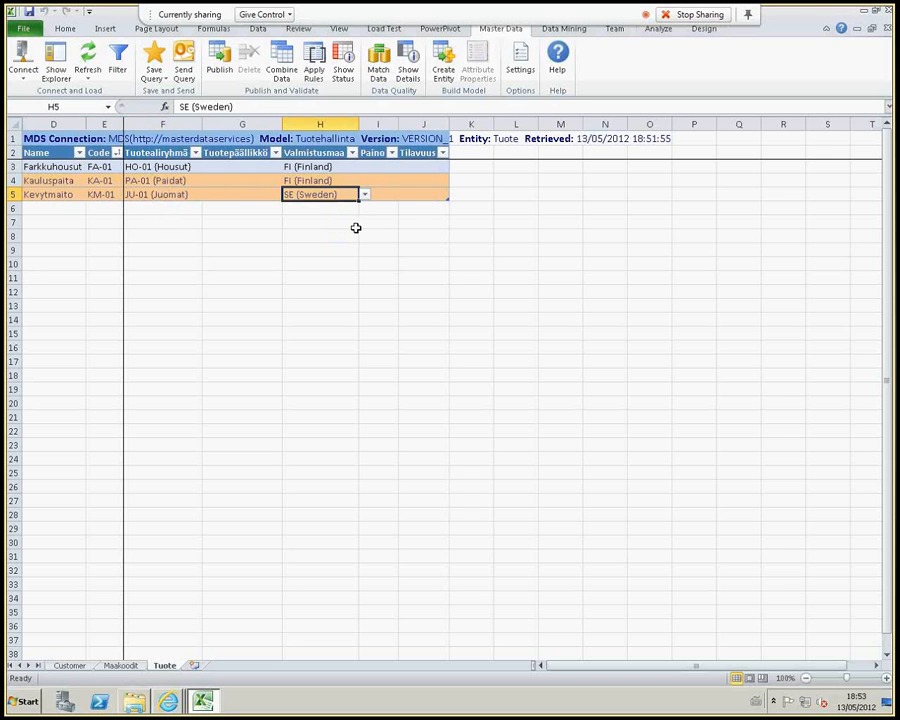
Enter a new product named Kokis with code CK-01 in the row below Kevytmaito
{"action": "left_click", "coordinate": [57, 209]}
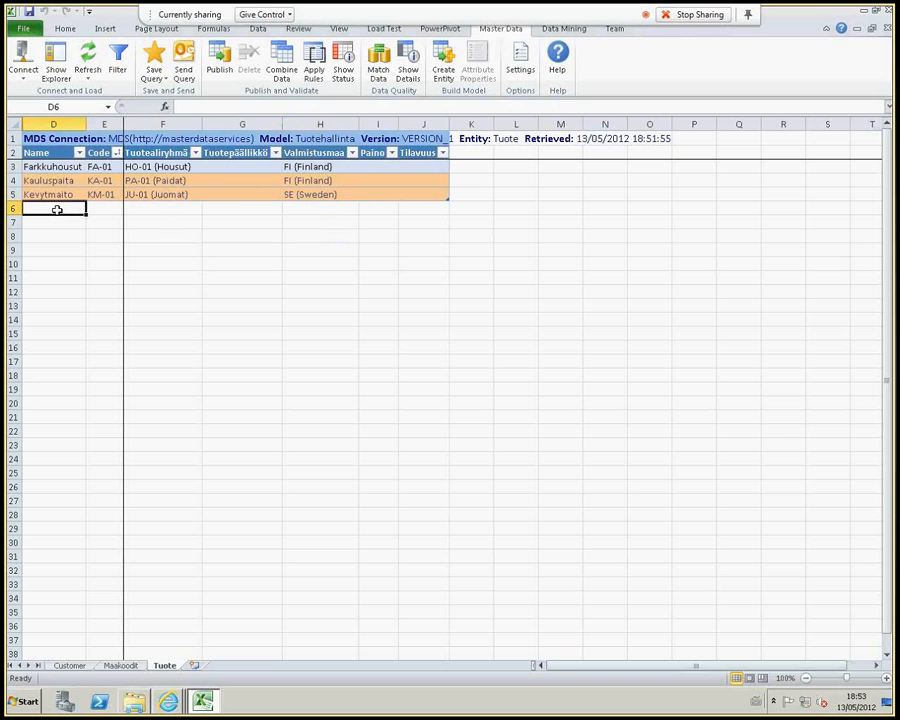
{"action": "left_click", "coordinate": [194, 206]}
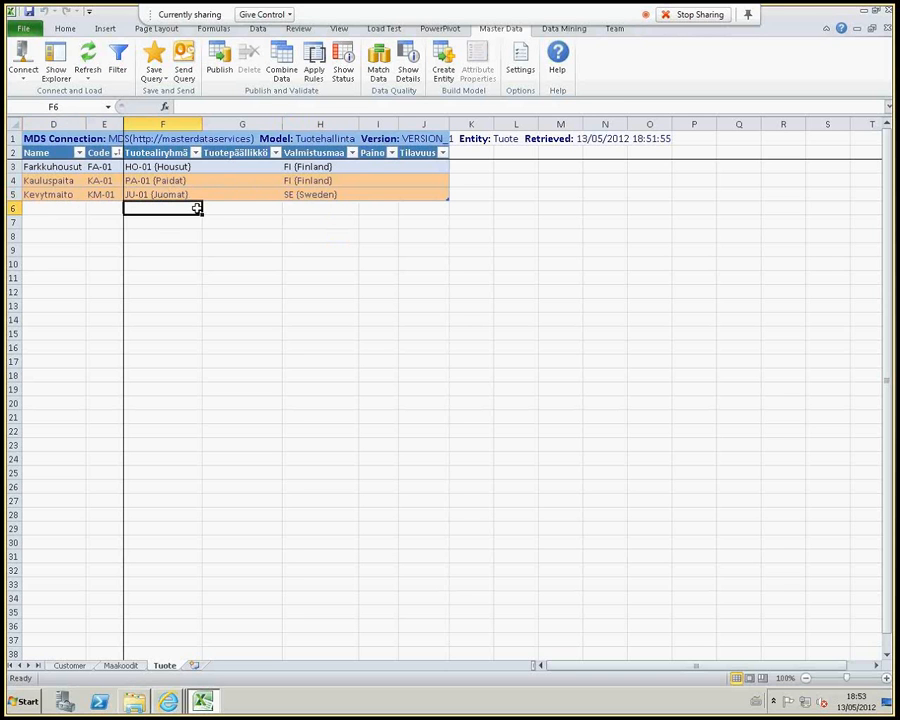
{"action": "left_click", "coordinate": [45, 207]}
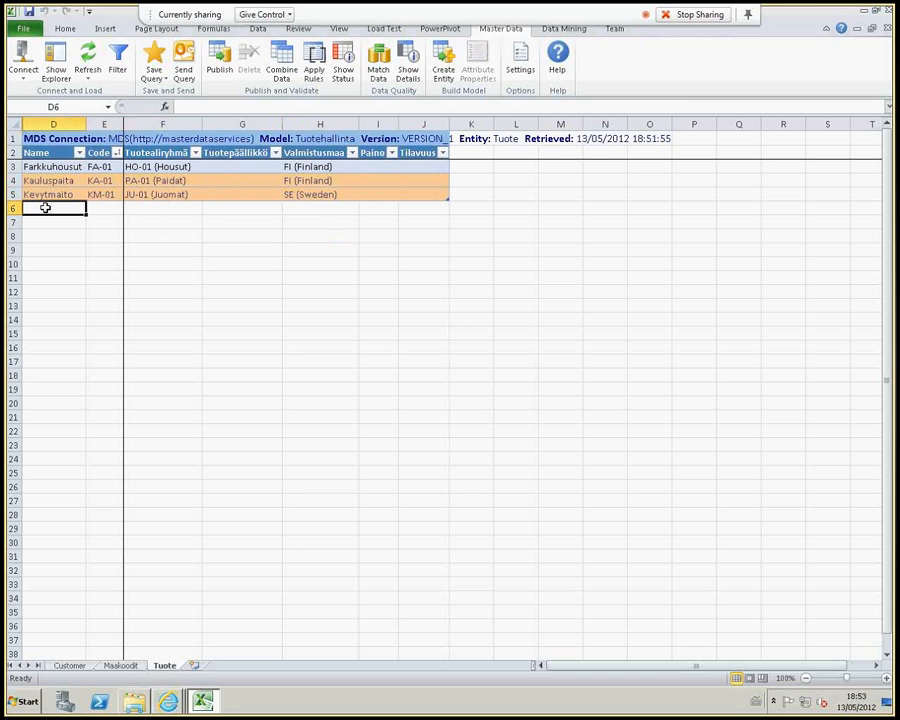
{"action": "type", "text": "Koki"}
{"action": "key", "text": "Tab"}
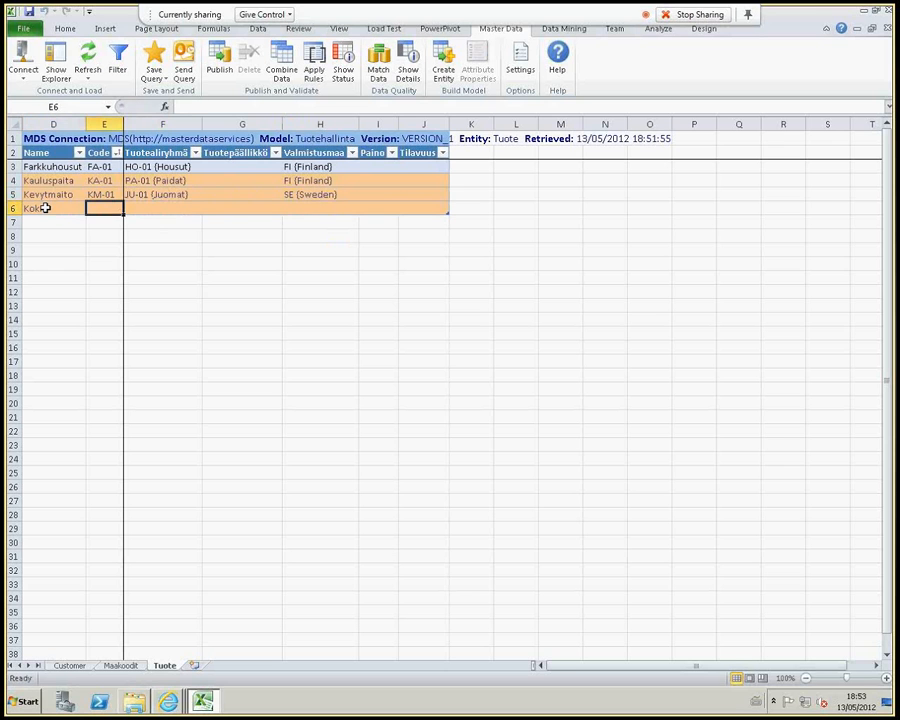
{"action": "type", "text": "CK-01"}
{"action": "key", "text": "Tab"}
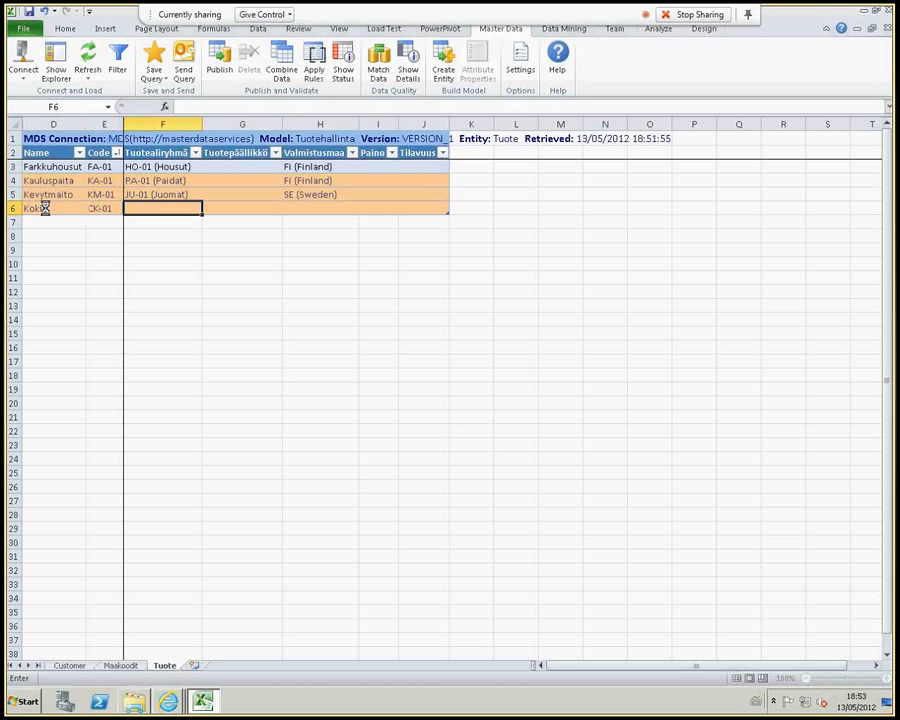
Set the Tuotealiryhmä of Kokis to JU-01 {Juomat} and its Valmistusmaa to FI {Finland}
{"action": "left_click", "coordinate": [209, 207]}
{"action": "left_click", "coordinate": [195, 229]}
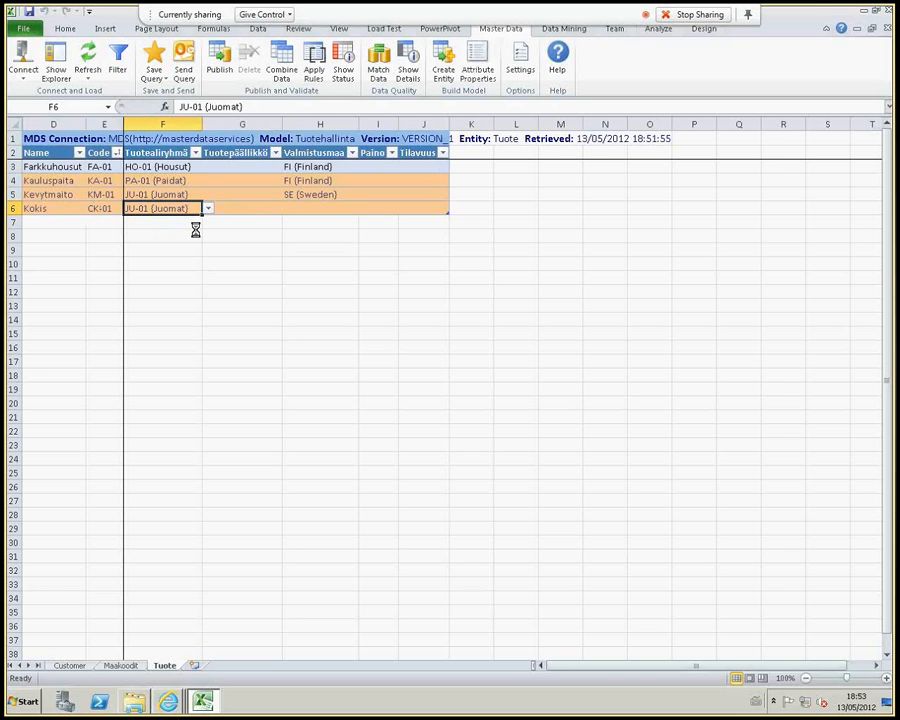
{"action": "left_click", "coordinate": [320, 208]}
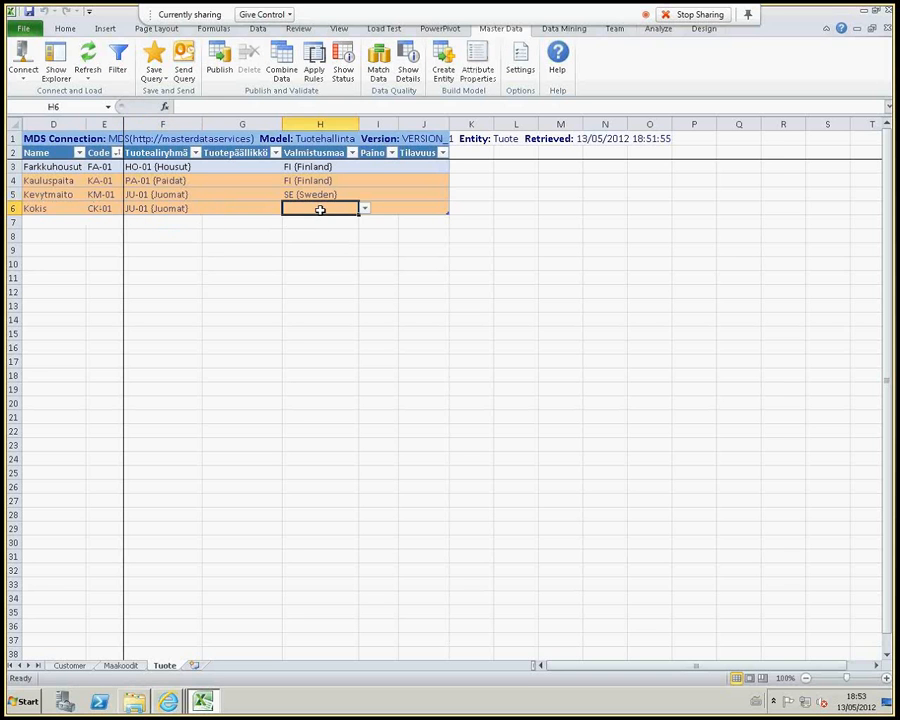
{"action": "left_click", "coordinate": [362, 210]}
{"action": "left_click", "coordinate": [348, 231]}
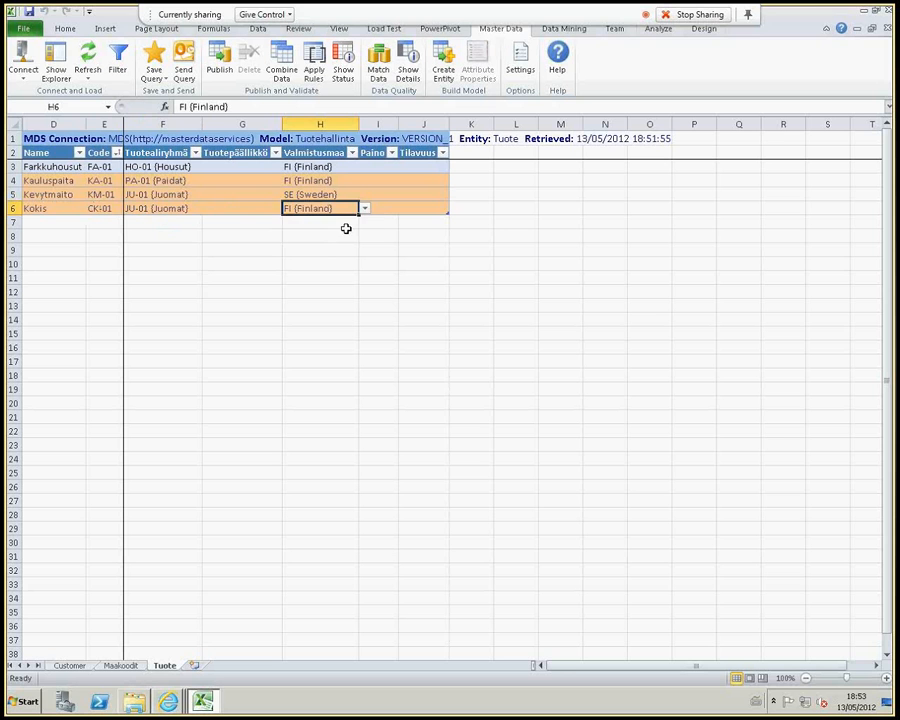
Enter a new product named Reikäleipä with code RL-01 in the row below Kokis
{"action": "left_click", "coordinate": [66, 223]}
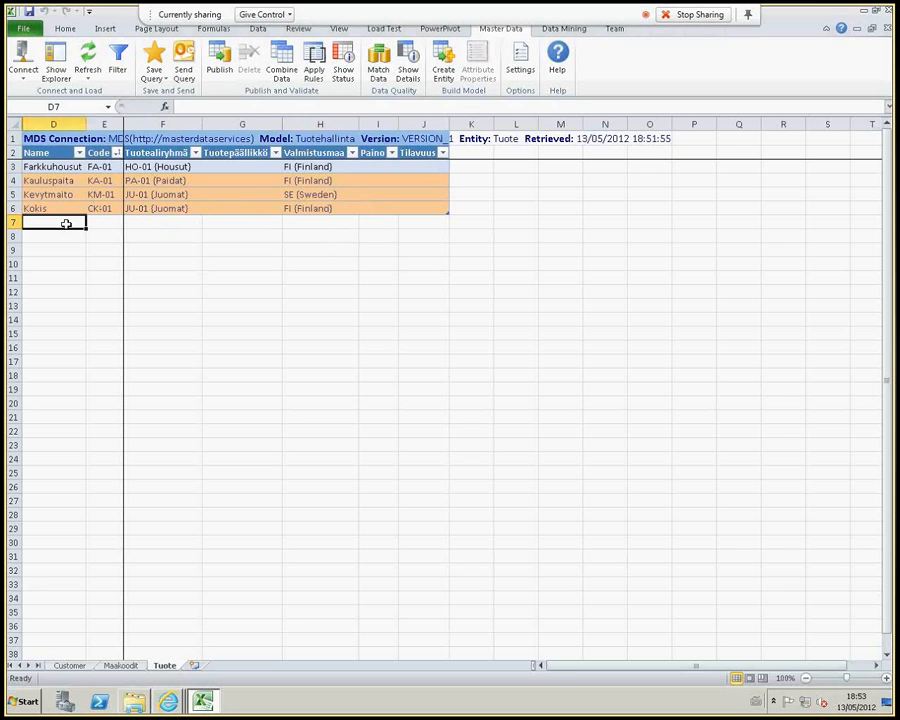
{"action": "type", "text": "REikä"}
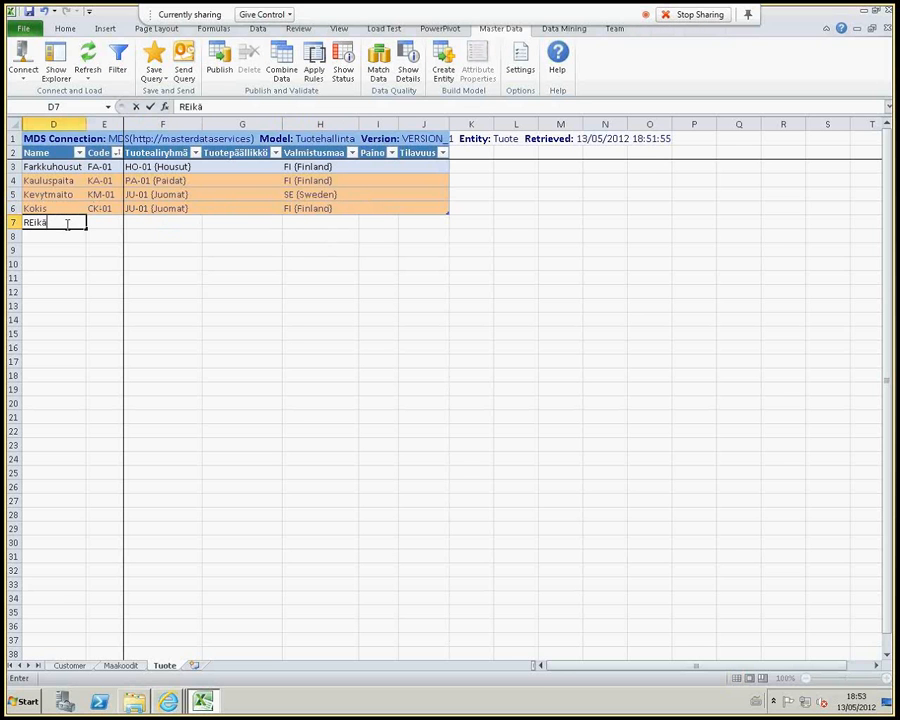
{"action": "key", "text": "BackSpace"}
{"action": "key", "text": "BackSpace"}
{"action": "key", "text": "BackSpace"}
{"action": "key", "text": "BackSpace"}
{"action": "type", "text": "eikäleipä"}
{"action": "key", "text": "Tab"}
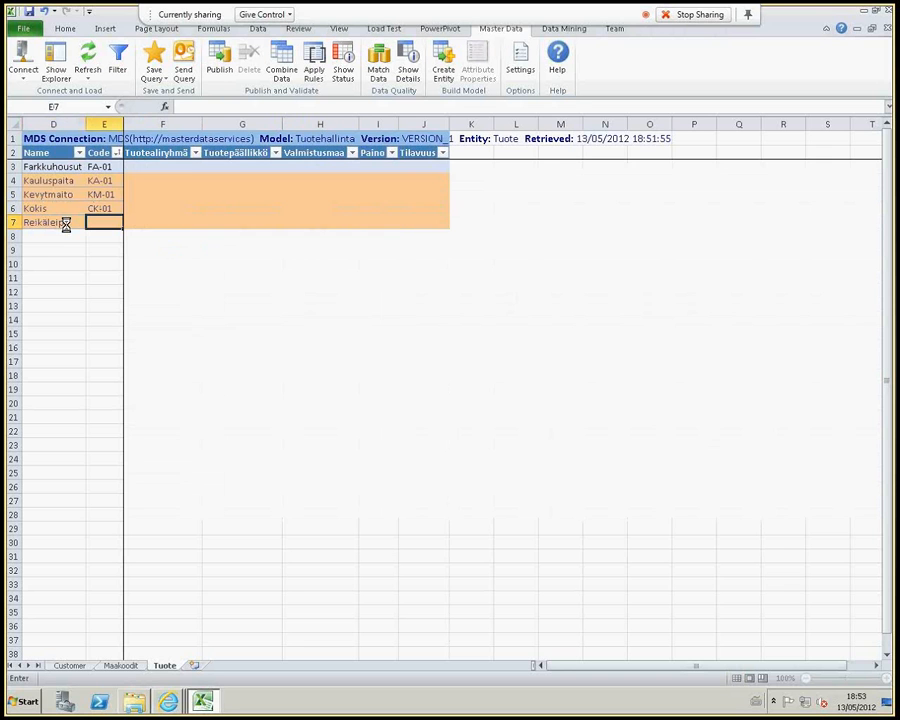
{"action": "type", "text": "RL-01"}
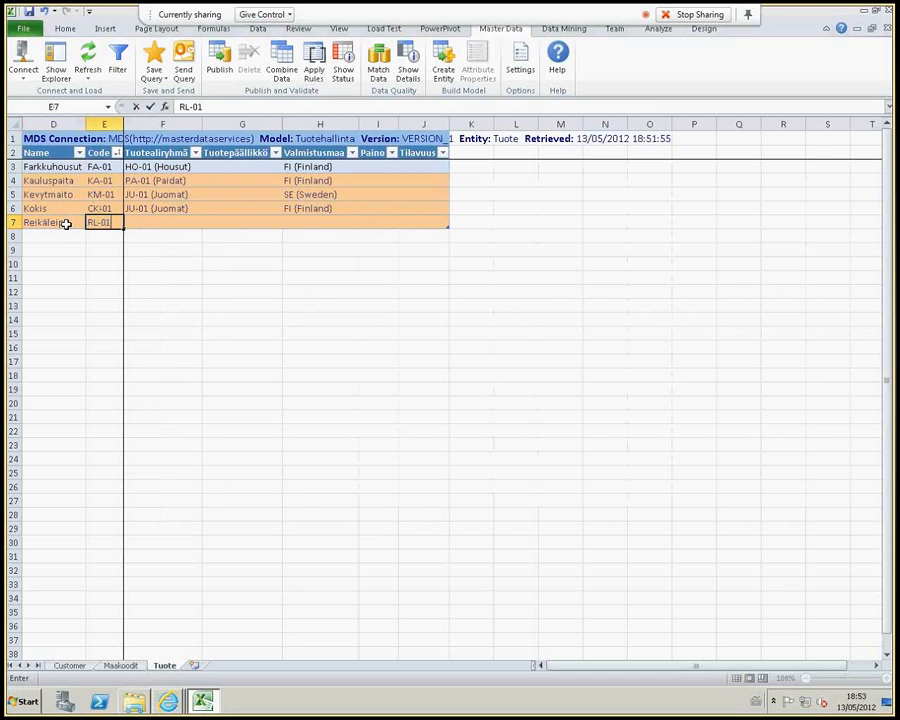
{"action": "key", "text": "Tab"}
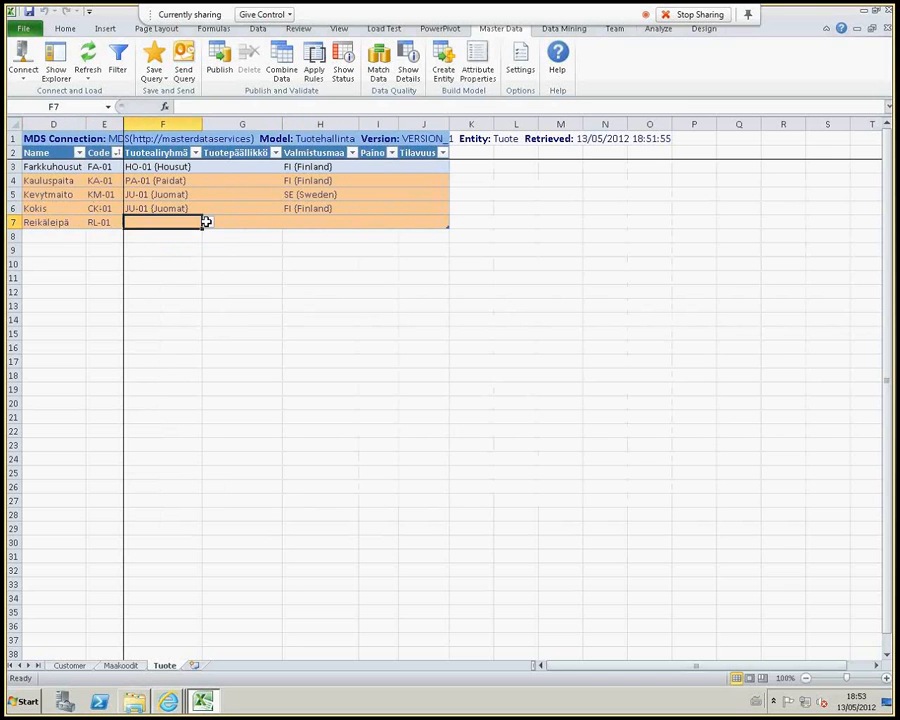
Set the Tuotealiryhmä of Reikäleipä to LE-01 {Leivät} and its Valmistusmaa to FI {Finland}
{"action": "left_click", "coordinate": [207, 222]}
{"action": "left_click", "coordinate": [190, 248]}
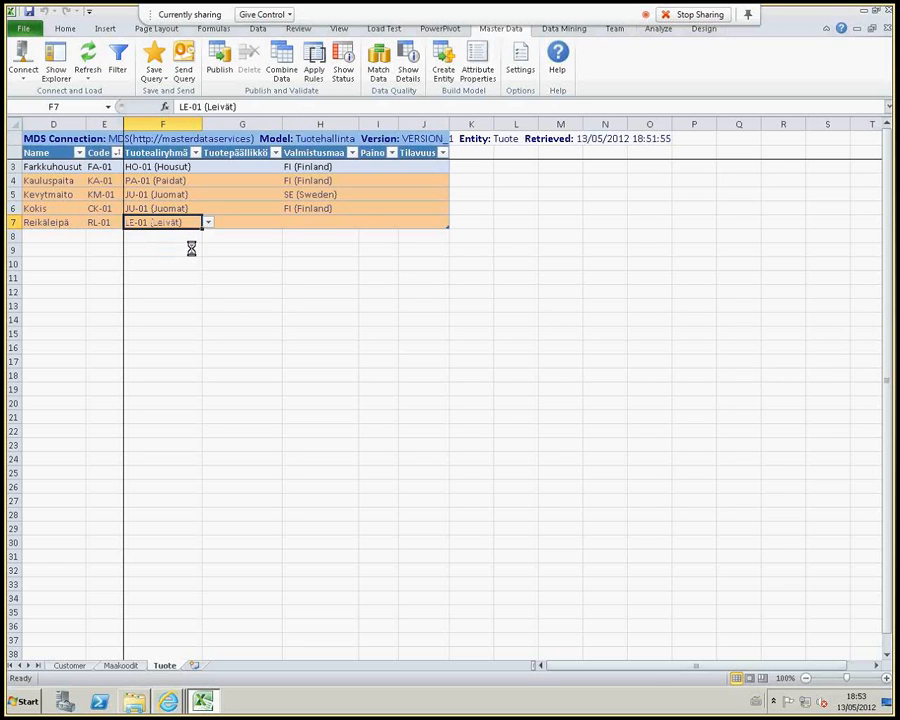
{"action": "left_click", "coordinate": [336, 224]}
{"action": "left_click", "coordinate": [364, 222]}
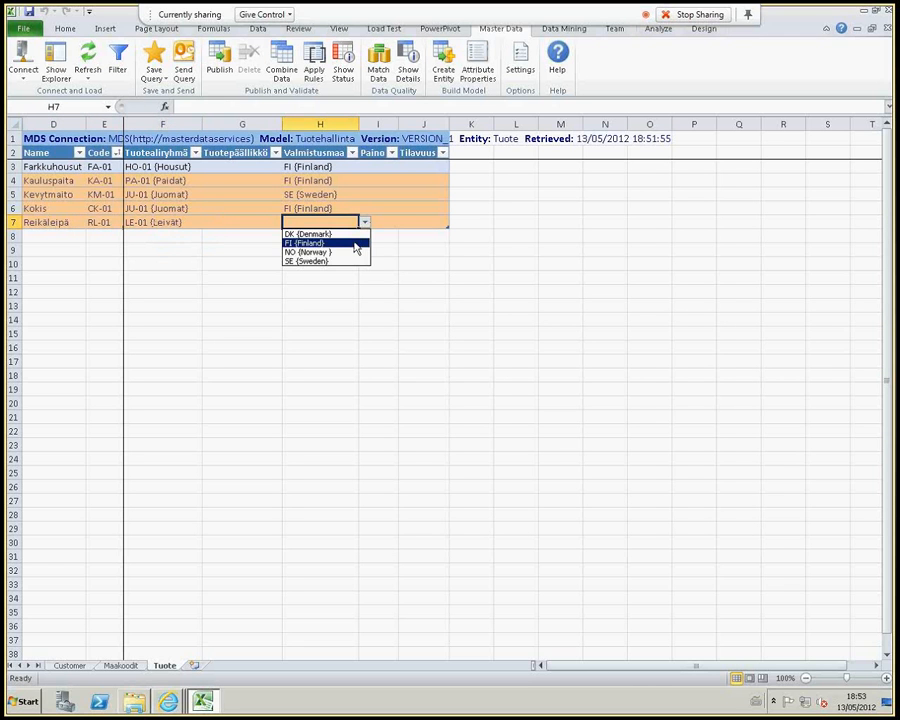
{"action": "left_click", "coordinate": [354, 244]}
{"action": "left_click", "coordinate": [60, 236]}
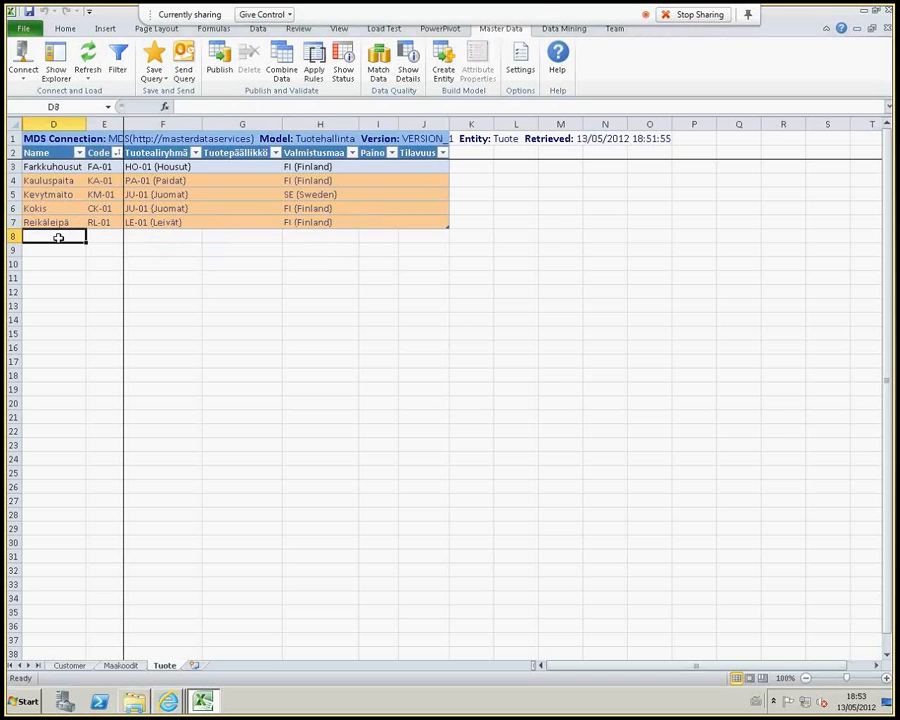
Start publishing the Tuote changes, review the new members individually and return to using the same annotation for all changes
{"action": "left_click", "coordinate": [219, 65]}
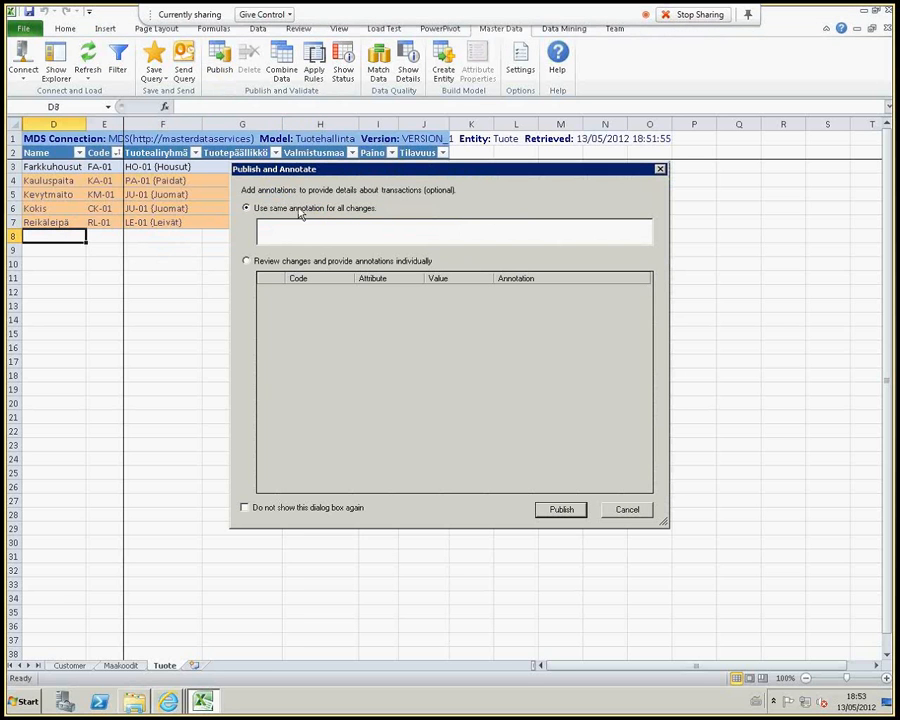
{"action": "left_click", "coordinate": [293, 228]}
{"action": "left_click", "coordinate": [247, 261]}
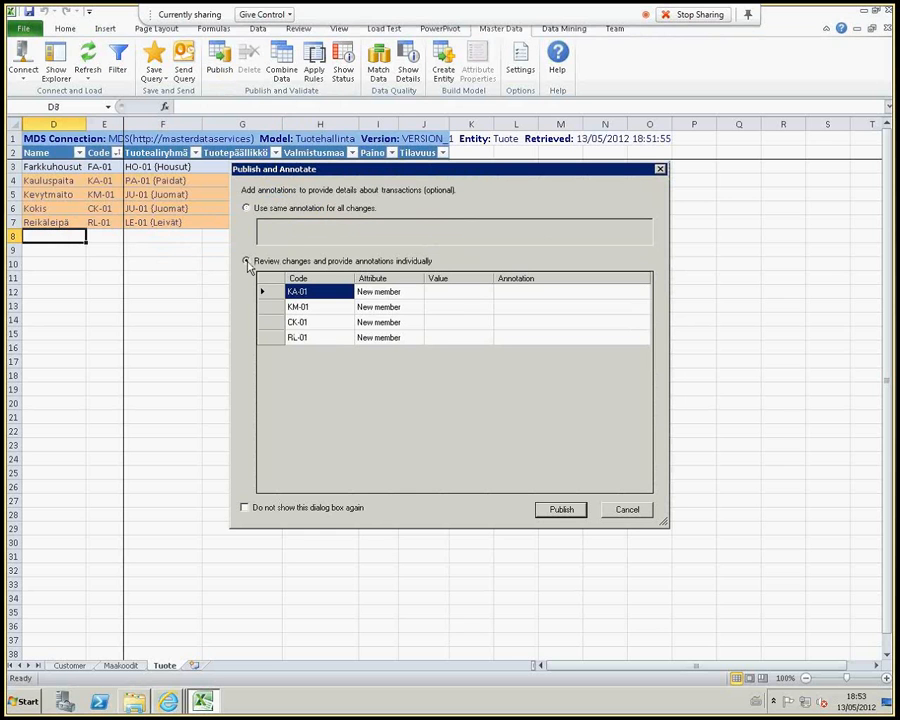
{"action": "left_click", "coordinate": [247, 209]}
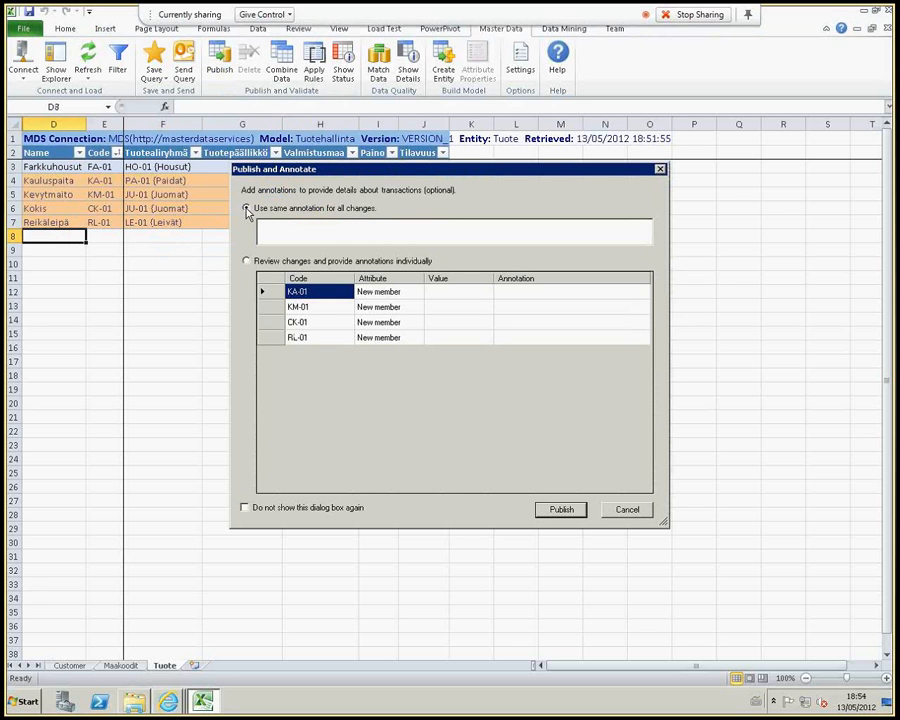
Annotate all changes with "Luotiin uusia tuotteita by:" followed by the author's name and publish the new products to MDS
{"action": "left_click", "coordinate": [266, 228]}
{"action": "type", "text": "Lisätty uusia"}
{"action": "type", "text": " tuotteita by"}
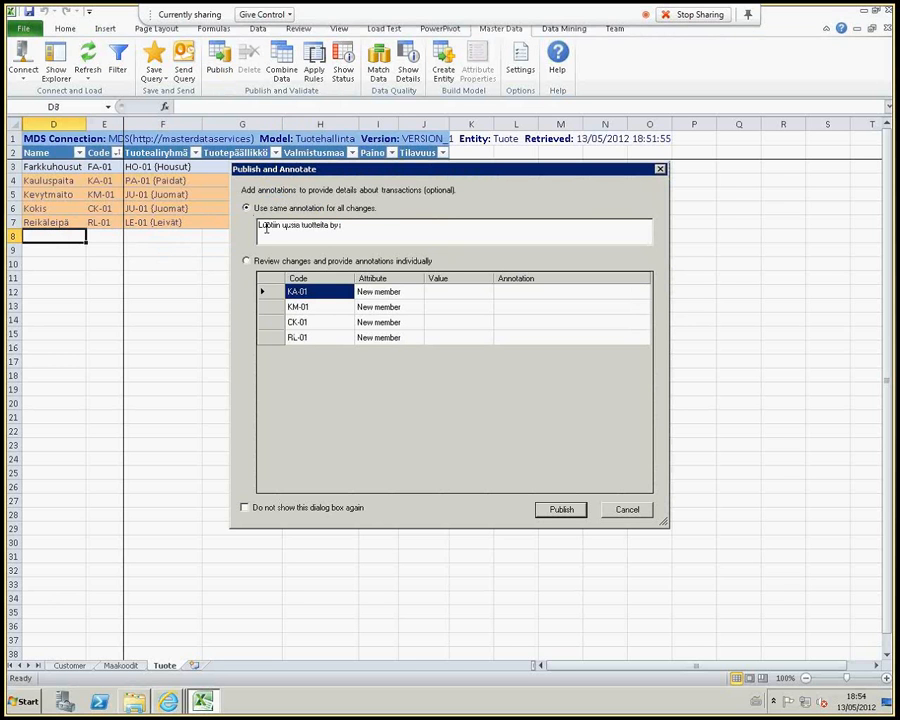
{"action": "type", "text": " Matti"}
{"action": "left_click", "coordinate": [553, 509]}
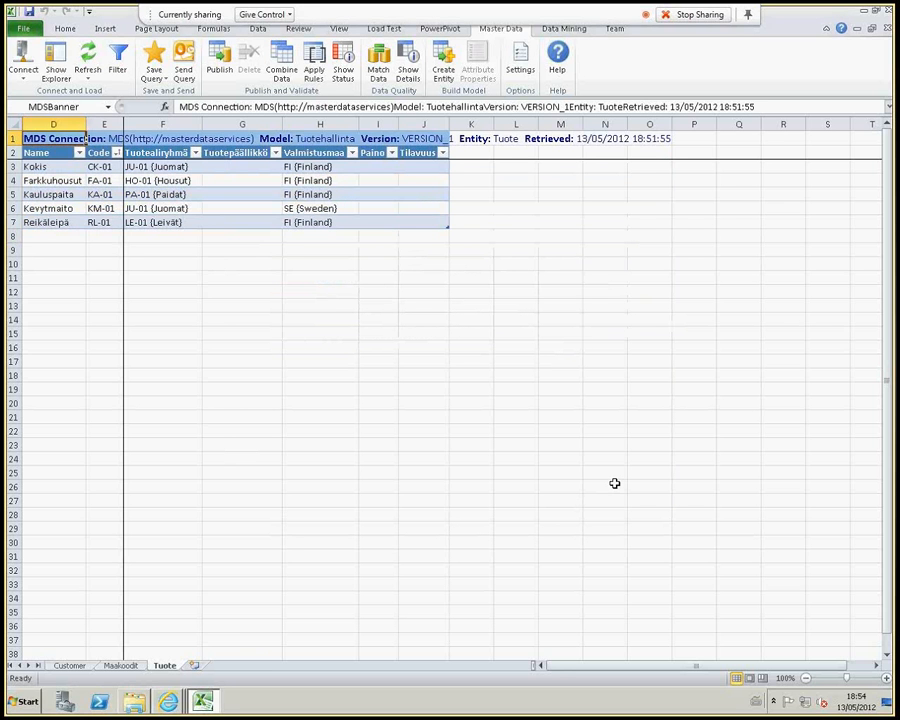
Switch to the Master Data Manager browser window to view the Tuote entity
{"action": "left_click", "coordinate": [168, 702]}
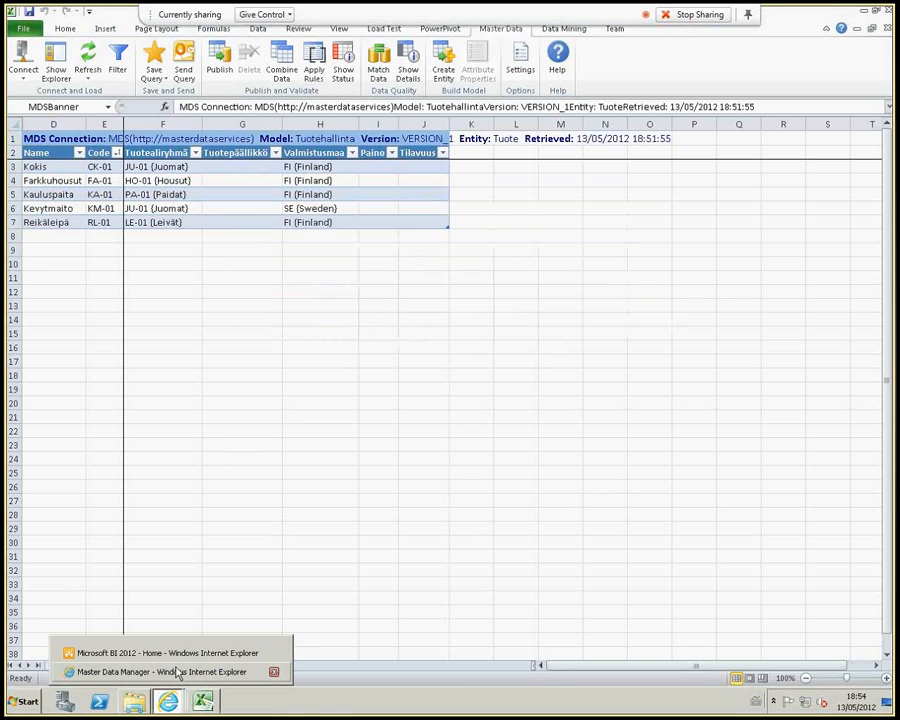
{"action": "left_click", "coordinate": [175, 672]}
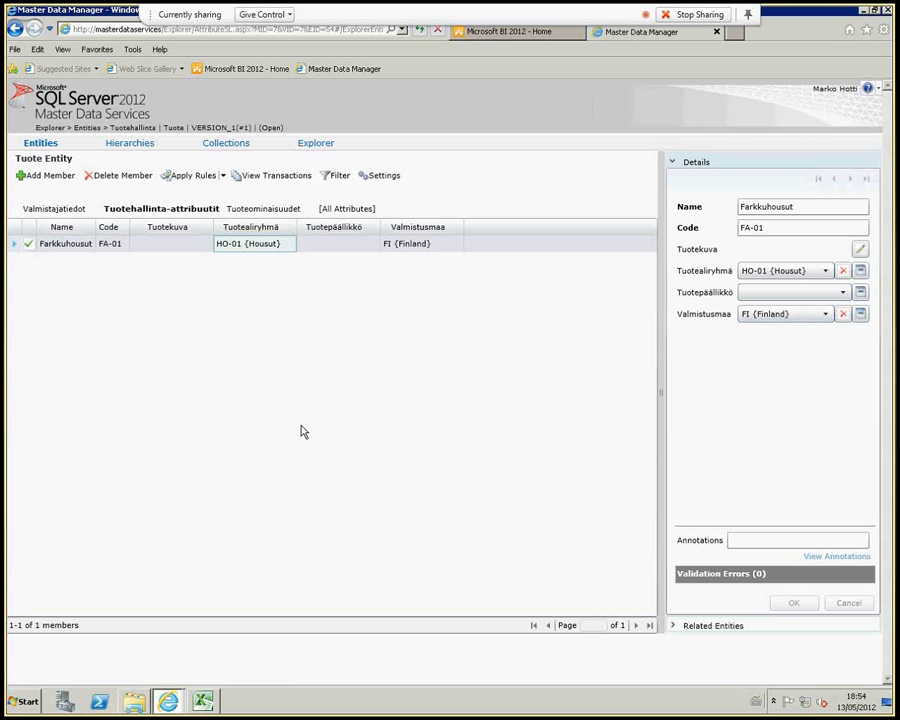
Switch to SQL Server Management Studio, connect to the SQL2012RTM Database Engine with Windows Authentication and select the MasterDataServices database
{"action": "left_click", "coordinate": [27, 703]}
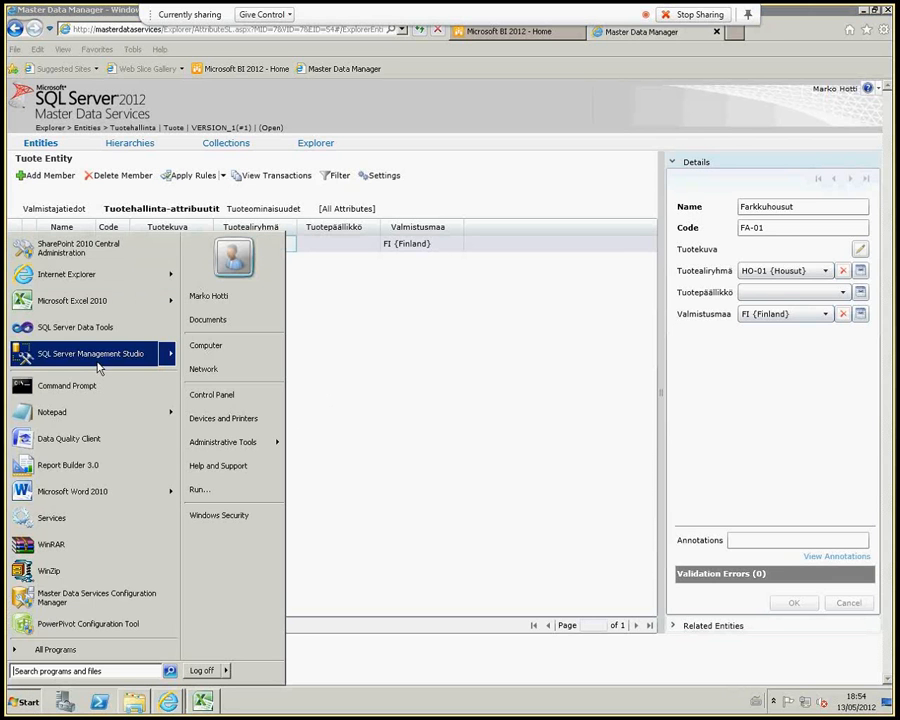
{"action": "left_click", "coordinate": [96, 410]}
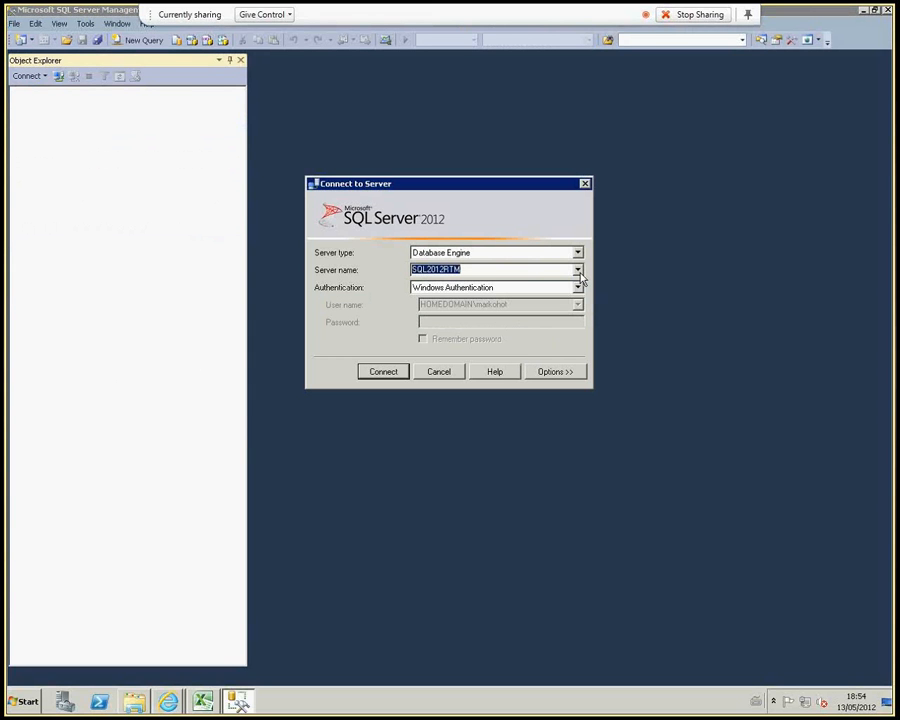
{"action": "left_click", "coordinate": [393, 371]}
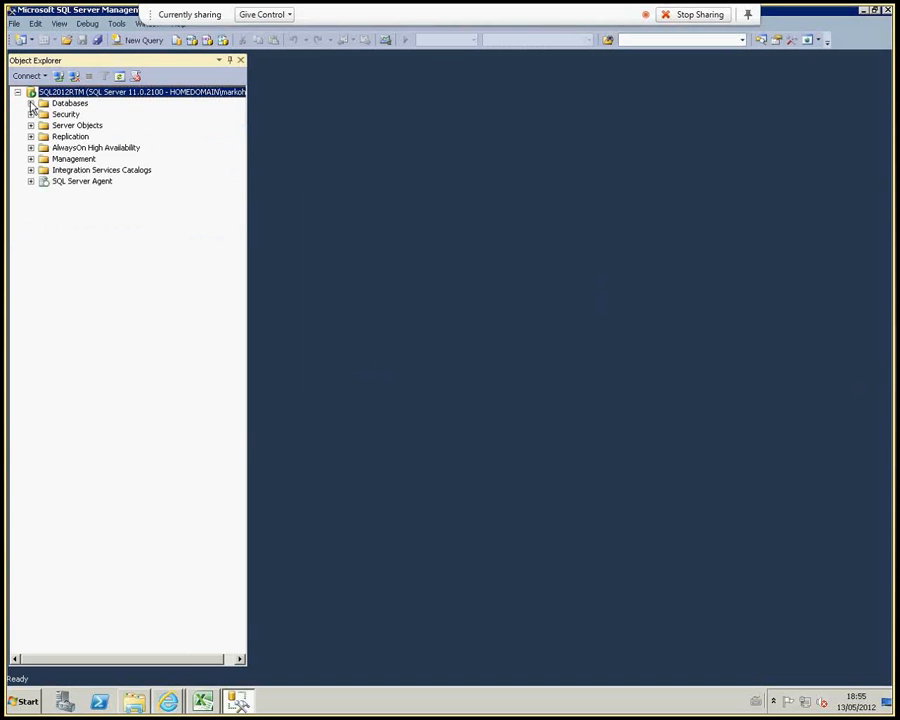
{"action": "left_click", "coordinate": [30, 104]}
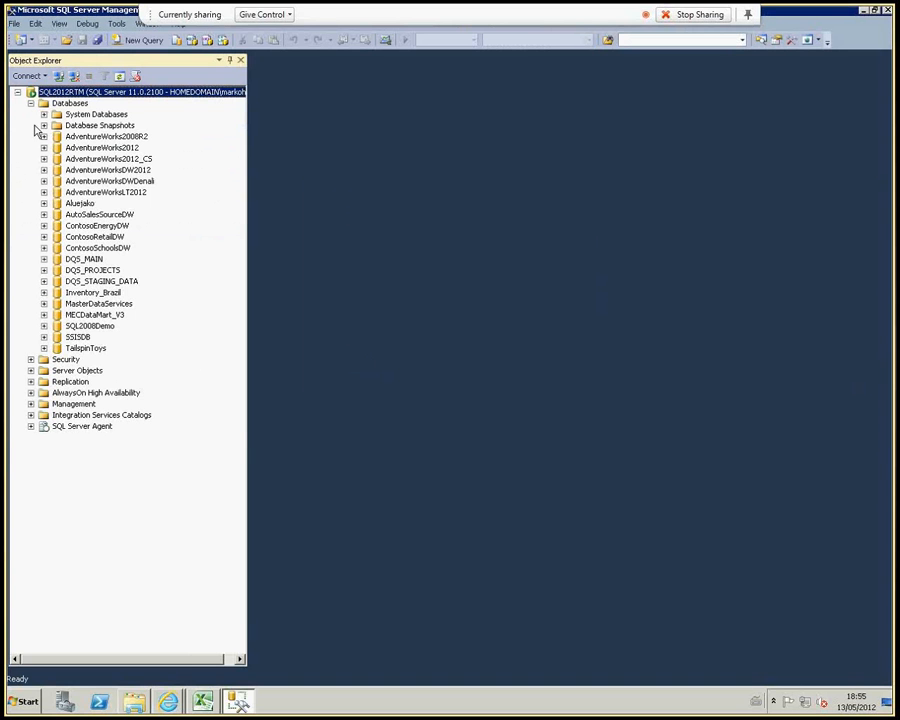
{"action": "left_click", "coordinate": [110, 305]}
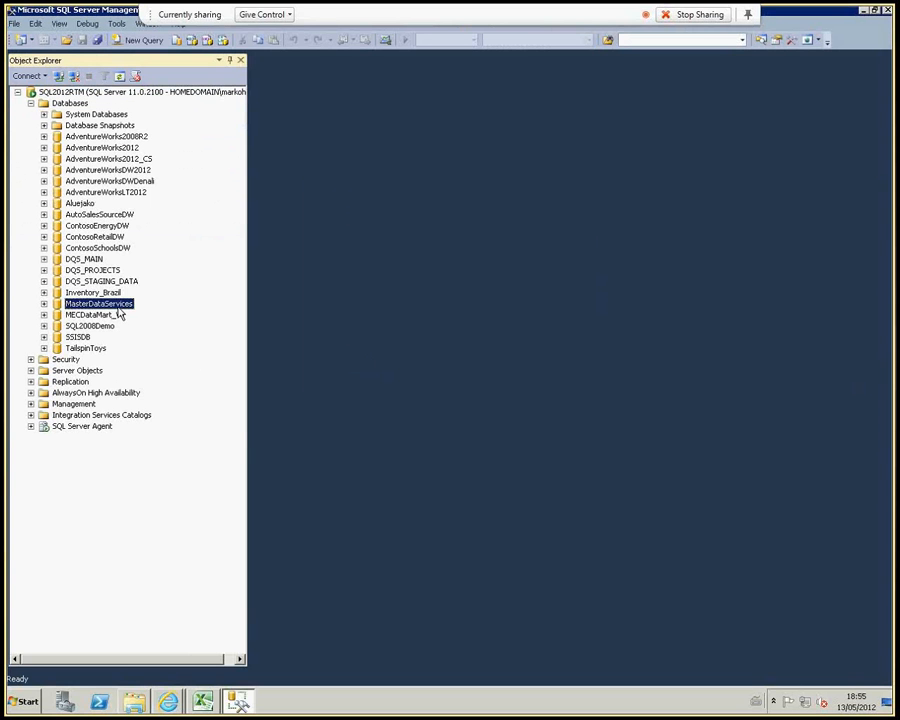
Browse the tables of the MasterDataServices database and locate the stg.demo_Tuote_Leaf staging table
{"action": "left_click", "coordinate": [44, 303]}
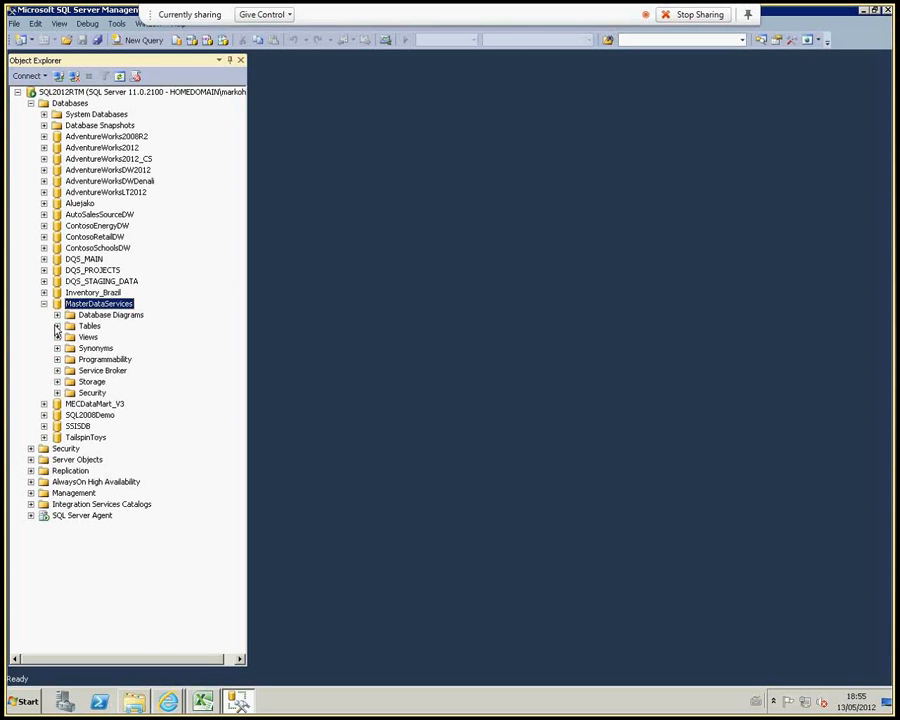
{"action": "left_click", "coordinate": [57, 326]}
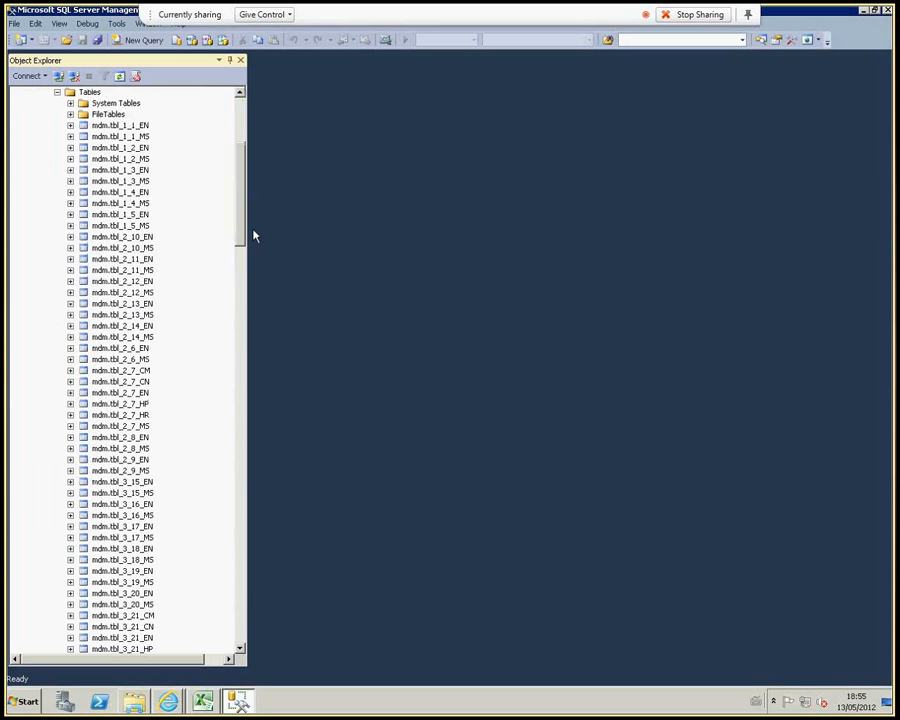
{"action": "left_click_drag", "start_coordinate": [244, 222], "coordinate": [259, 588]}
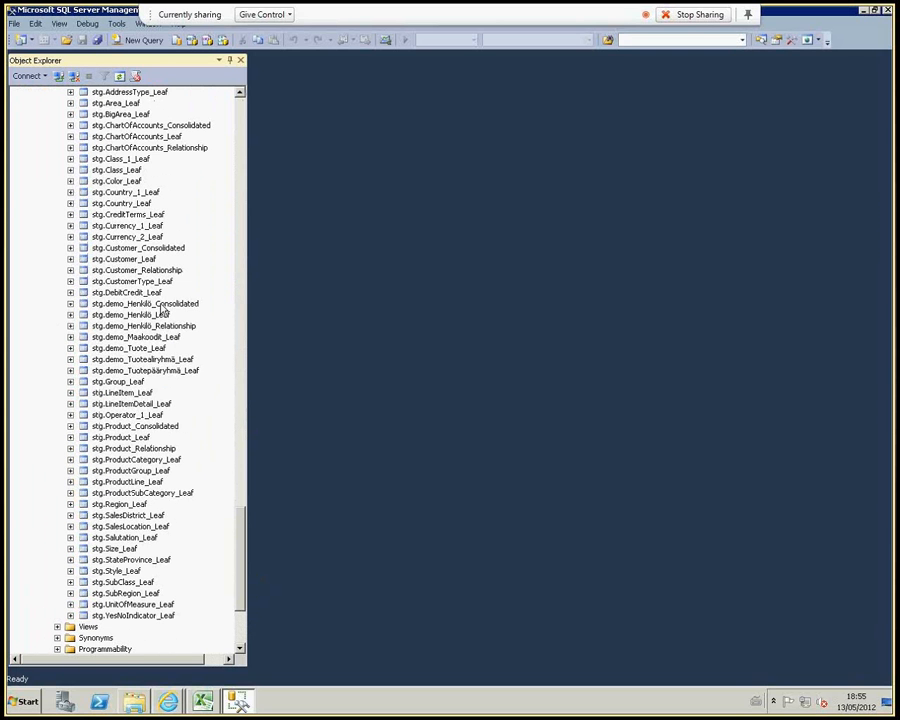
{"action": "left_click", "coordinate": [158, 305]}
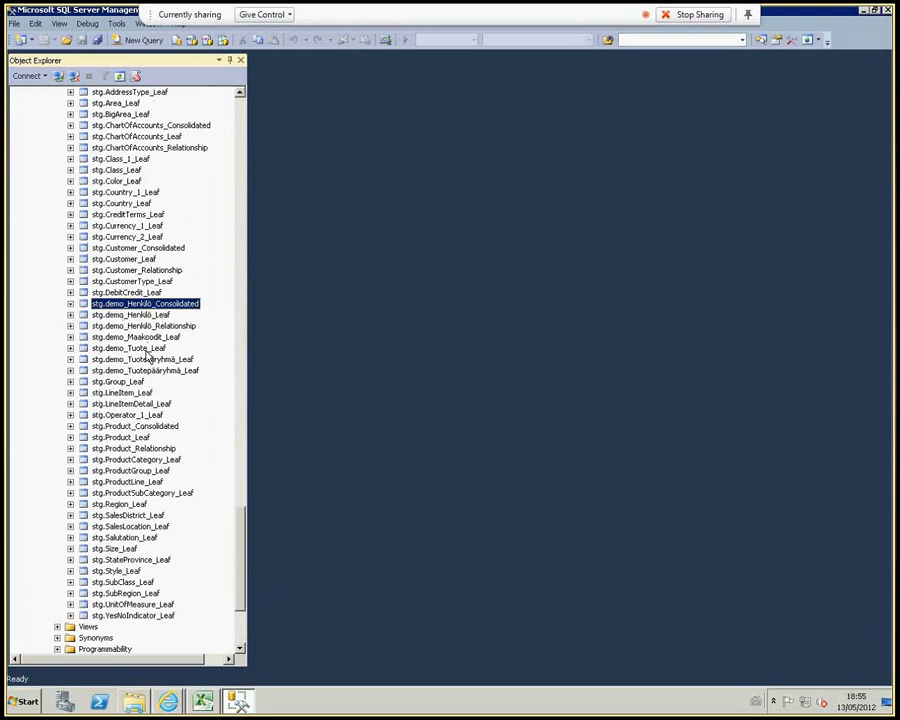
{"action": "left_click", "coordinate": [146, 349]}
{"action": "right_click", "coordinate": [130, 354]}
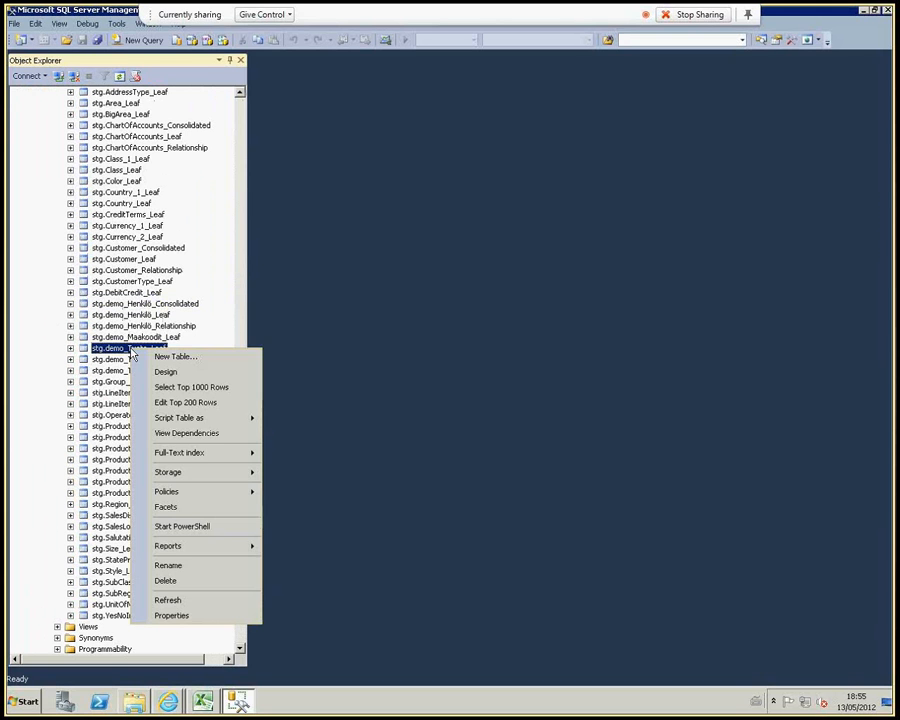
{"action": "left_click", "coordinate": [112, 351]}
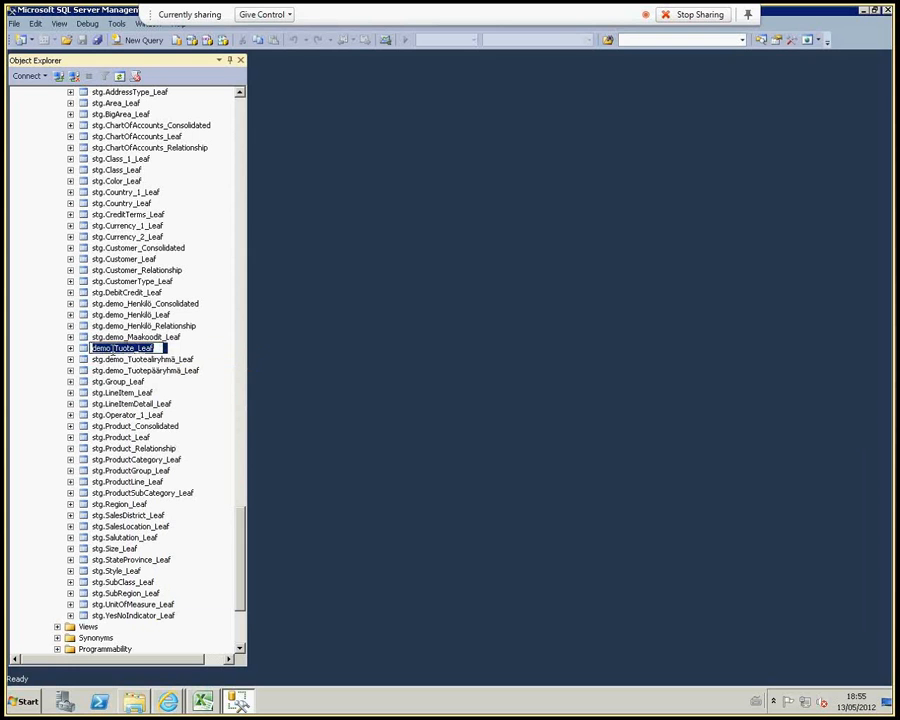
{"action": "key", "text": "Escape"}
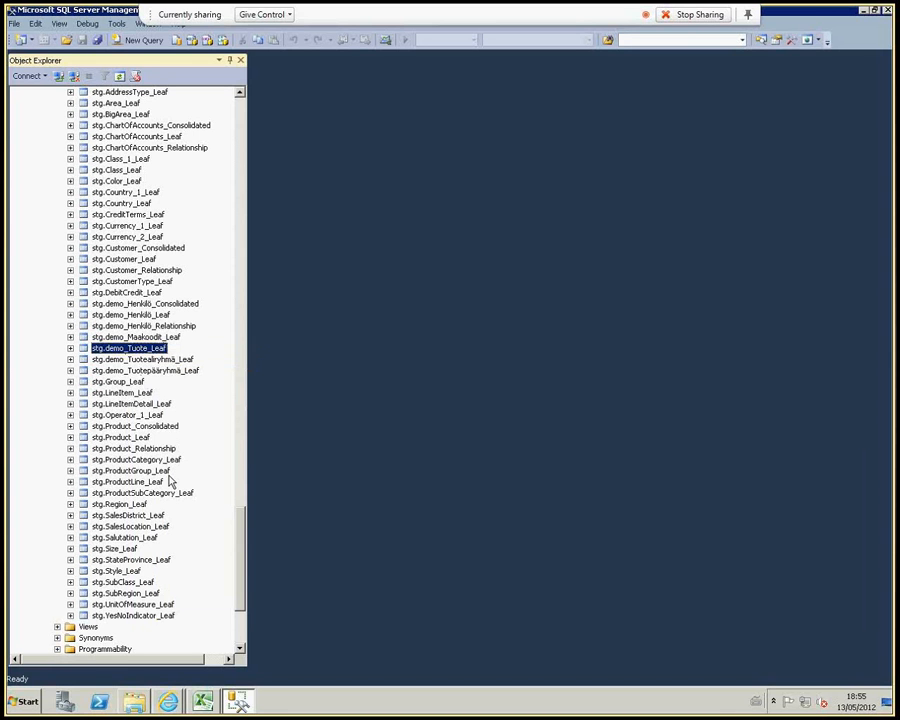
Switch to Master Data Manager and open the derived hierarchy maintenance for the Tuotehallinta model under System Administration
{"action": "left_click", "coordinate": [864, 10]}
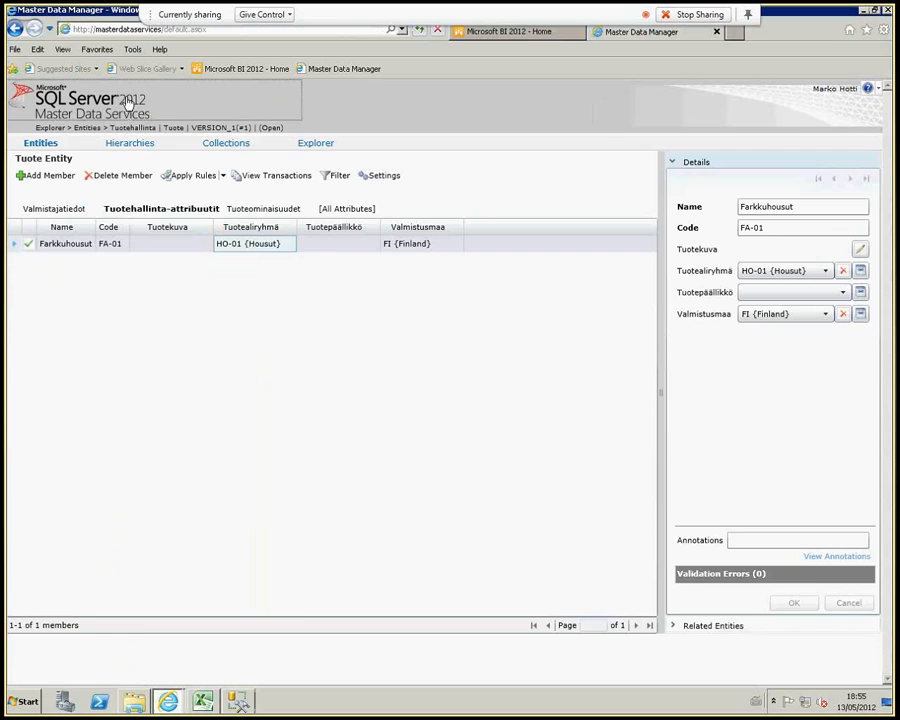
{"action": "left_click", "coordinate": [128, 103]}
{"action": "left_click", "coordinate": [139, 288]}
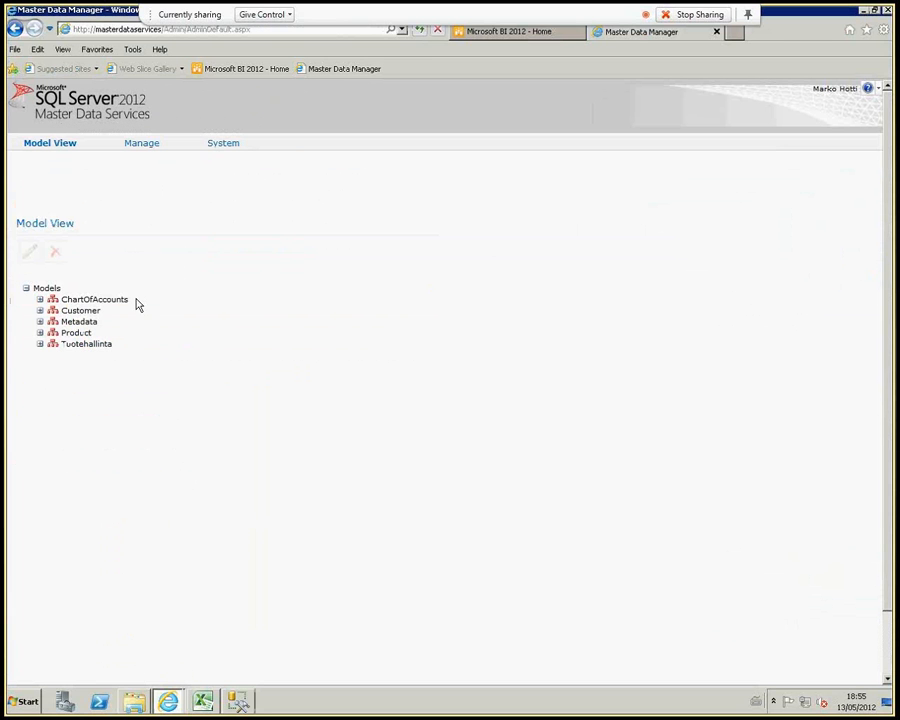
{"action": "mouse_move", "coordinate": [147, 147]}
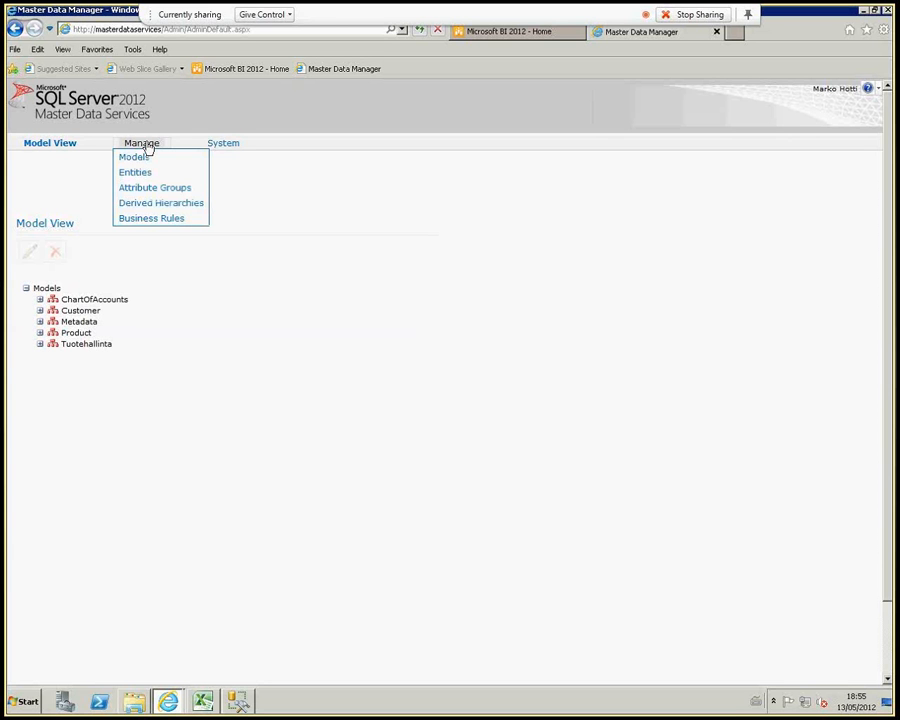
{"action": "left_click", "coordinate": [145, 204]}
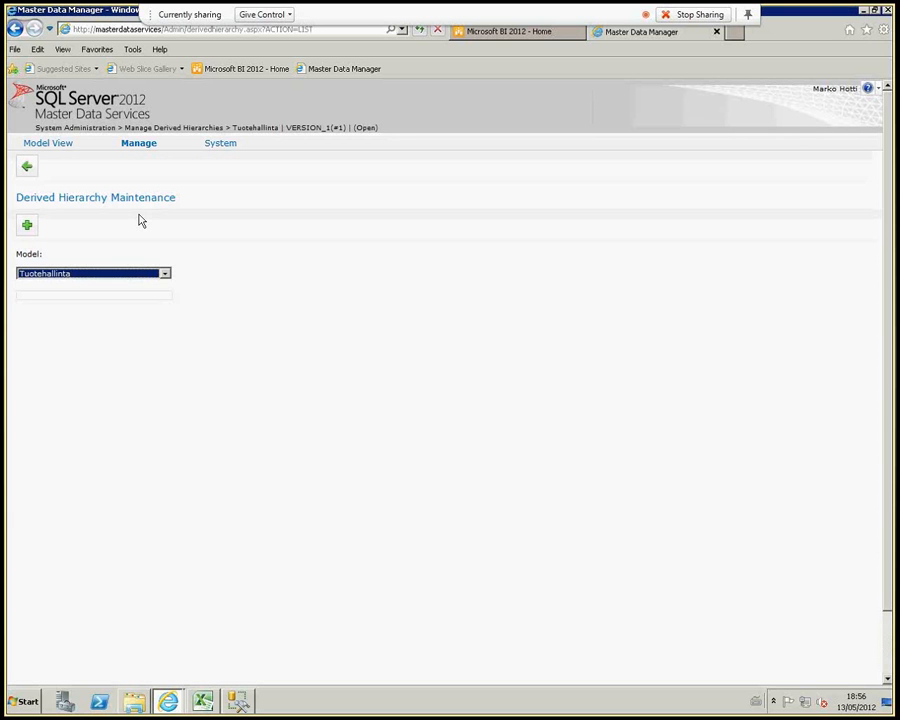
Add a derived hierarchy named Tuotehierarkia to the Tuotehallinta model and save it
{"action": "left_click", "coordinate": [27, 226]}
{"action": "left_click", "coordinate": [145, 315]}
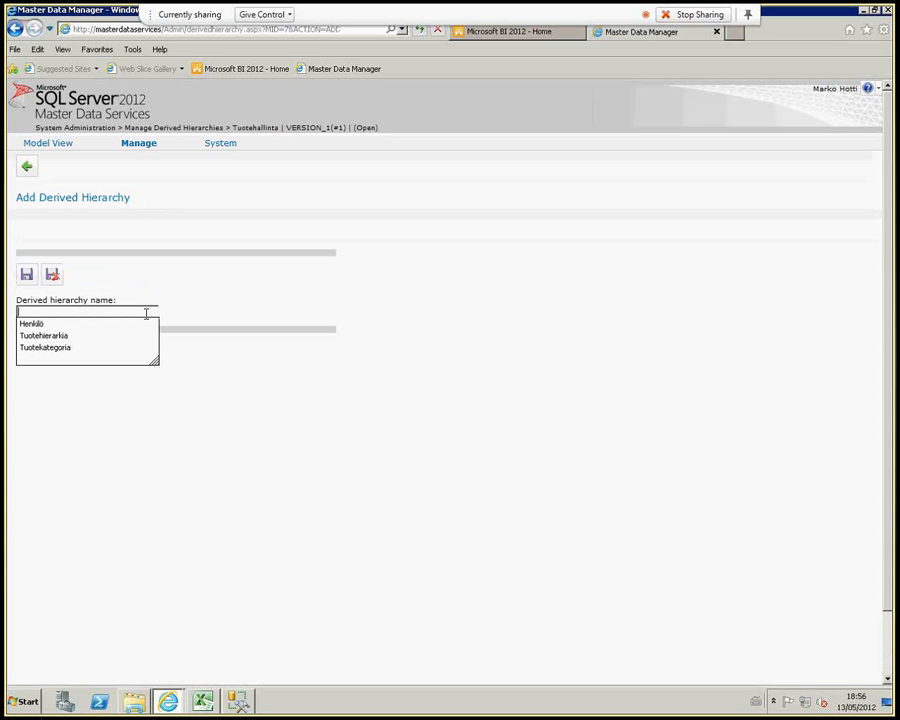
{"action": "type", "text": "Tuotehie"}
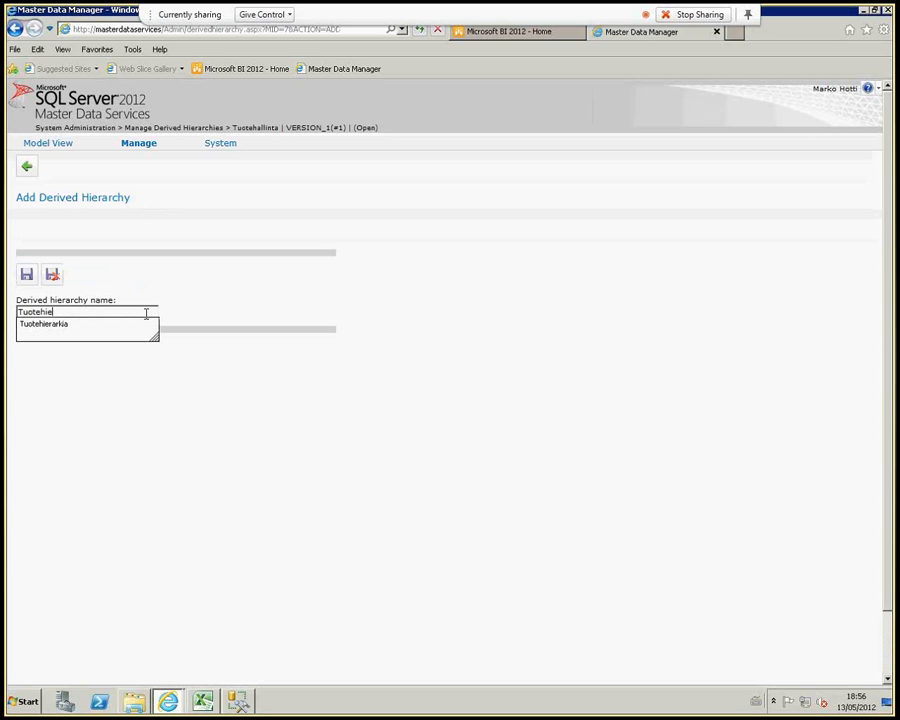
{"action": "type", "text": "rarkia"}
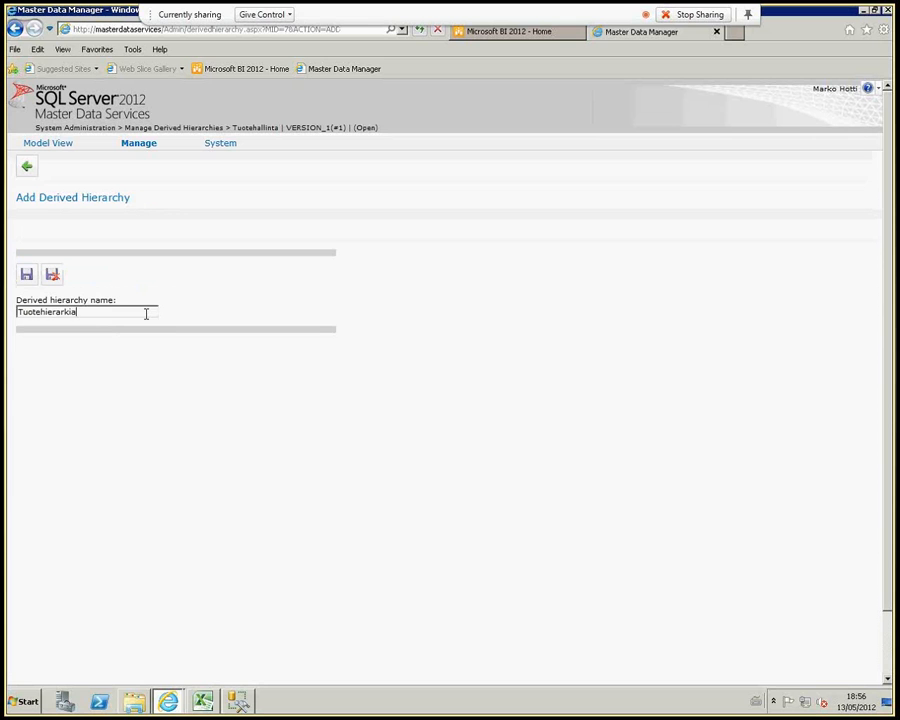
{"action": "left_click", "coordinate": [27, 274]}
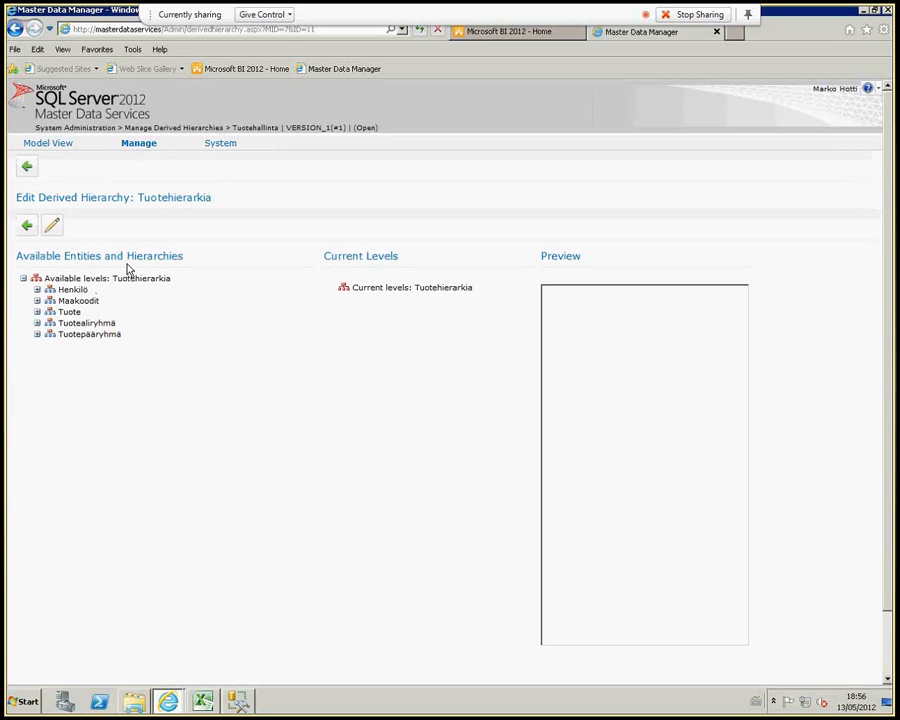
Add the Tuote entity as the base level of the Tuotehierarkia hierarchy
{"action": "left_click", "coordinate": [402, 287]}
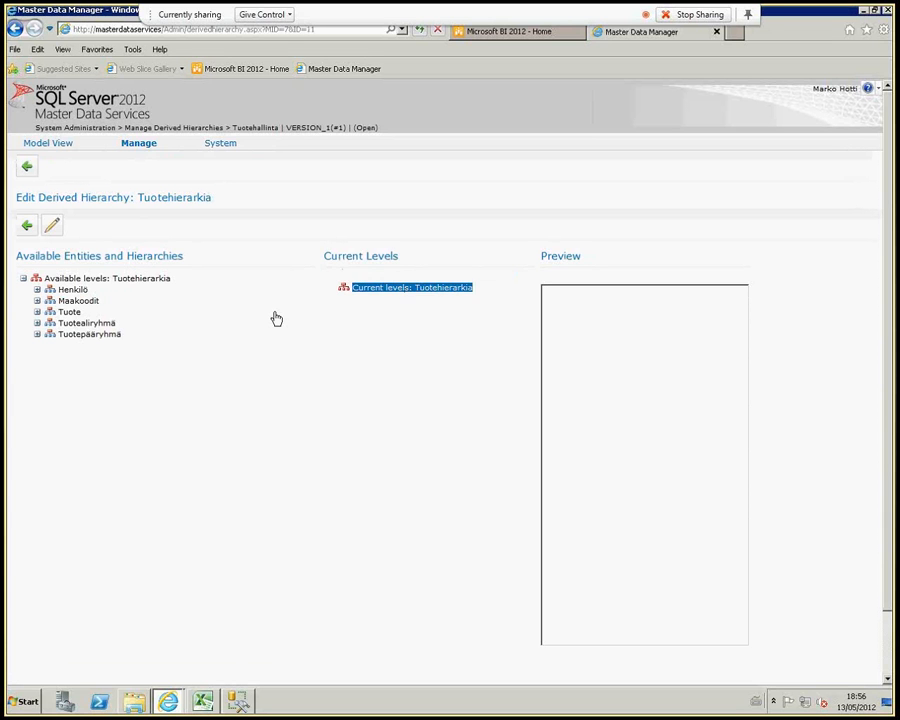
{"action": "left_click", "coordinate": [76, 315]}
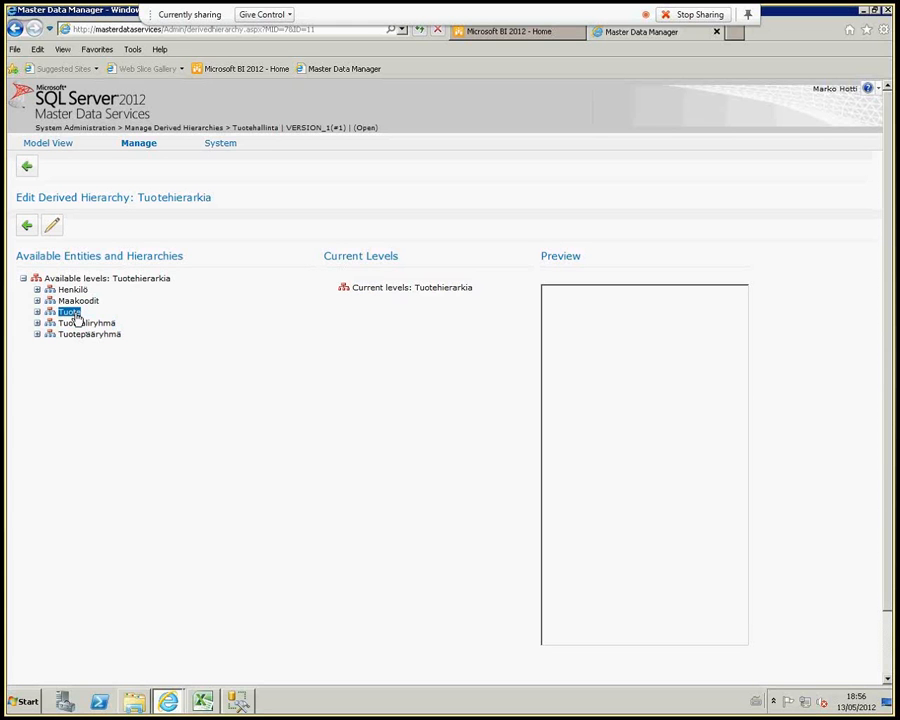
{"action": "left_click_drag", "start_coordinate": [76, 318], "coordinate": [458, 287]}
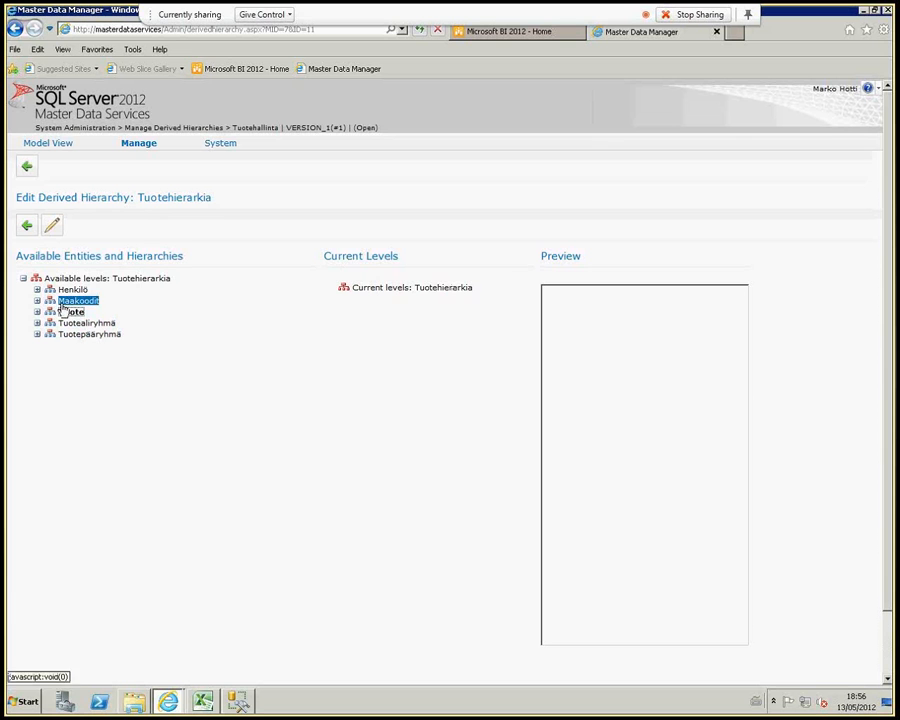
{"action": "left_click_drag", "start_coordinate": [67, 316], "coordinate": [434, 291]}
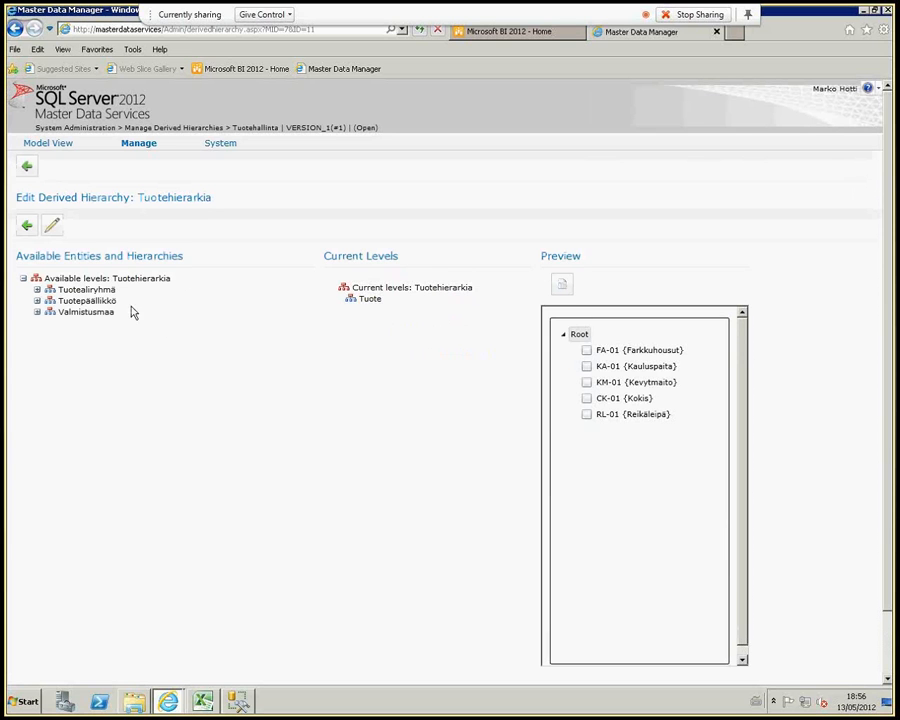
Add Tuotealiryhmä above Tuote and Tuotepääryhmä as the topmost level of the Tuotehierarkia hierarchy
{"action": "left_click", "coordinate": [106, 290]}
{"action": "left_click_drag", "start_coordinate": [109, 292], "coordinate": [372, 304]}
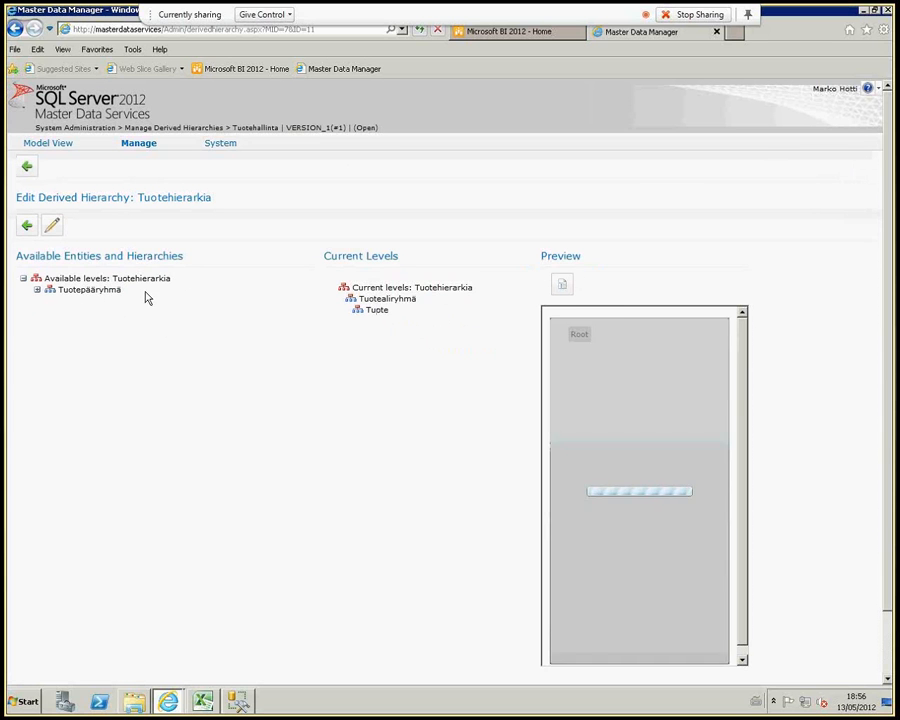
{"action": "left_click", "coordinate": [76, 292]}
{"action": "left_click_drag", "start_coordinate": [76, 292], "coordinate": [378, 306]}
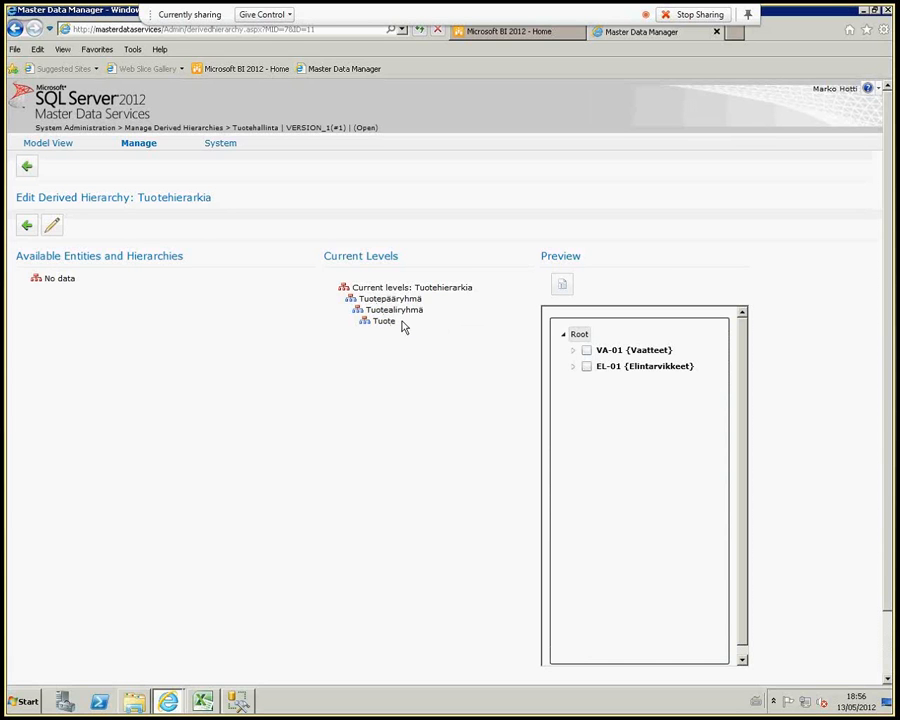
Open the settings of the Tuotealiryhmä hierarchy level and save it as visible under its own name
{"action": "left_click", "coordinate": [388, 322]}
{"action": "left_click", "coordinate": [399, 314]}
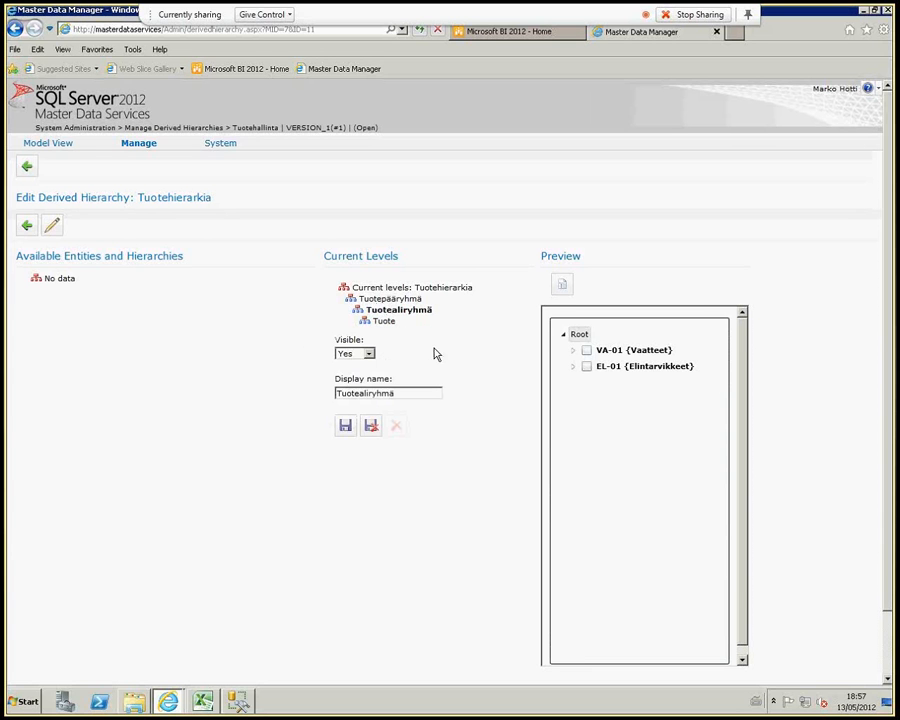
{"action": "left_click", "coordinate": [346, 428]}
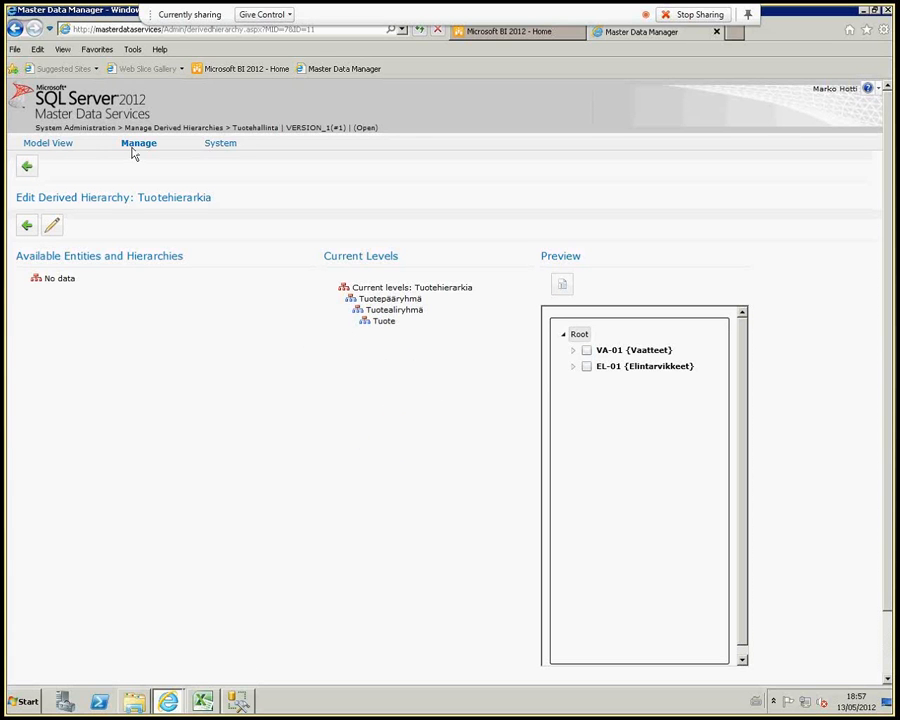
View the business rule maintenance page for the Tuotehallinta model and go back to the home page
{"action": "mouse_move", "coordinate": [135, 151]}
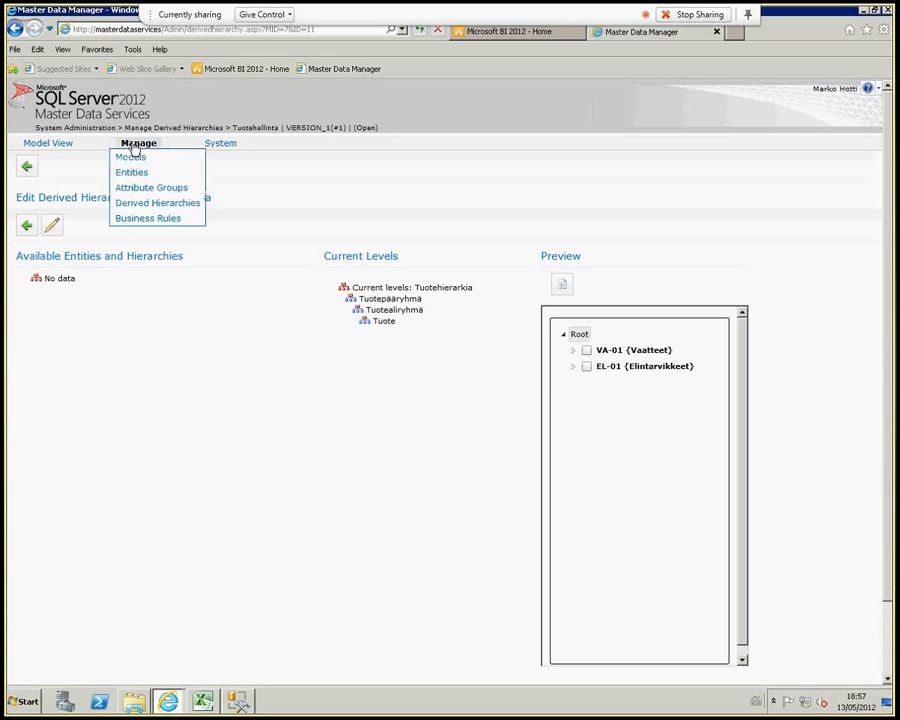
{"action": "left_click", "coordinate": [152, 222]}
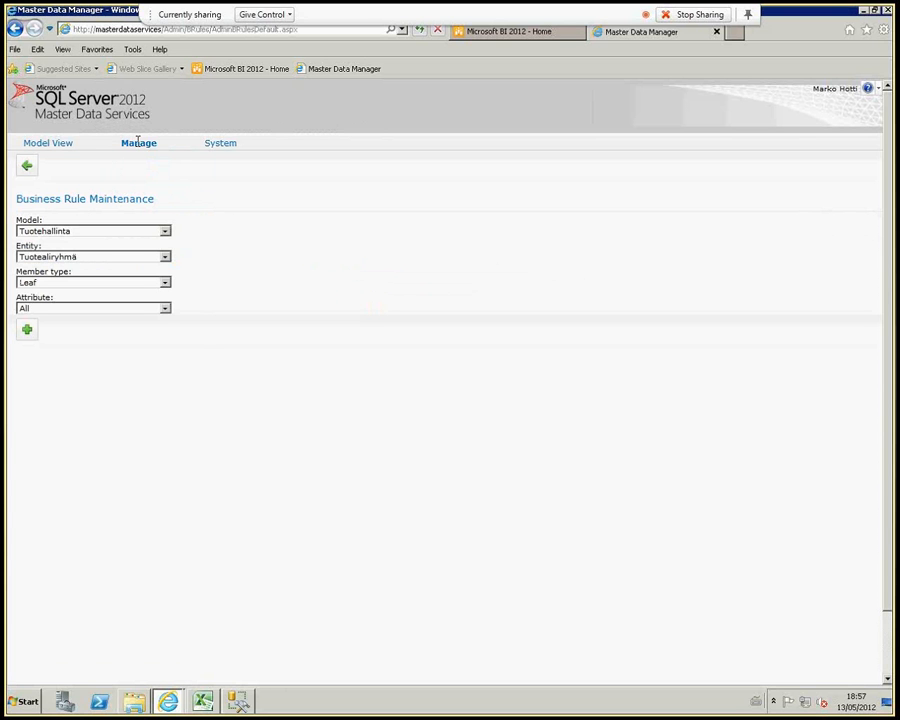
{"action": "mouse_move", "coordinate": [138, 143]}
{"action": "left_click", "coordinate": [82, 90]}
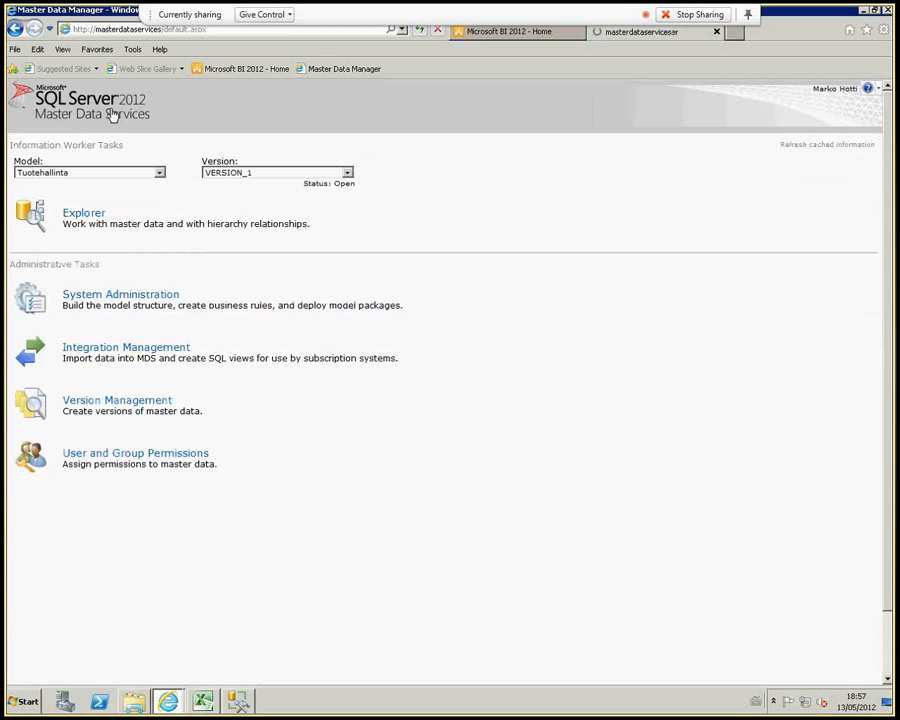
Select the Customer model and list the business rules of its Customer entity
{"action": "left_click", "coordinate": [161, 174]}
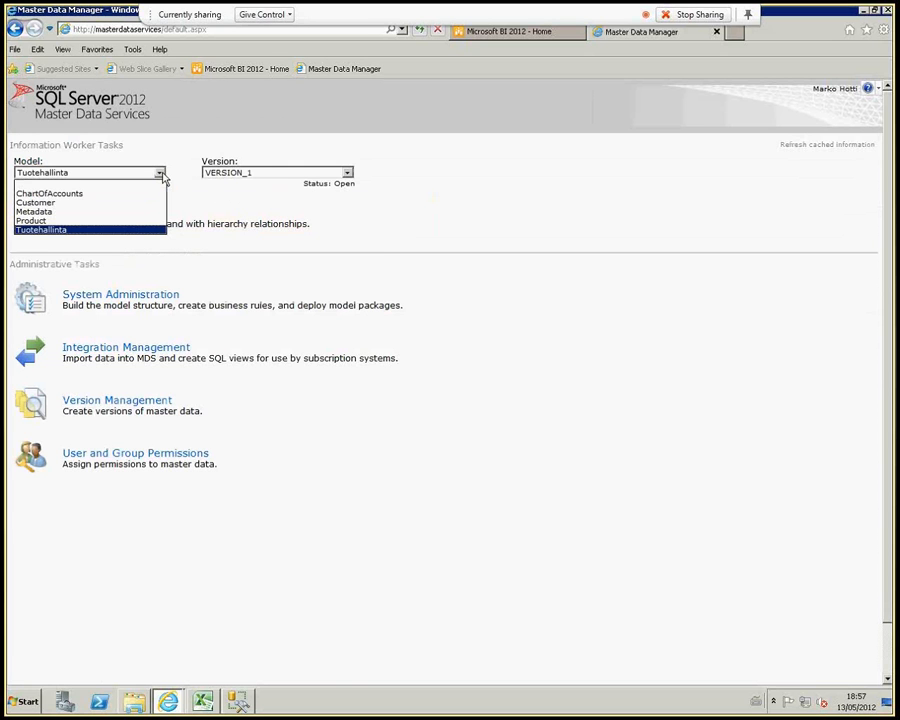
{"action": "left_click", "coordinate": [141, 203]}
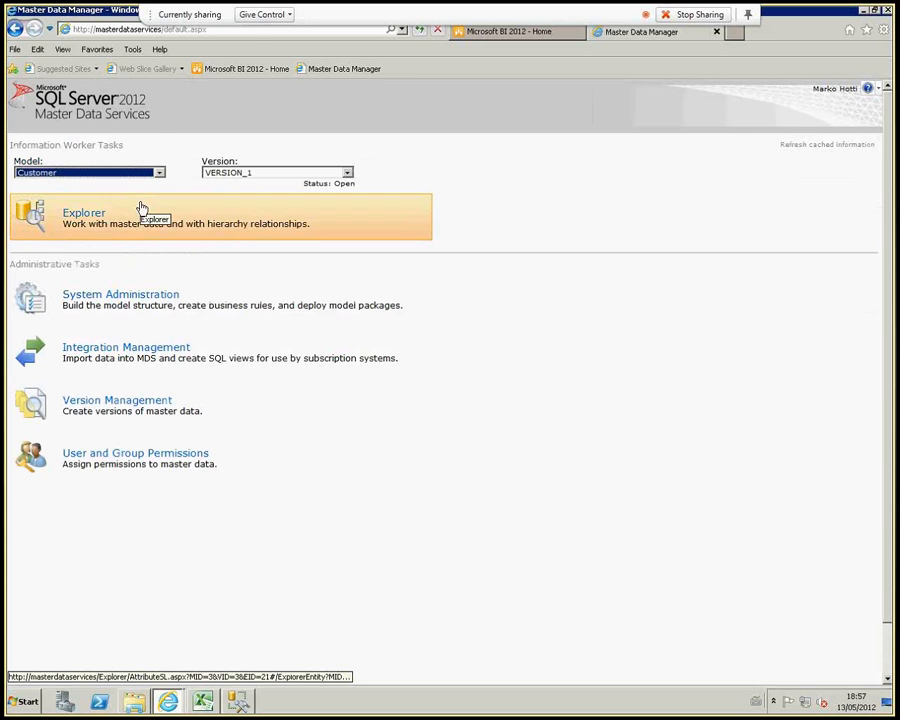
{"action": "left_click", "coordinate": [135, 295]}
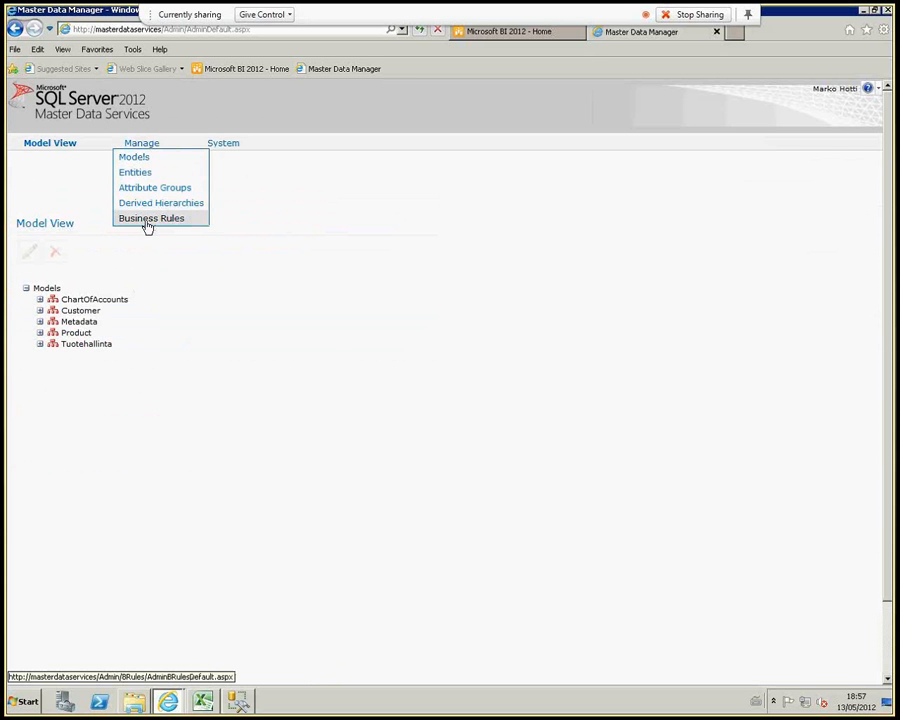
{"action": "left_click", "coordinate": [149, 220]}
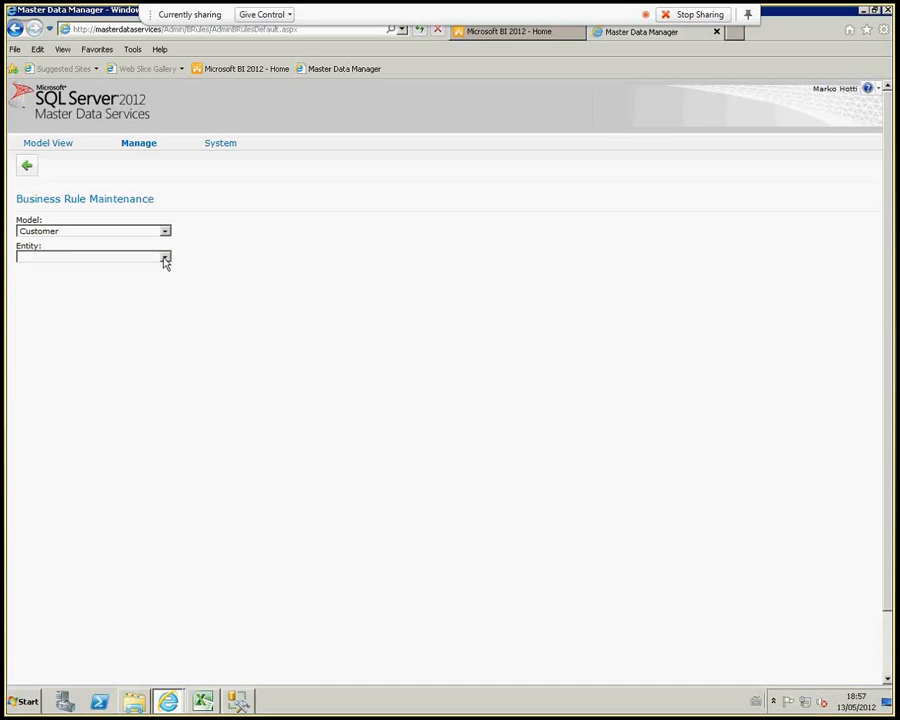
{"action": "left_click", "coordinate": [165, 258]}
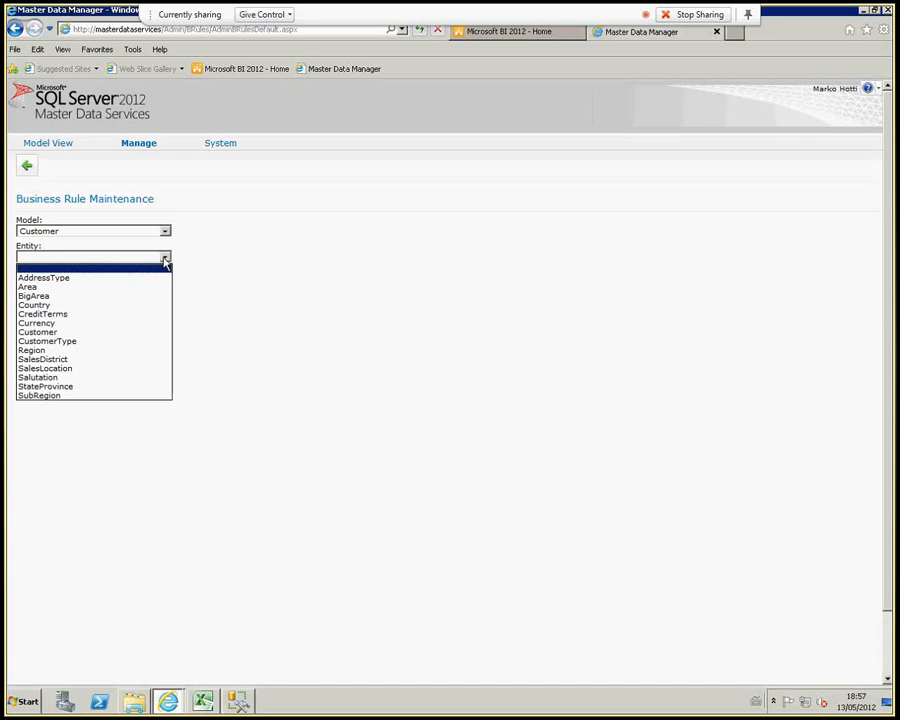
{"action": "left_click", "coordinate": [132, 333]}
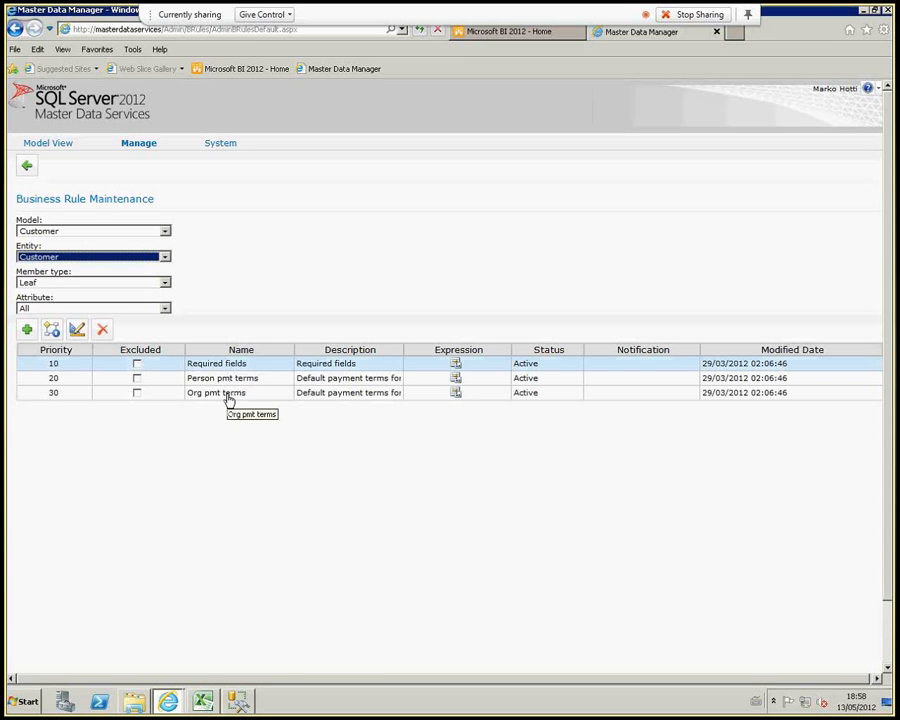
Open the Required fields business rule for editing and examine its IF conditions and THEN actions
{"action": "left_click", "coordinate": [77, 330]}
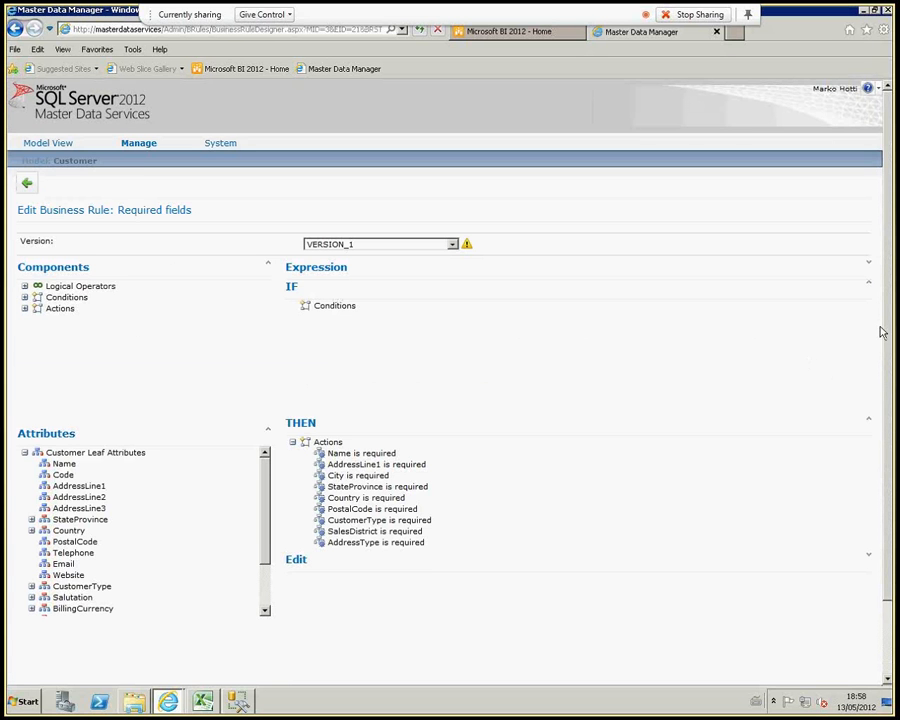
{"action": "scroll", "coordinate": [885, 350], "scroll_direction": "down", "scroll_amount": 2}
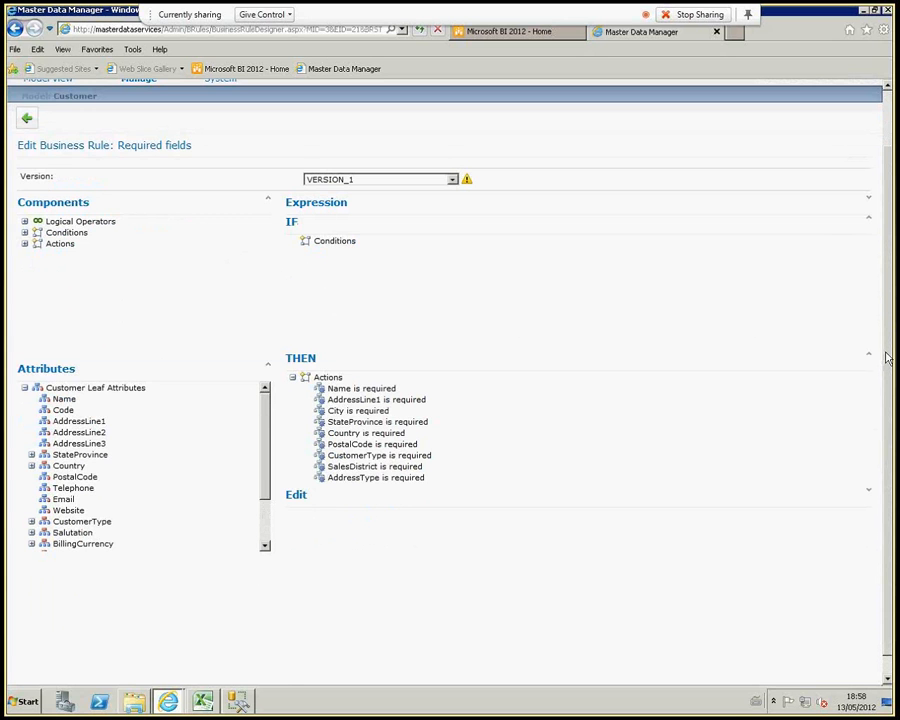
{"action": "left_click_drag", "start_coordinate": [886, 353], "coordinate": [886, 361]}
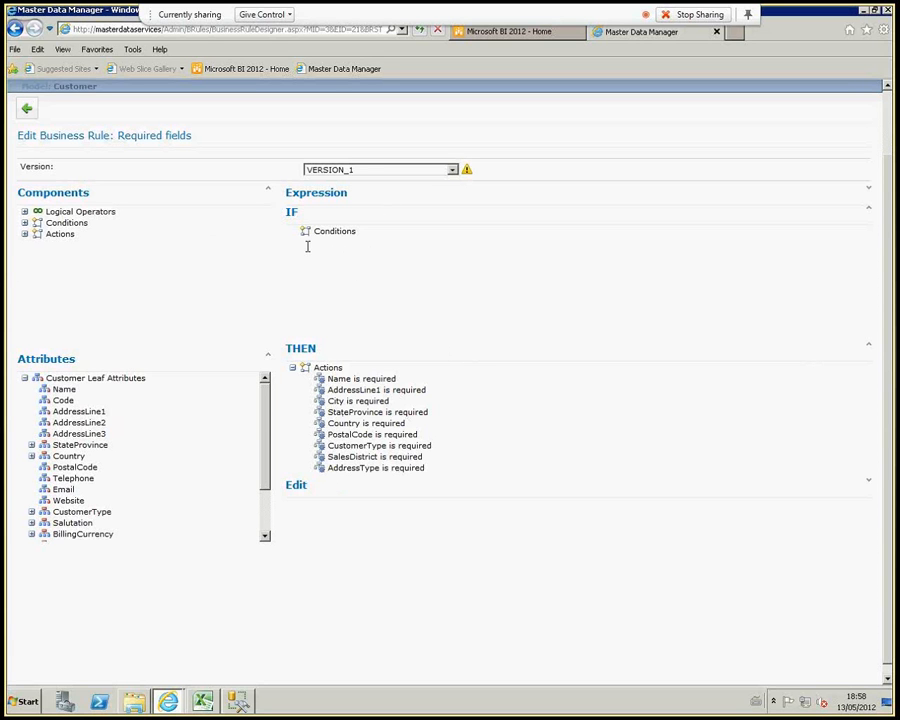
Examine the condition and action components available for business rules, including the default value, change value, validation and external actions
{"action": "left_click", "coordinate": [25, 222]}
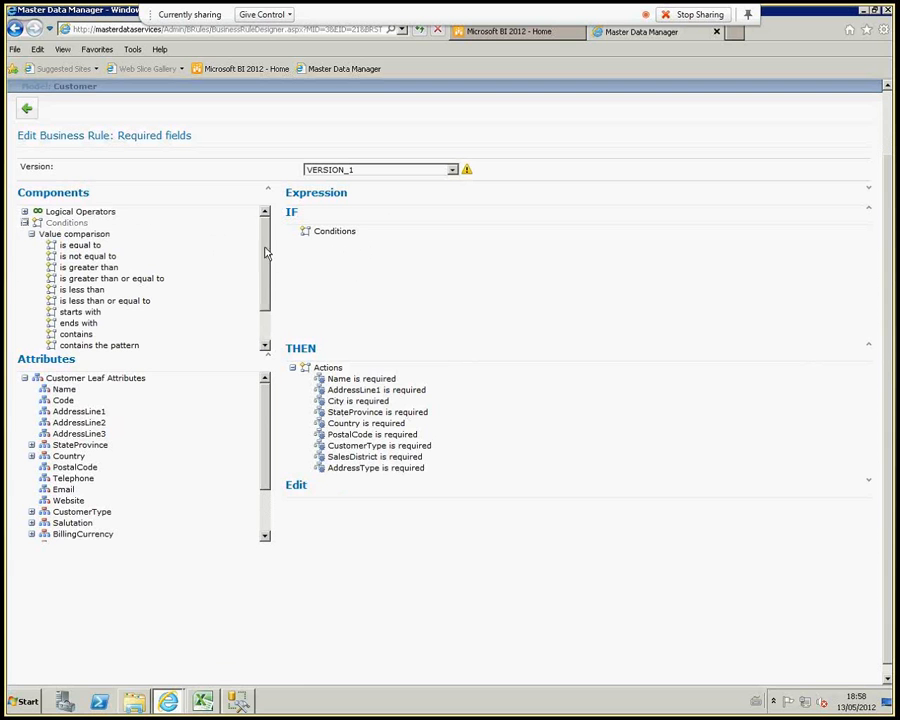
{"action": "scroll", "coordinate": [266, 280], "scroll_direction": "down", "scroll_amount": 2}
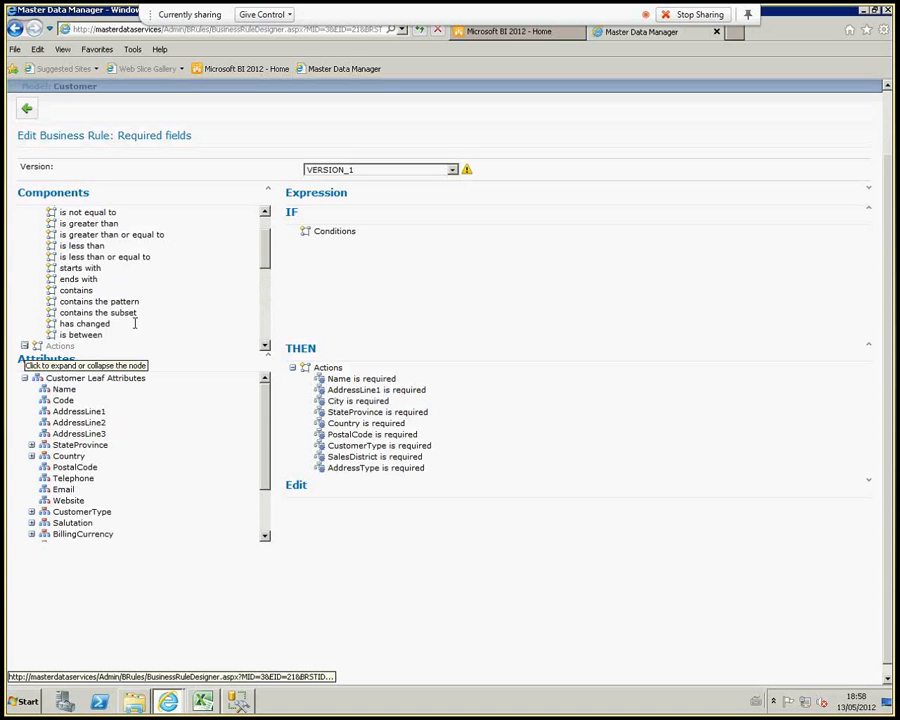
{"action": "left_click_drag", "start_coordinate": [263, 296], "coordinate": [265, 289]}
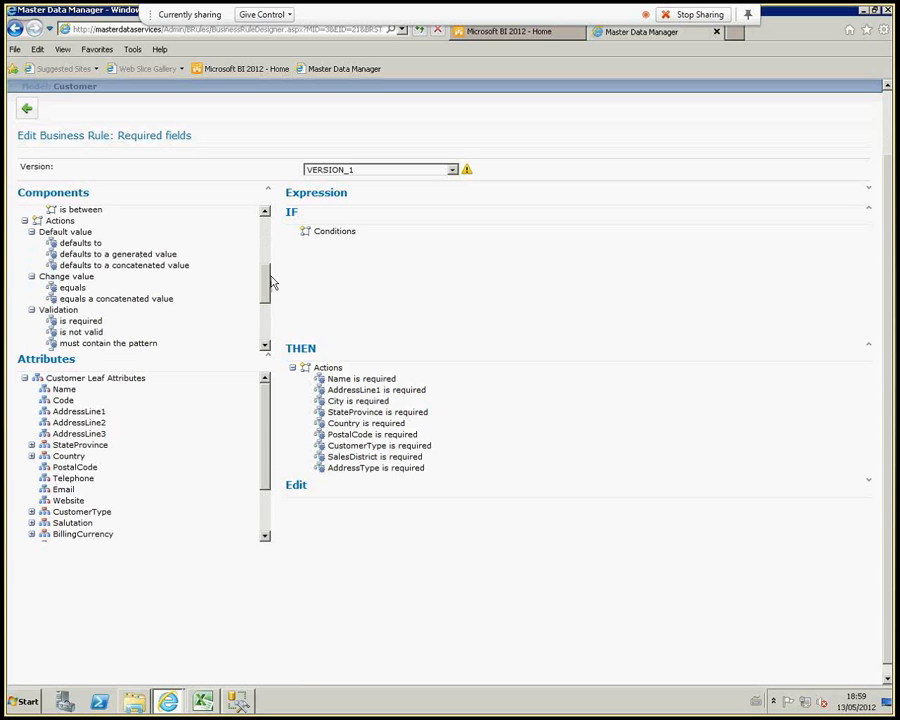
{"action": "scroll", "coordinate": [268, 288], "scroll_direction": "down", "scroll_amount": 1}
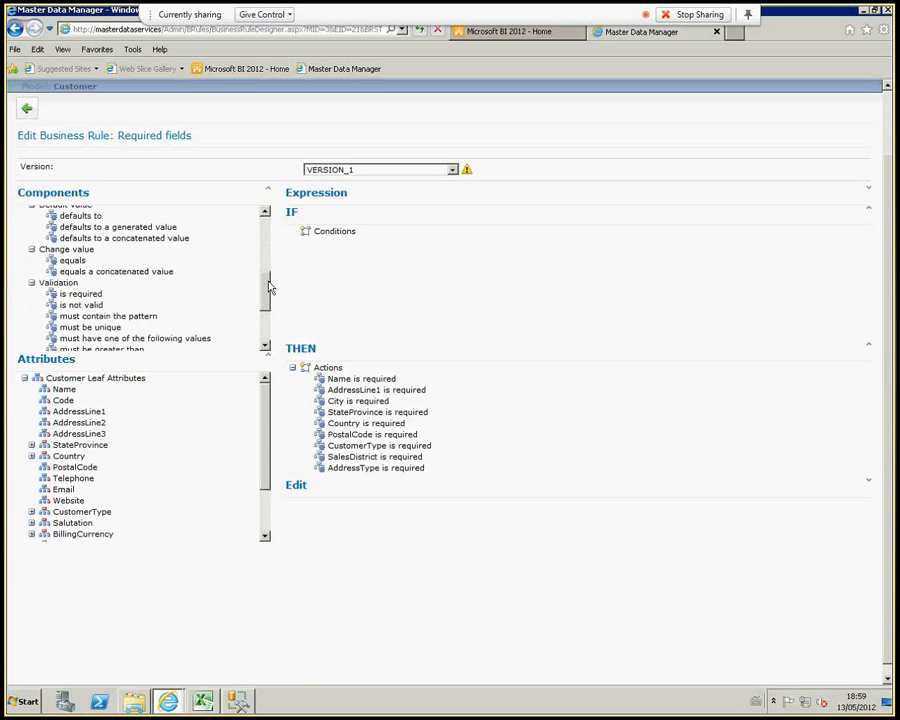
{"action": "left_click_drag", "start_coordinate": [268, 288], "coordinate": [267, 293]}
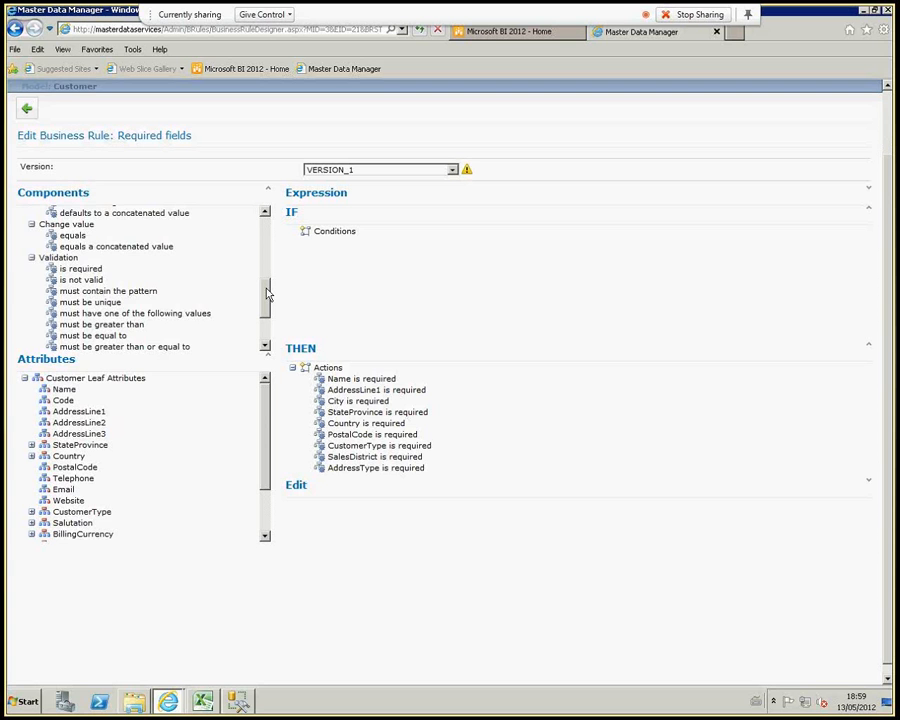
{"action": "left_click_drag", "start_coordinate": [268, 293], "coordinate": [266, 318]}
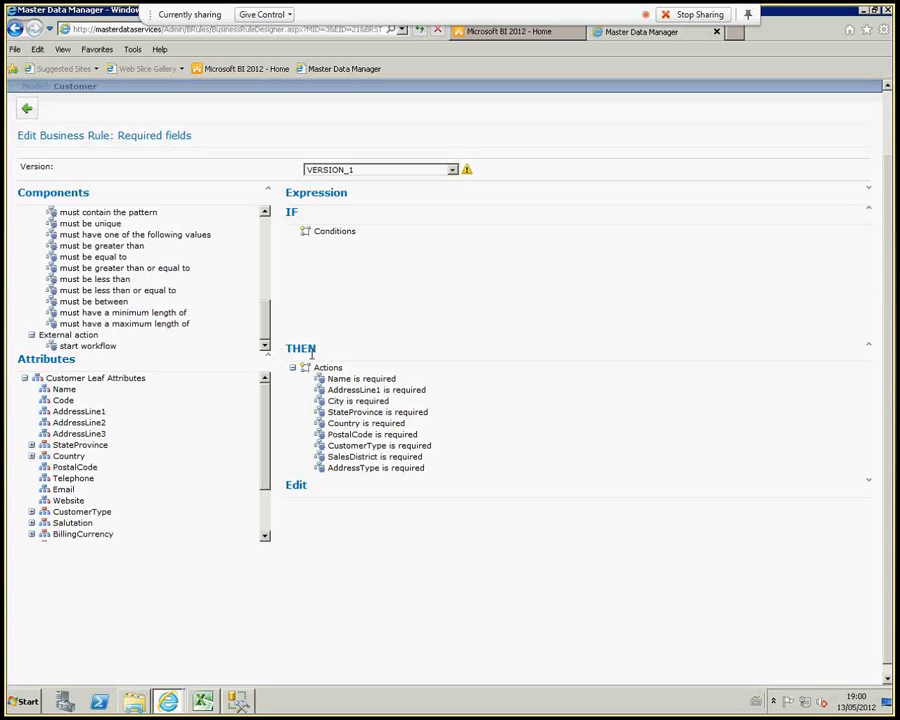
Leave the Required fields rule and open the subscription views page of Integration Management
{"action": "left_click", "coordinate": [29, 108]}
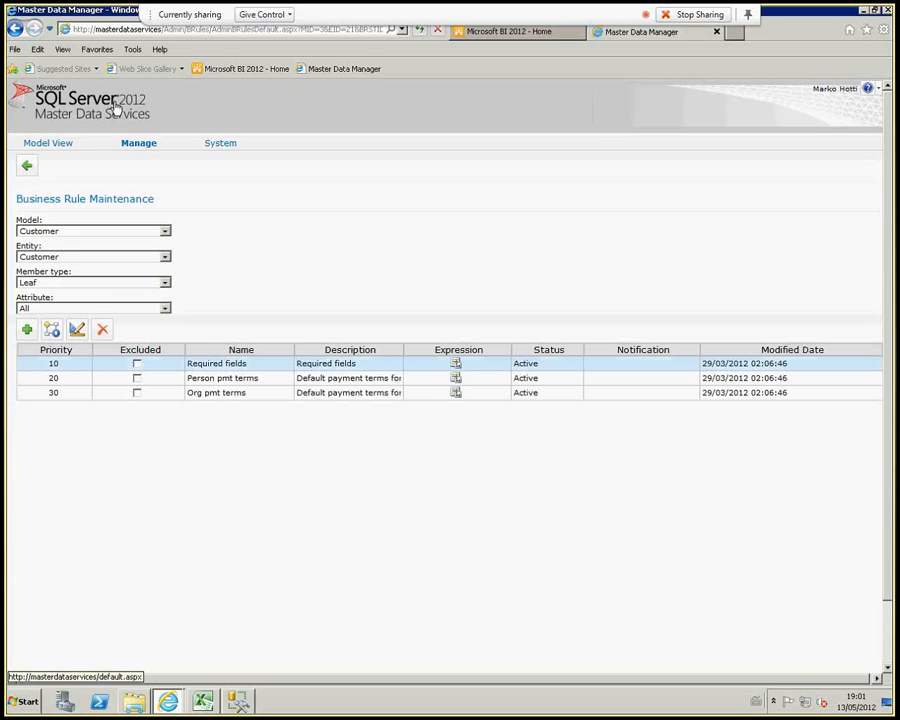
{"action": "left_click", "coordinate": [117, 108]}
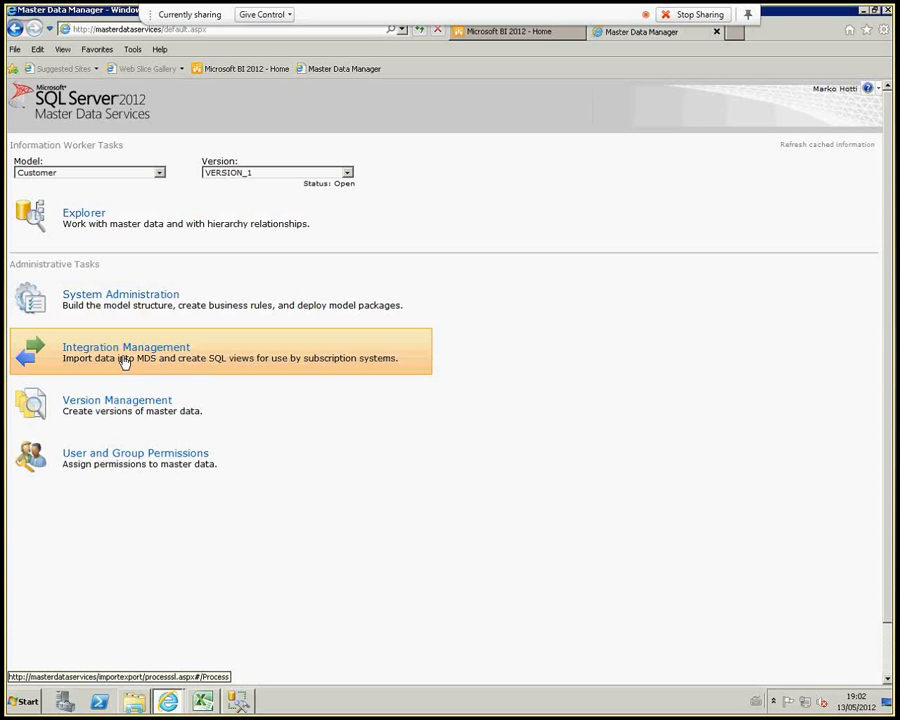
{"action": "left_click", "coordinate": [124, 362]}
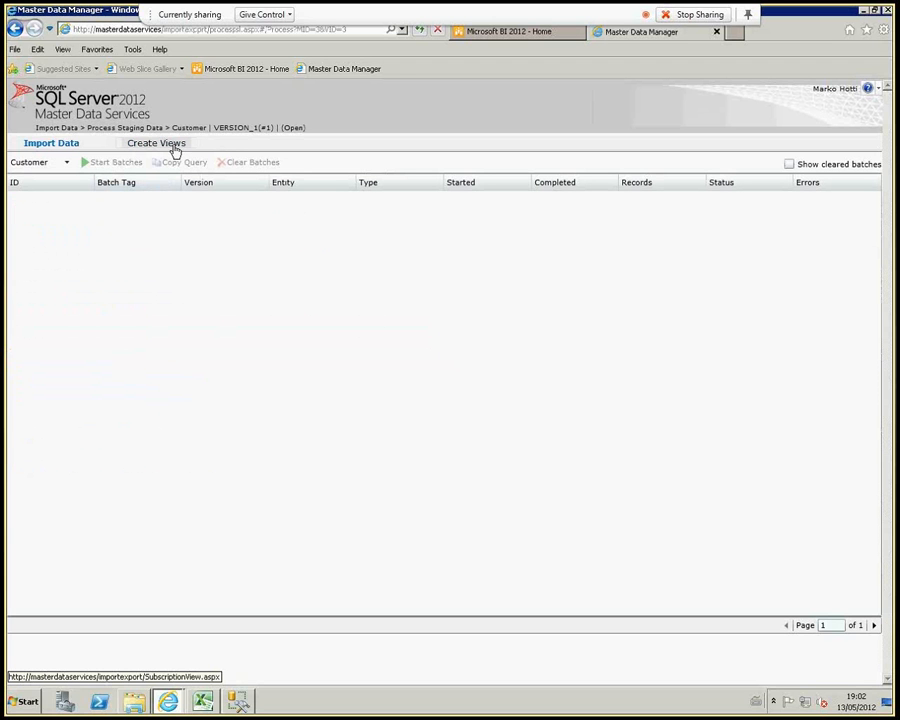
{"action": "left_click", "coordinate": [175, 147]}
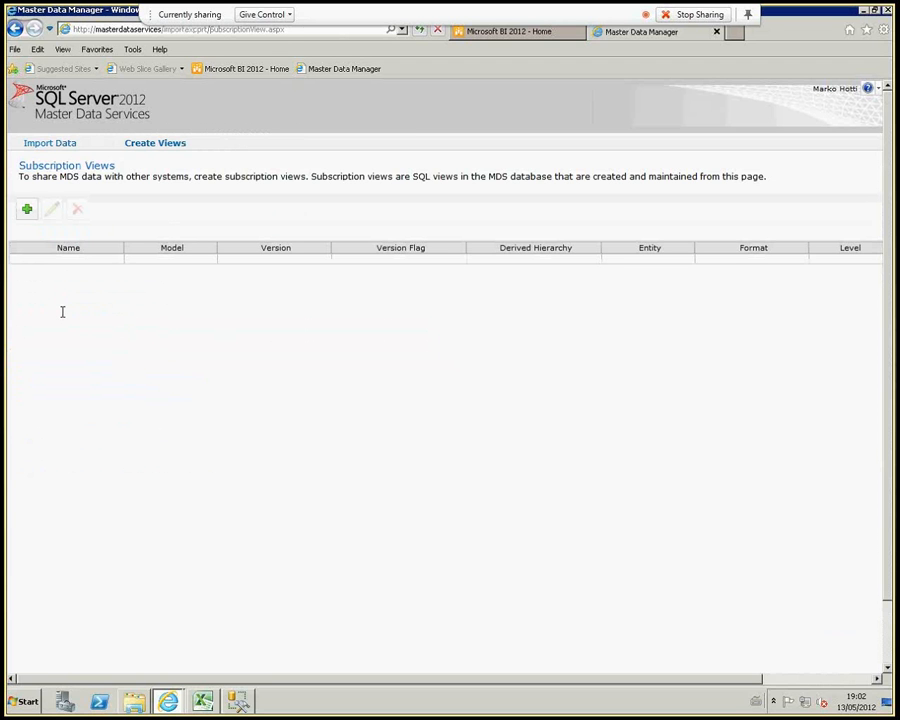
Start a new subscription view named demo_Tuotteet for the Tuotehallinta model
{"action": "left_click", "coordinate": [28, 216]}
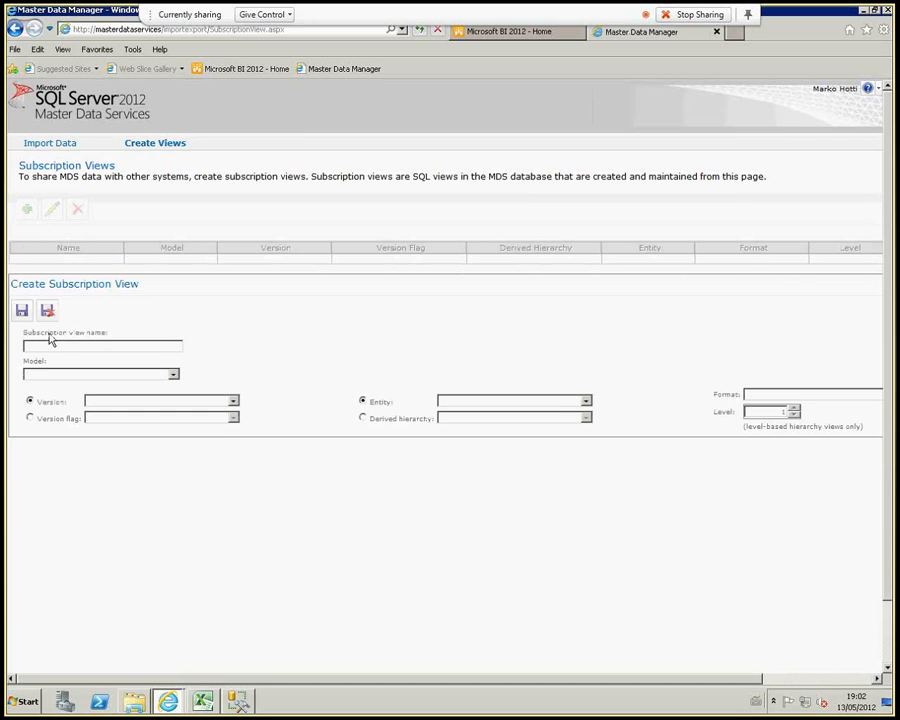
{"action": "left_click", "coordinate": [69, 346]}
{"action": "type", "text": "demo_Tuotteet"}
{"action": "left_click", "coordinate": [174, 376]}
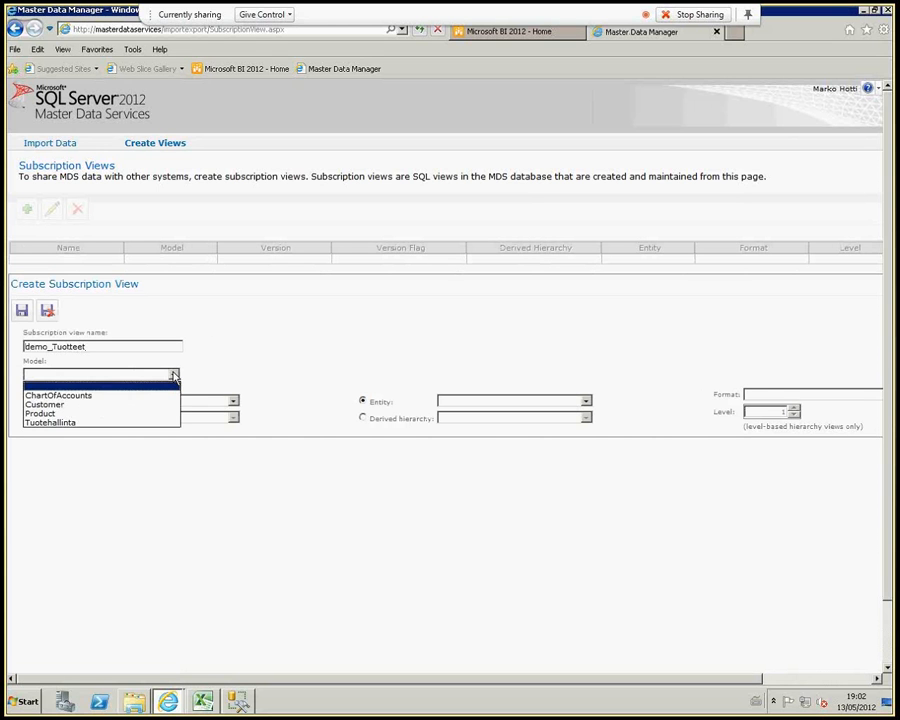
{"action": "left_click", "coordinate": [152, 423]}
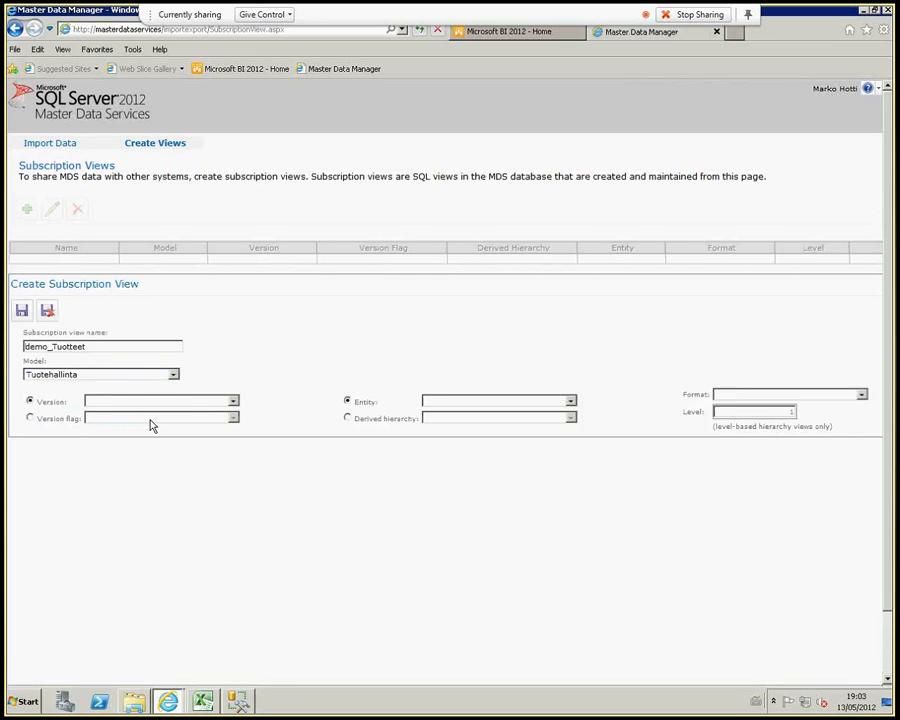
Base the subscription view on VERSION_1 and the Tuote entity in the Leaf members format, and save it
{"action": "left_click", "coordinate": [232, 403]}
{"action": "left_click", "coordinate": [227, 420]}
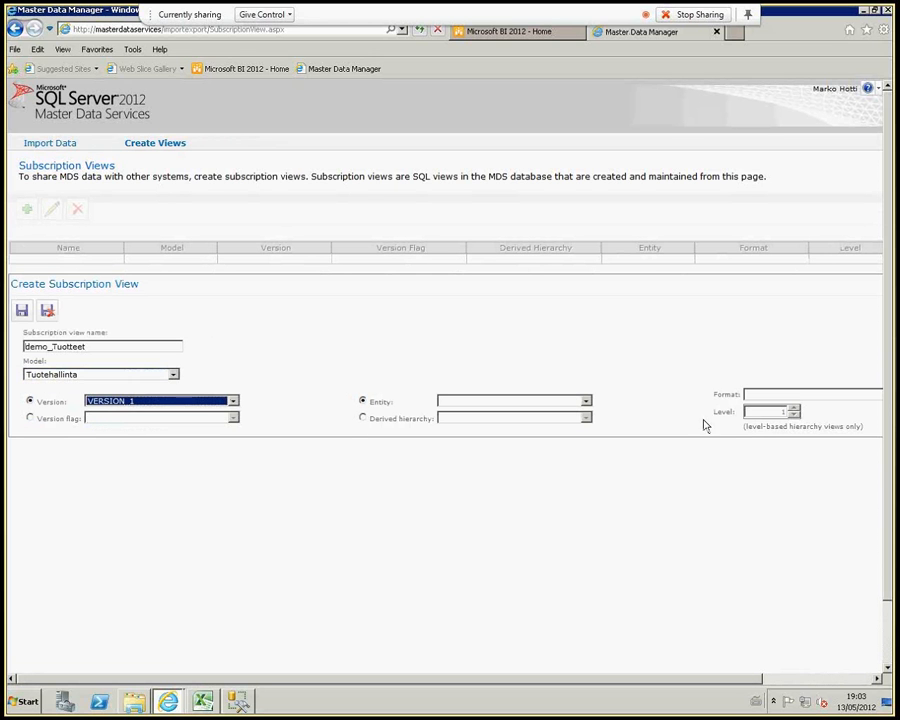
{"action": "left_click", "coordinate": [586, 401]}
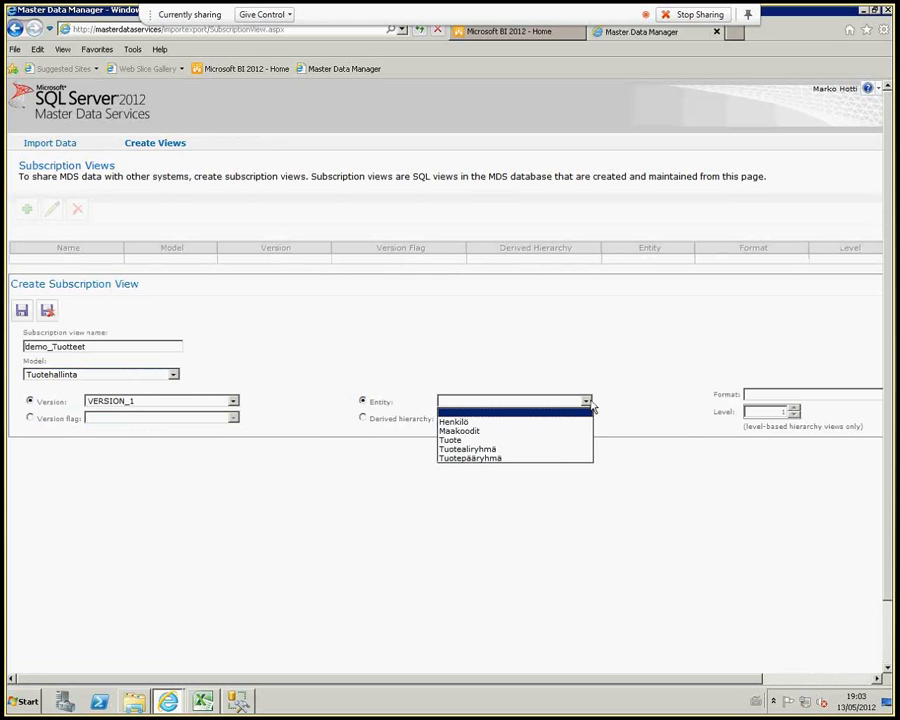
{"action": "left_click", "coordinate": [562, 441]}
{"action": "left_click", "coordinate": [800, 678]}
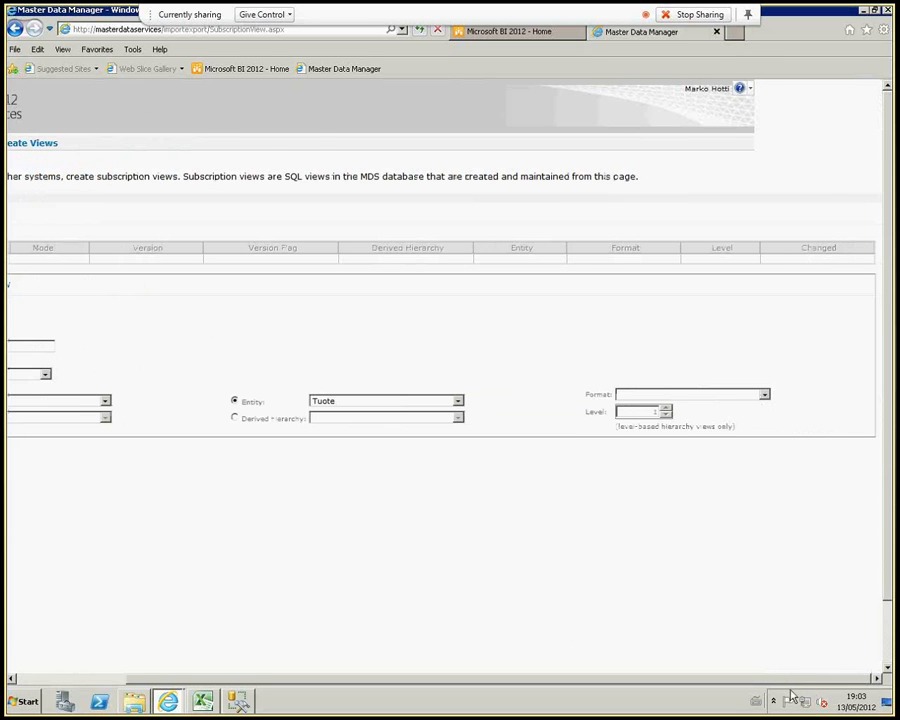
{"action": "left_click", "coordinate": [765, 395]}
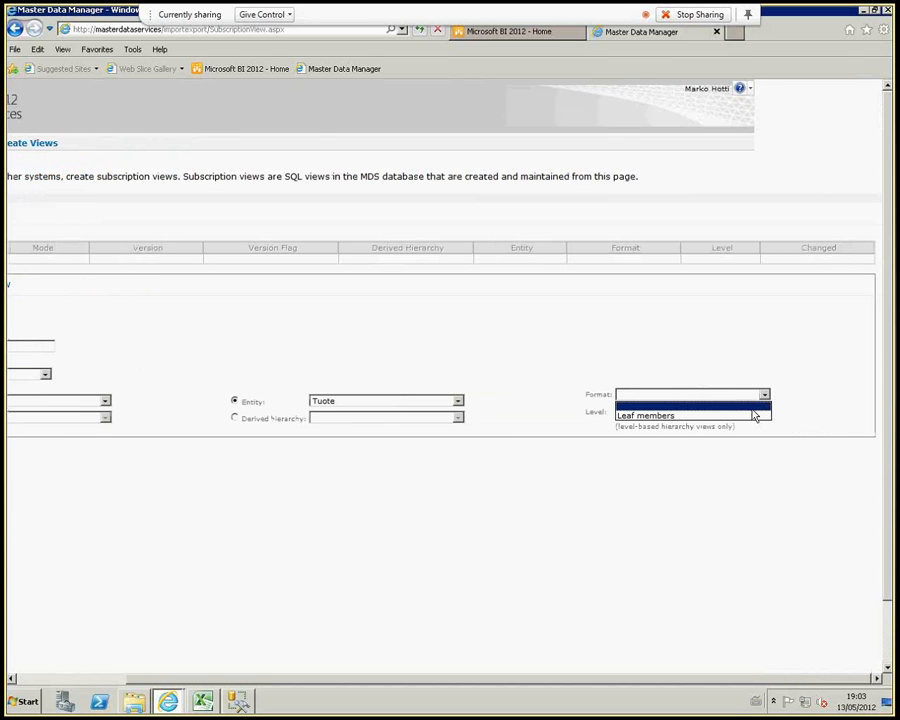
{"action": "left_click", "coordinate": [751, 416]}
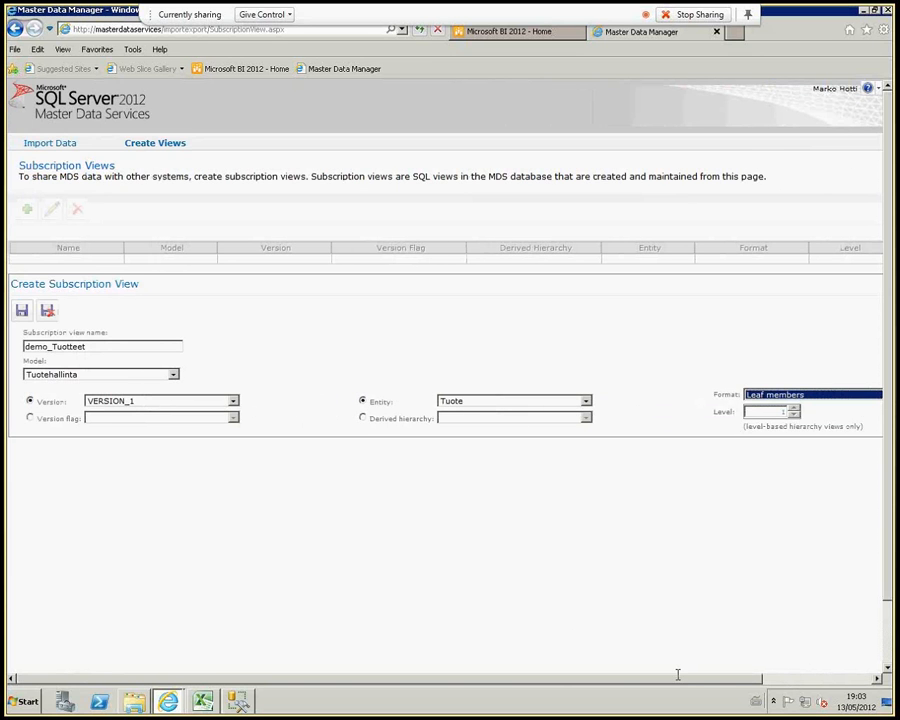
{"action": "left_click_drag", "start_coordinate": [679, 678], "coordinate": [560, 683]}
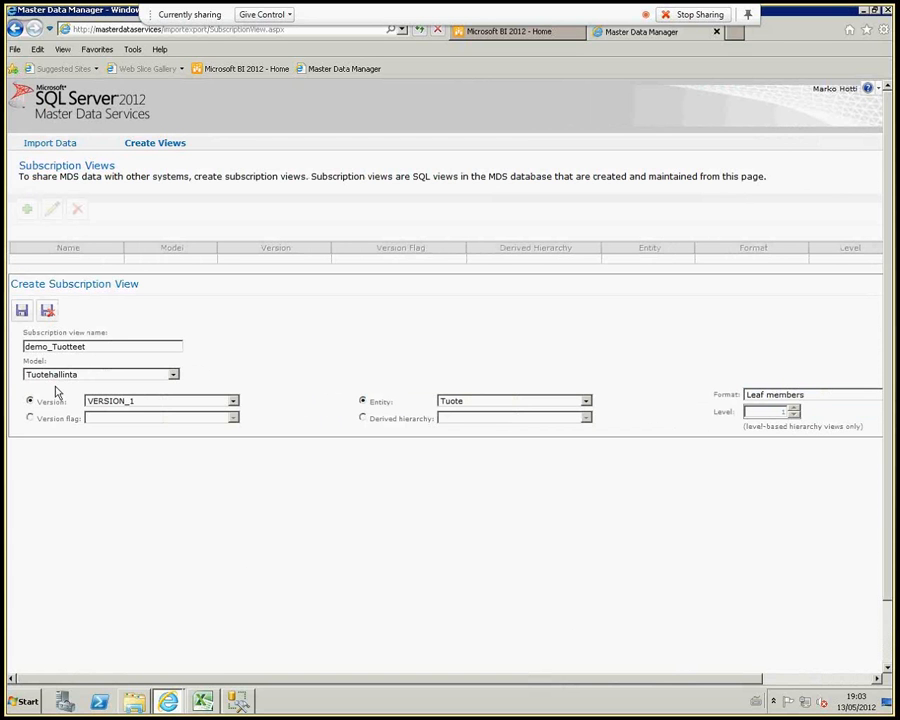
{"action": "left_click", "coordinate": [22, 311]}
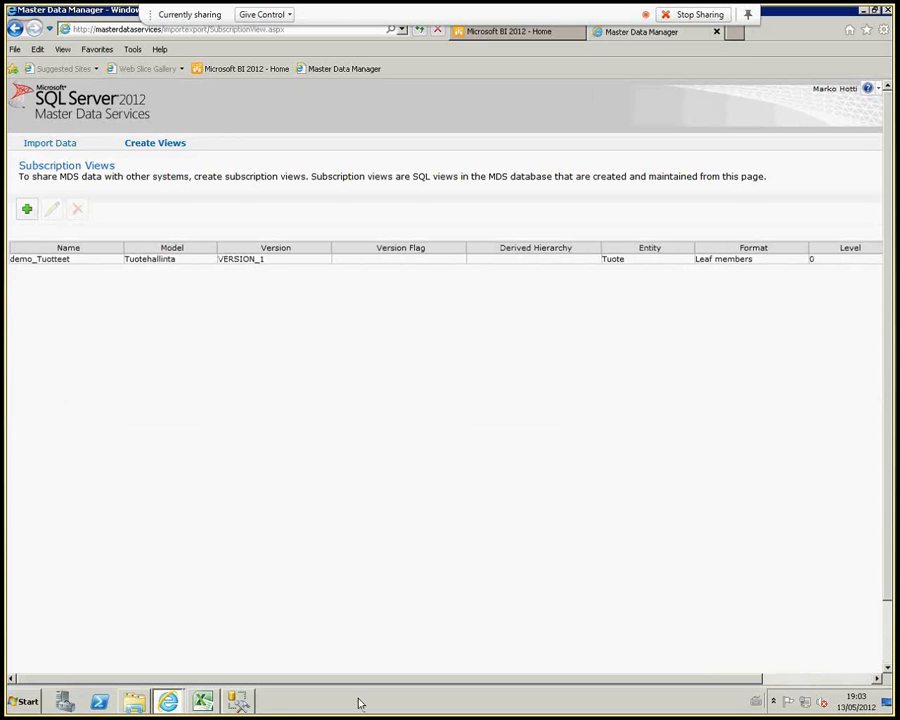
Switch to SQL Server Management Studio and select the top 1000 rows of the mdm.demo_Tuotteet view
{"action": "left_click", "coordinate": [252, 705]}
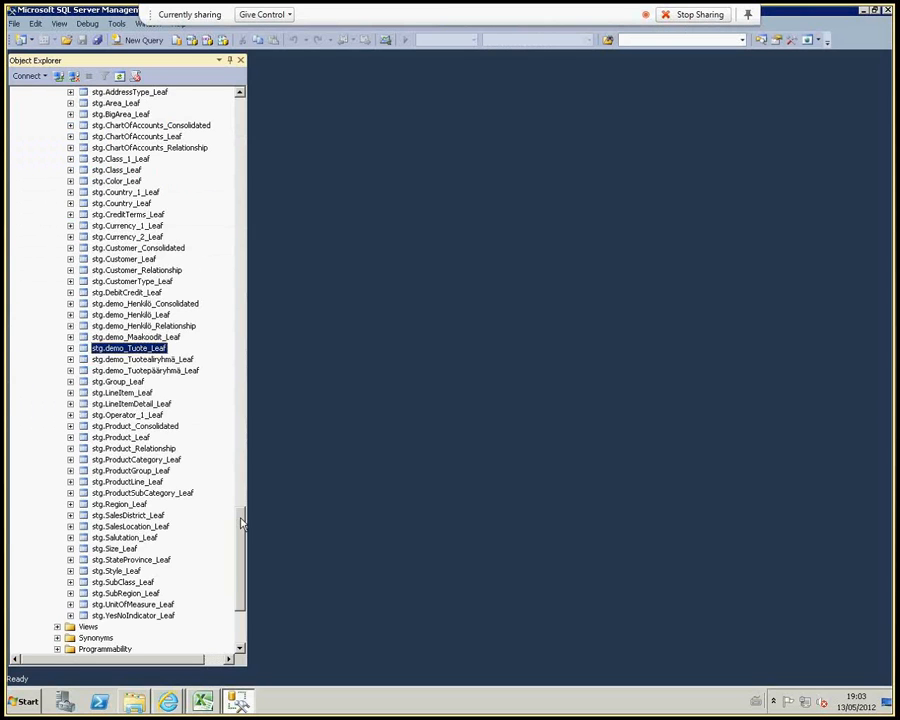
{"action": "left_click_drag", "start_coordinate": [240, 520], "coordinate": [240, 612]}
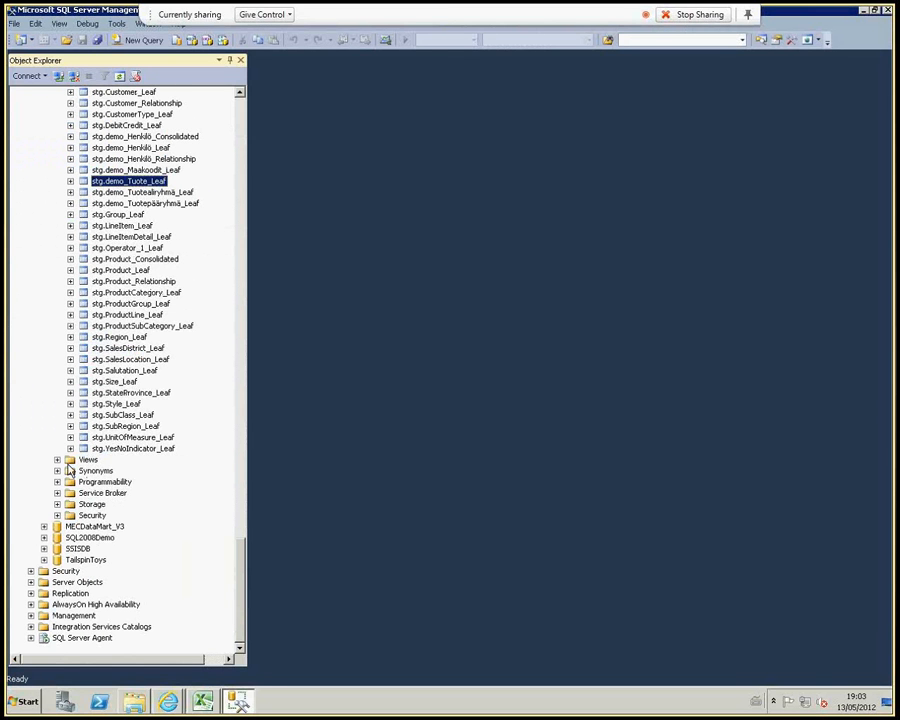
{"action": "left_click", "coordinate": [57, 461]}
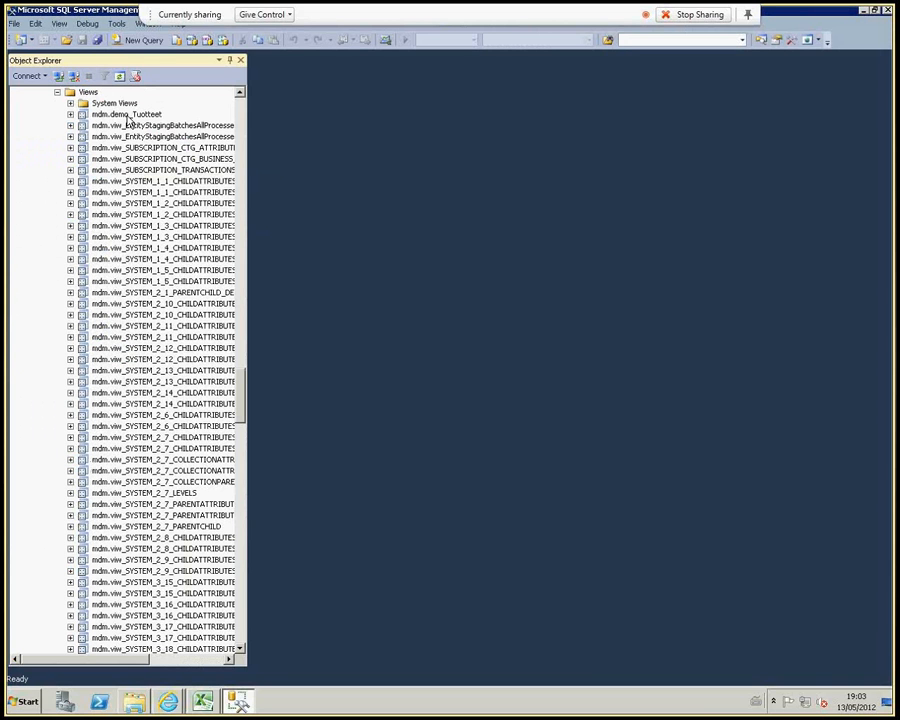
{"action": "left_click", "coordinate": [128, 116]}
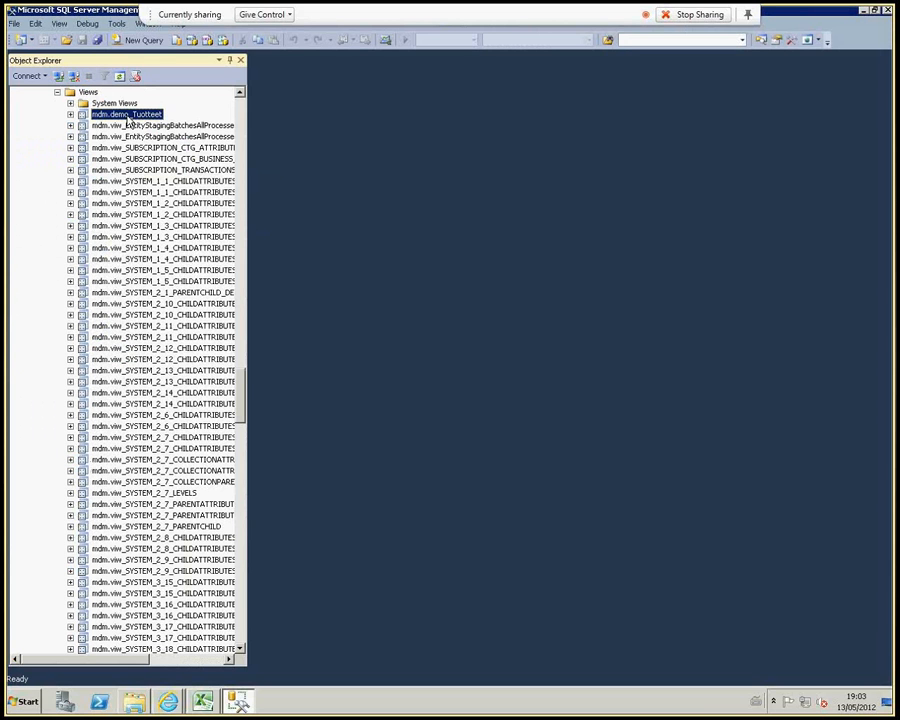
{"action": "right_click", "coordinate": [128, 118]}
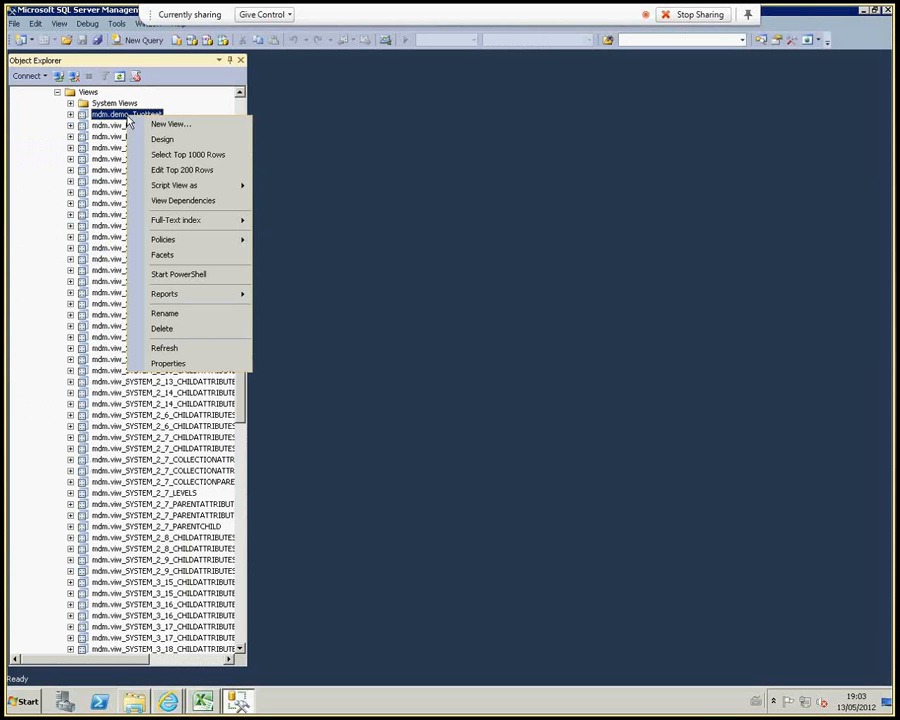
{"action": "left_click", "coordinate": [165, 156]}
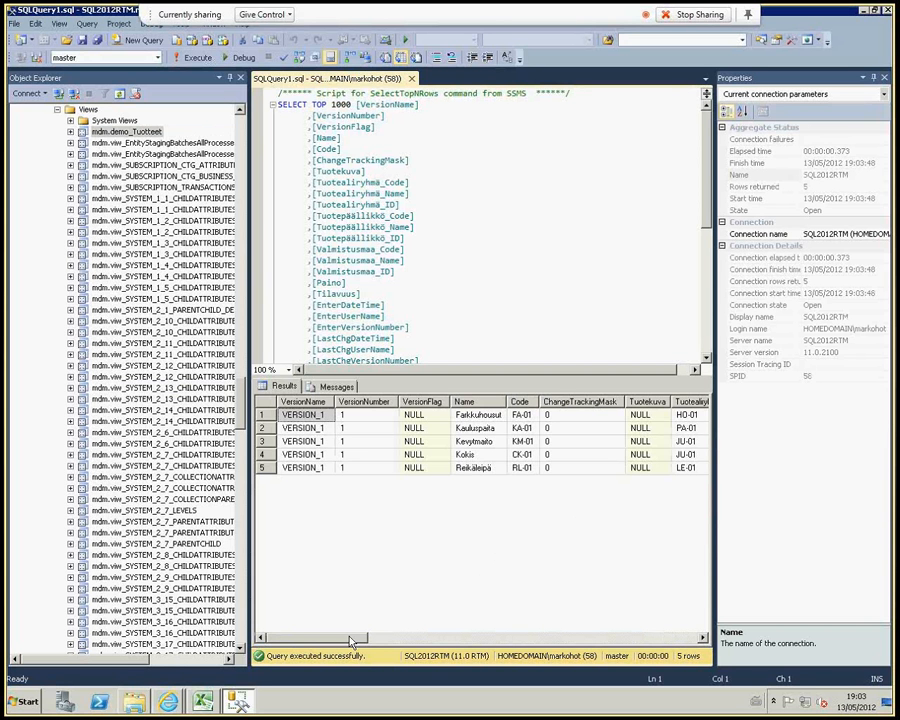
Look through all columns of the demo_Tuotteet query results, through to the validation status, and return to the first column
{"action": "left_click_drag", "start_coordinate": [350, 640], "coordinate": [622, 660]}
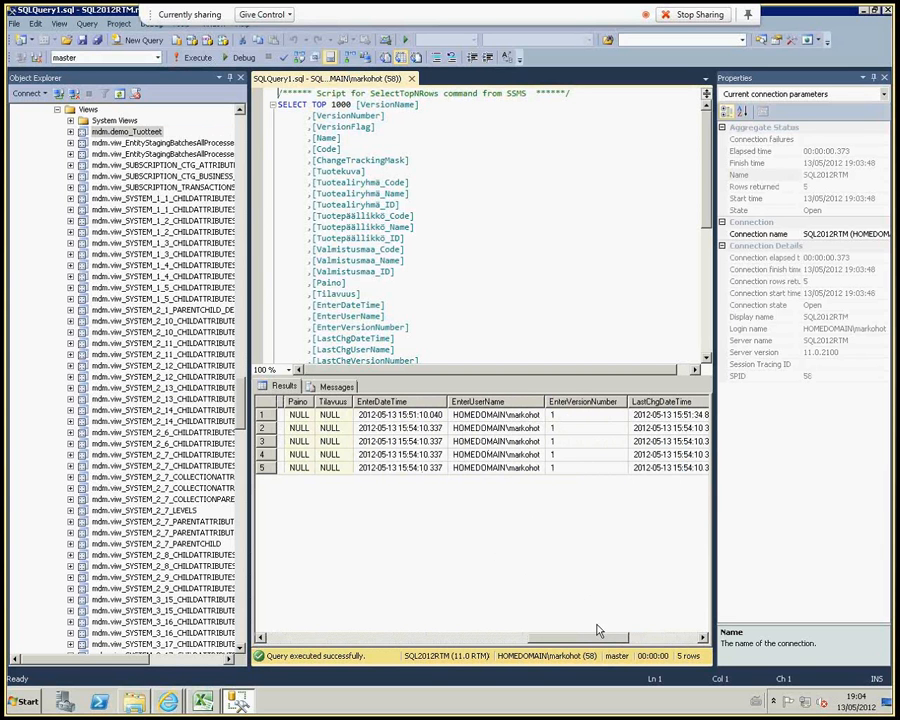
{"action": "left_click_drag", "start_coordinate": [604, 636], "coordinate": [705, 645]}
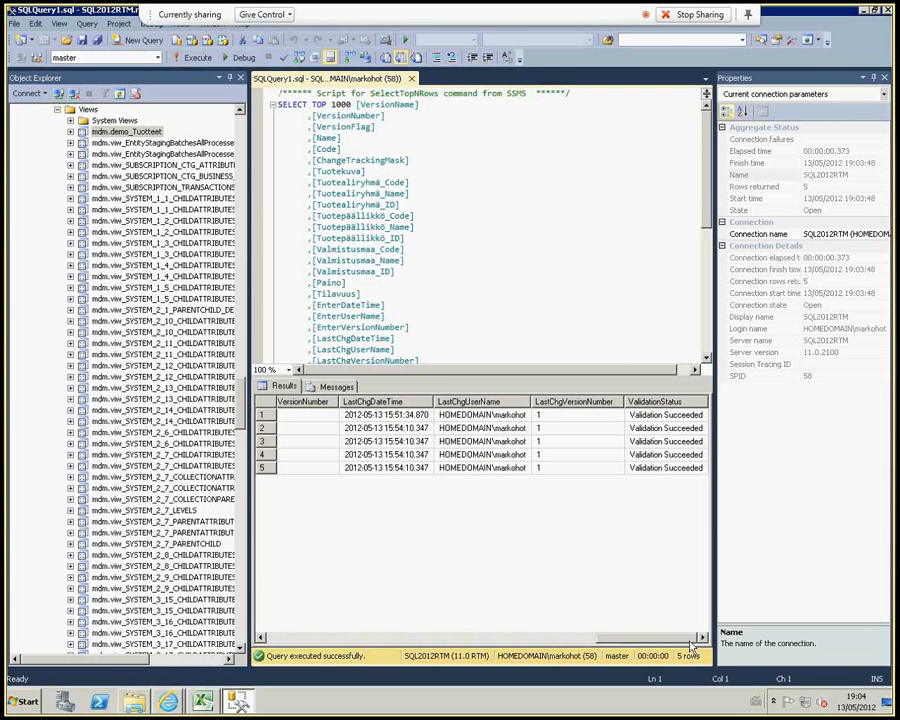
{"action": "left_click_drag", "start_coordinate": [688, 639], "coordinate": [289, 631]}
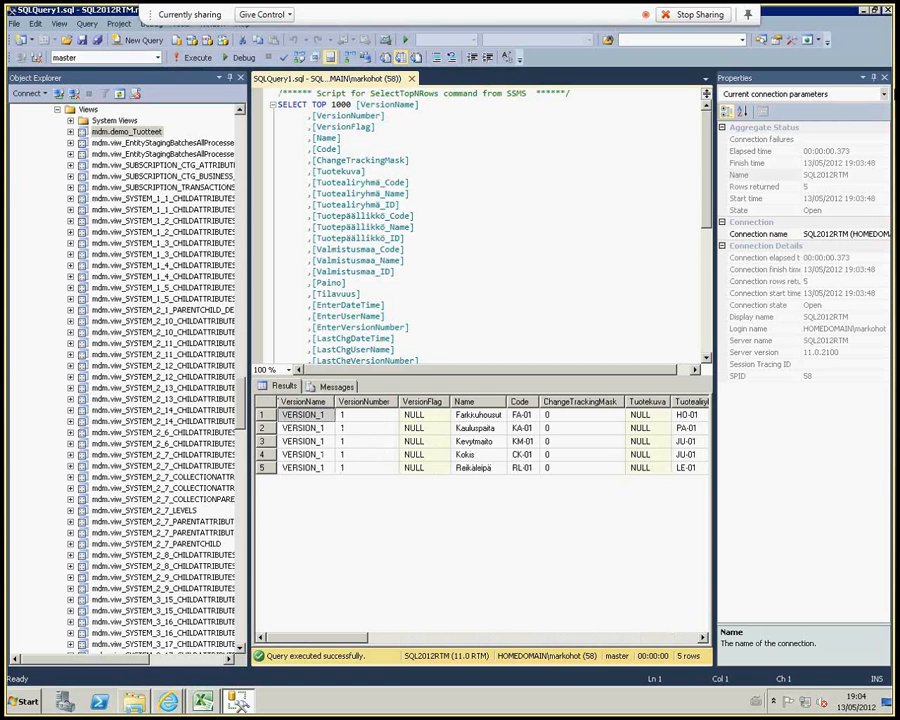
Switch back to Master Data Manager and open the details of the listed user in User and Group Permissions
{"action": "key", "text": "alt+Tab"}
{"action": "left_click", "coordinate": [86, 104]}
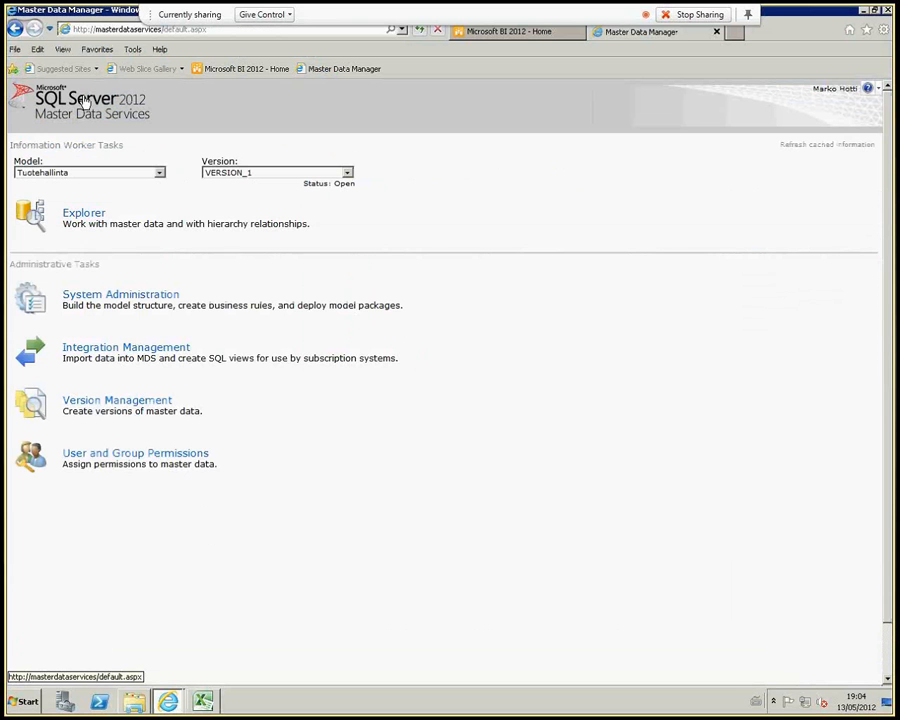
{"action": "left_click", "coordinate": [104, 459]}
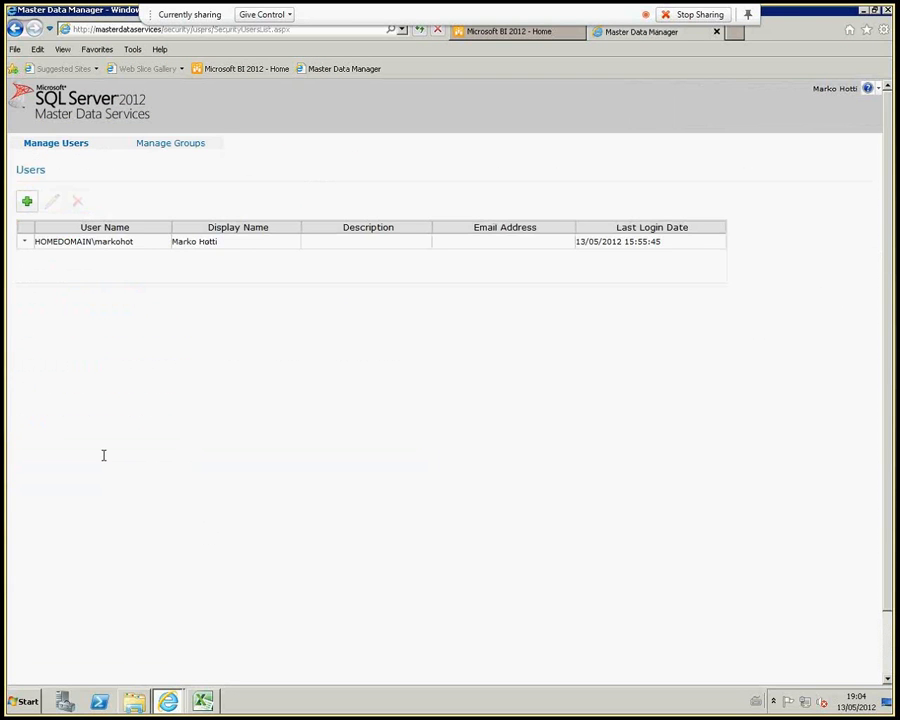
{"action": "left_click", "coordinate": [100, 241]}
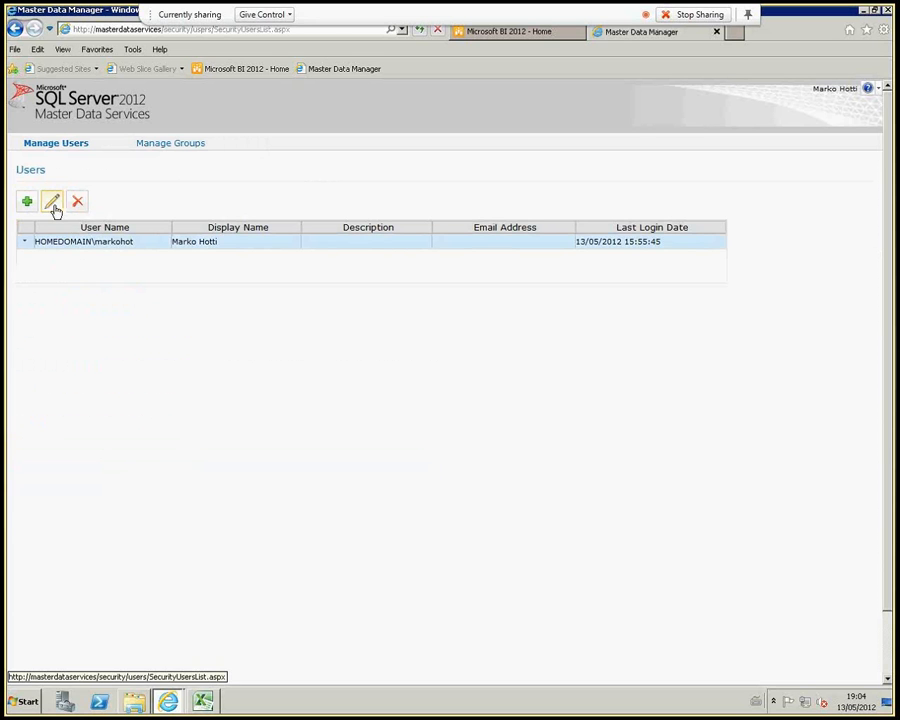
{"action": "left_click", "coordinate": [53, 204]}
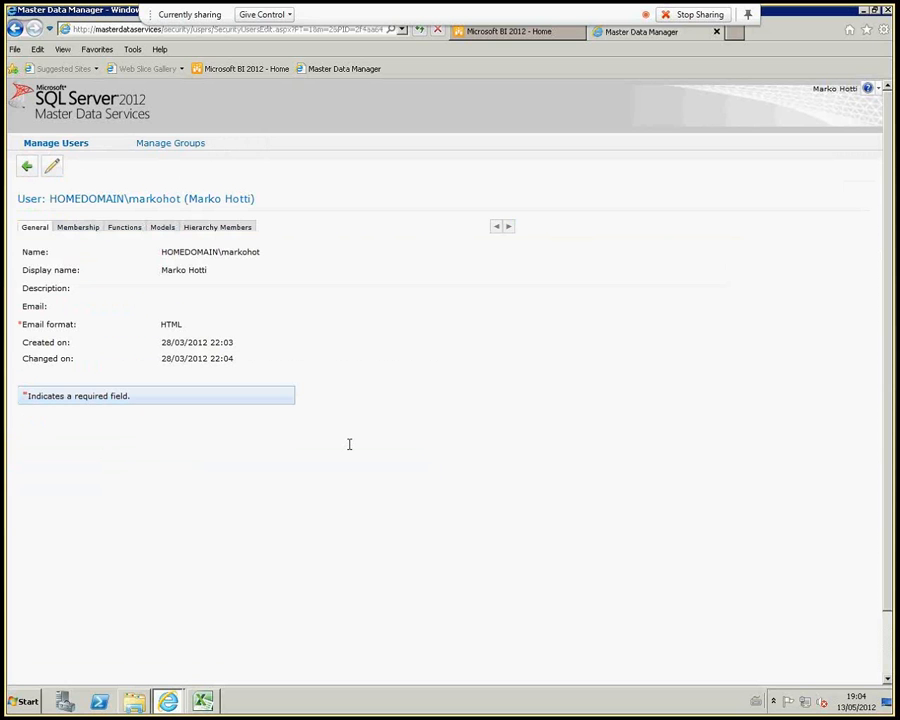
Review the user's group membership, assigned functions, model permissions and hierarchy member permissions
{"action": "left_click", "coordinate": [68, 227]}
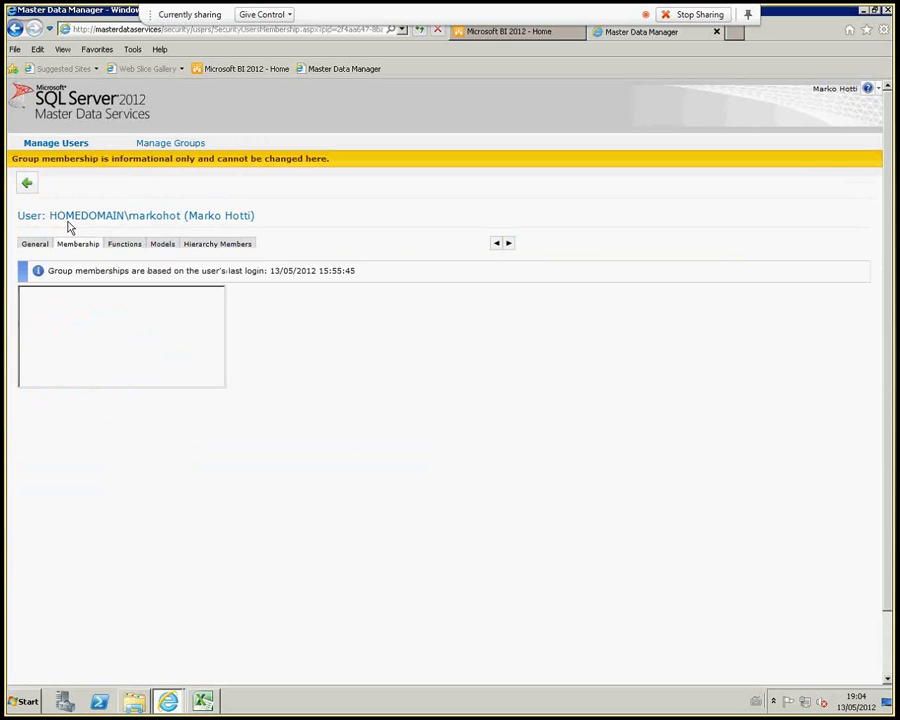
{"action": "left_click", "coordinate": [127, 245]}
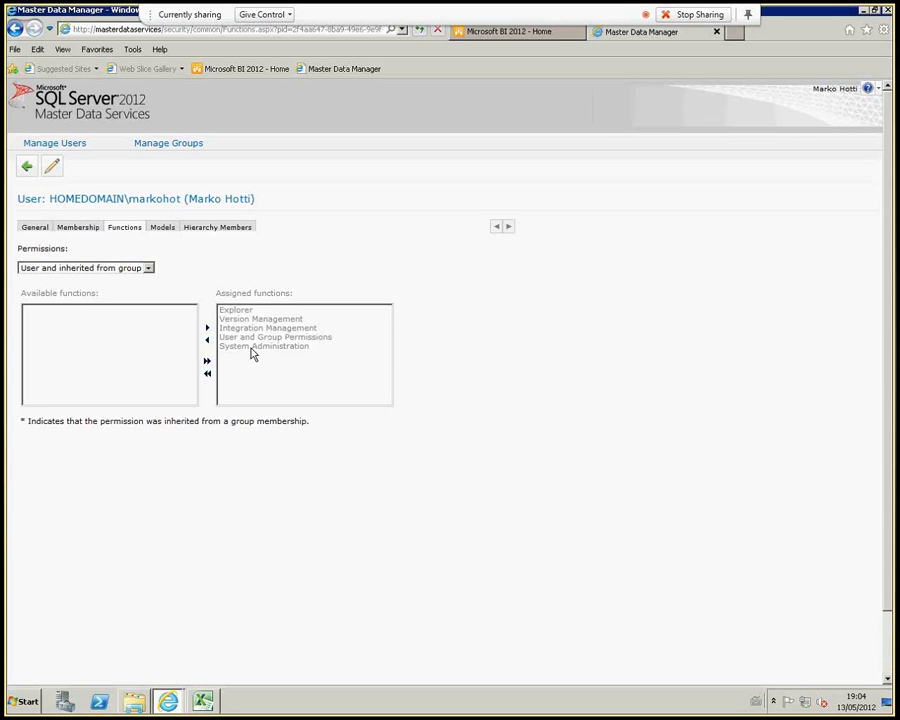
{"action": "left_click", "coordinate": [158, 231]}
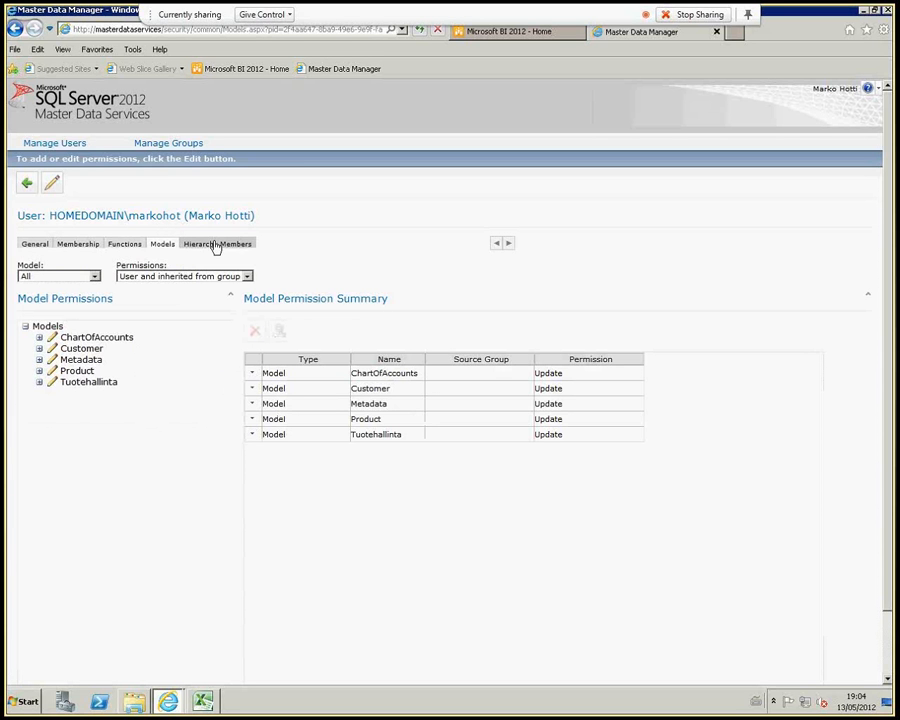
{"action": "left_click", "coordinate": [213, 243]}
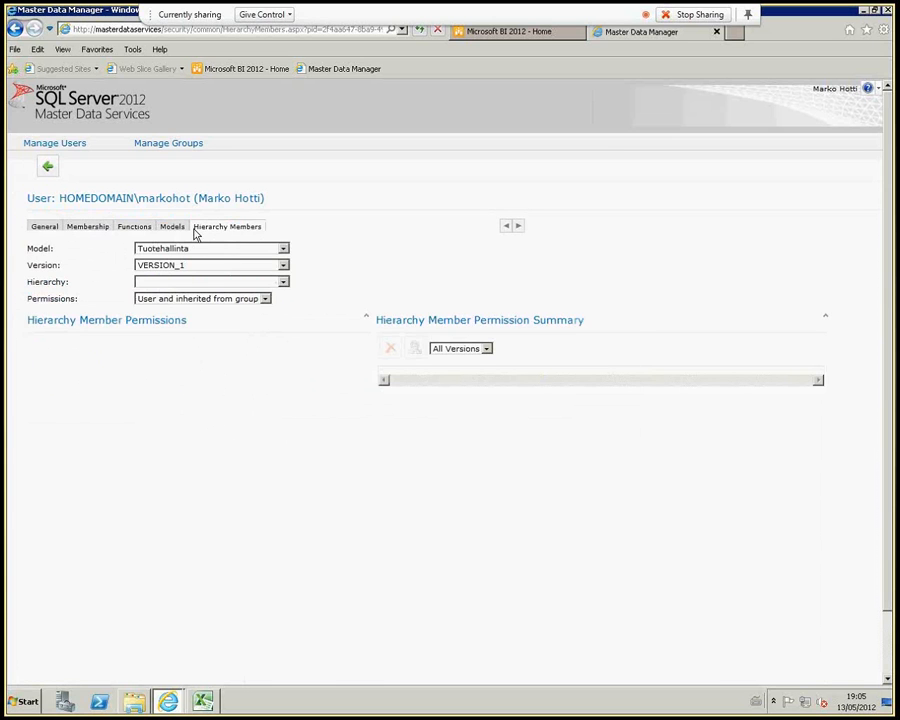
Return to the user's model permissions, expand Tuotehallinta down to the Henkilö entity, and show the permission options available for Henkilö
{"action": "left_click", "coordinate": [173, 227]}
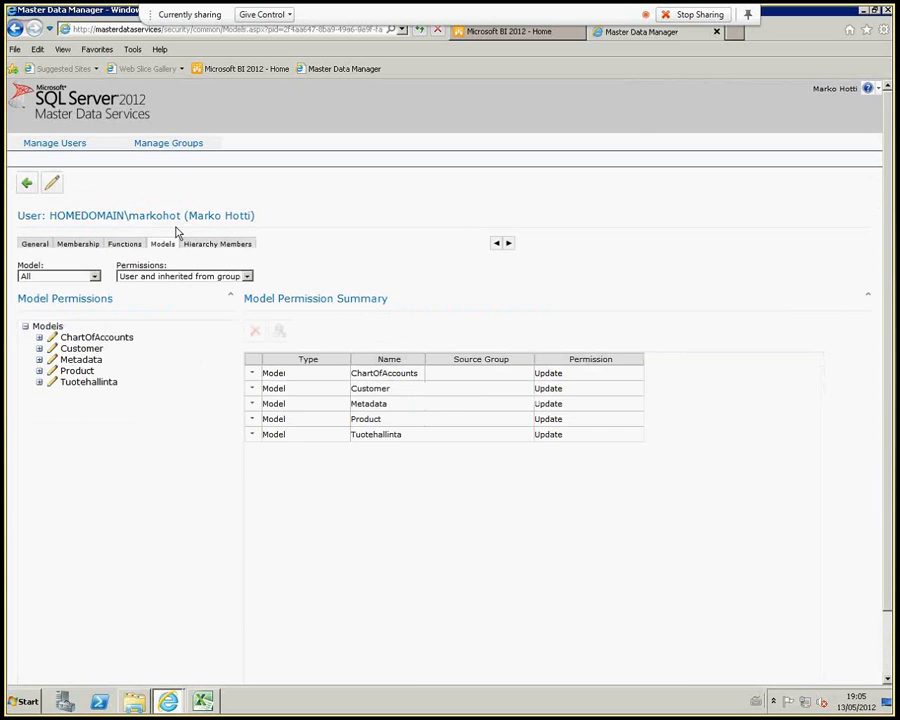
{"action": "left_click", "coordinate": [39, 383]}
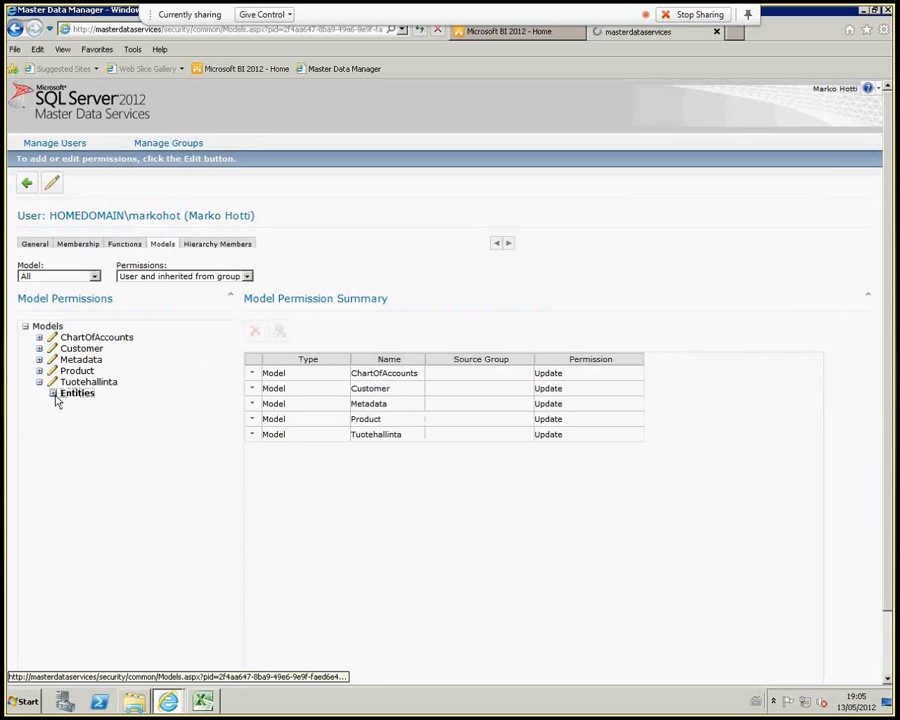
{"action": "left_click", "coordinate": [54, 394]}
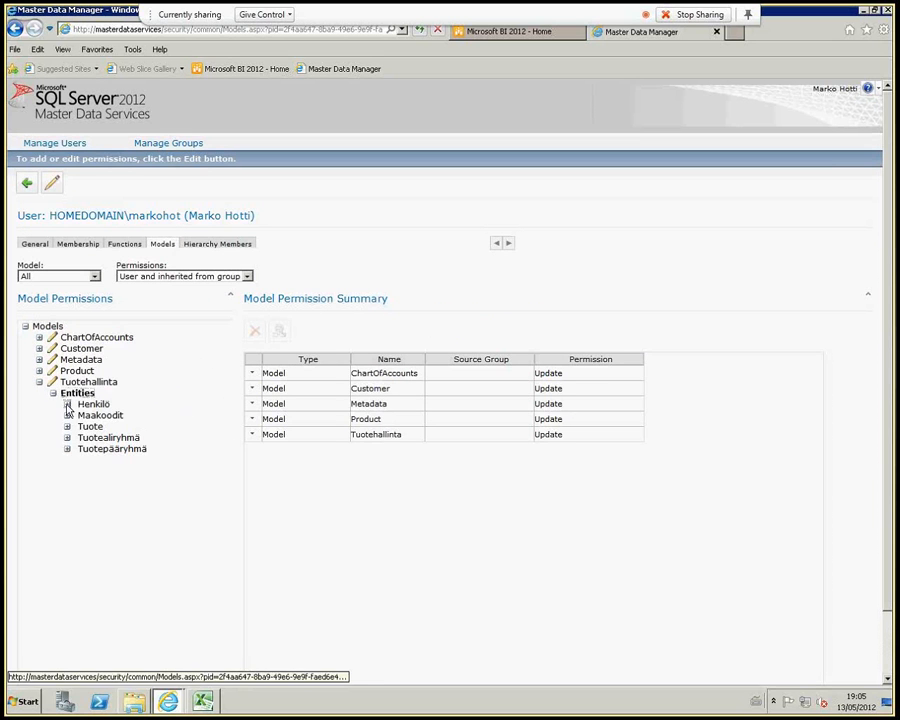
{"action": "left_click", "coordinate": [88, 404]}
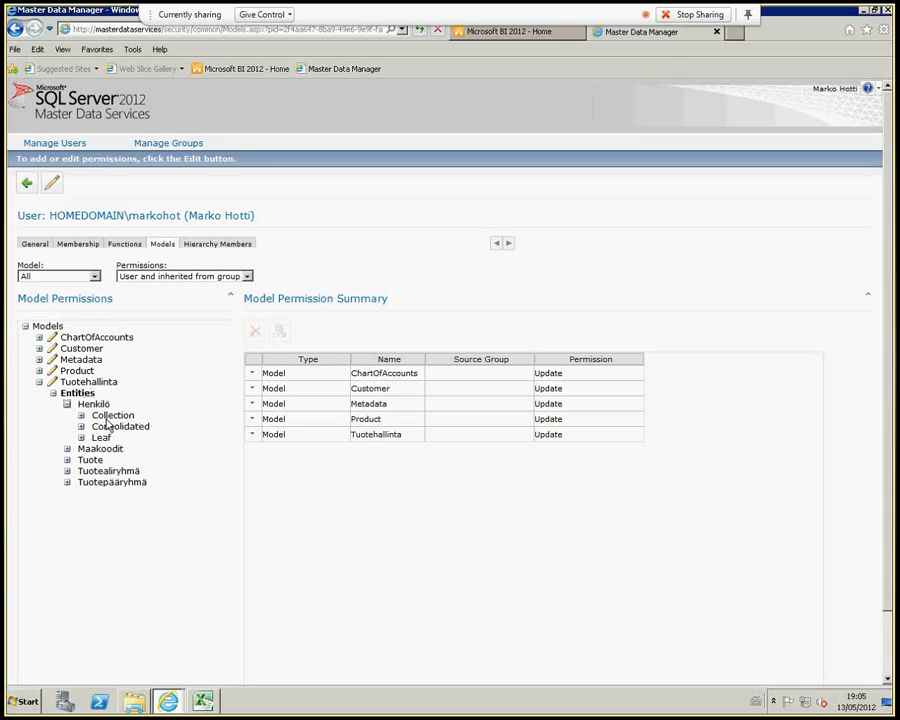
{"action": "right_click", "coordinate": [95, 404]}
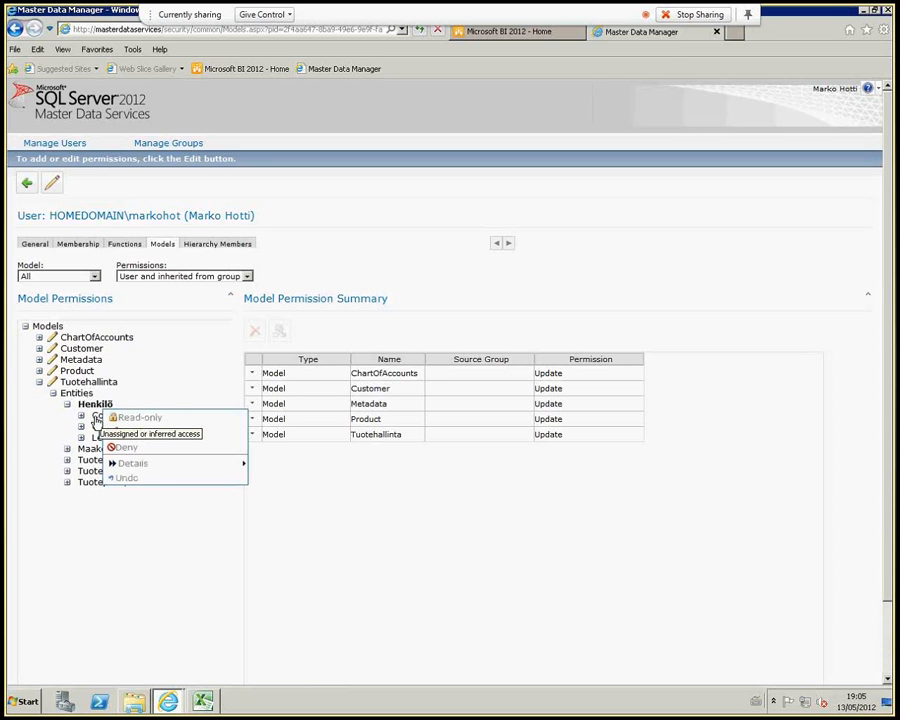